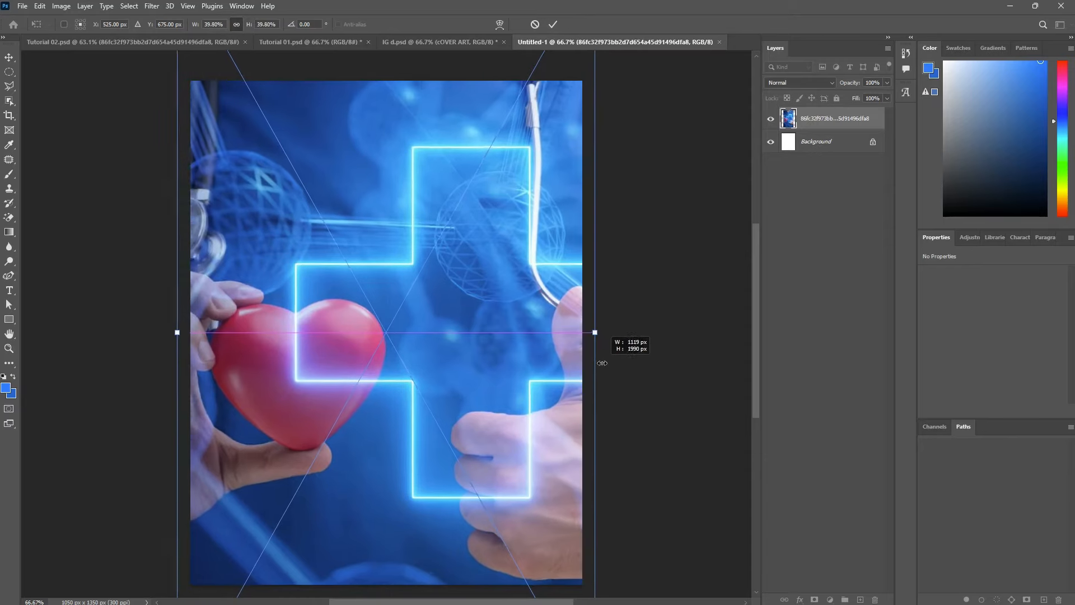
Step: Scale the placed medical image to 39.89% and move it up the canvas to Y 486.50 px, committing the placement
drag(547, 333, 546, 283)
scroll(545, 310, down, 3)
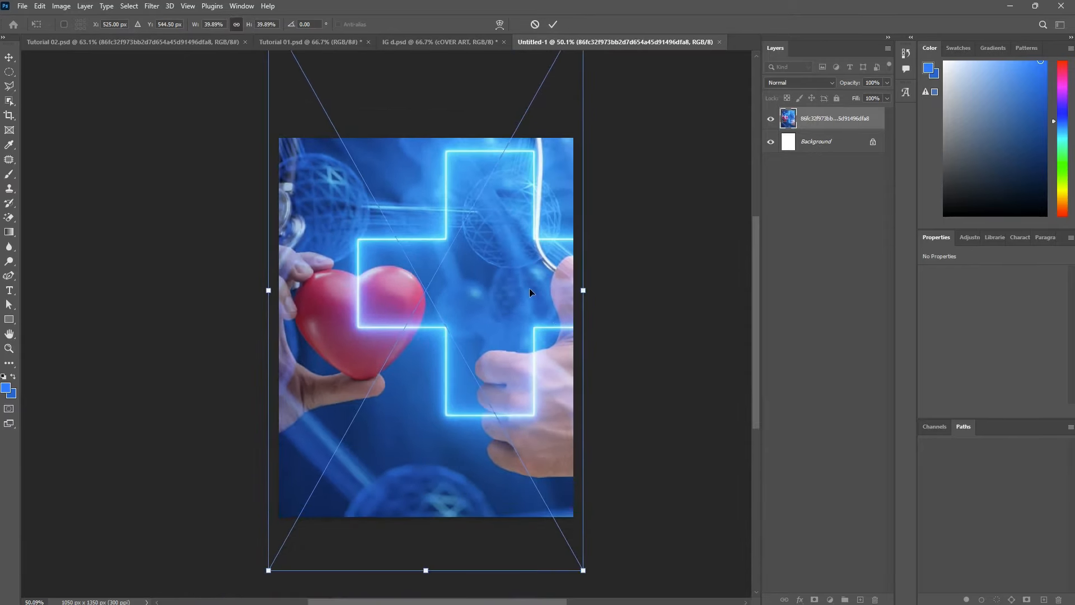
drag(517, 284, 512, 280)
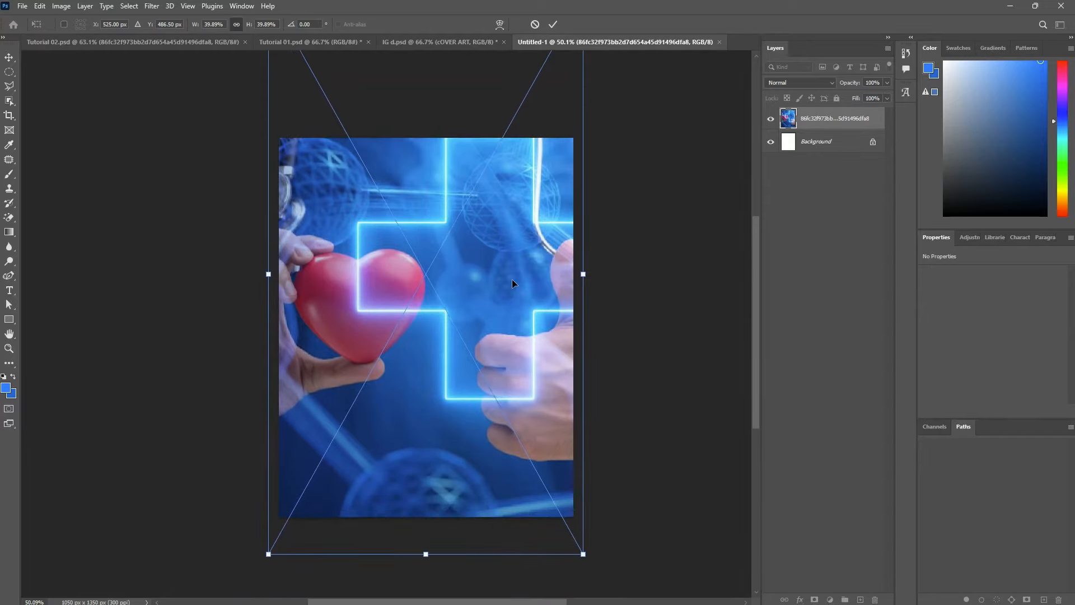
key(Return)
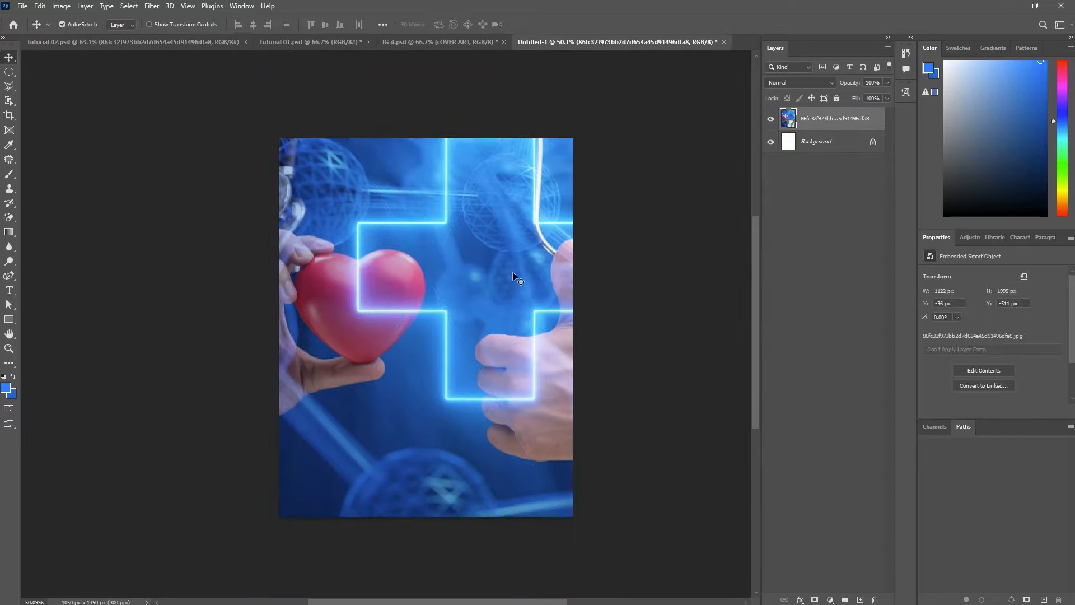
Step: Enlarge the medical image to 1246 × 2215 px, move it up slightly, and nudge it horizontally to X -109 px
key(ctrl+t)
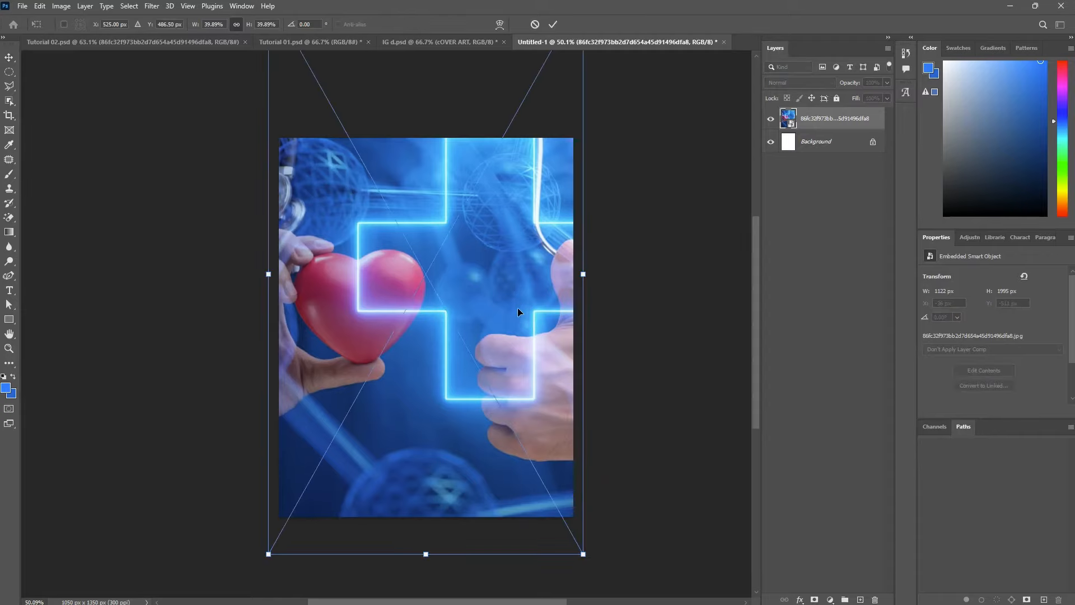
drag(264, 280, 250, 274)
drag(320, 301, 321, 290)
key(Return)
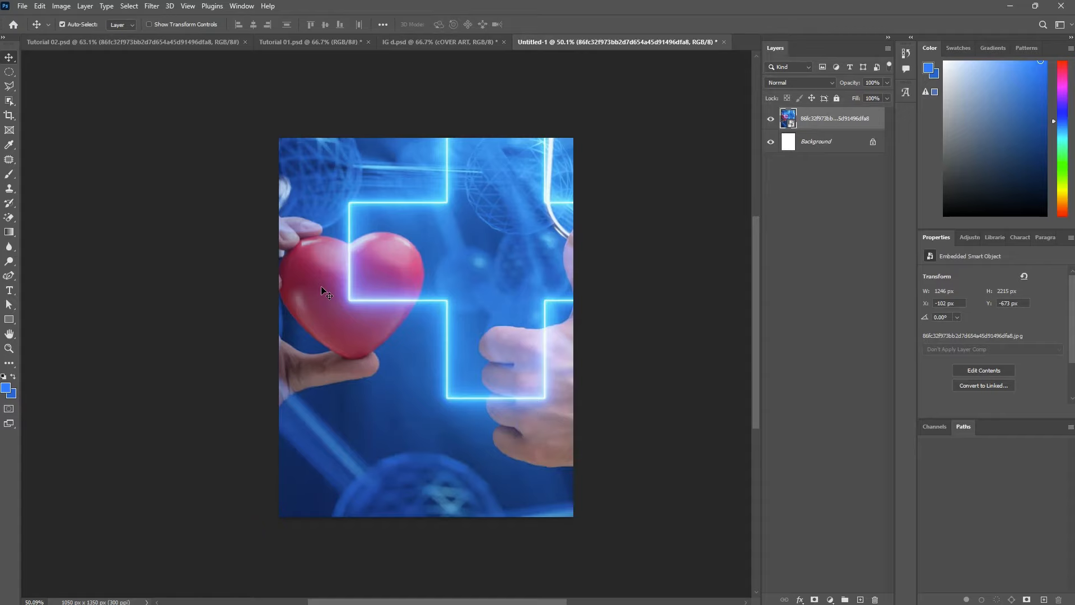
key(shift+Left)
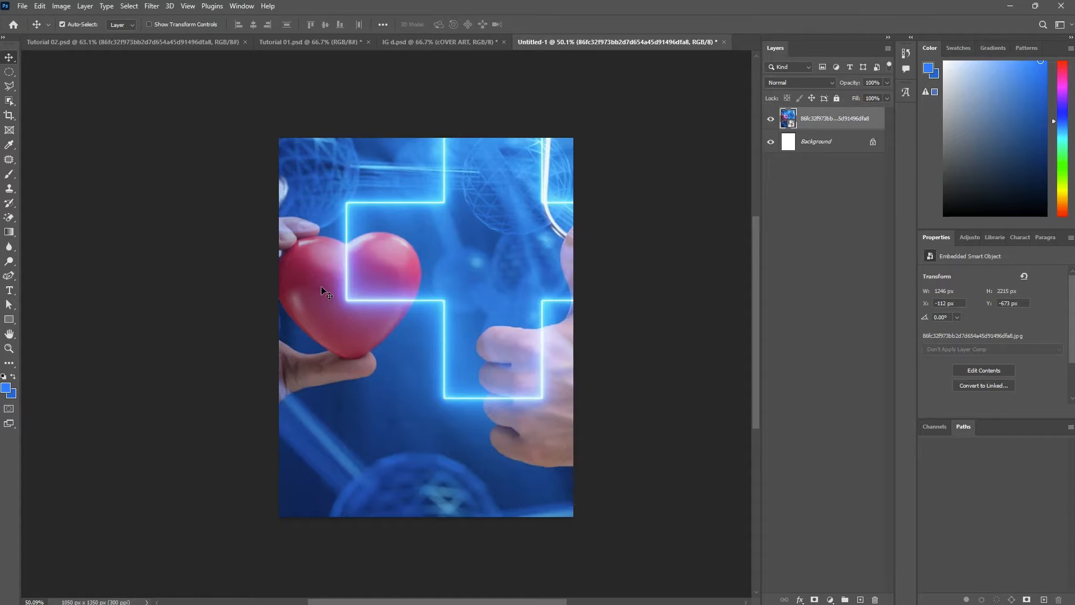
key(Right)
key(Right)
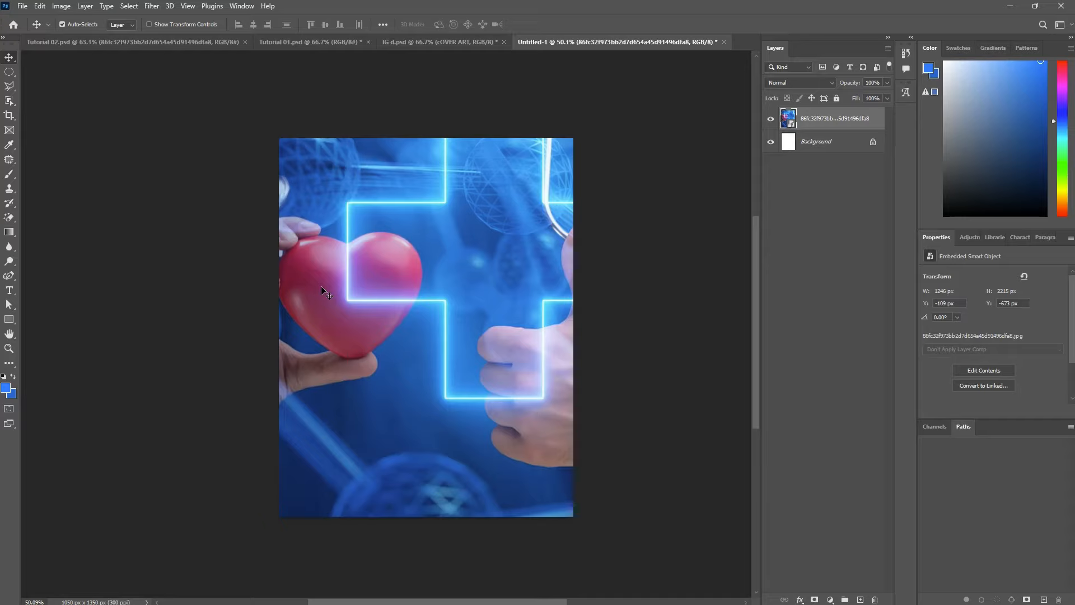
Step: Fill the Background layer with the darker blue background colour, #0e64d1
click(809, 147)
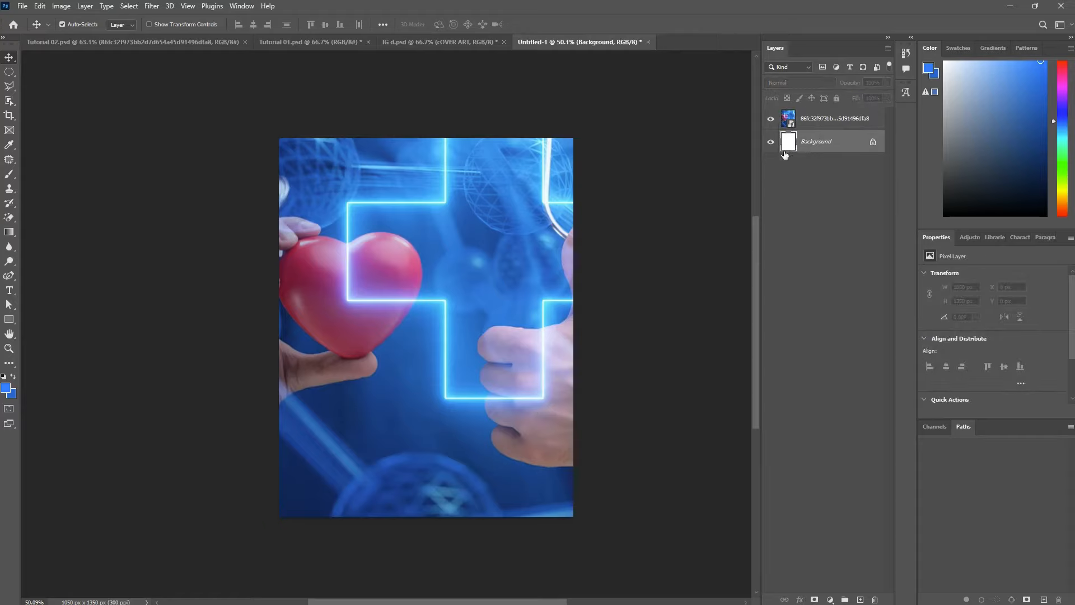
click(13, 394)
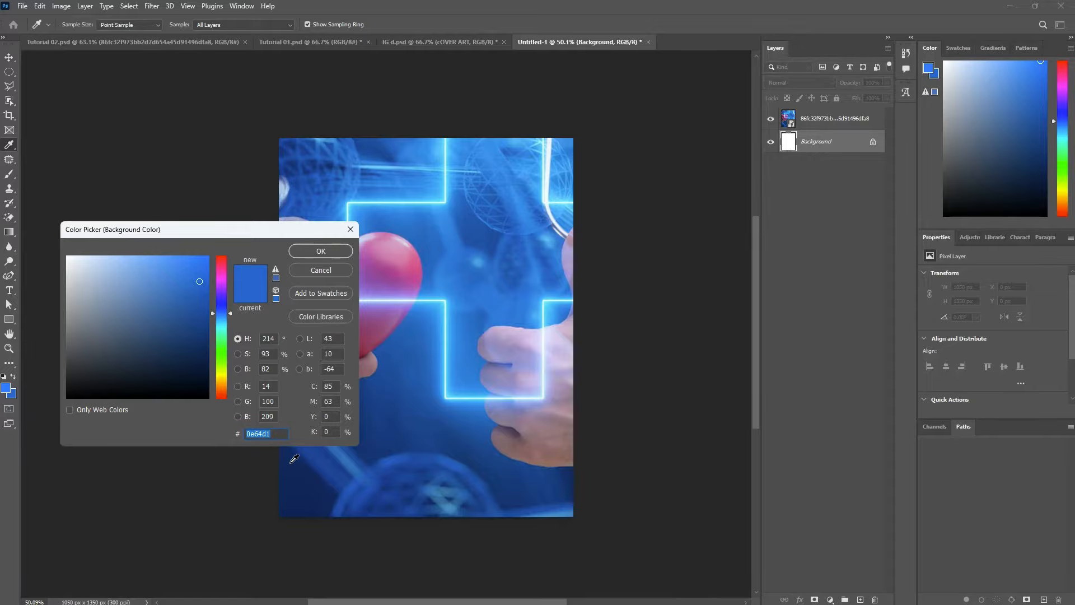
click(298, 254)
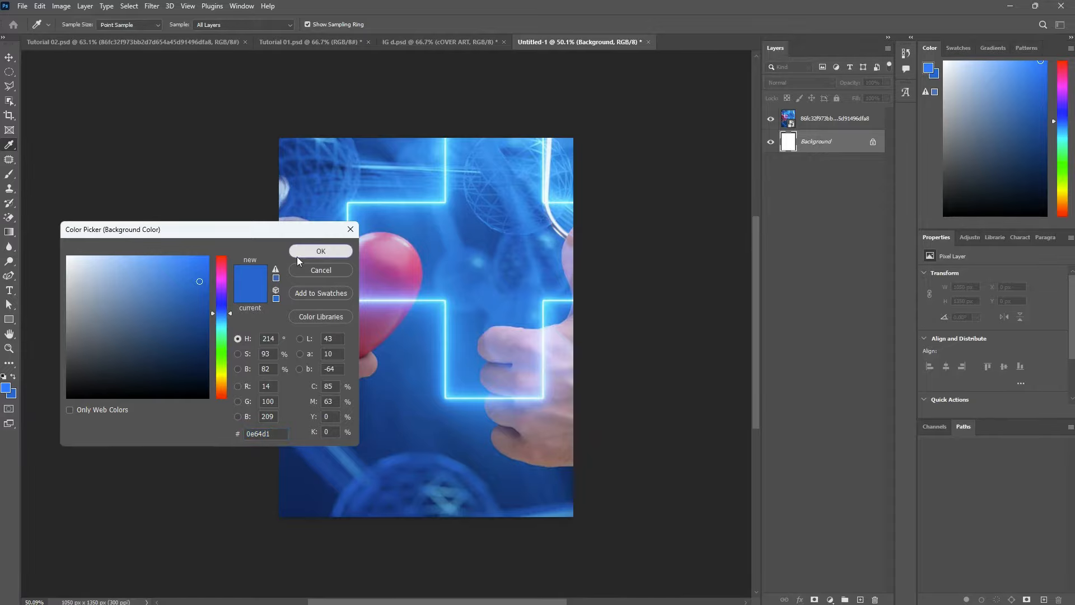
key(alt+BackSpace)
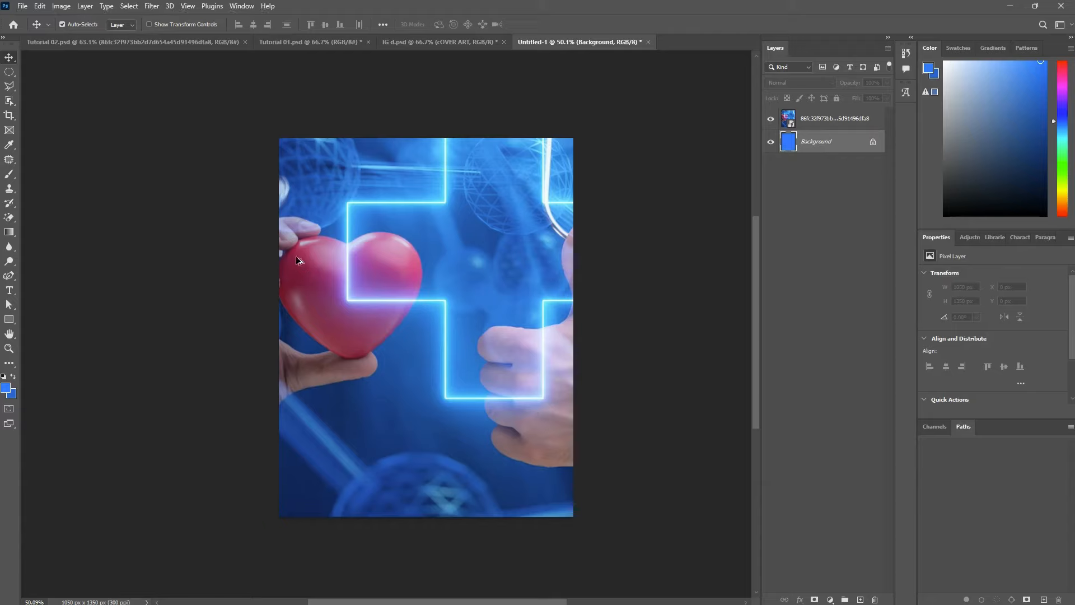
click(5, 390)
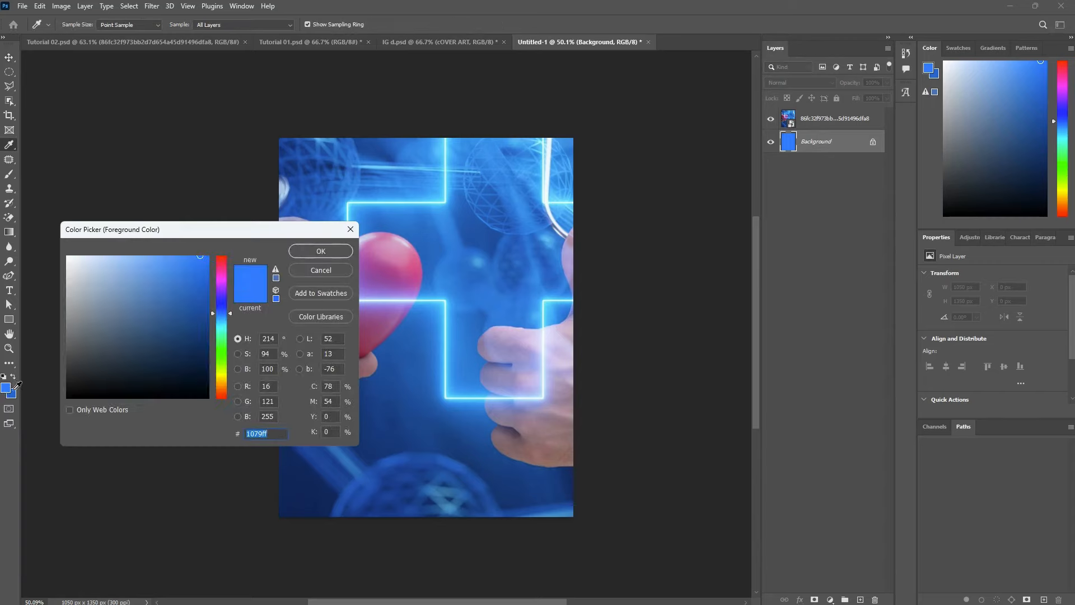
key(Escape)
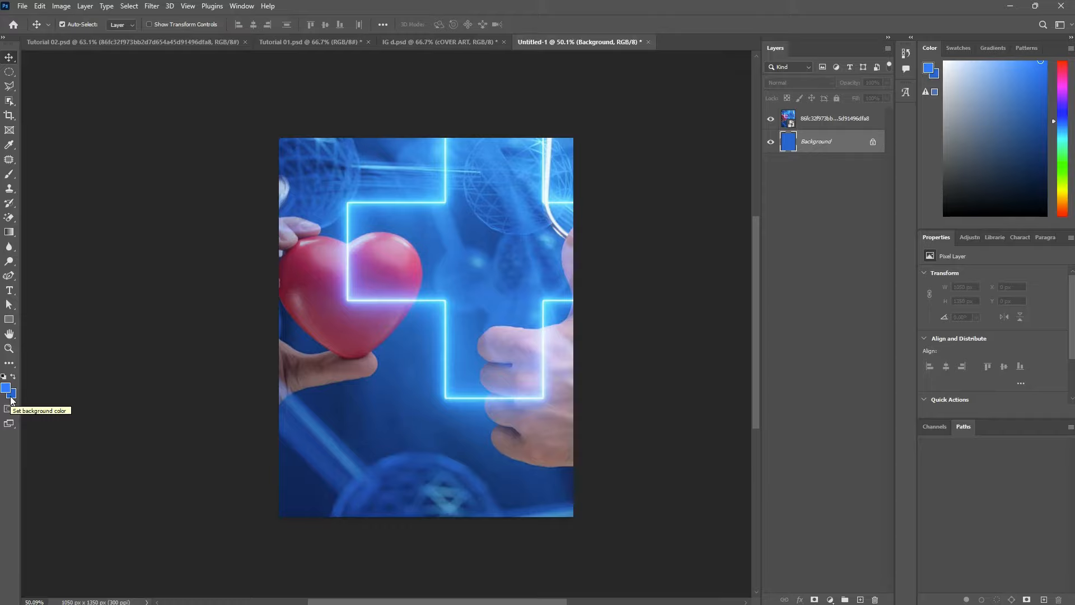
key(ctrl+BackSpace)
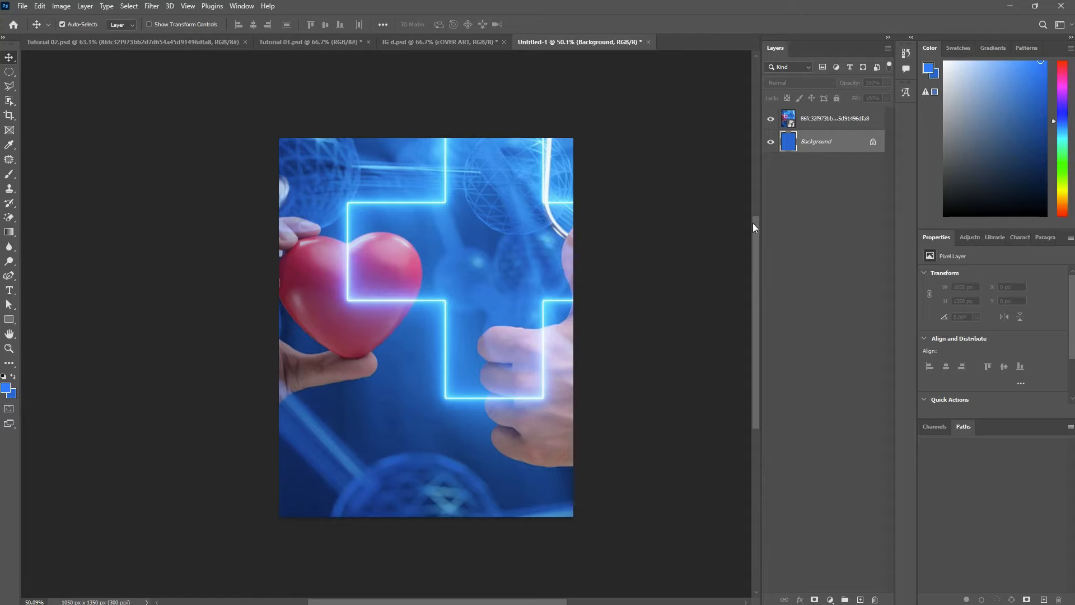
Step: Add a layer mask to the medical image and paint the heart out with a 1000 px soft black brush
click(806, 119)
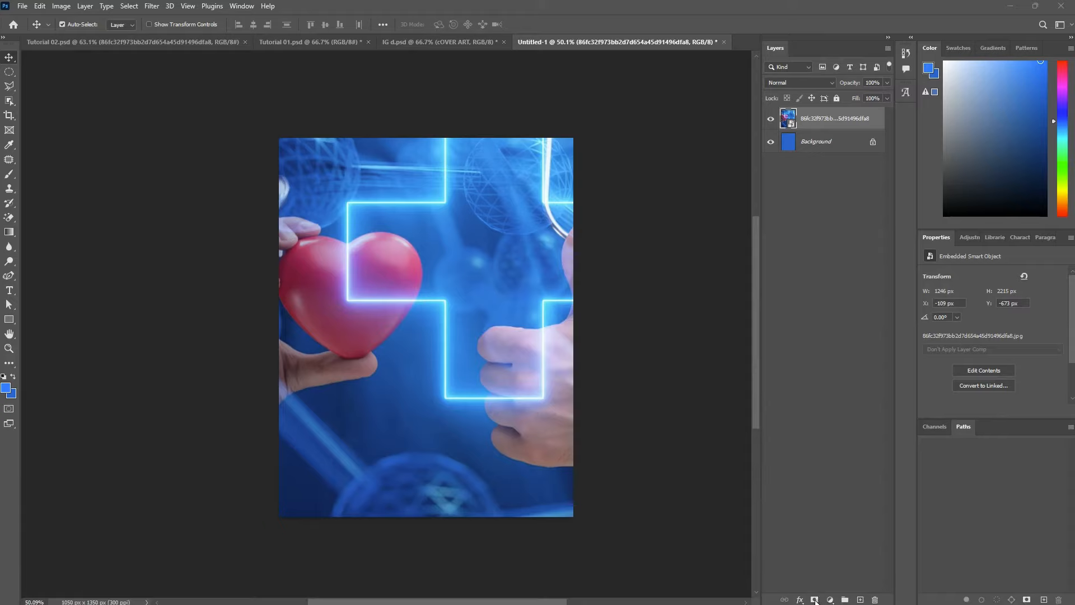
click(814, 599)
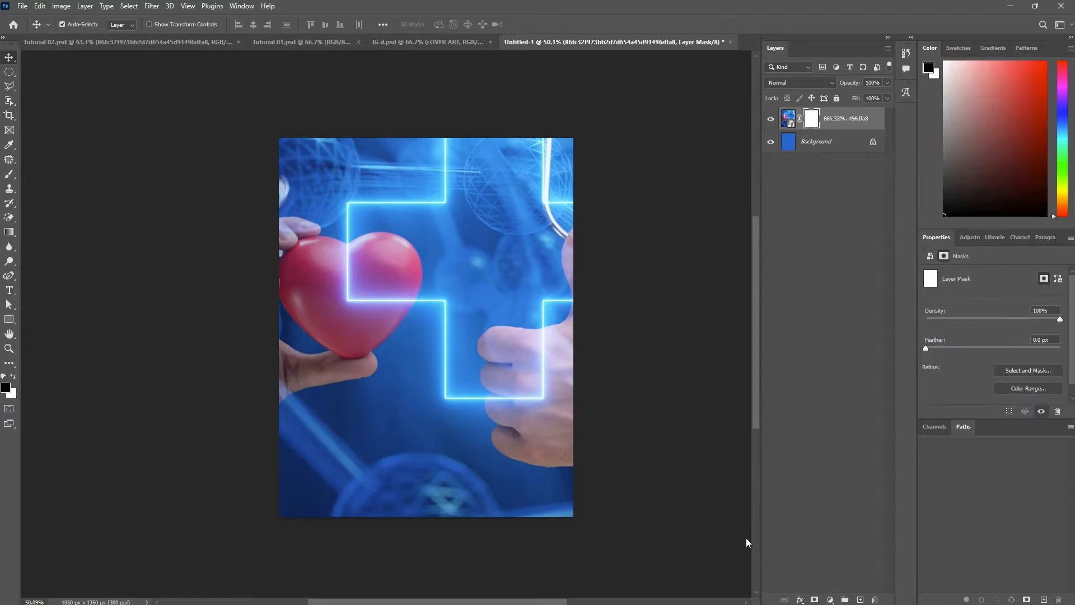
key(b)
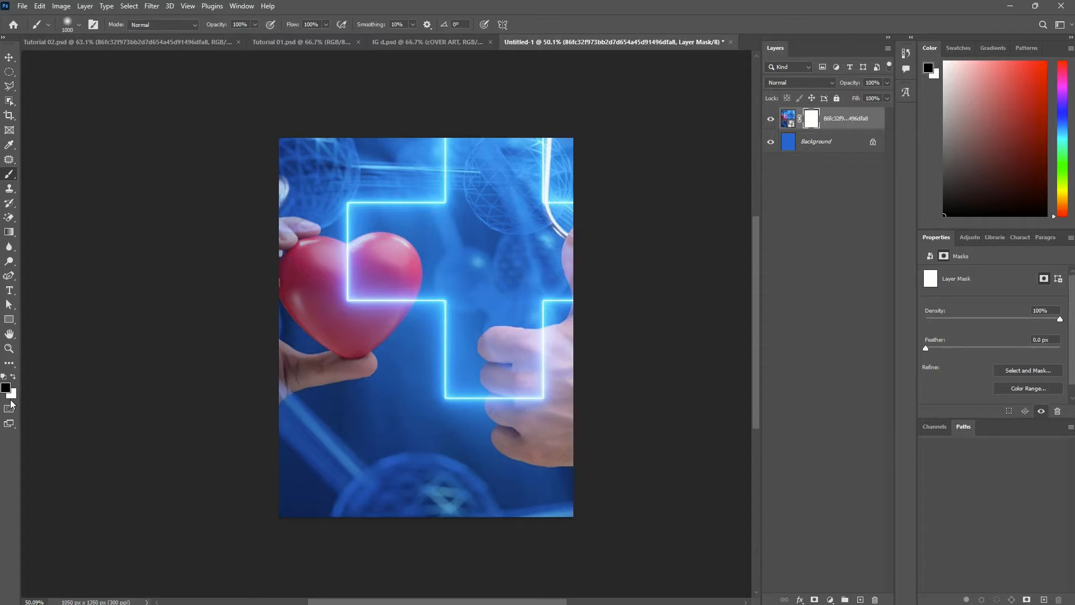
mouse_move(258, 332)
mouse_down()
mouse_move(308, 323)
mouse_move(361, 242)
mouse_move(328, 322)
mouse_move(334, 269)
mouse_move(316, 243)
mouse_move(339, 269)
mouse_up()
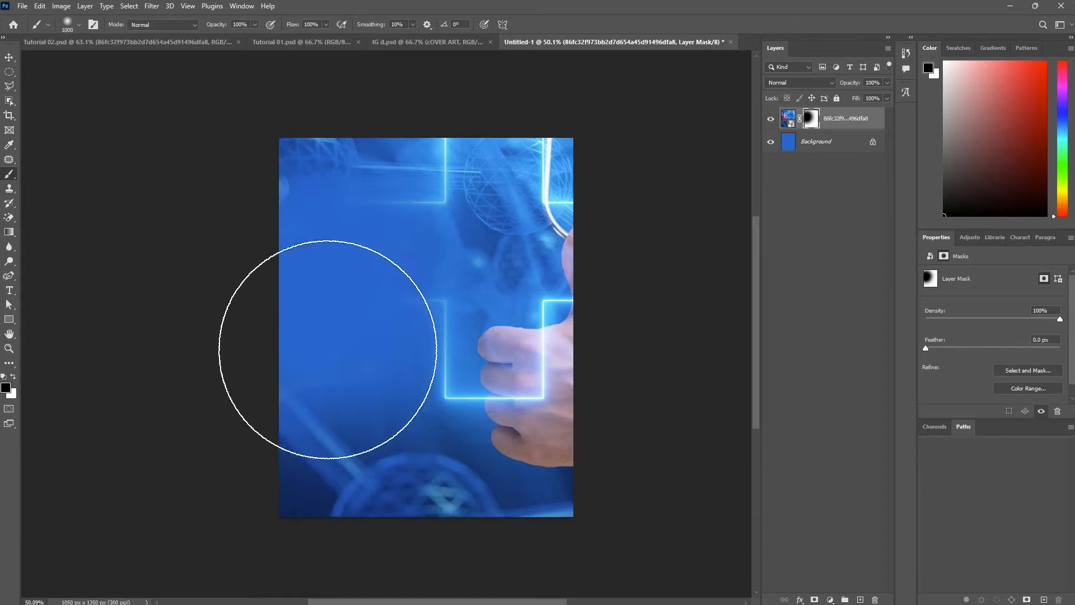
key(v)
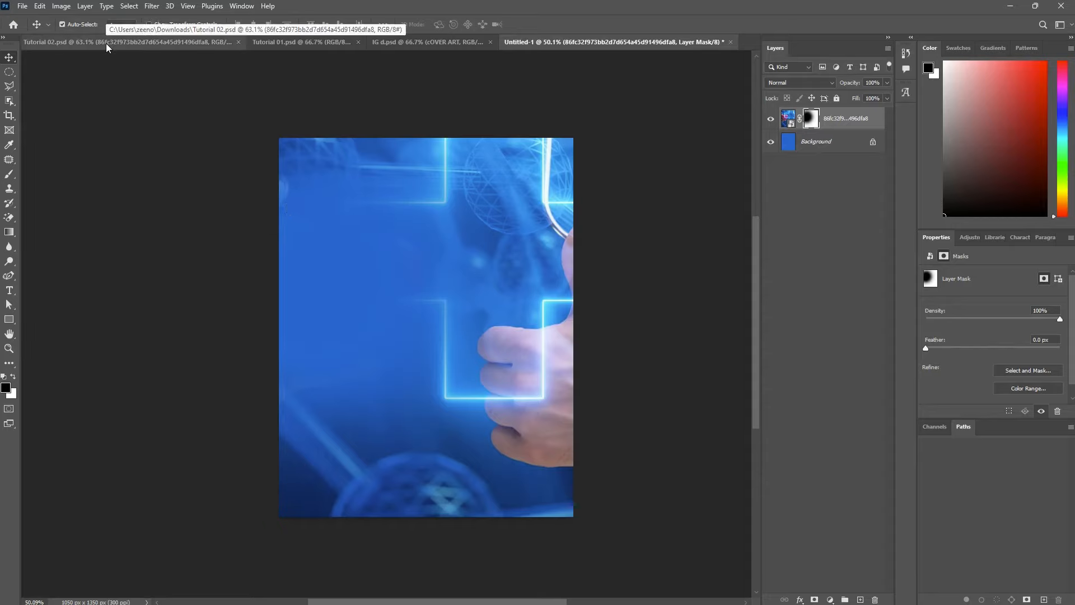
Step: Look over the Tutorial 02 flyer, return to the Tutorial 01 document, and hide Layer 12
click(86, 40)
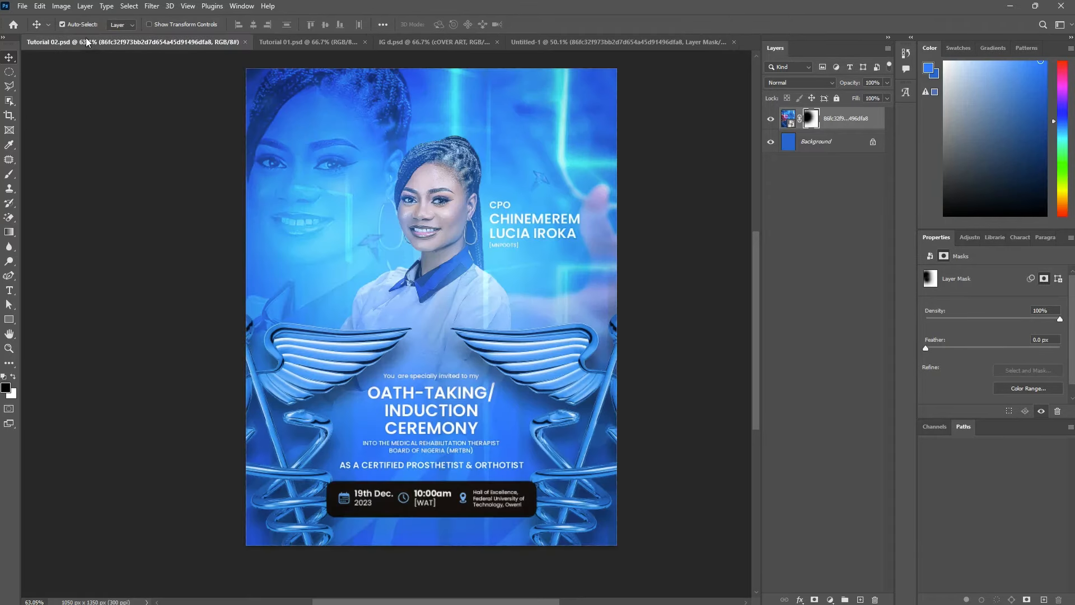
click(294, 45)
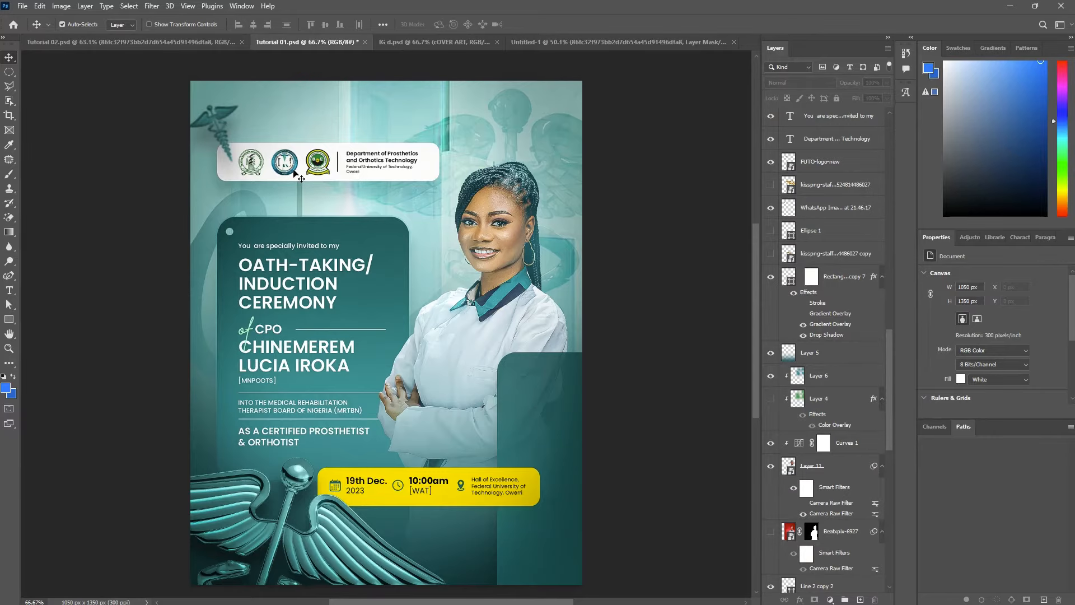
click(563, 46)
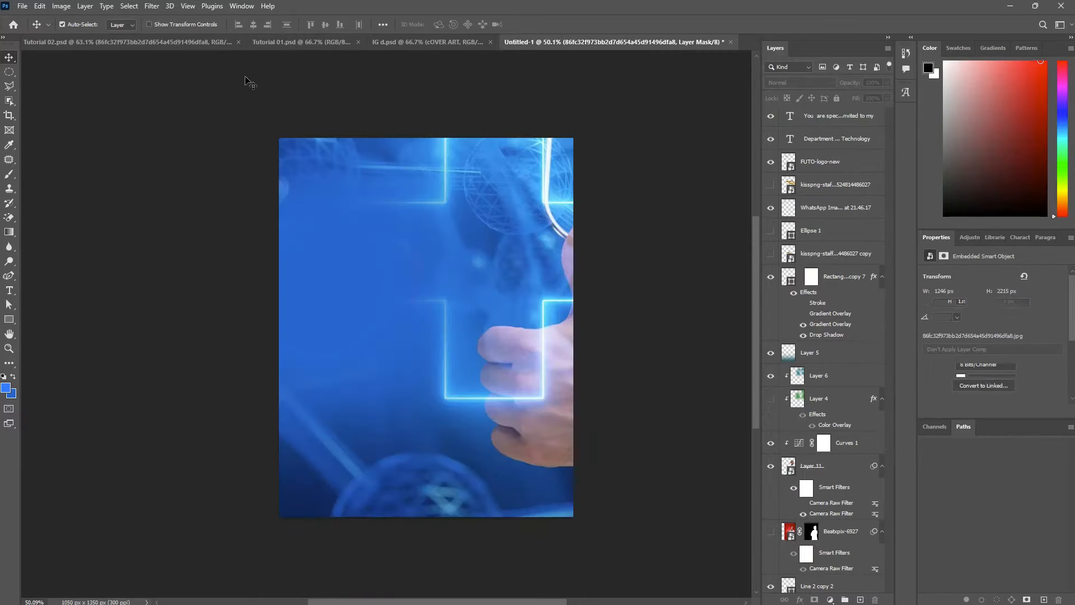
click(292, 48)
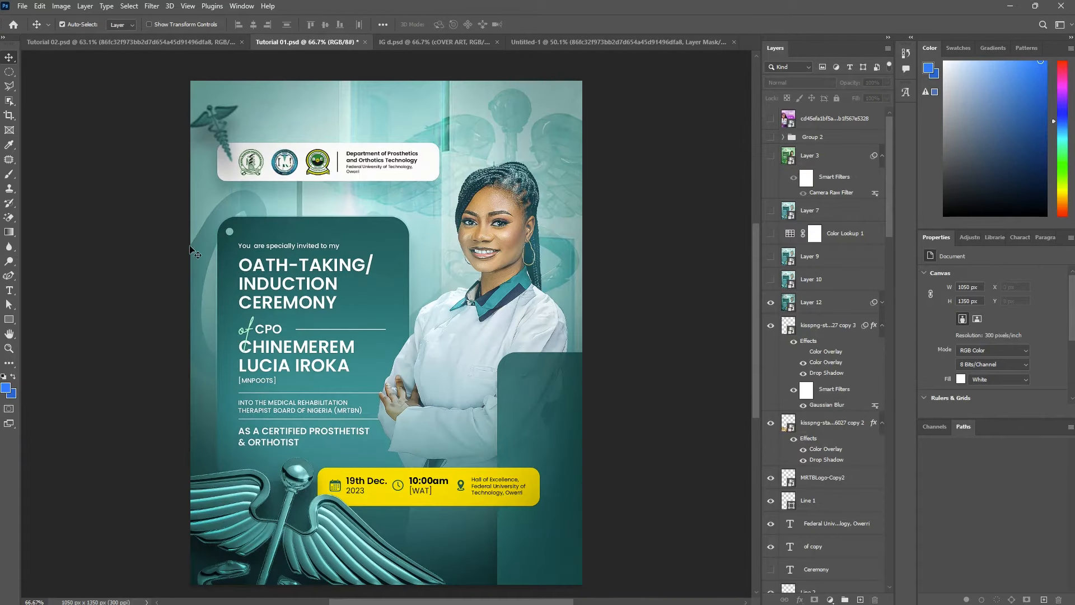
click(297, 174)
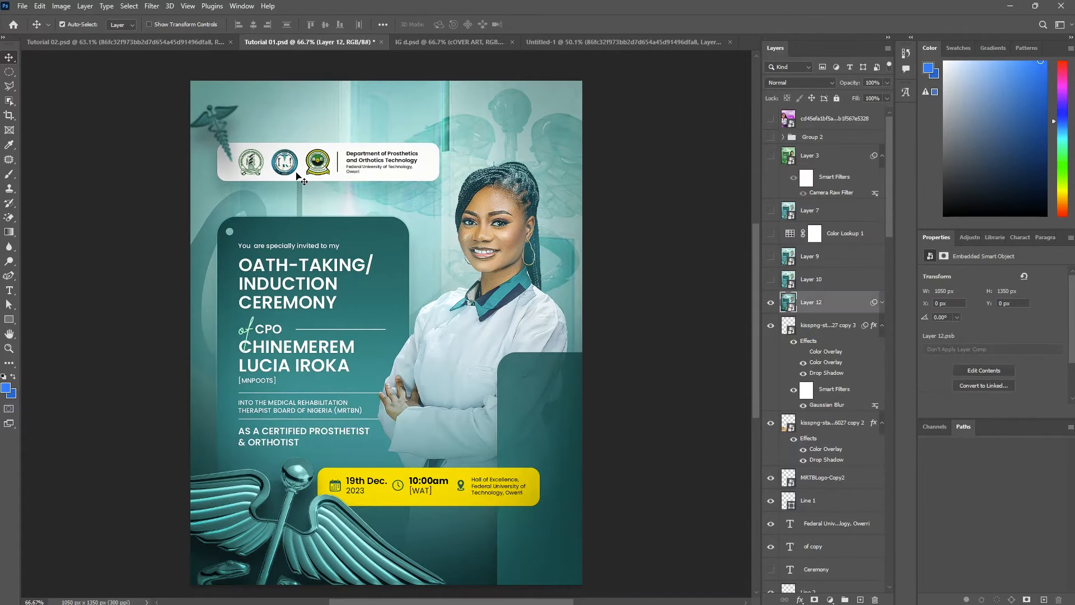
click(771, 302)
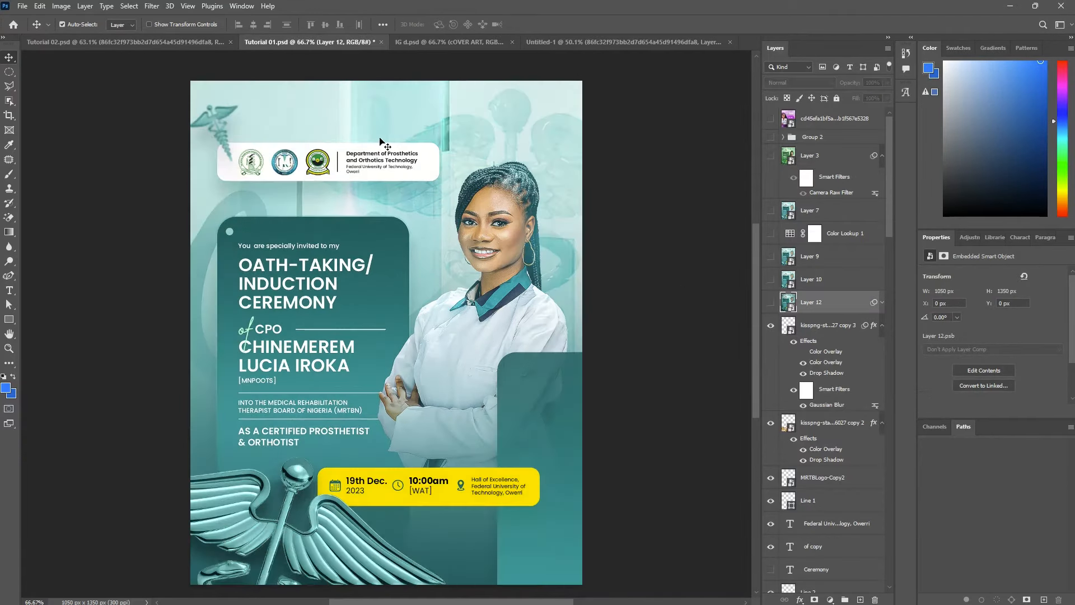
Step: Select the white header rectangle together with the three logos on it in the Tutorial 01 flyer
click(427, 173)
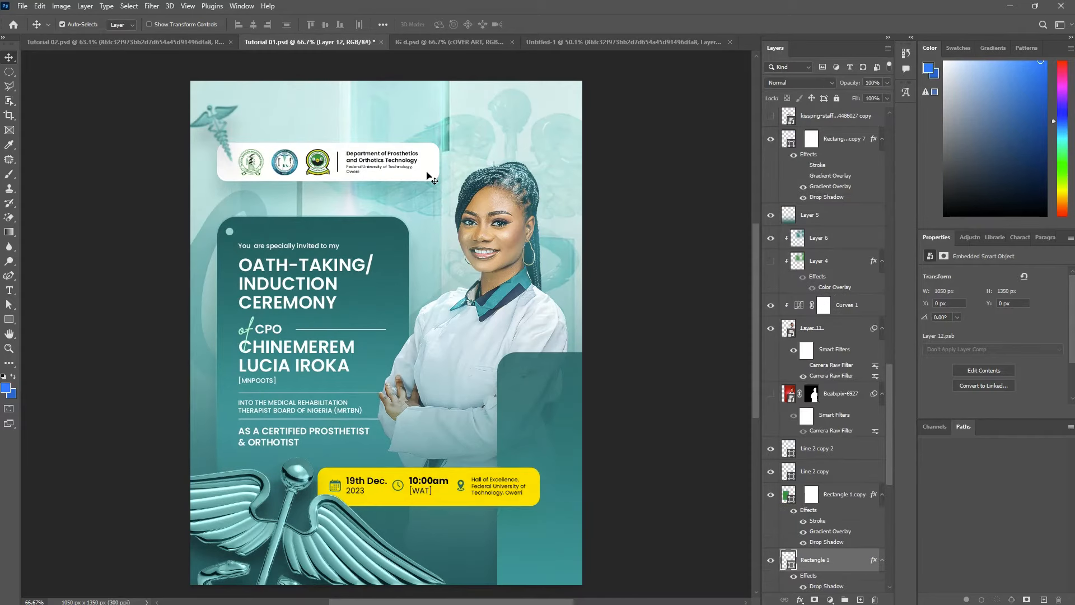
scroll(821, 557, down, 5)
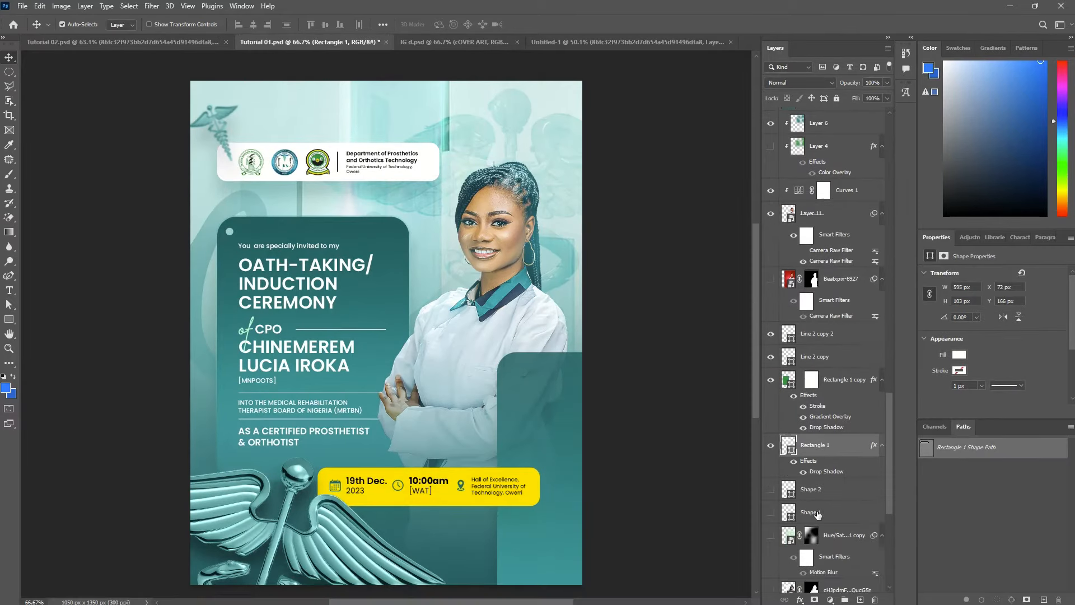
scroll(819, 514, down, 4)
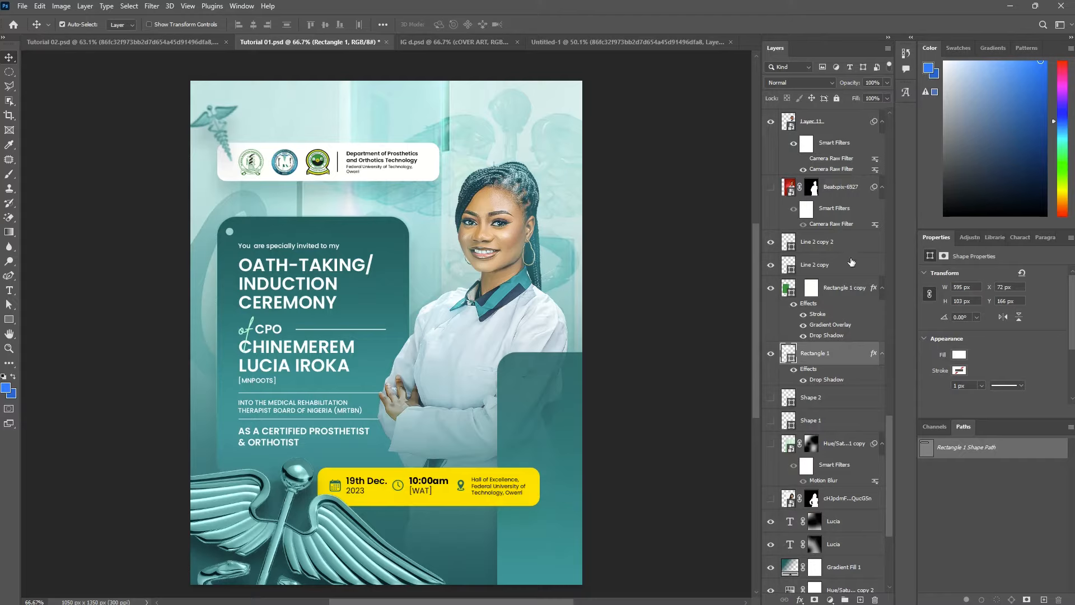
shift+click(317, 169)
scroll(800, 367, up, 4)
scroll(800, 368, up, 18)
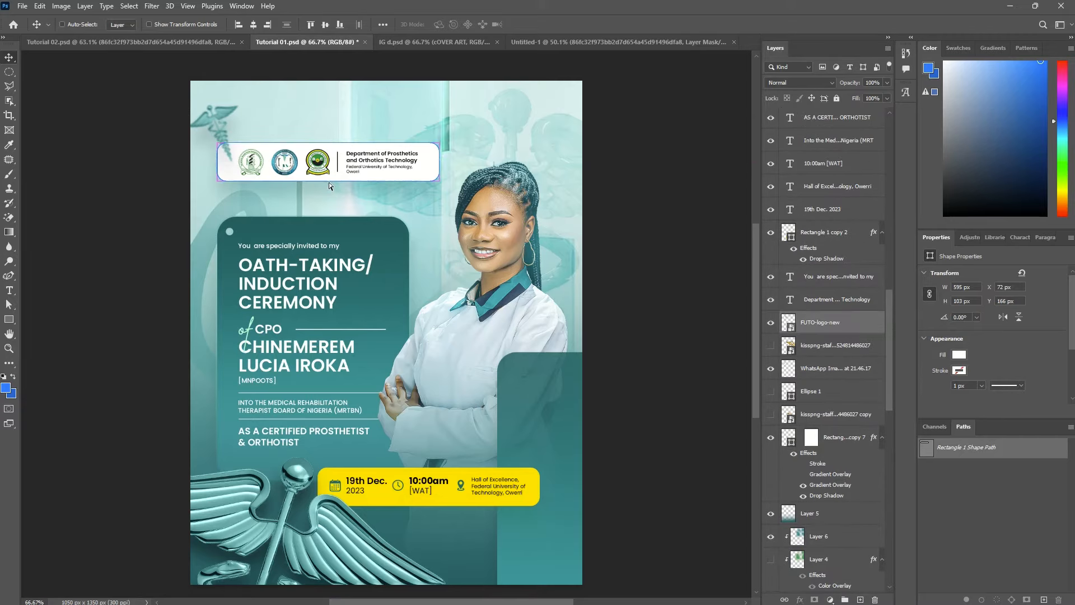
ctrl+shift+click(278, 176)
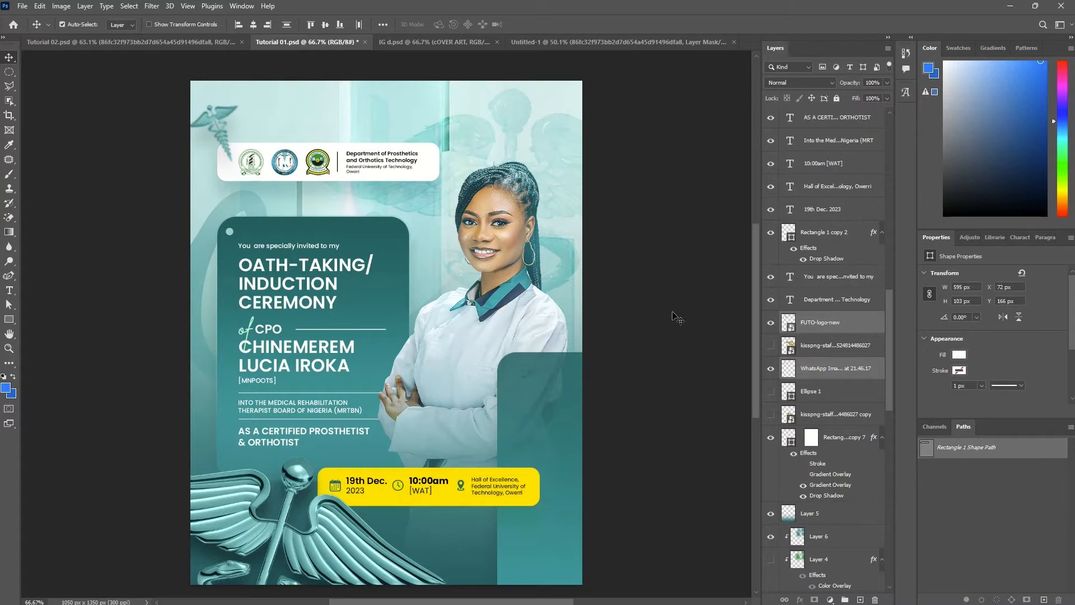
scroll(801, 247, up, 5)
scroll(801, 246, up, 7)
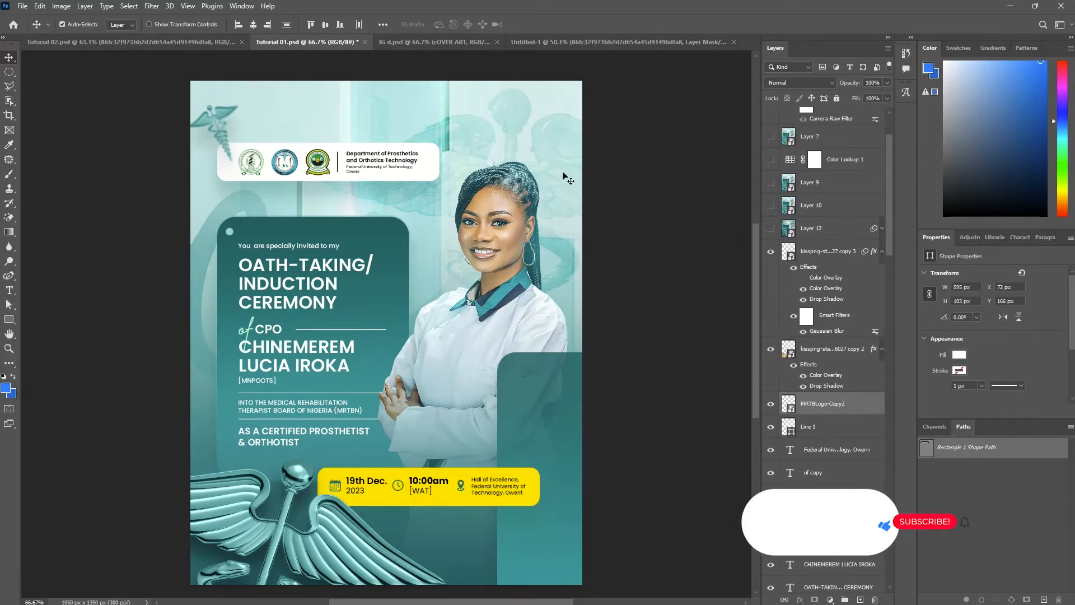
Step: Add the divider line and both department text layers to the header selection and copy it all into the Untitled-1 document
scroll(839, 412, down, 3)
scroll(839, 412, down, 3)
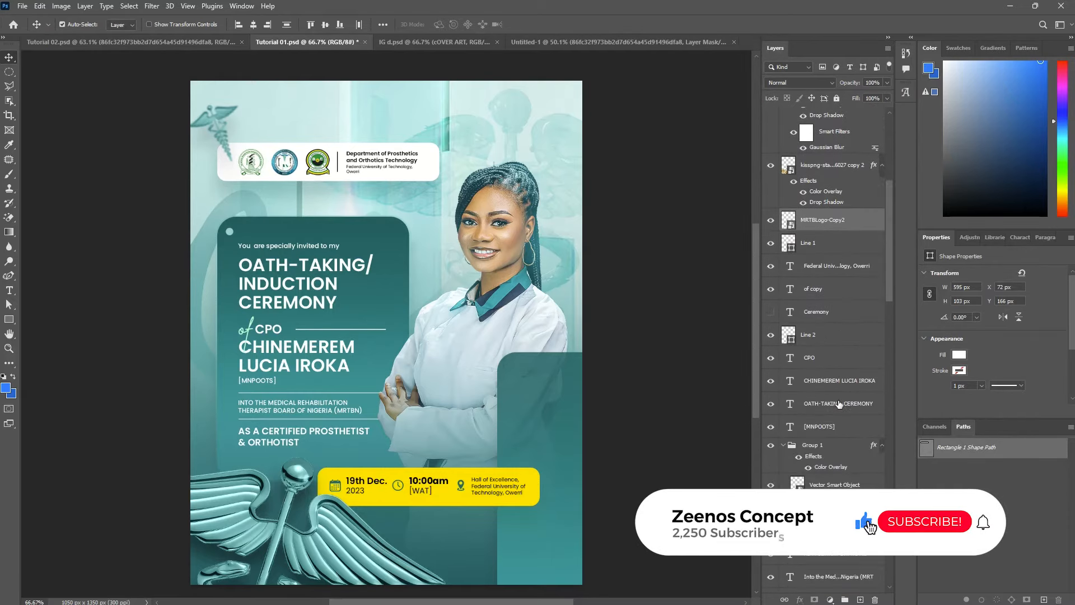
scroll(851, 418, down, 2)
scroll(859, 415, down, 4)
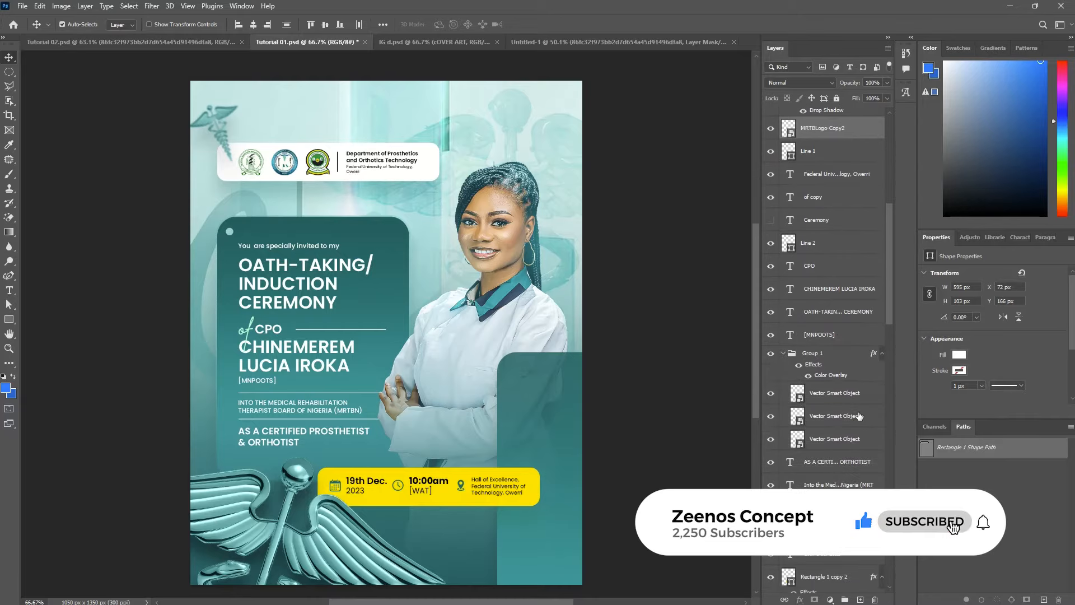
scroll(846, 399, down, 5)
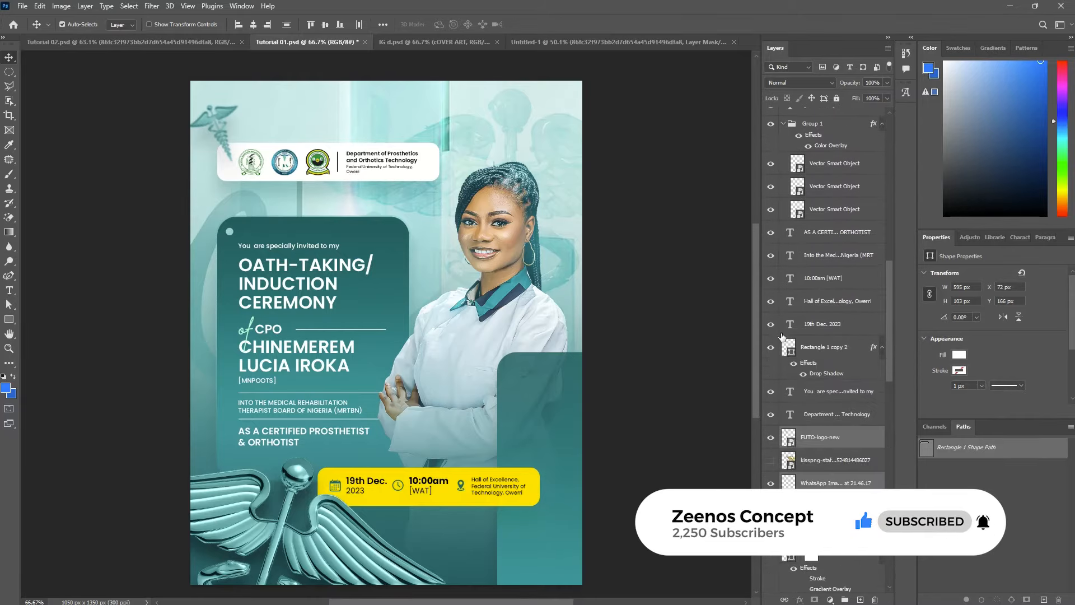
scroll(829, 339, down, 3)
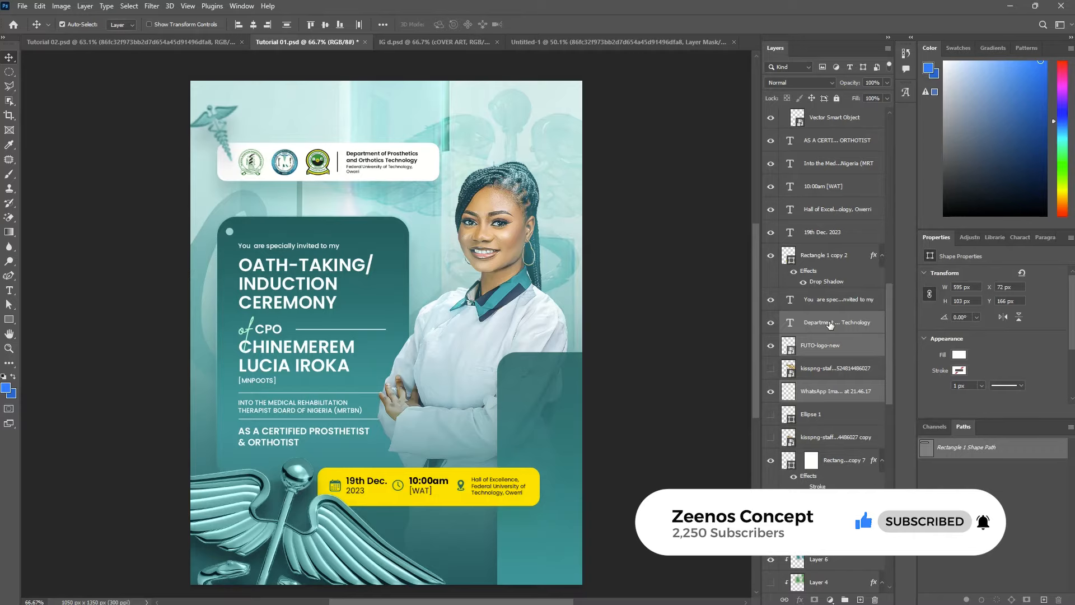
scroll(830, 324, down, 5)
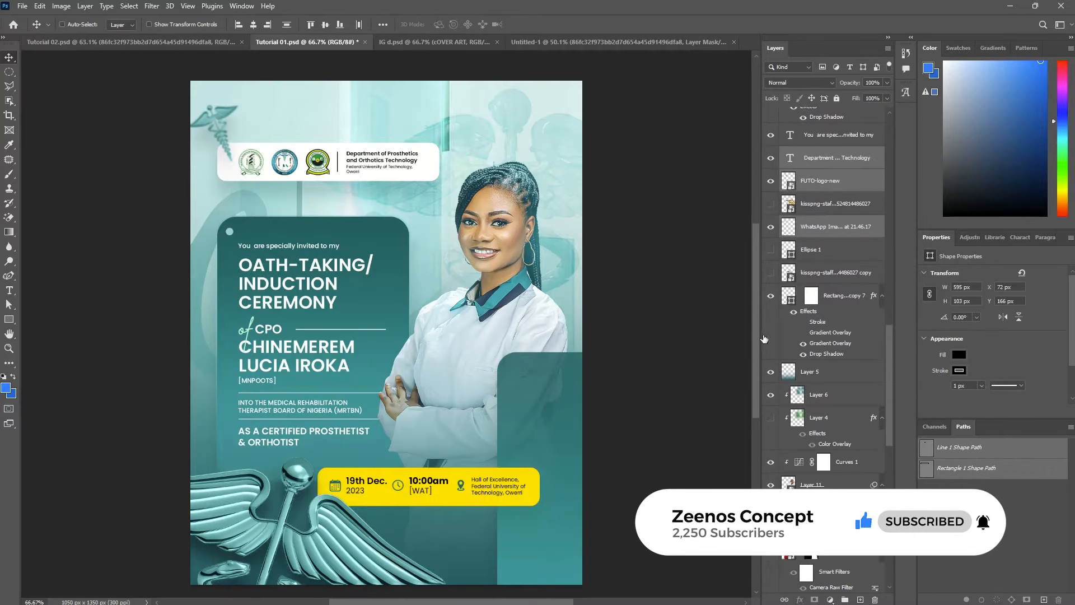
click(537, 47)
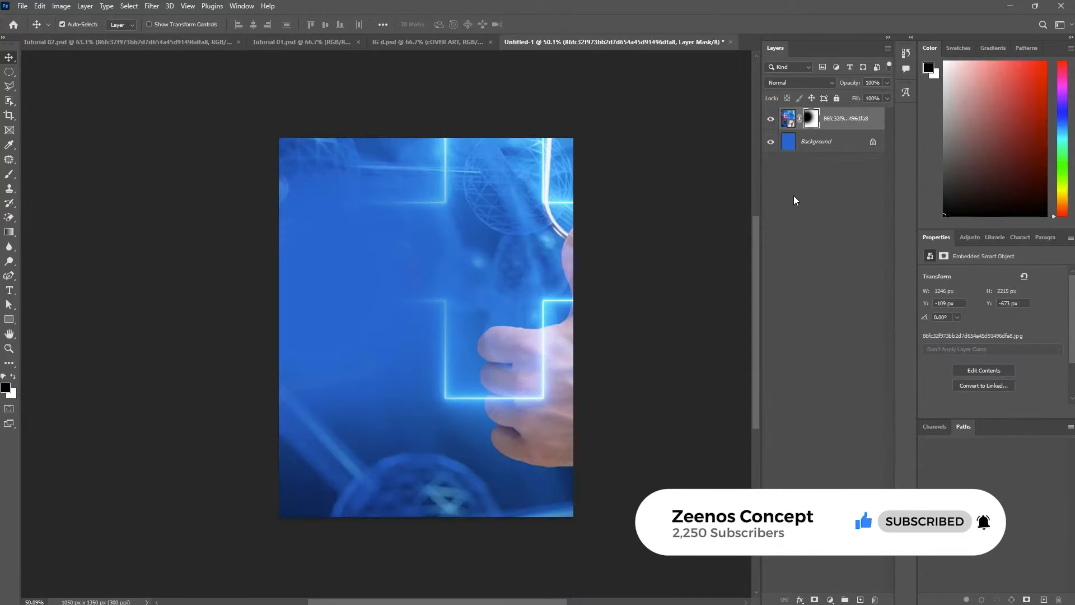
key(ctrl+v)
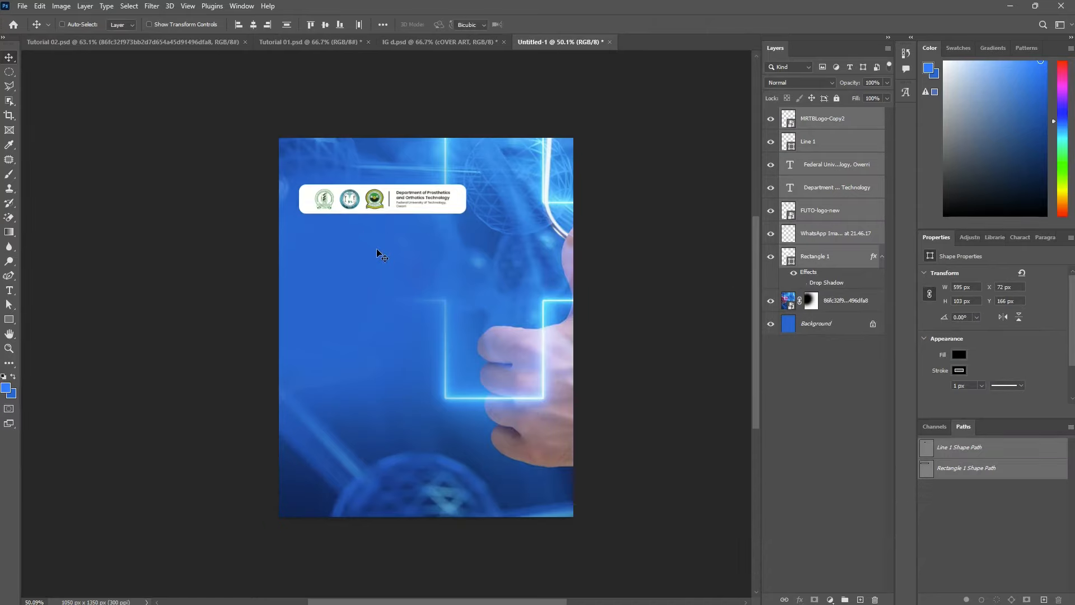
Step: Move the pasted header horizontally to the centre of the canvas, with its rectangle at X 228 px
key(ctrl+t)
drag(400, 207, 455, 204)
key(Return)
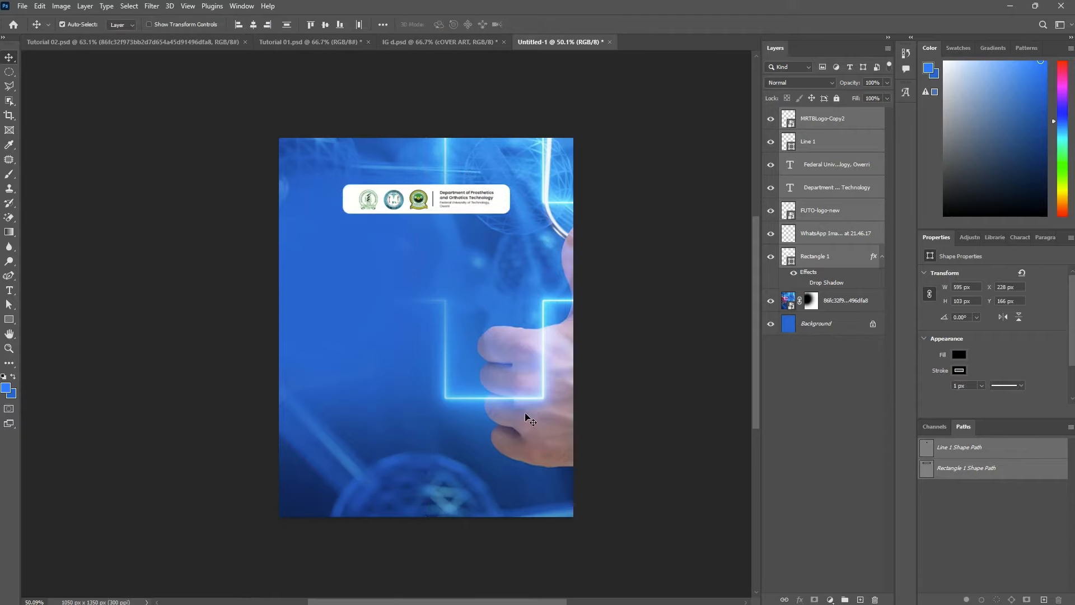
Step: Apply a Gaussian Blur with a 12.5 px radius to the masked medical background image
click(518, 475)
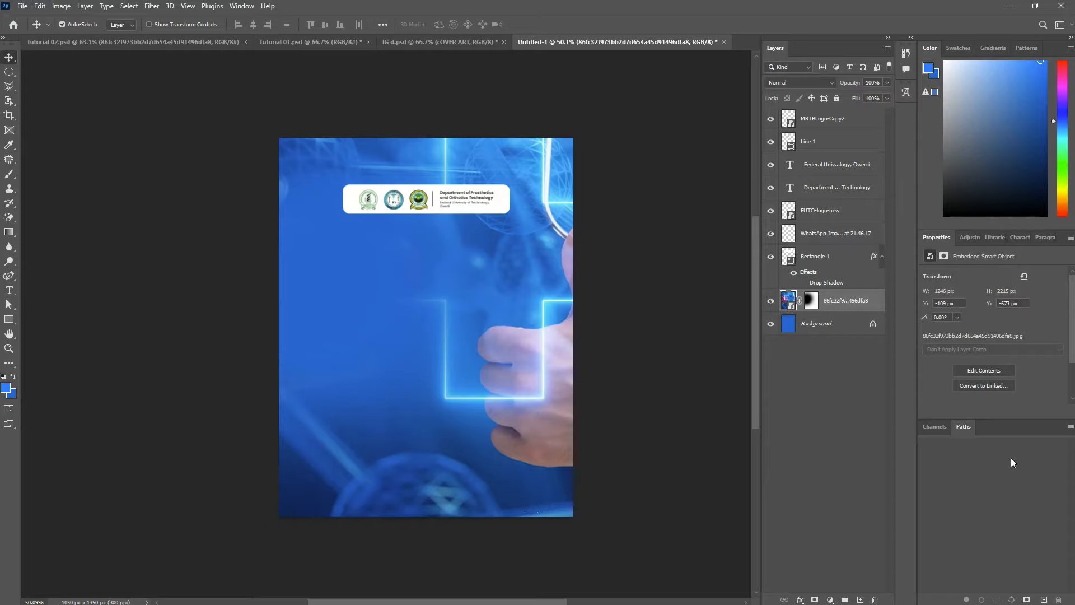
click(152, 7)
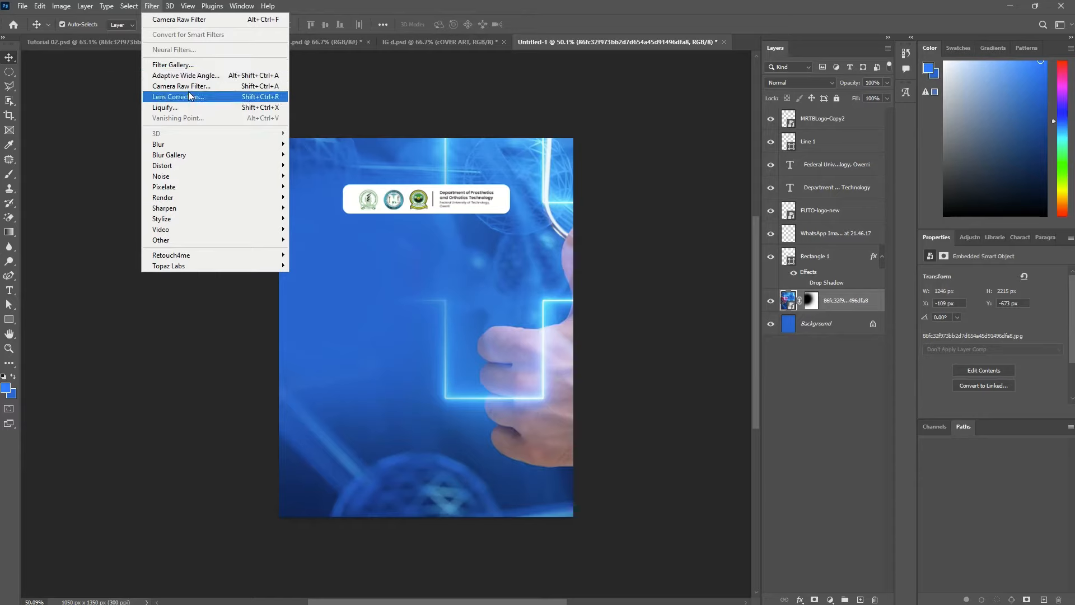
mouse_move(168, 266)
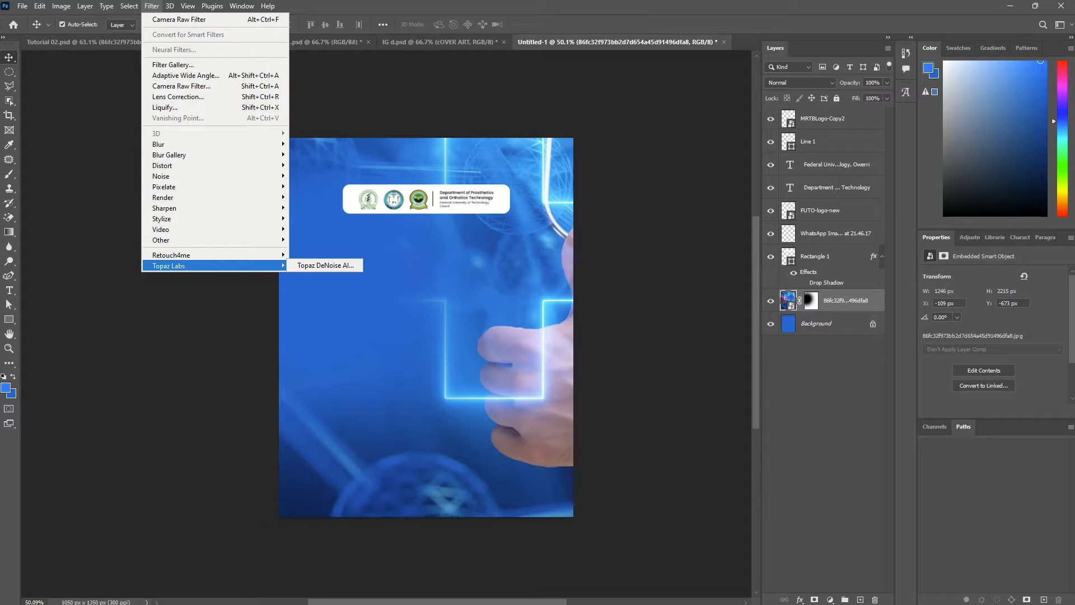
mouse_move(263, 145)
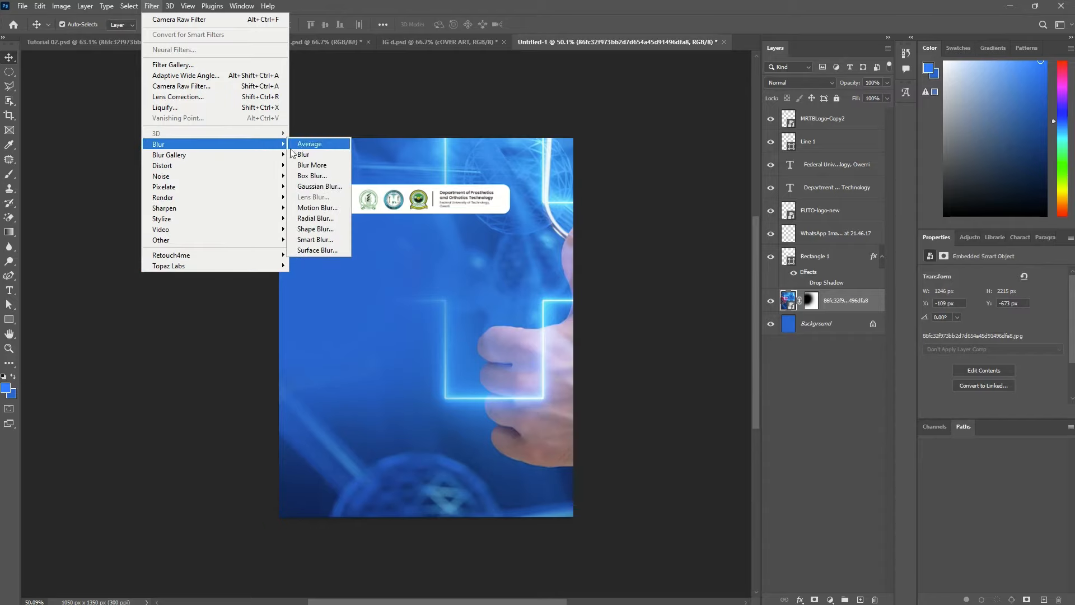
click(334, 189)
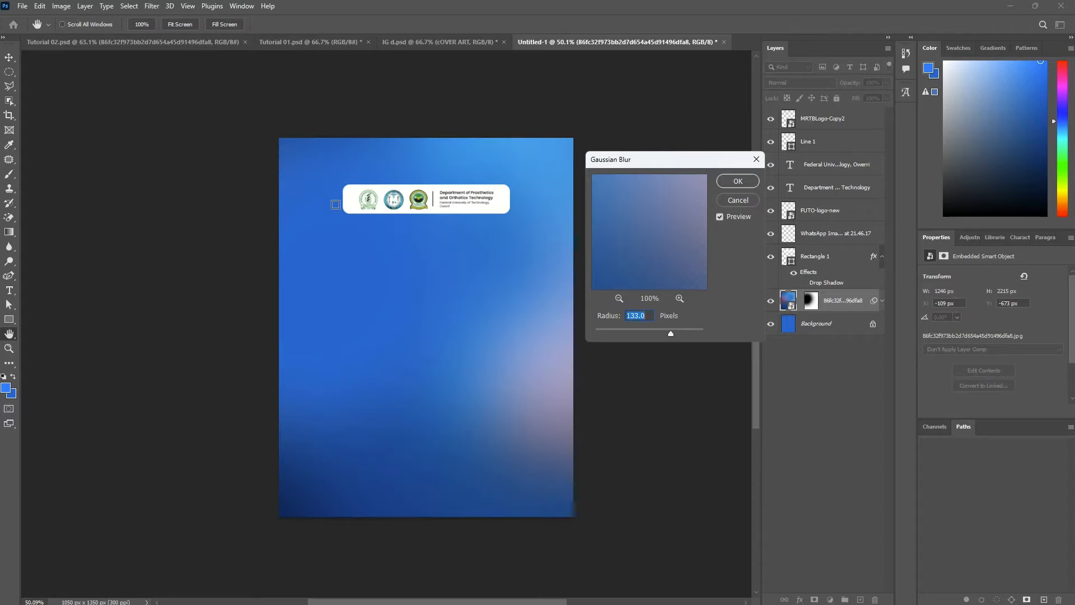
click(634, 335)
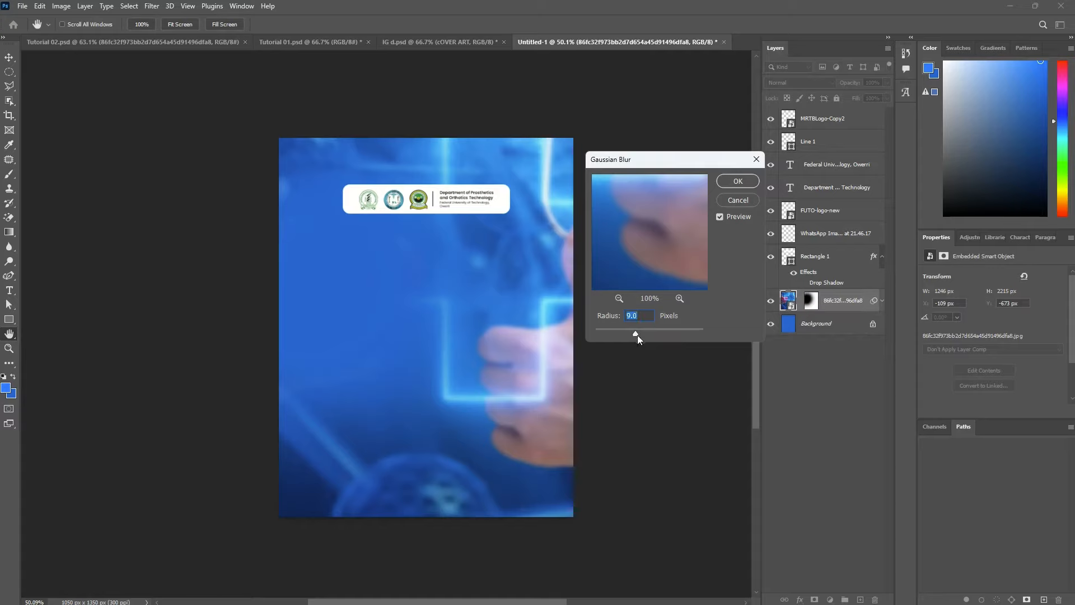
click(641, 334)
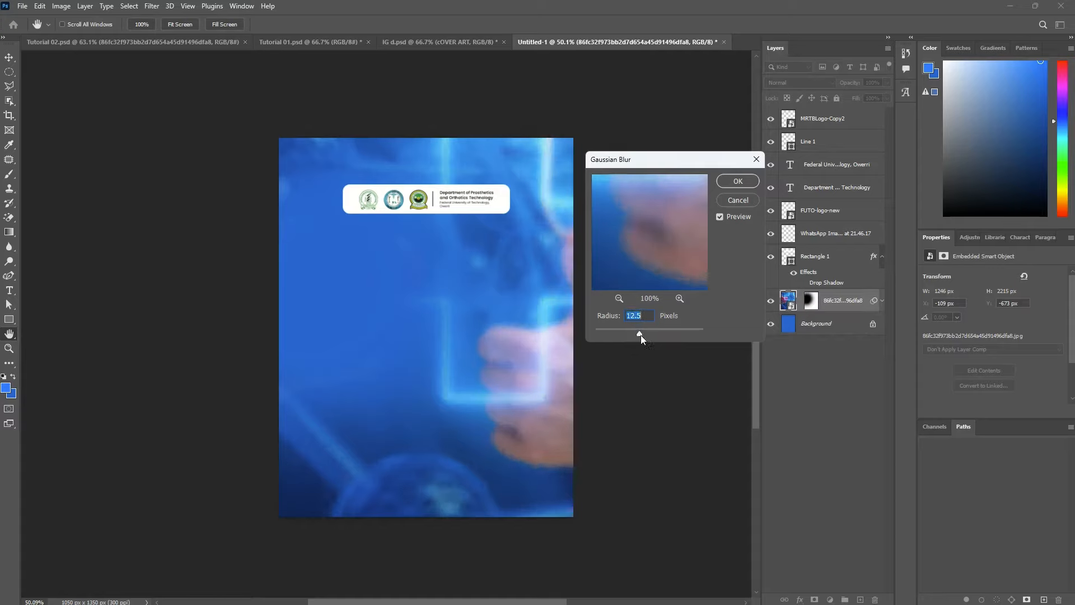
key(Return)
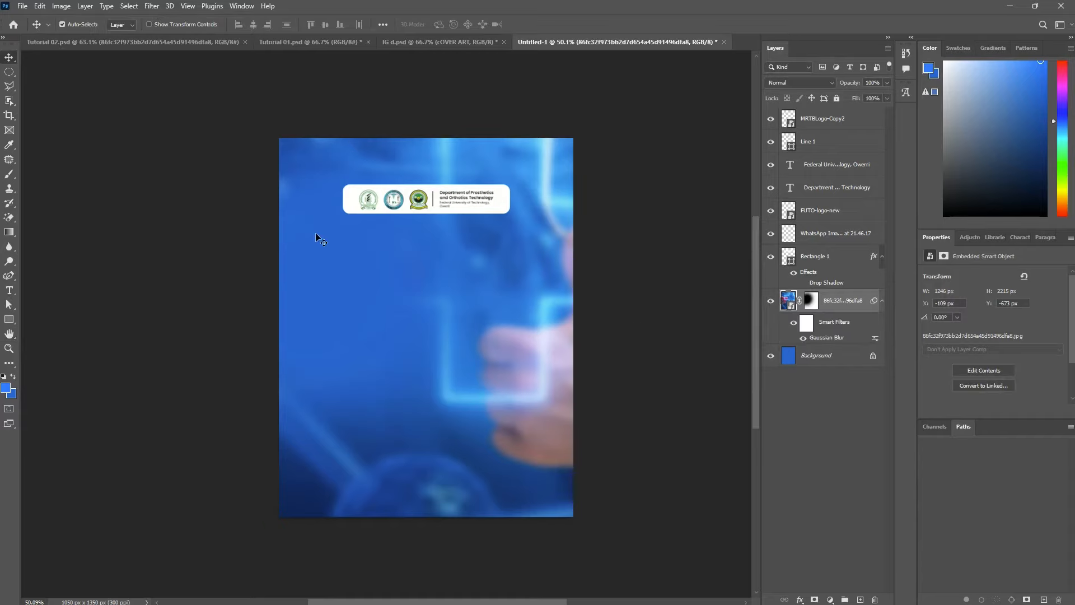
Step: Group all header layers from Rectangle 1 to MRTBLogo-Copy2 and nudge the group slightly upward
click(830, 263)
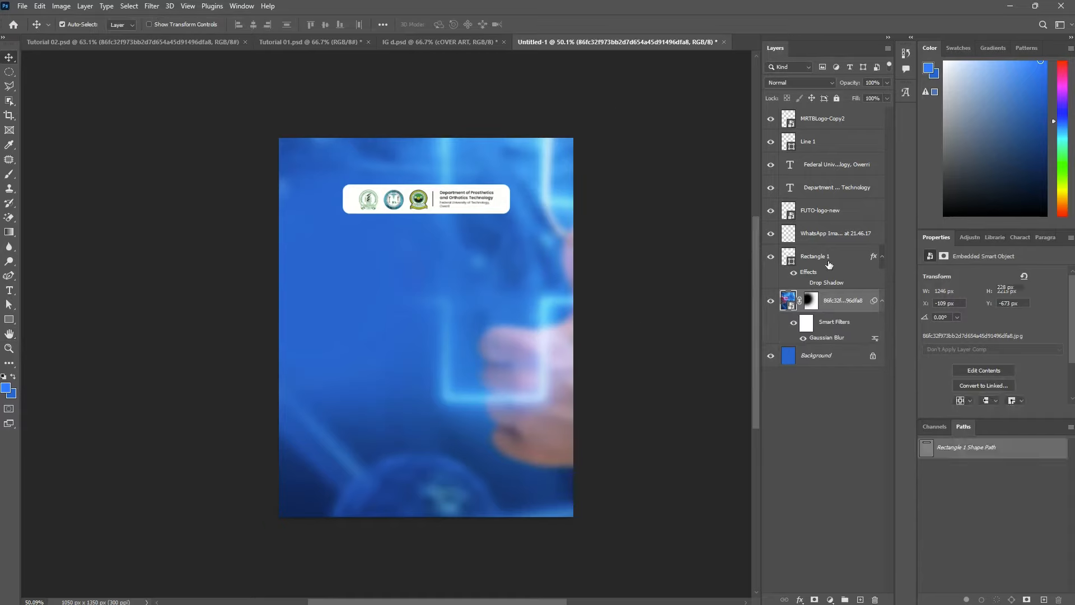
shift+click(830, 123)
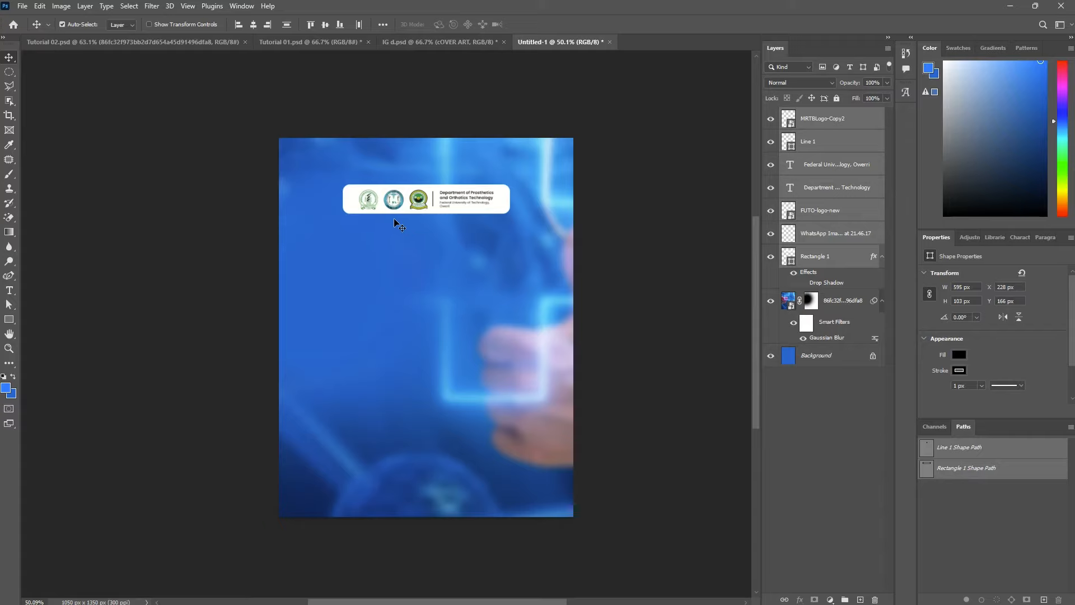
click(846, 599)
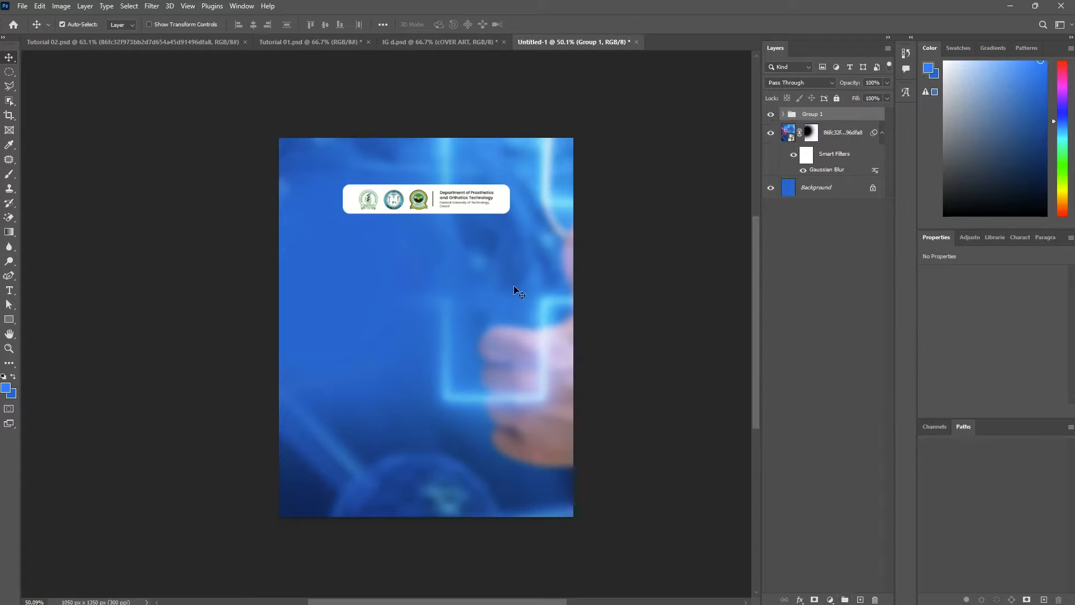
key(shift+Up)
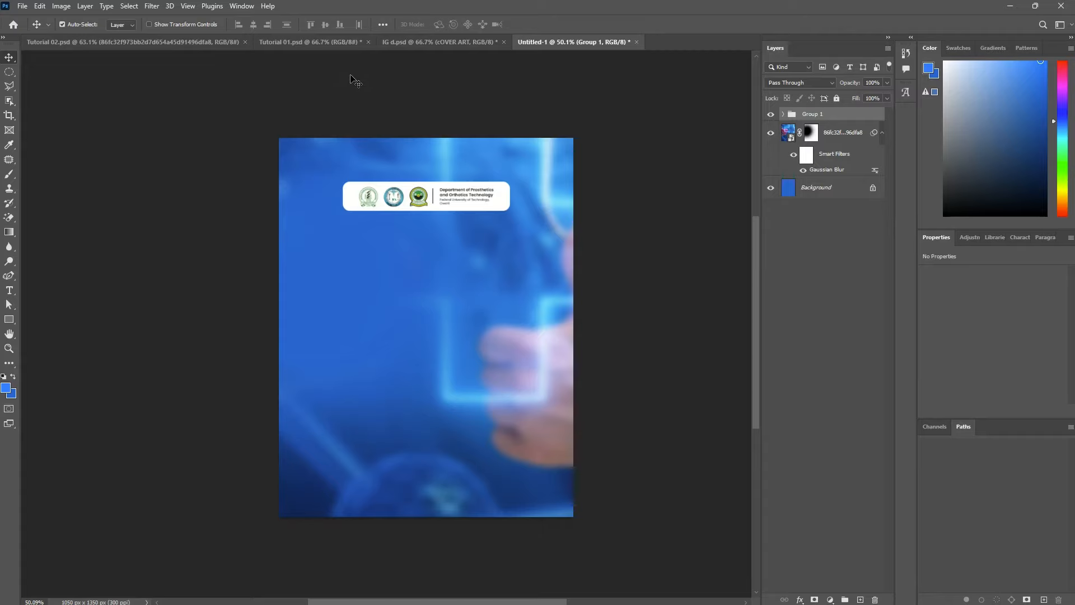
Step: Place the lab-coat woman PNG from the Induction Flyer Design 02 folder, scaled to about 502 × 1134 px below the header
click(280, 41)
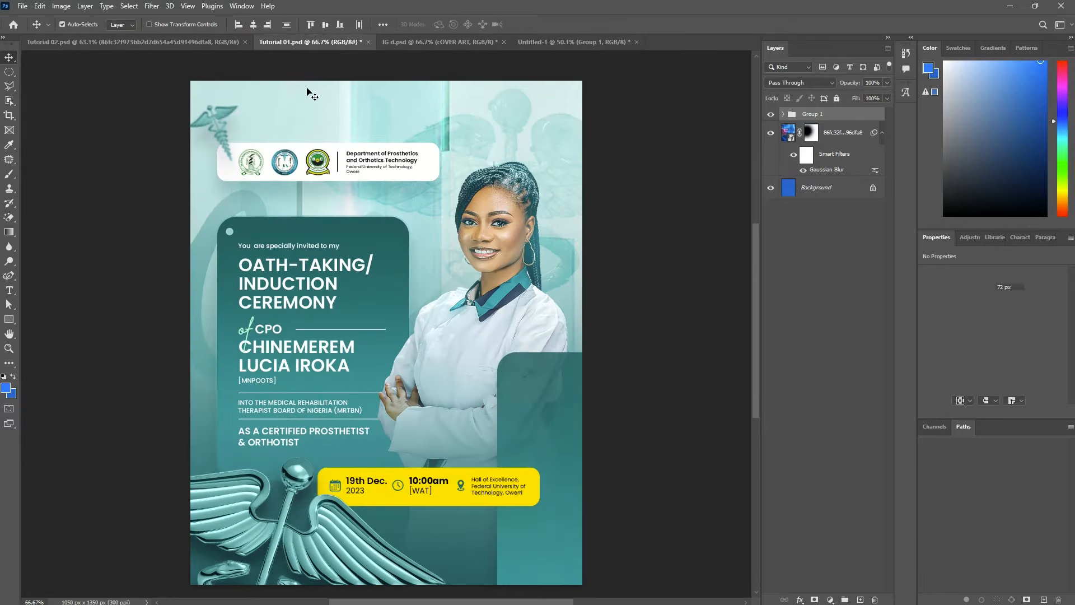
click(534, 36)
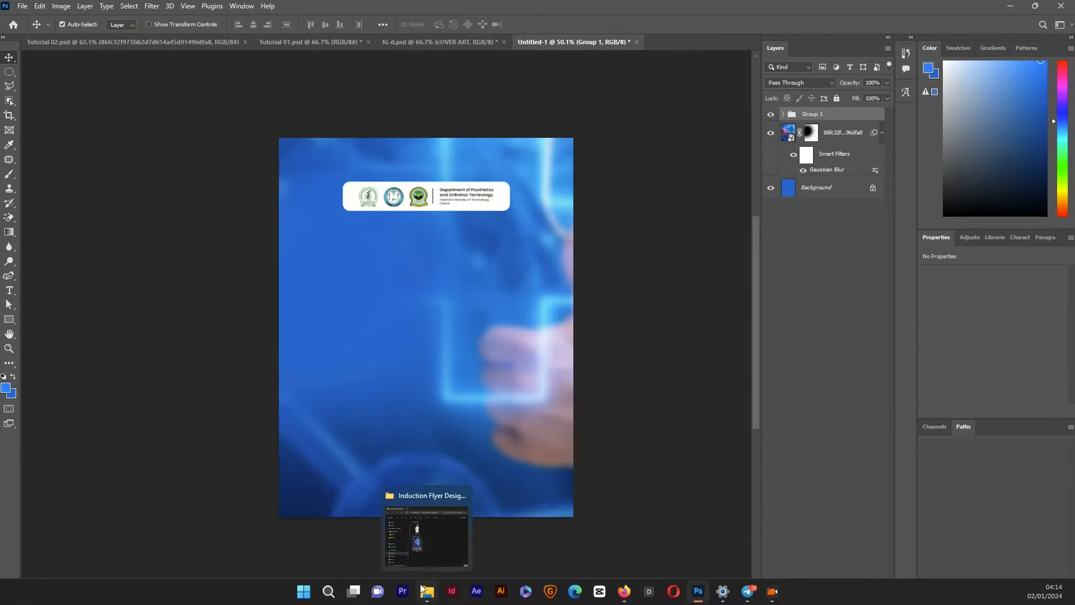
click(427, 595)
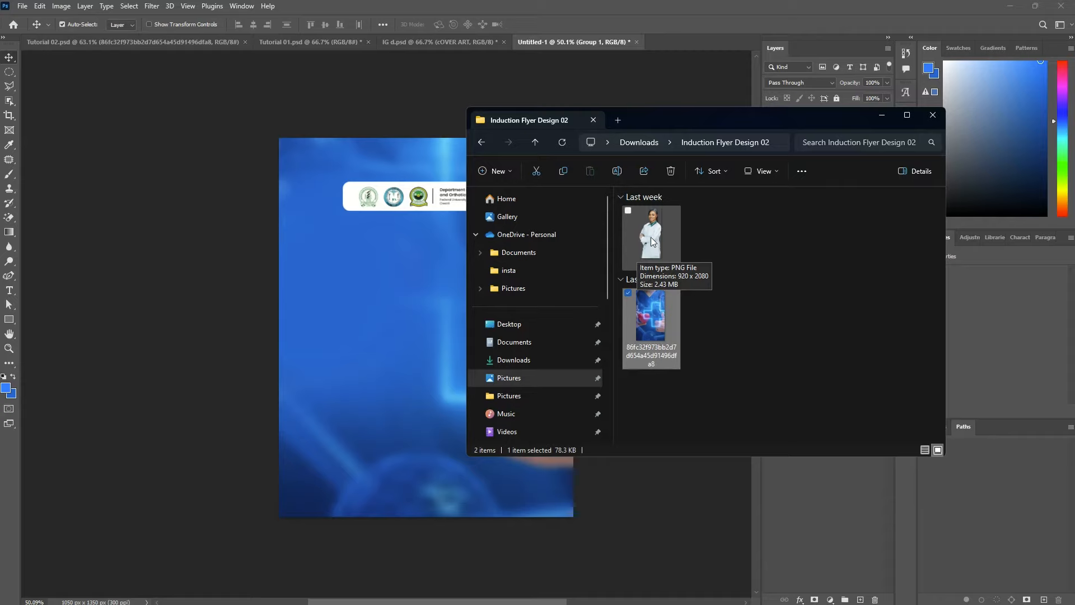
drag(650, 236, 357, 358)
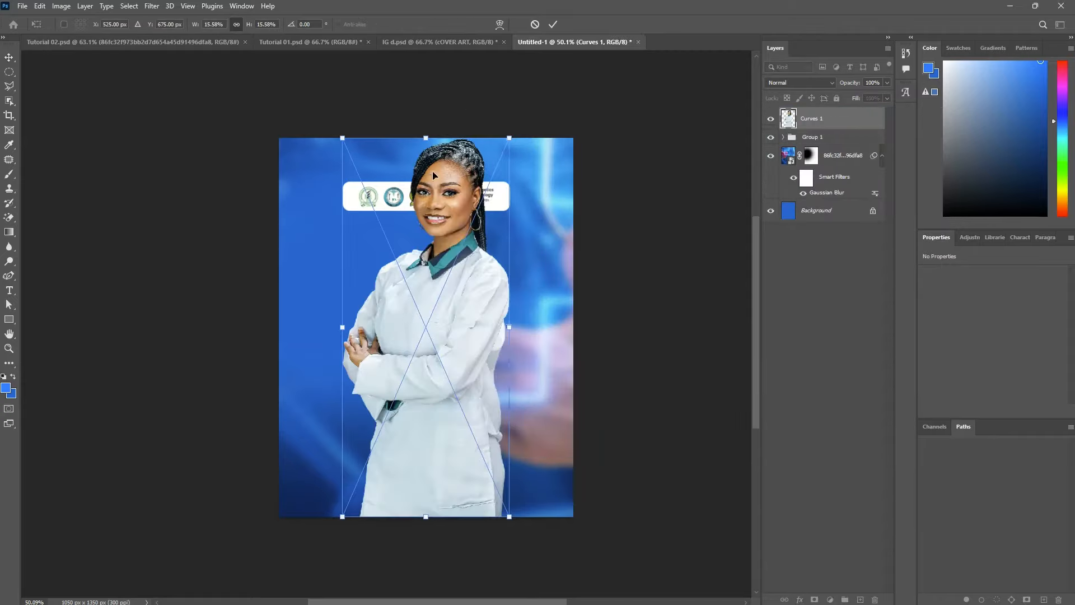
drag(425, 139, 415, 205)
drag(437, 254, 442, 296)
key(Return)
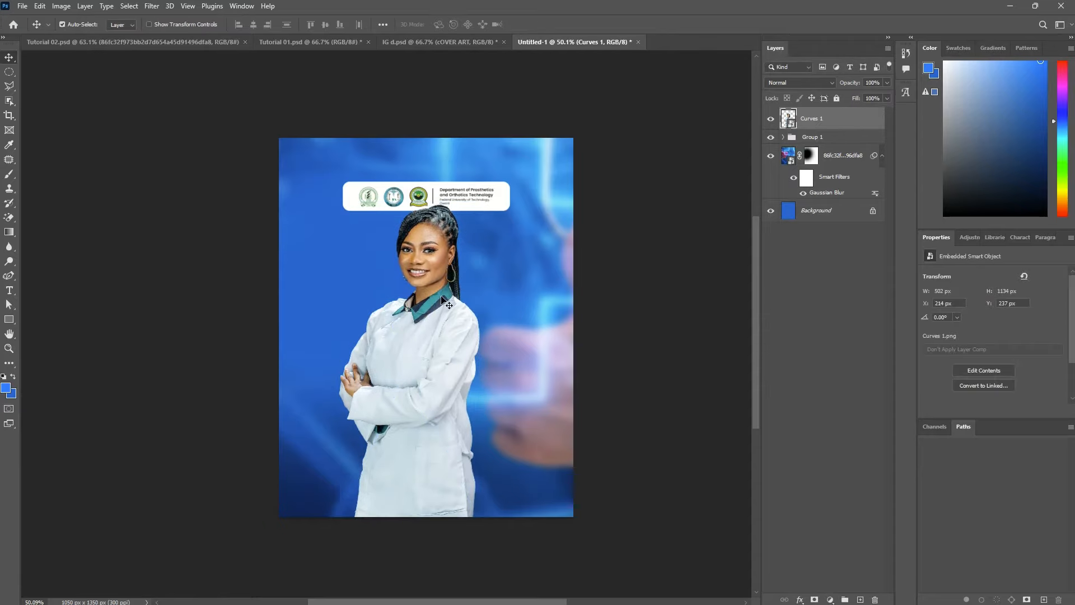
Step: Nudge the woman's photo down and to the right to X 226 px, Y 241 px
key(Down)
key(Down)
key(Down)
key(Down)
key(Down)
key(Right)
key(Right)
key(Right)
key(Right)
key(Right)
key(Right)
key(Right)
key(Right)
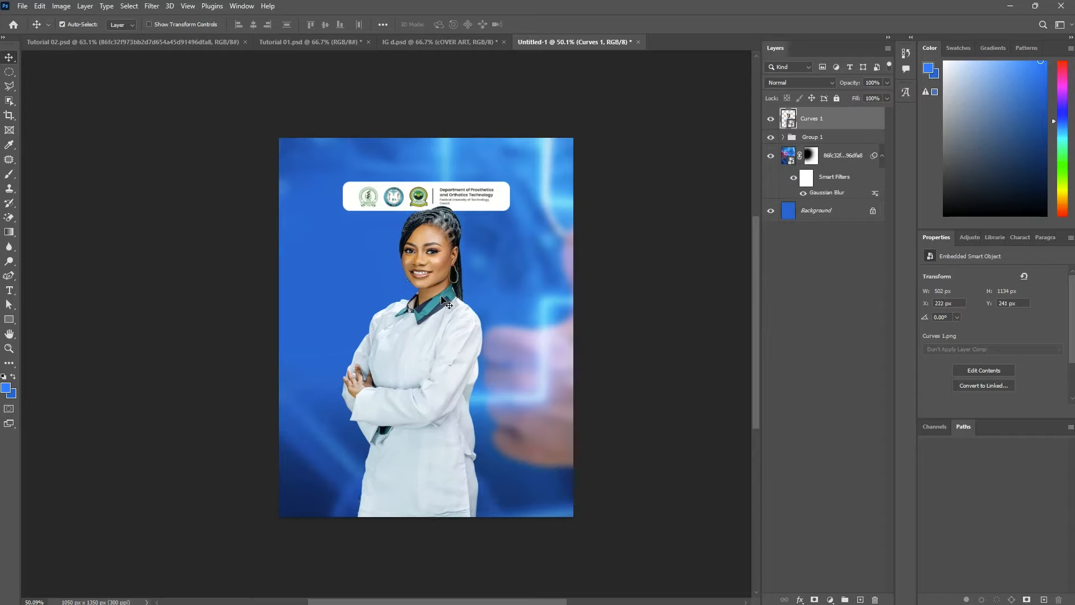
key(Right)
key(Right)
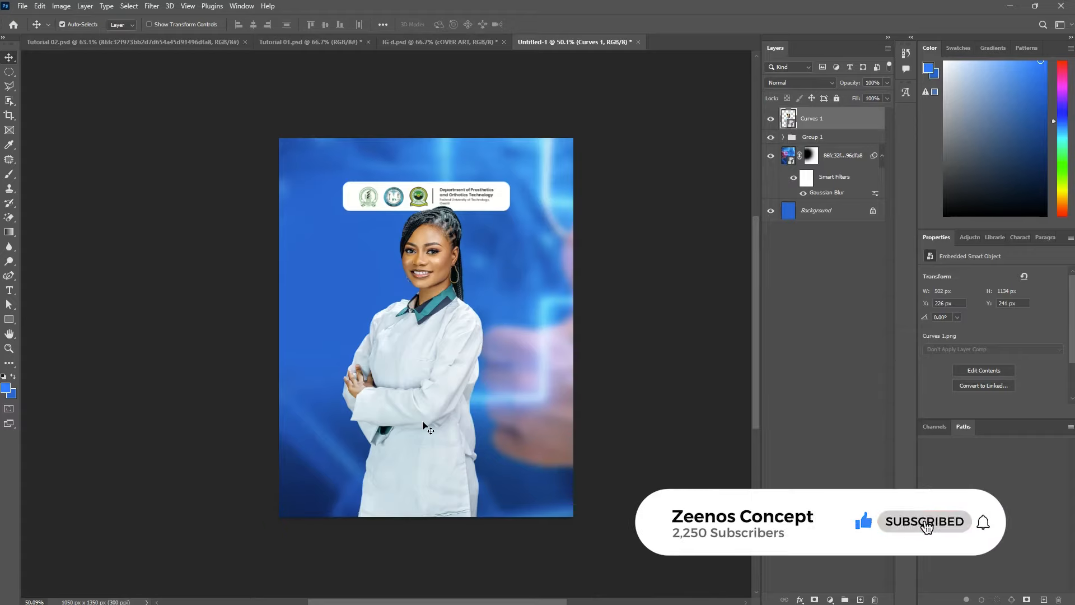
Step: Add a Hue/Saturation adjustment layer, sample the woman's teal collar, and clip the adjustment to the Curves 1 photo layer
click(831, 600)
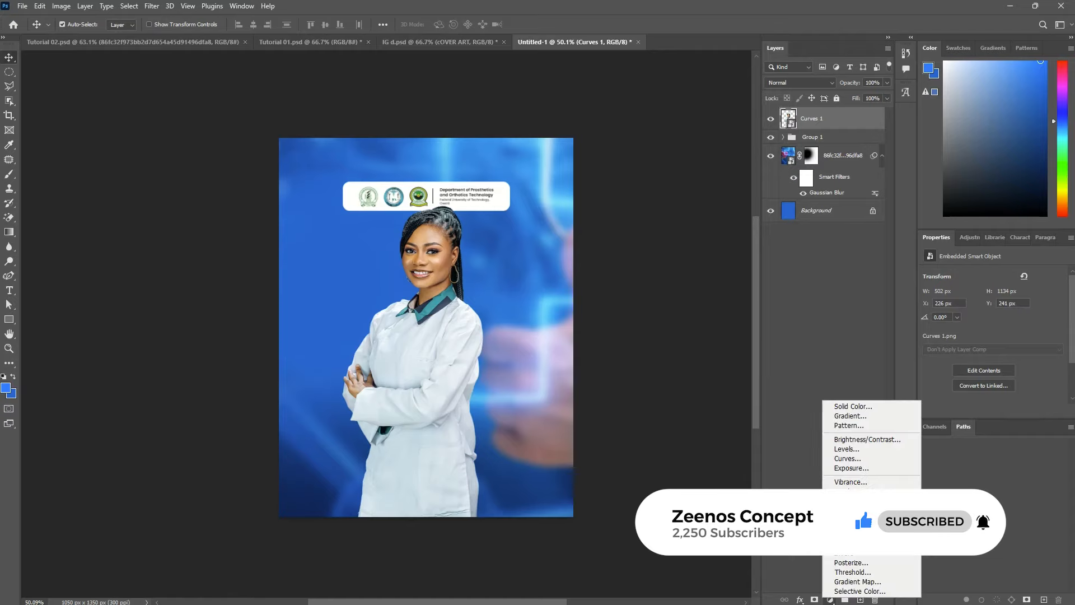
click(851, 492)
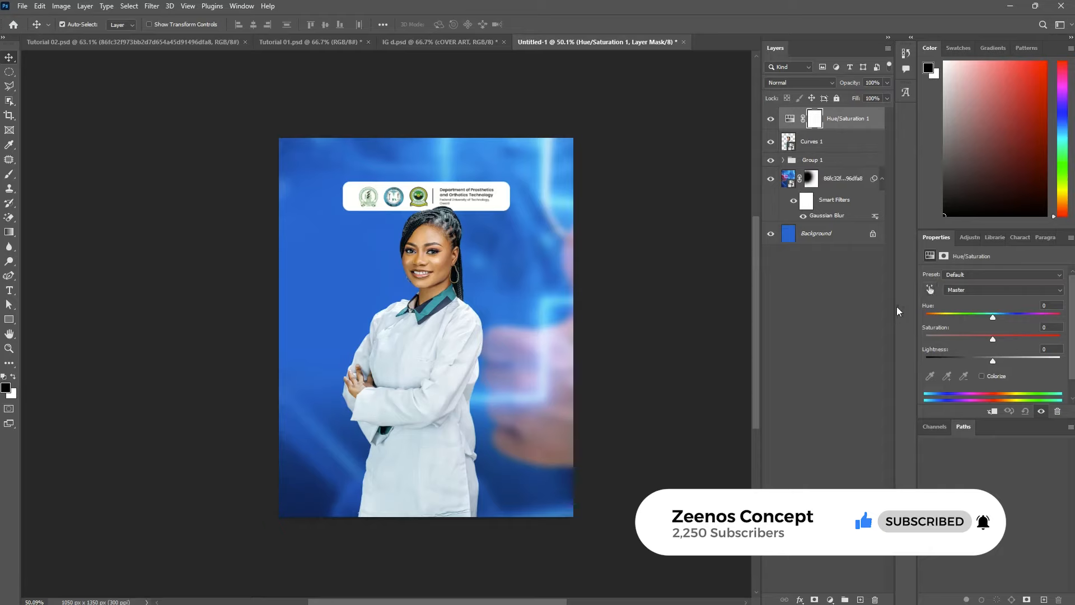
click(930, 289)
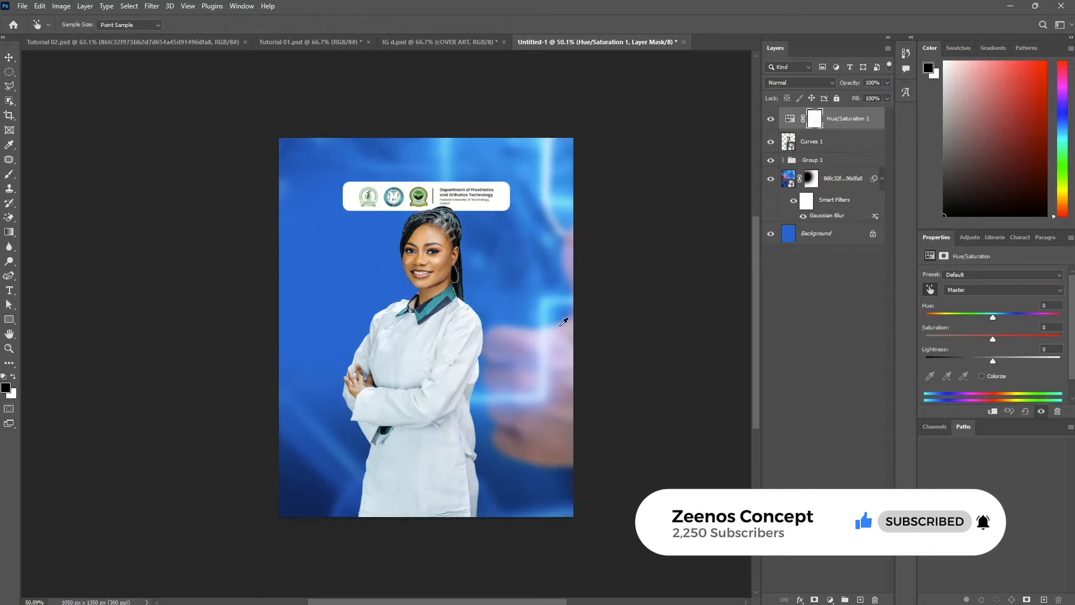
click(438, 302)
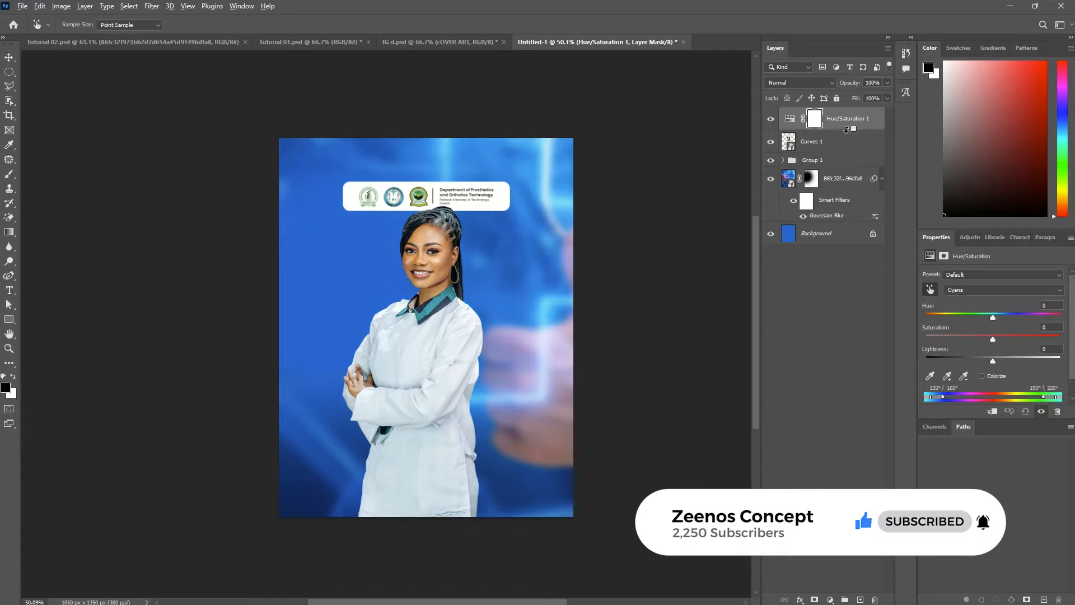
key(v)
alt+click(842, 131)
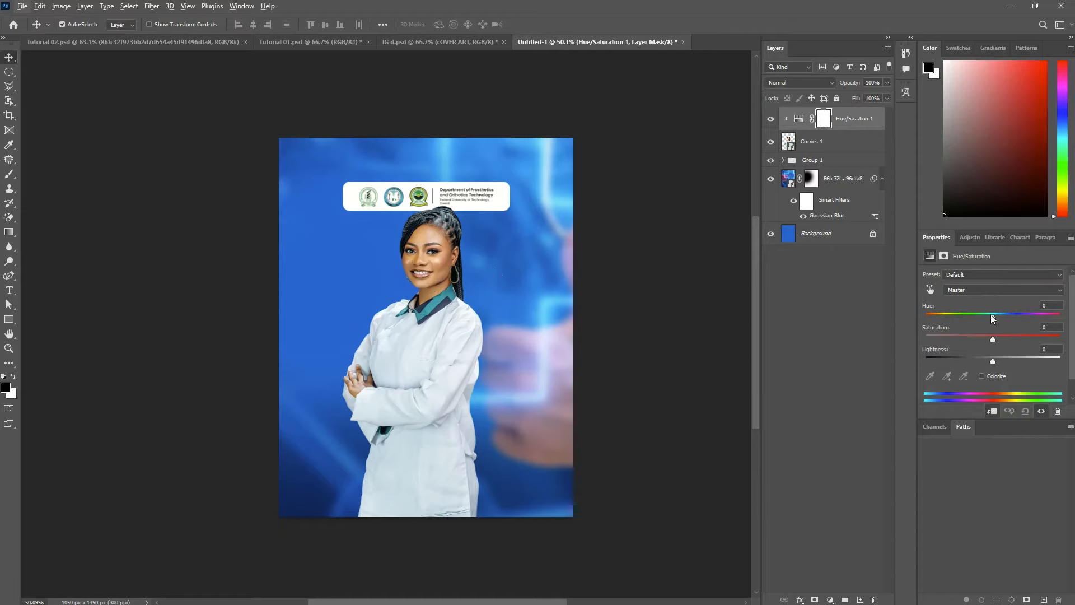
Step: Try a Master hue shift of +12 on the clipped adjustment and undo it
drag(992, 314, 1001, 311)
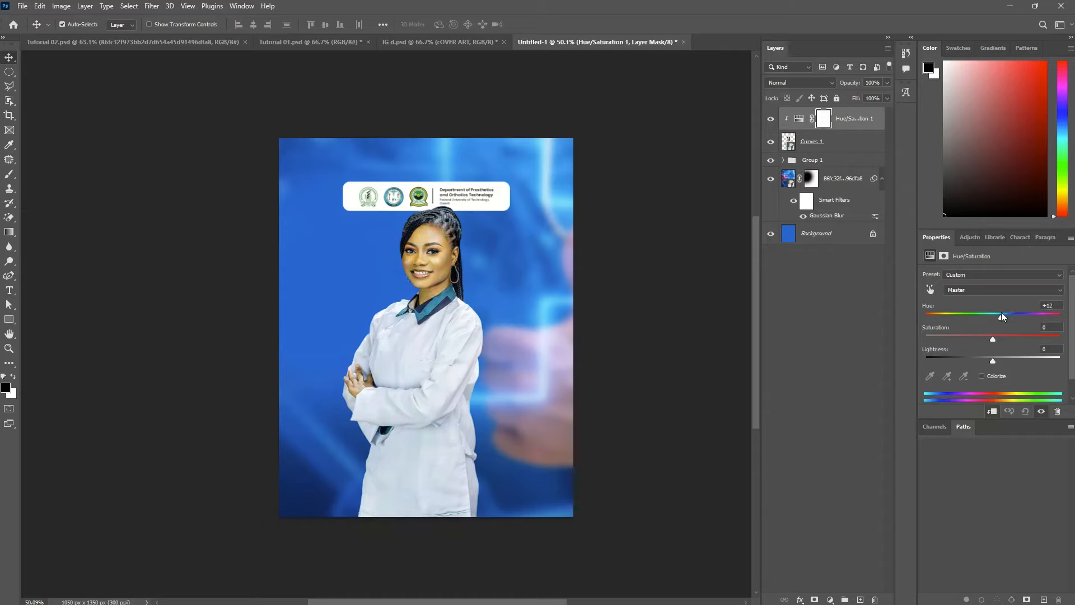
key(ctrl+z)
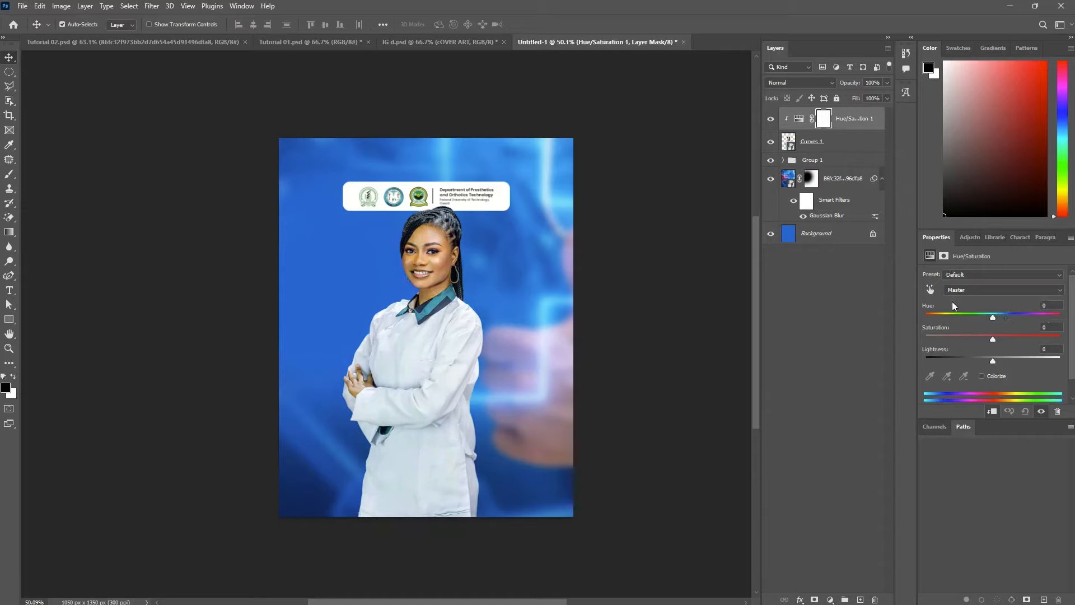
click(969, 290)
key(Down)
key(Down)
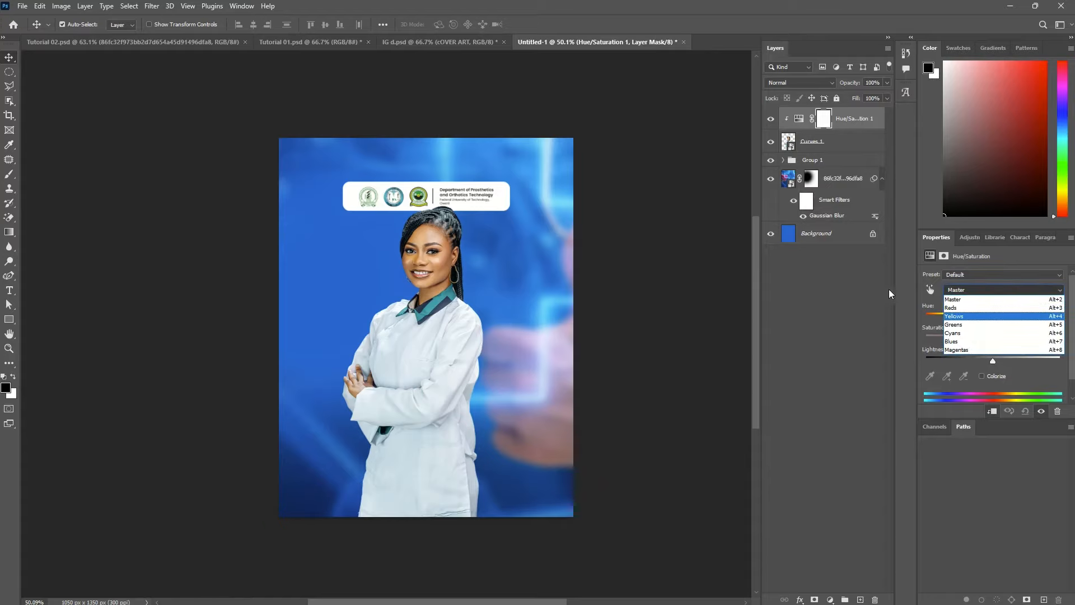
click(925, 288)
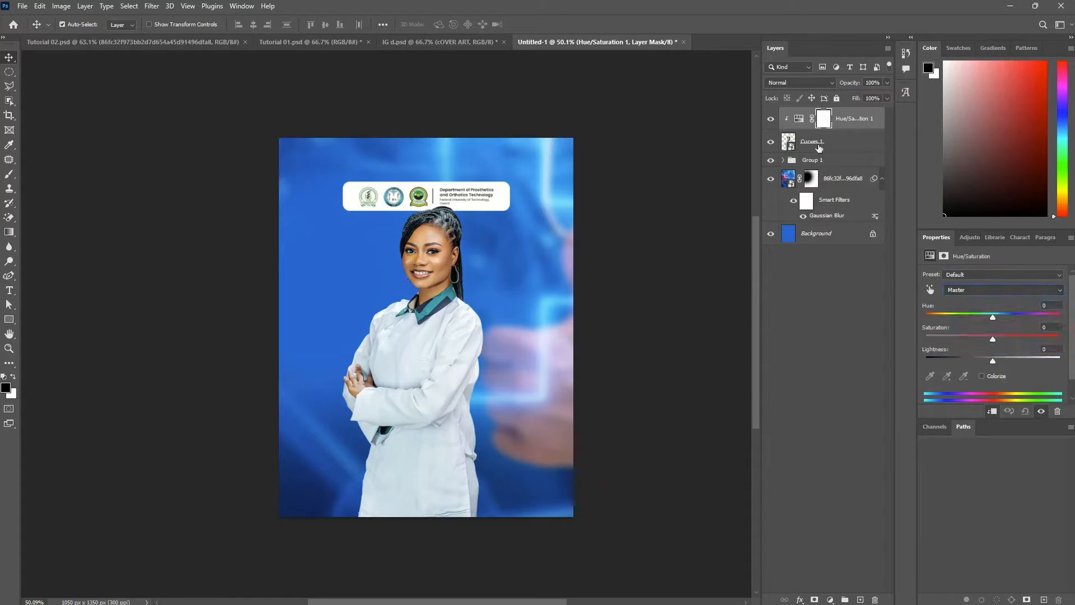
Step: Sample the teal collar to target the Cyans range in the Hue/Saturation adjustment and shift its hue to about +20
click(801, 120)
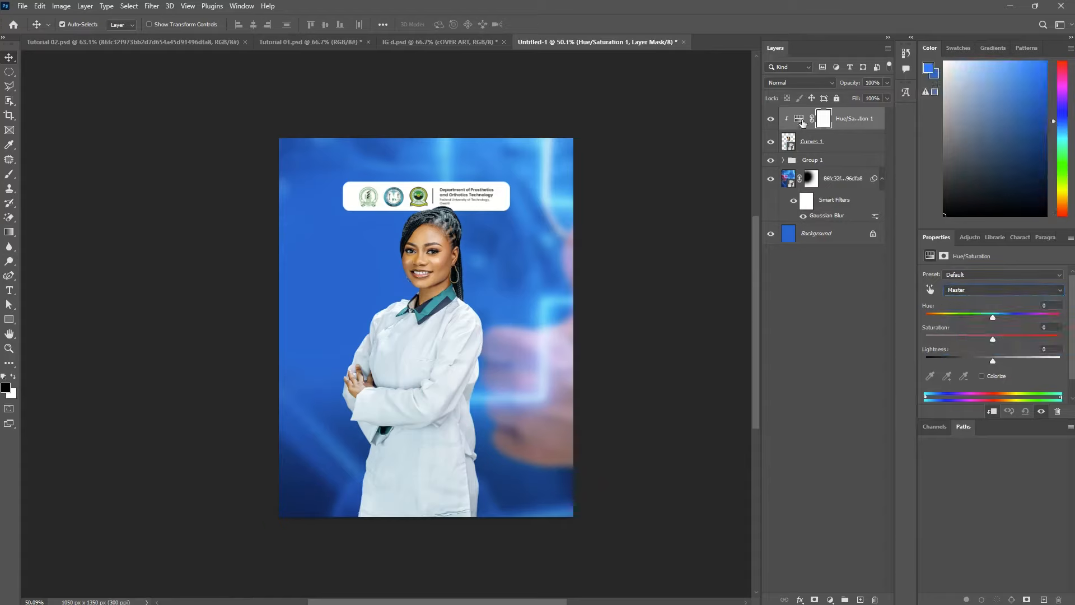
click(929, 290)
click(441, 297)
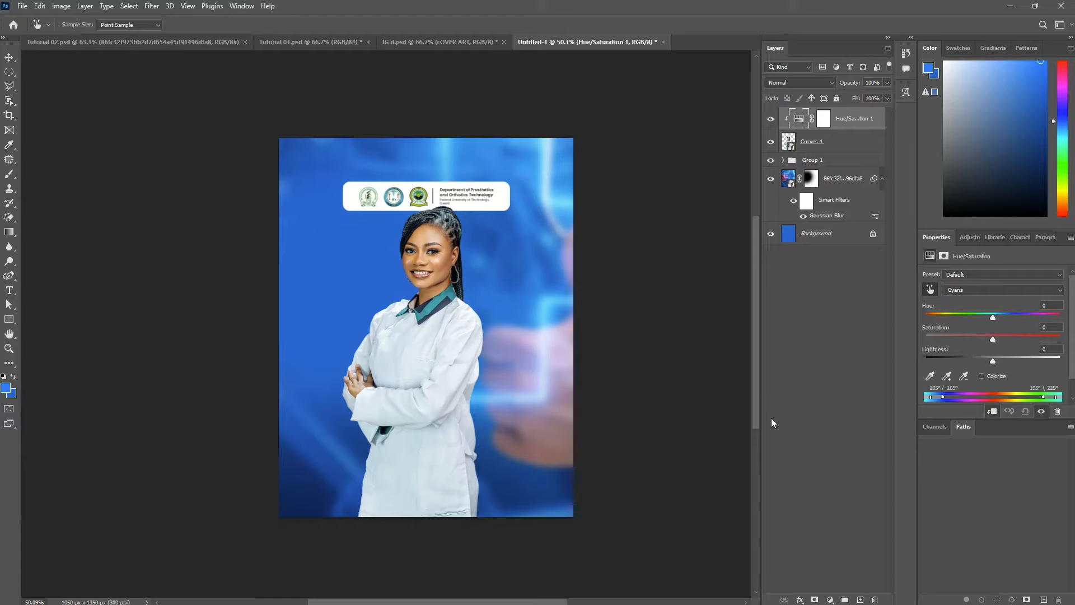
drag(999, 314, 1013, 317)
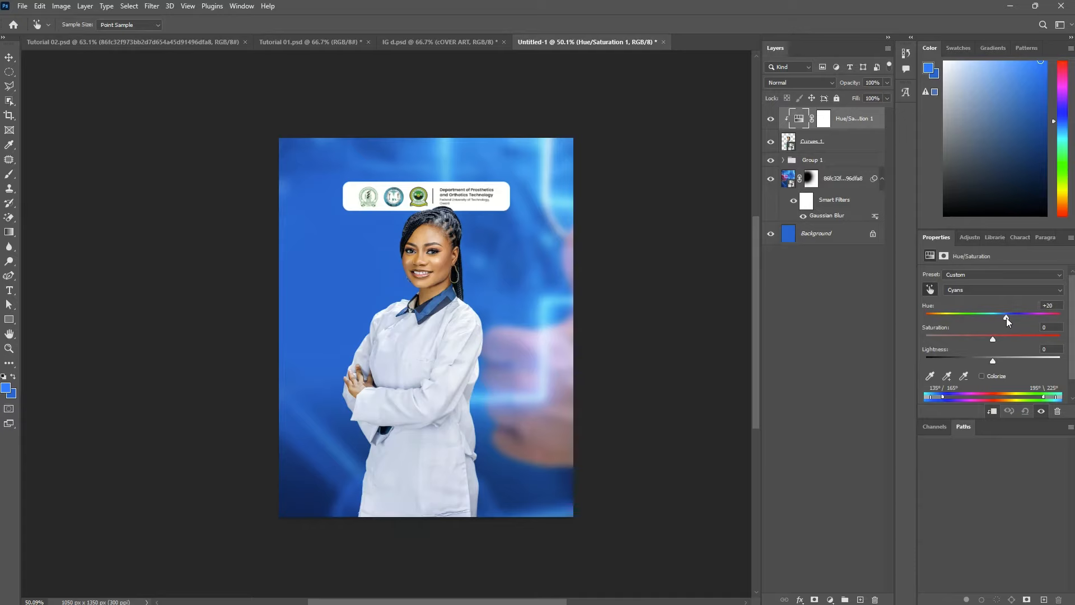
drag(1006, 318, 1009, 314)
Step: Add a new layer above the Hue/Saturation adjustment and prepare a 700 px soft brush in a blue sampled from the background
mouse_move(822, 591)
click(859, 599)
key(v)
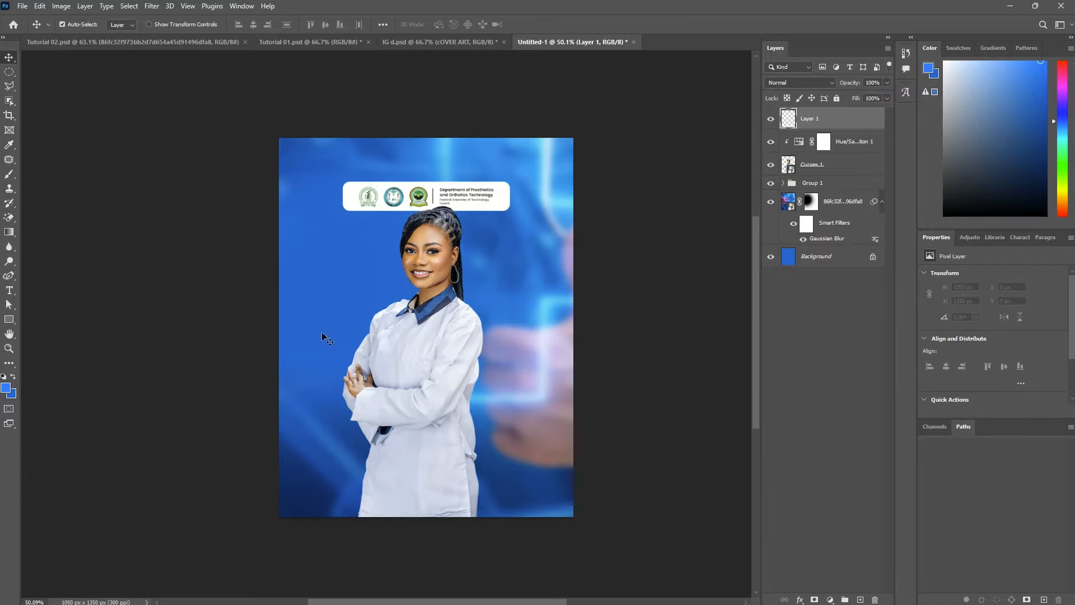
key(b)
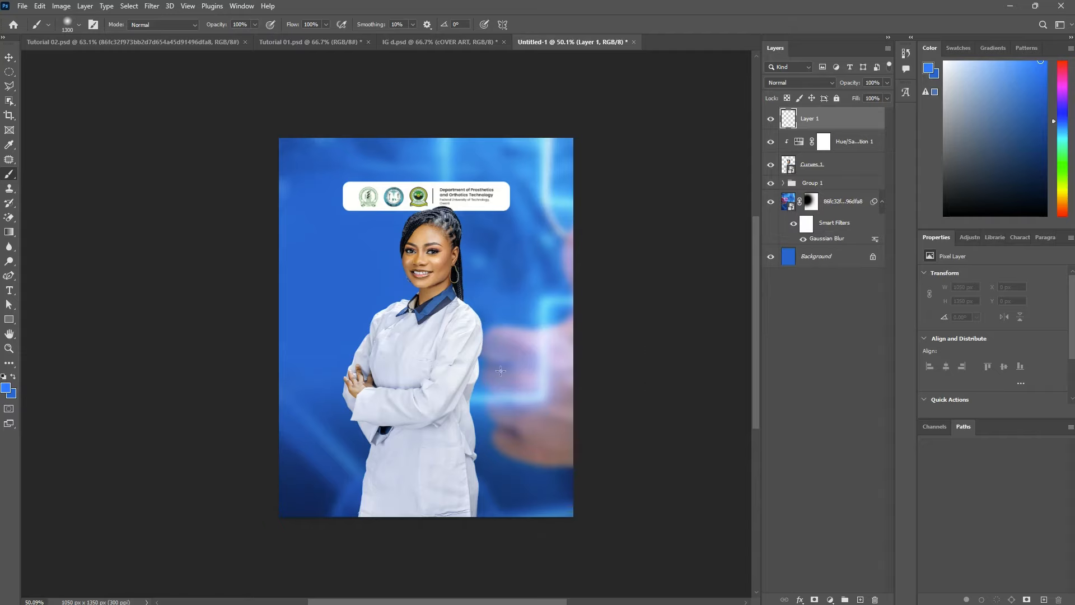
key(bracketleft)
key(bracketleft)
key(bracketleft)
key(bracketleft)
key(bracketleft)
key(bracketleft)
alt+click(490, 255)
Step: Set the new layer's blend mode to Screen and paint a soft blue glow to the right of the woman's head
click(817, 83)
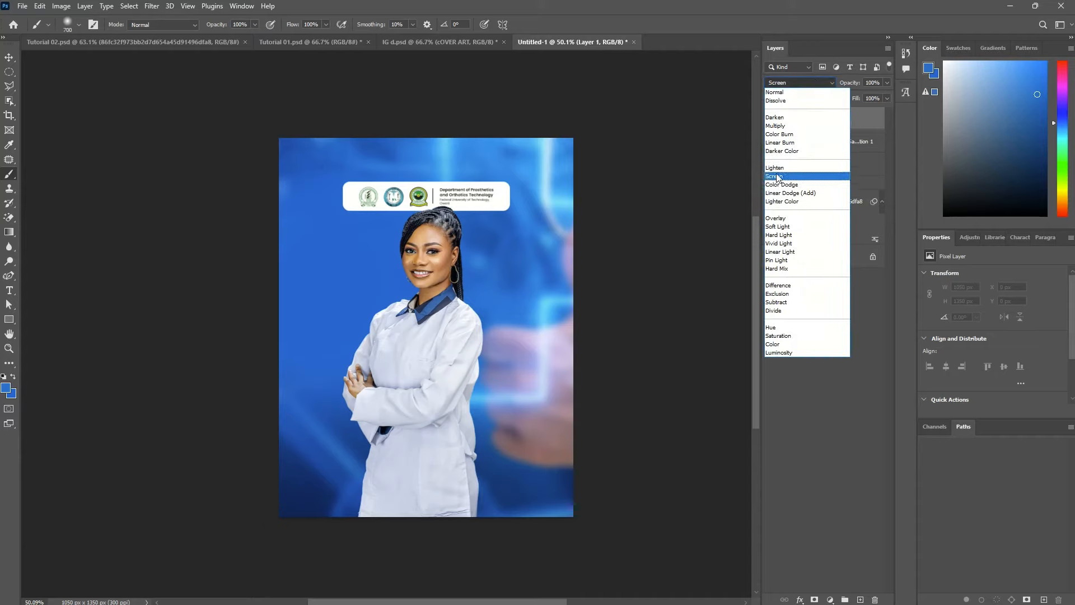
click(776, 177)
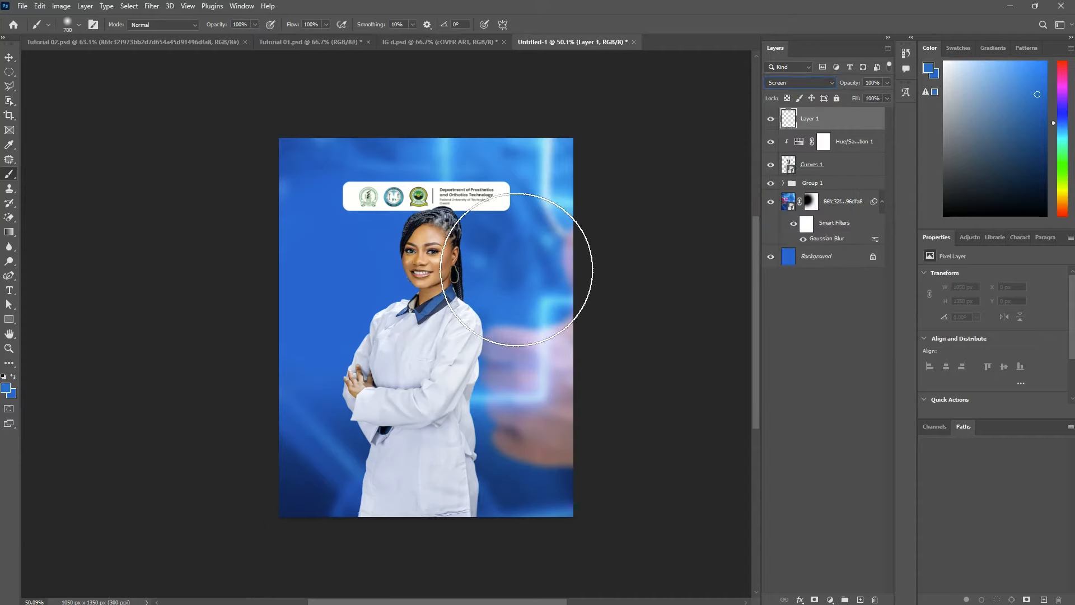
click(508, 266)
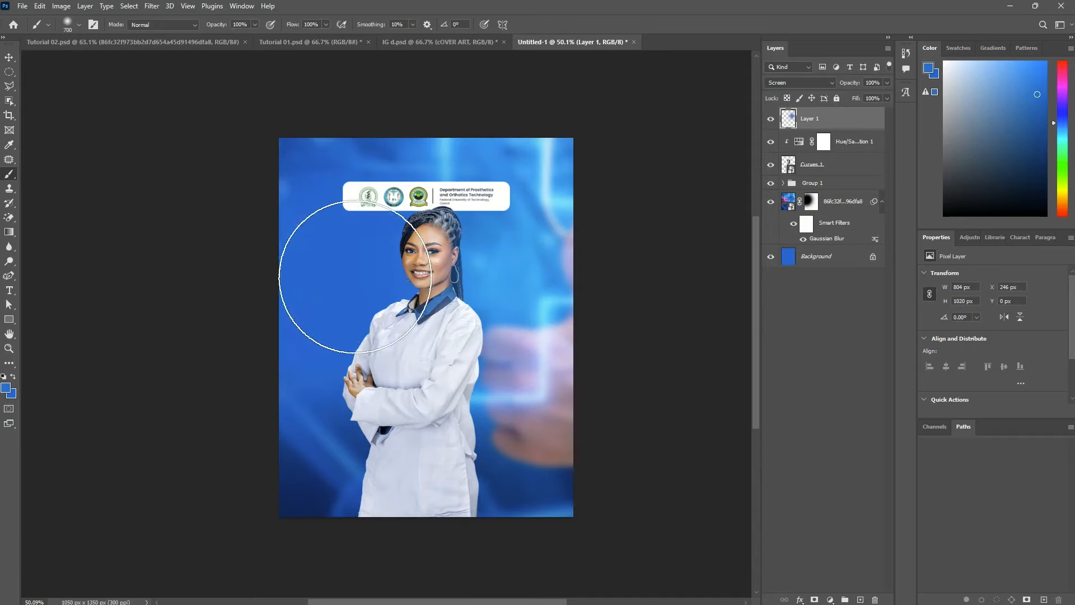
Step: Undo a full-strength dab left of the woman's head, lower the brush flow to 59% and paint a softer glow there
click(357, 277)
key(ctrl+z)
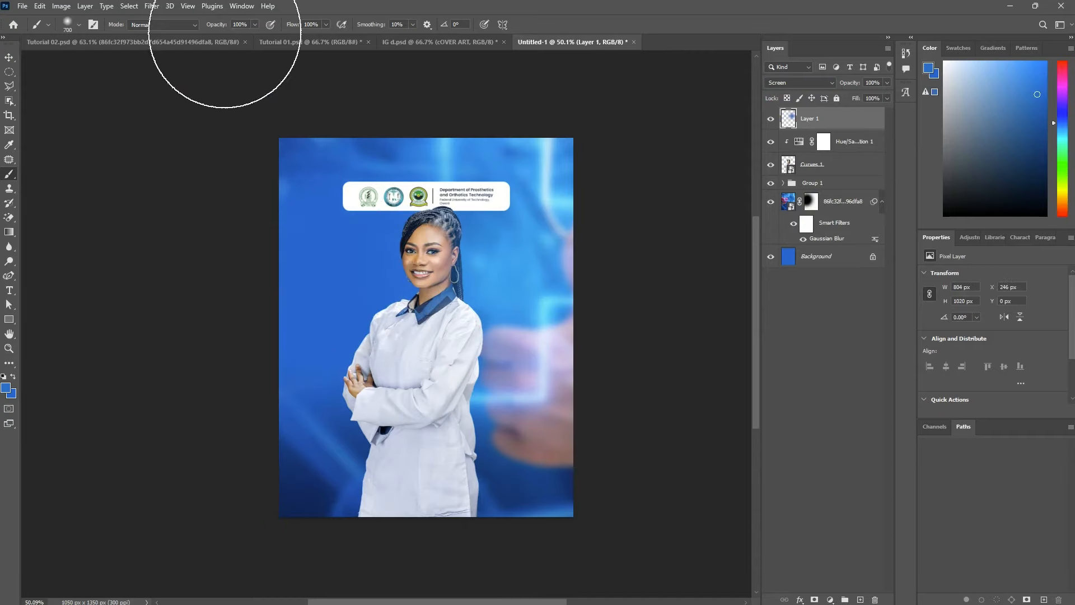
drag(290, 26, 268, 25)
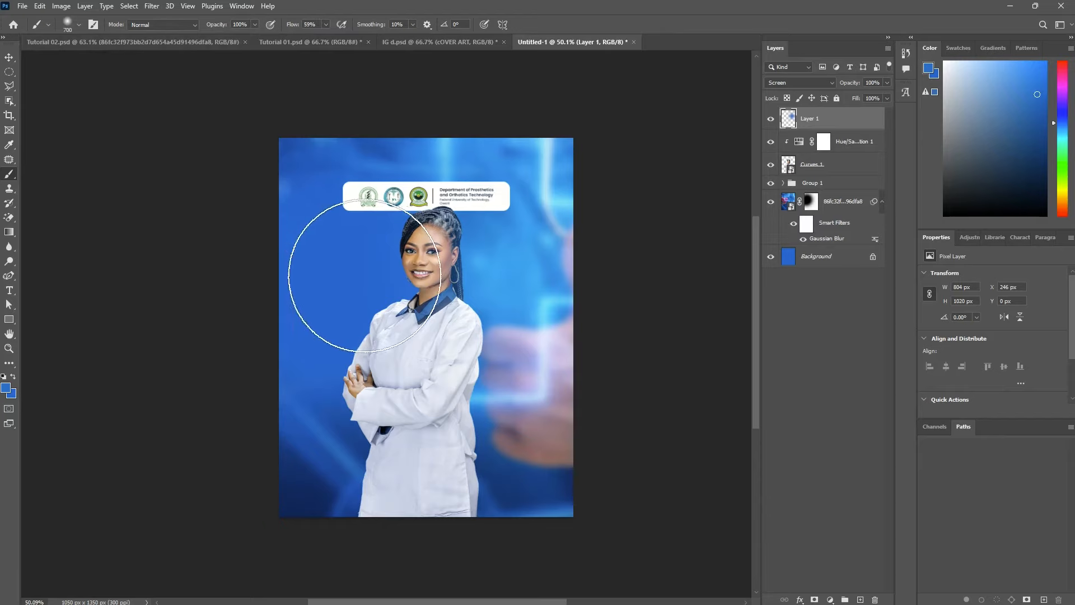
click(367, 276)
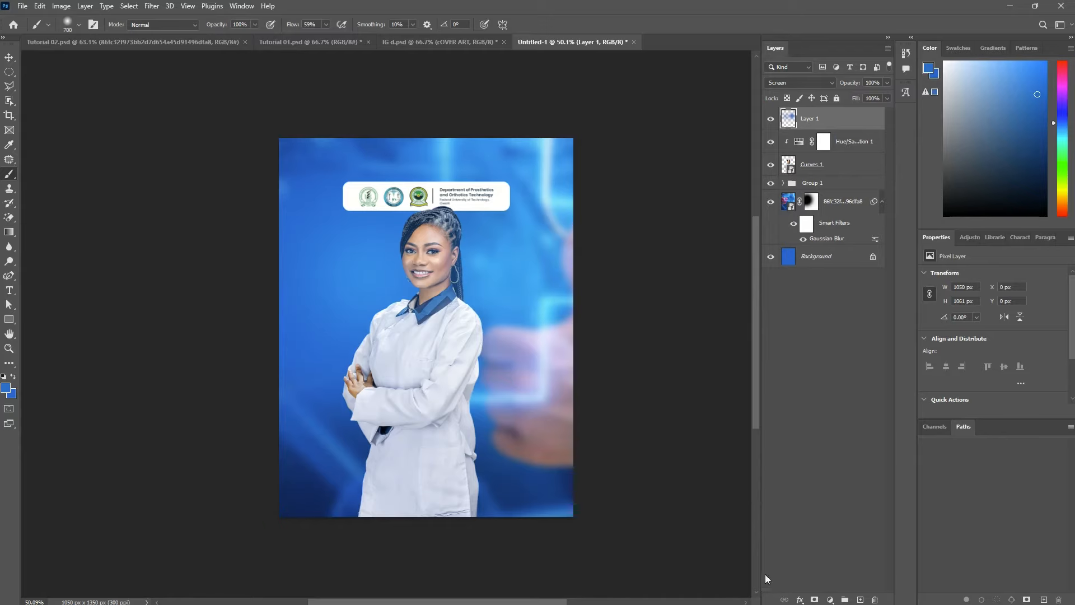
click(829, 600)
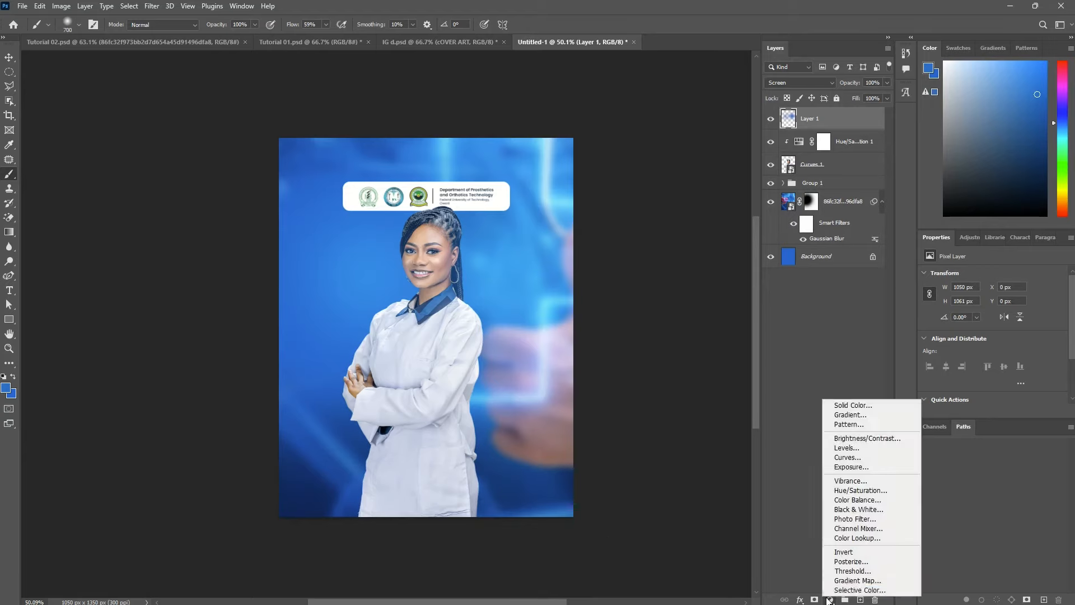
click(846, 417)
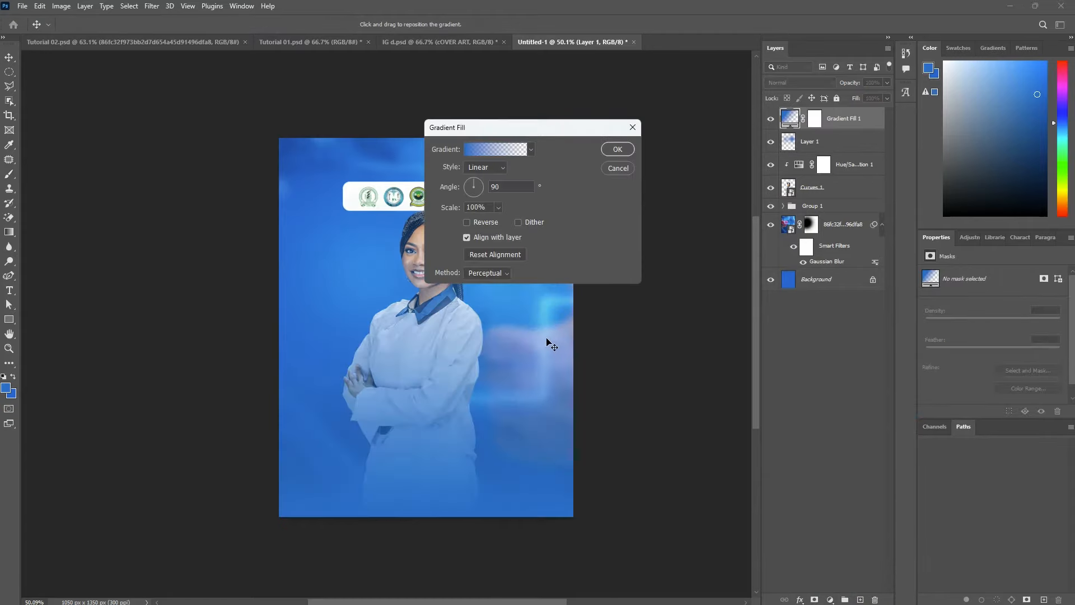
key(Escape)
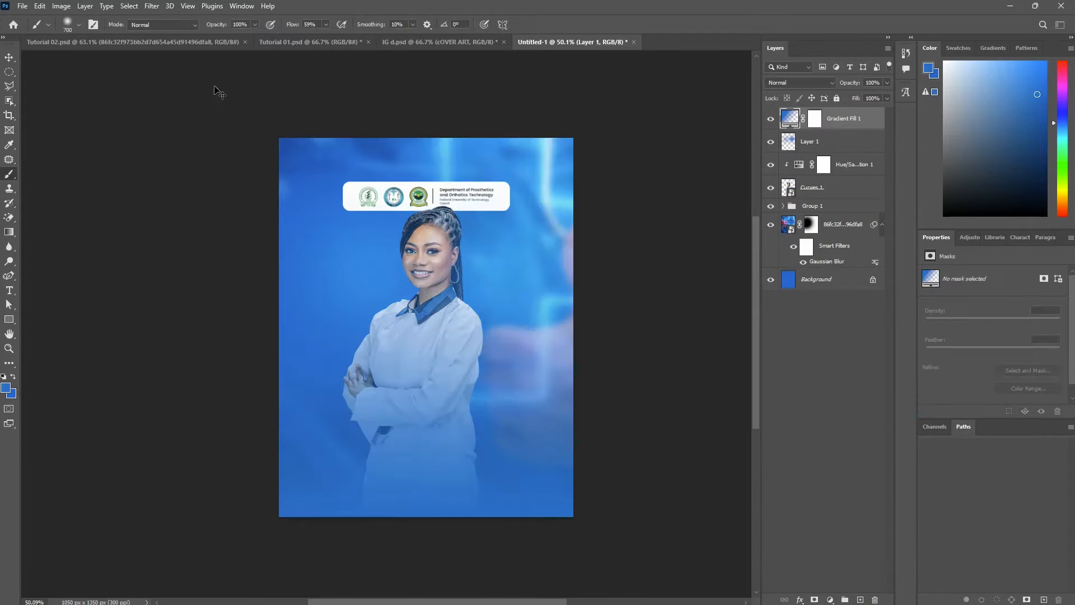
Step: Edit the Gradient tool's custom gradient so both colour stops use blue sampled from the background, fading to 0% opacity
click(9, 232)
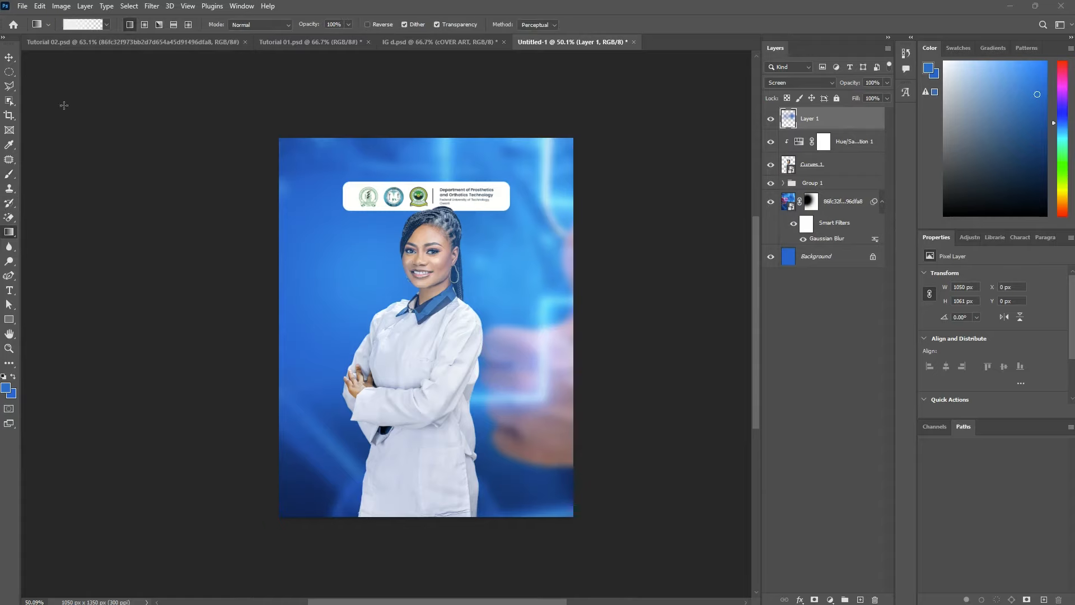
click(75, 26)
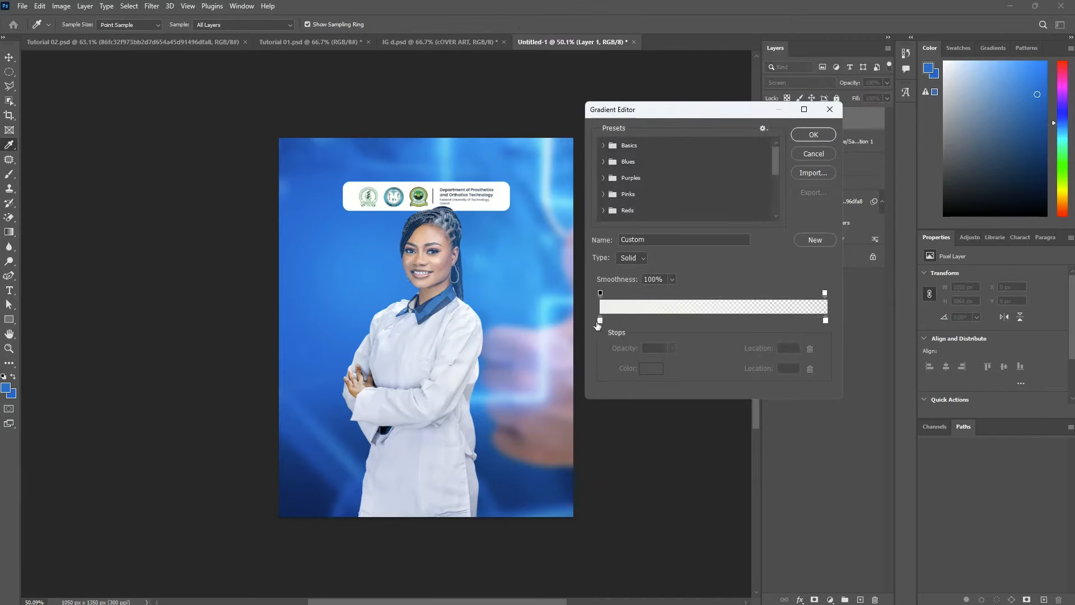
click(600, 320)
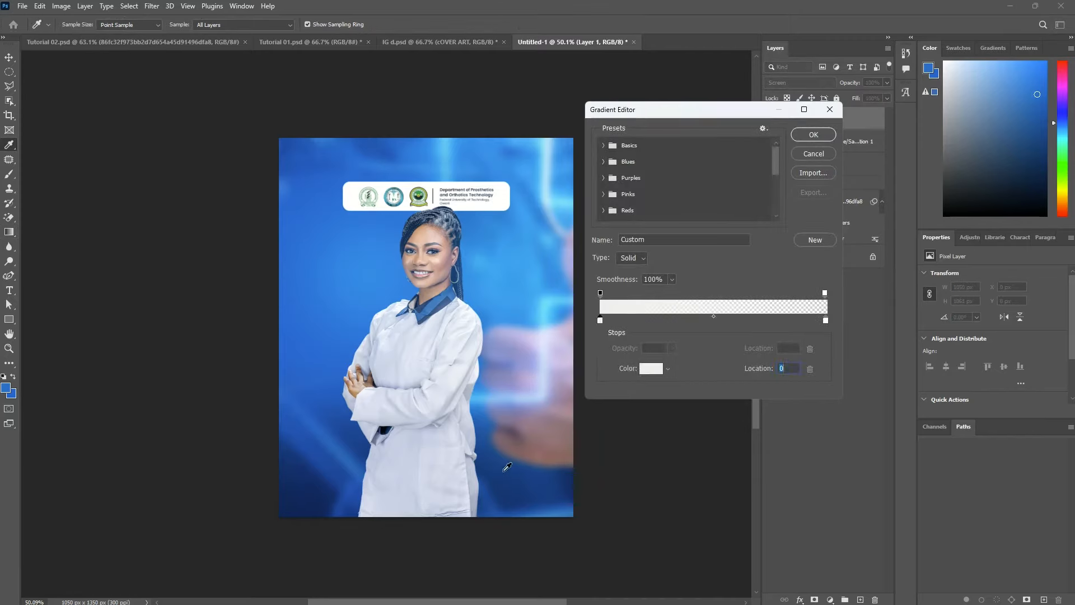
click(495, 424)
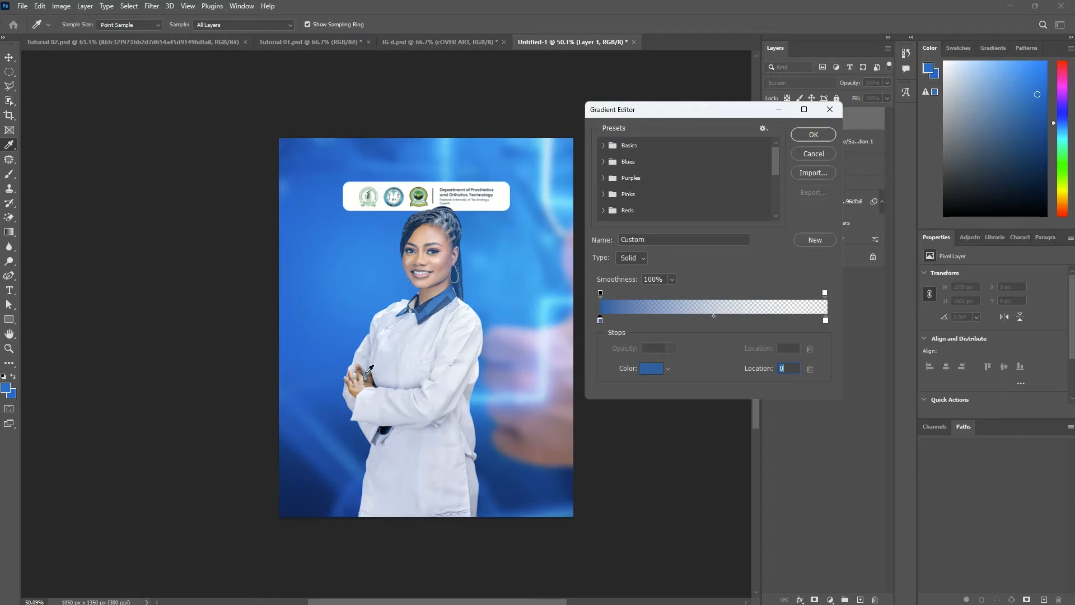
click(334, 370)
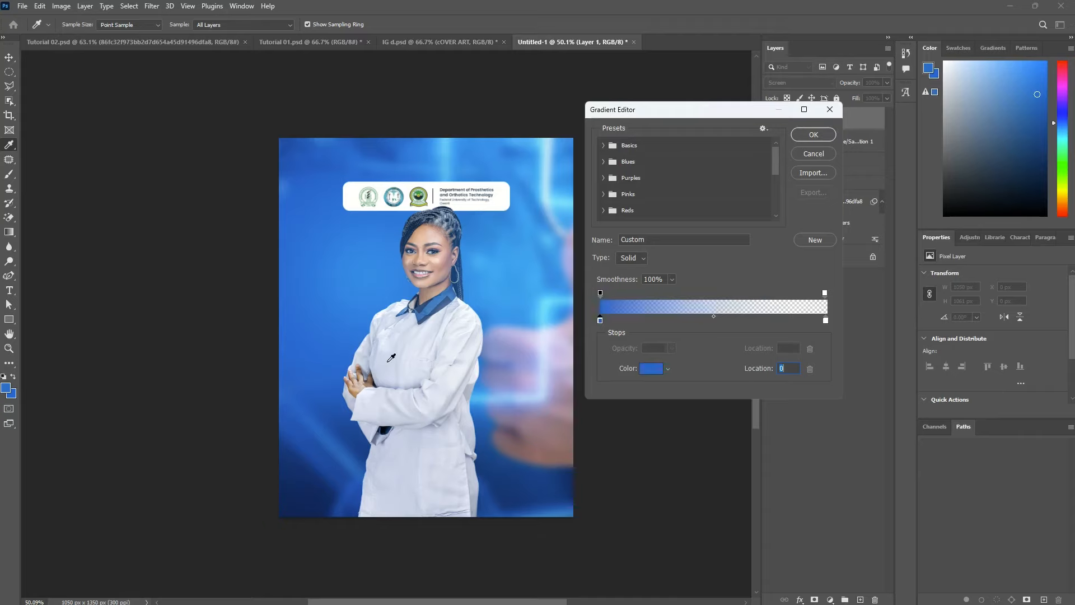
click(825, 321)
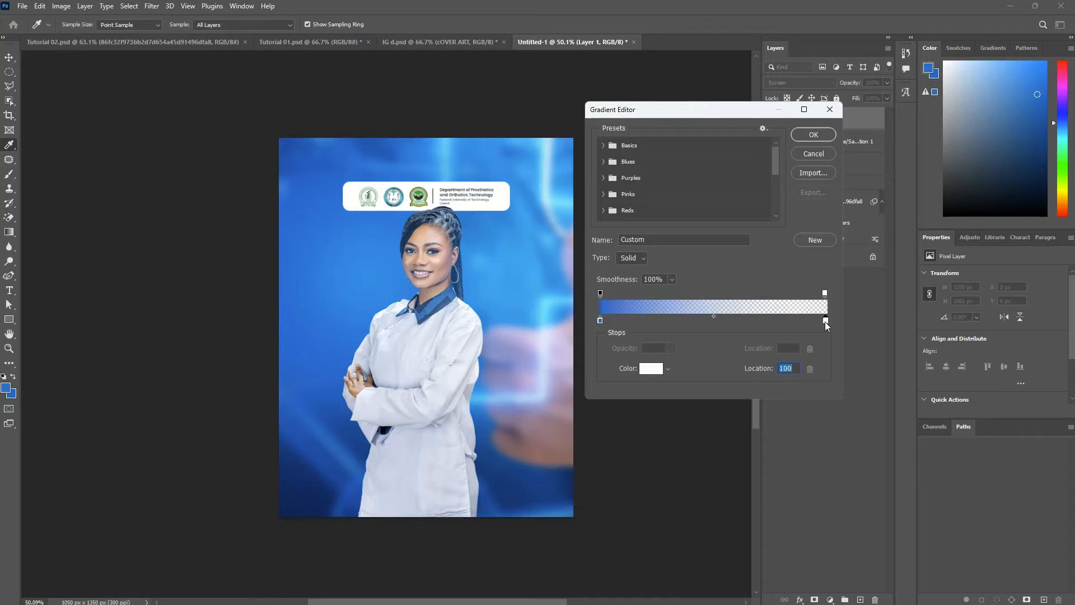
click(321, 346)
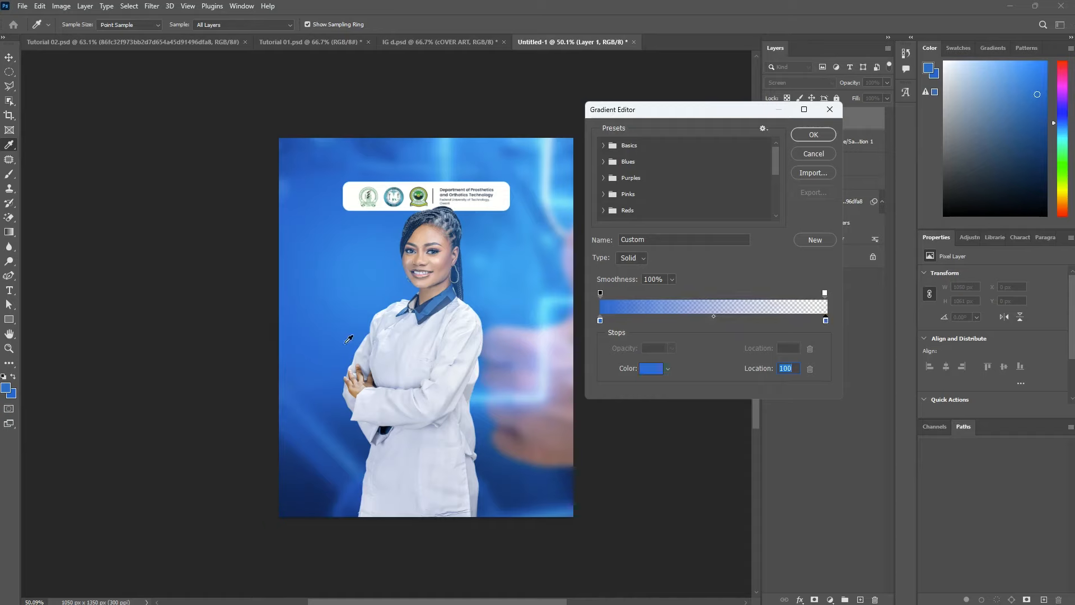
click(825, 295)
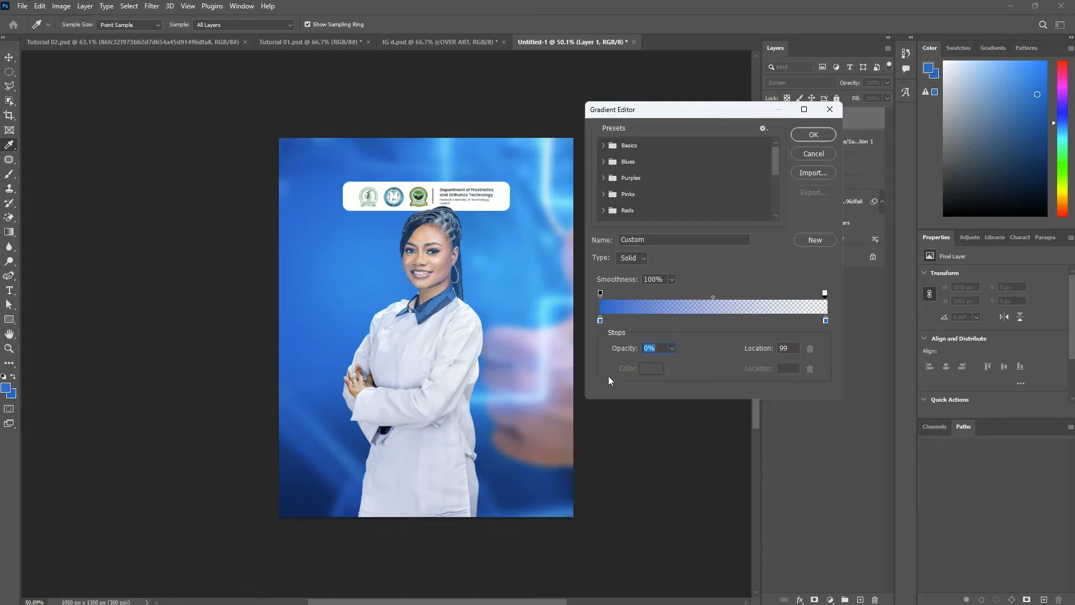
click(813, 135)
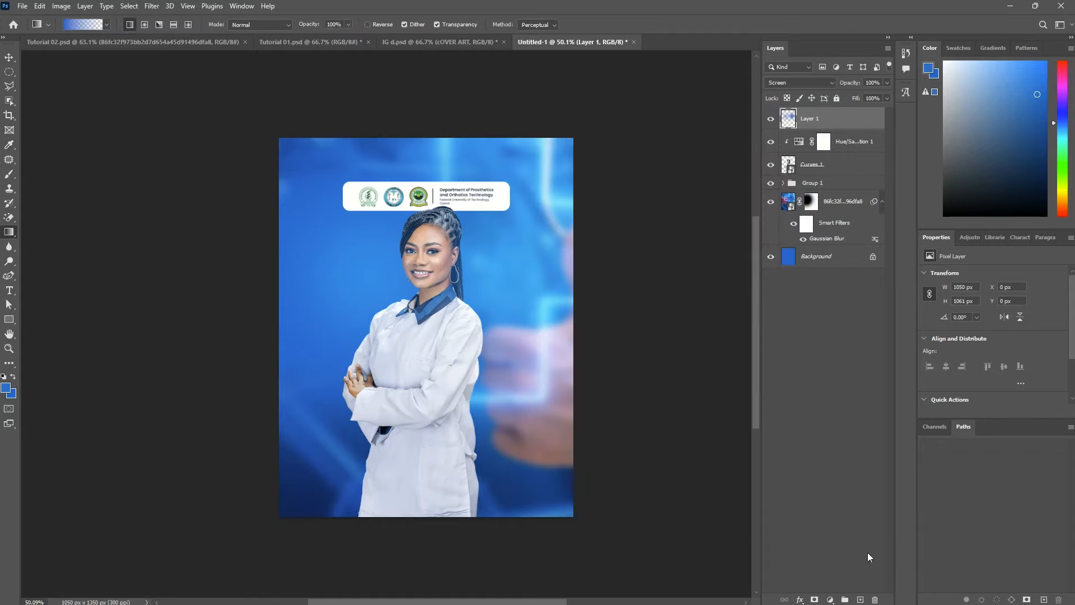
Step: Add a new layer and draw blue-to-transparent gradients upward from the flyer's bottom edge, fading out the lower lab coat
click(860, 598)
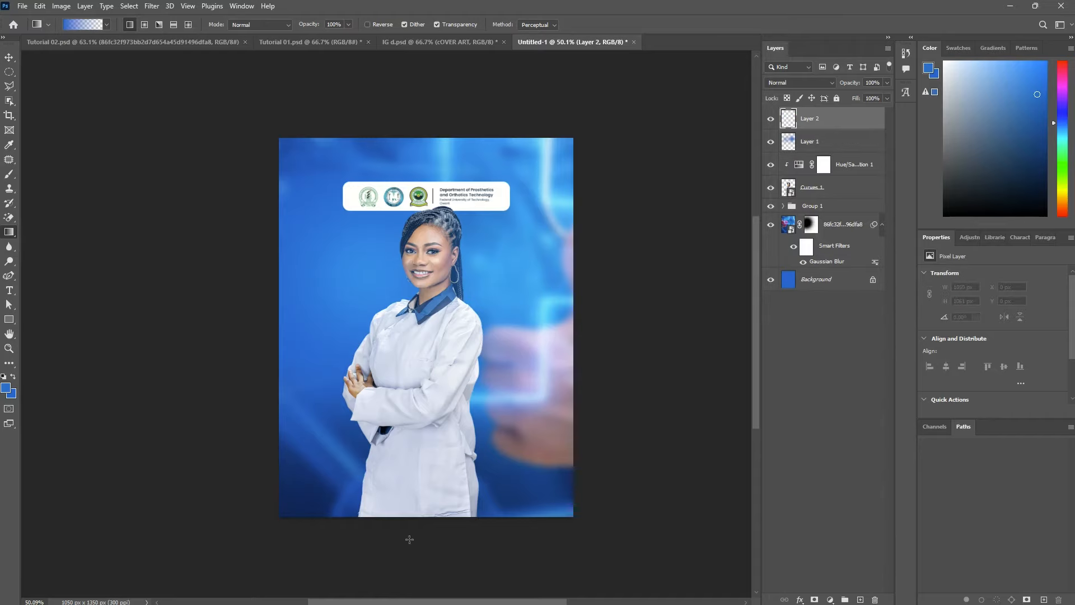
drag(414, 521, 414, 399)
drag(416, 345, 416, 338)
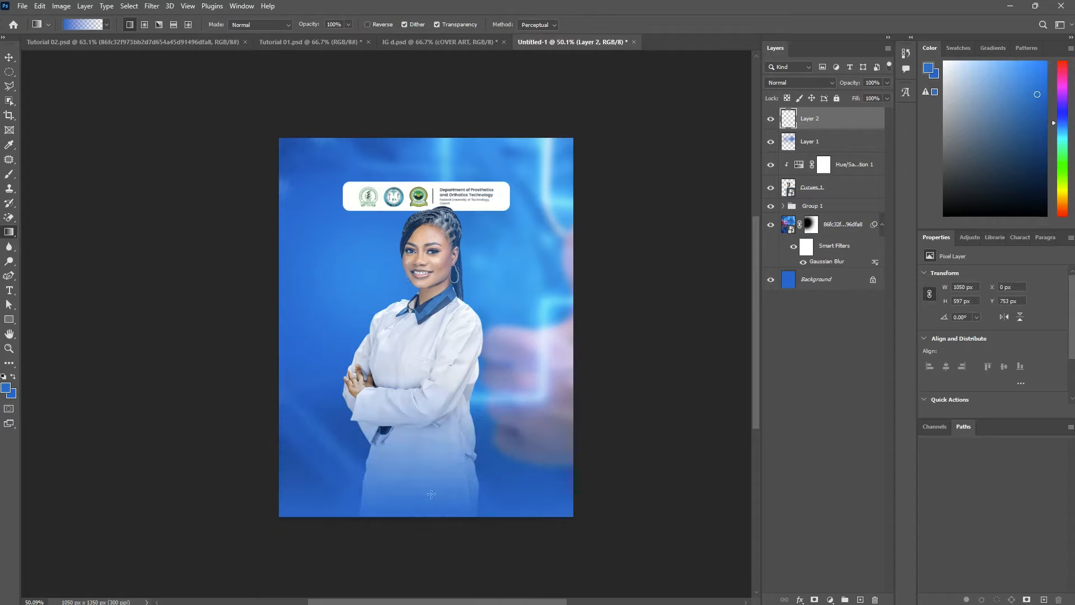
drag(449, 279, 448, 276)
drag(428, 530, 440, 311)
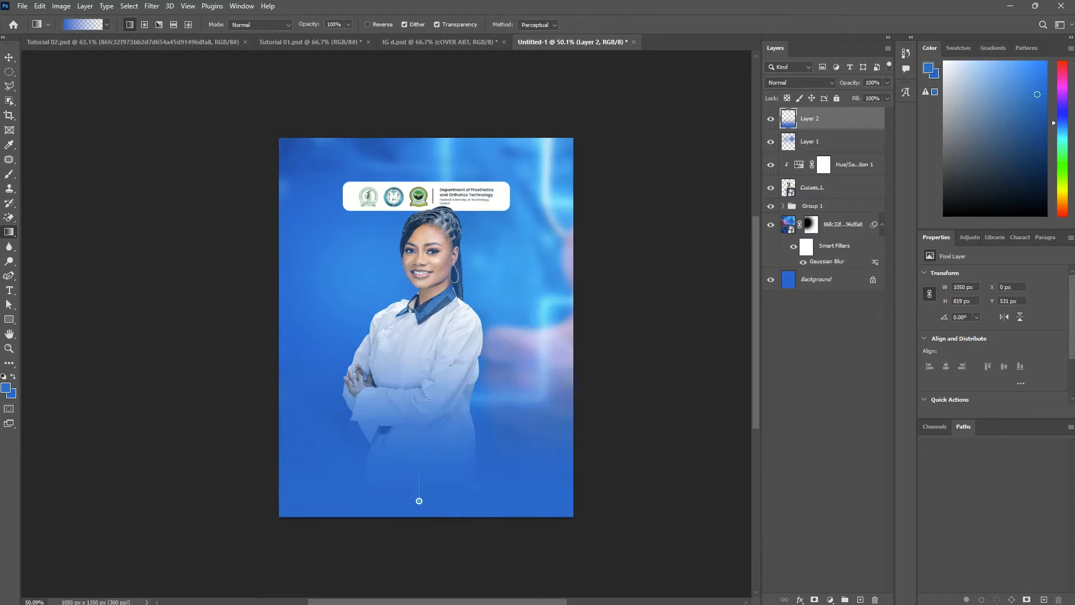
drag(422, 317, 423, 318)
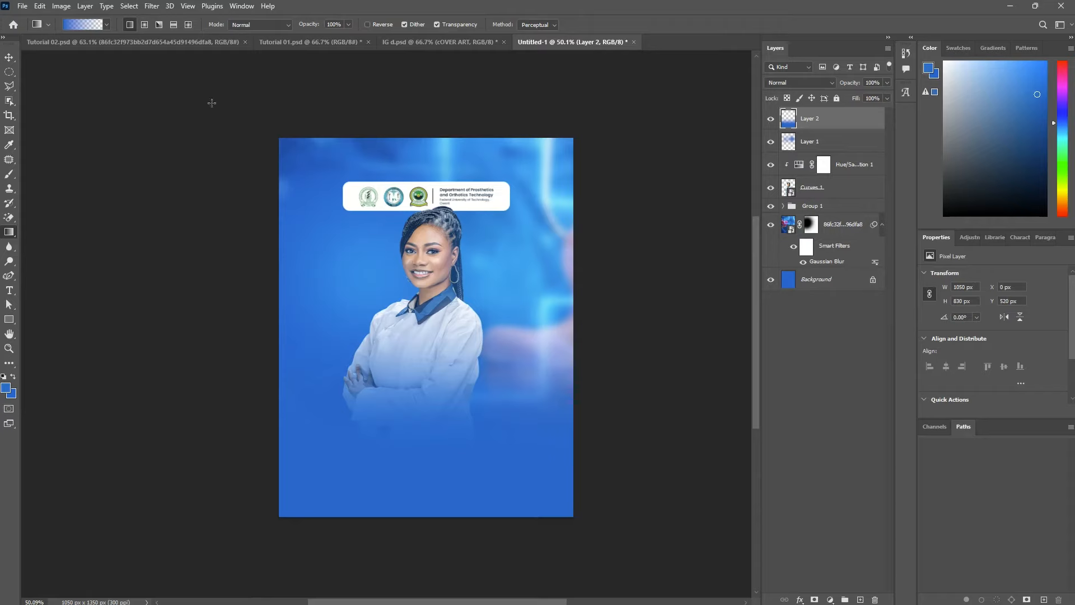
Step: Copy the "You are specially invited to my" and "OATH-TAKING/ INDUCTION CEREMONY" text layers from Tutorial 01 into the Untitled-1 flyer
click(304, 45)
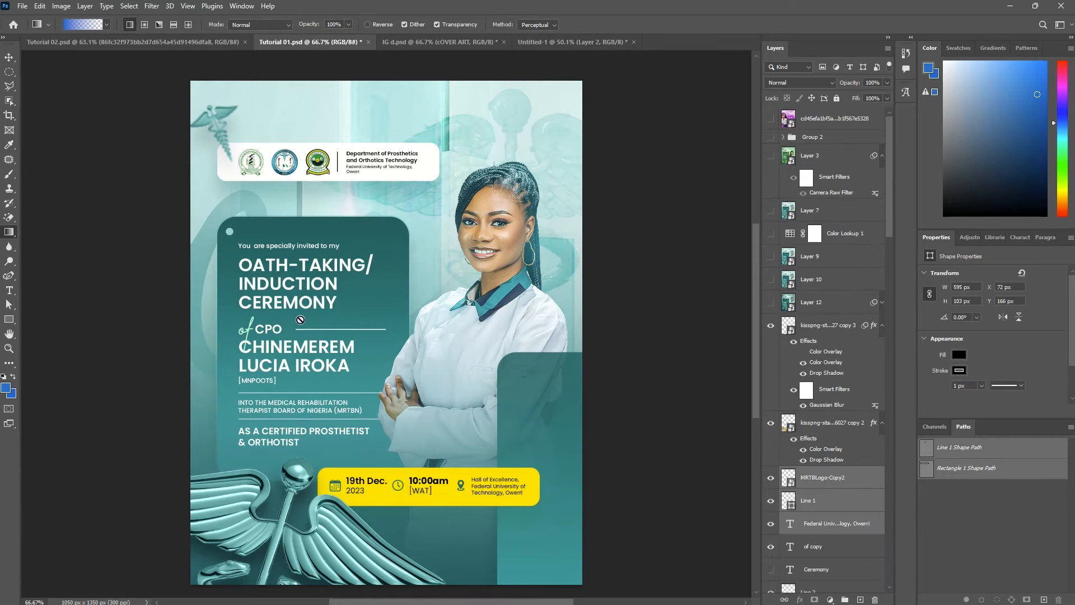
key(v)
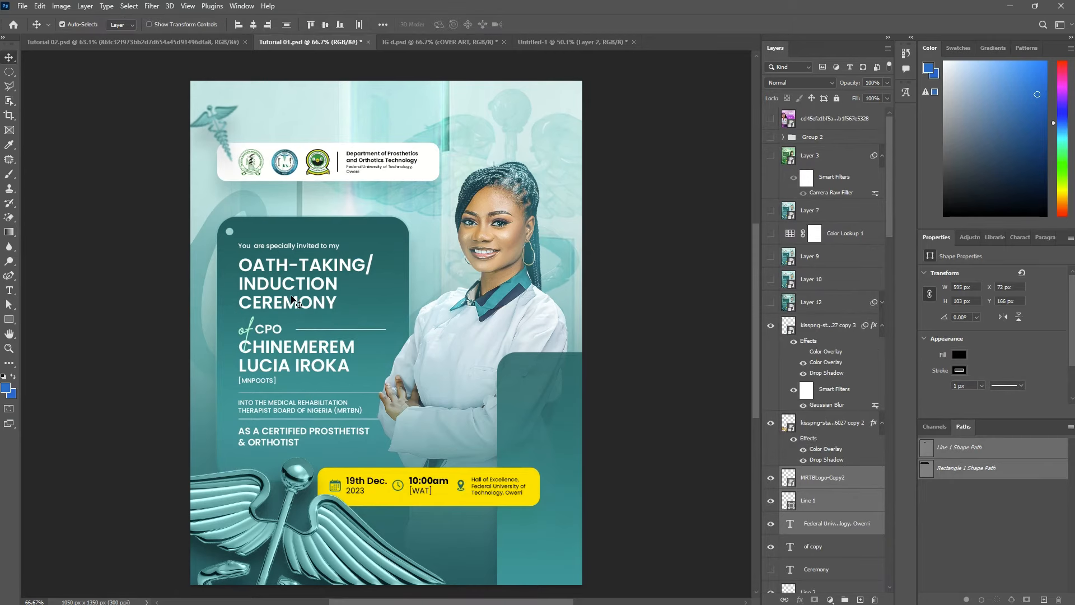
click(297, 301)
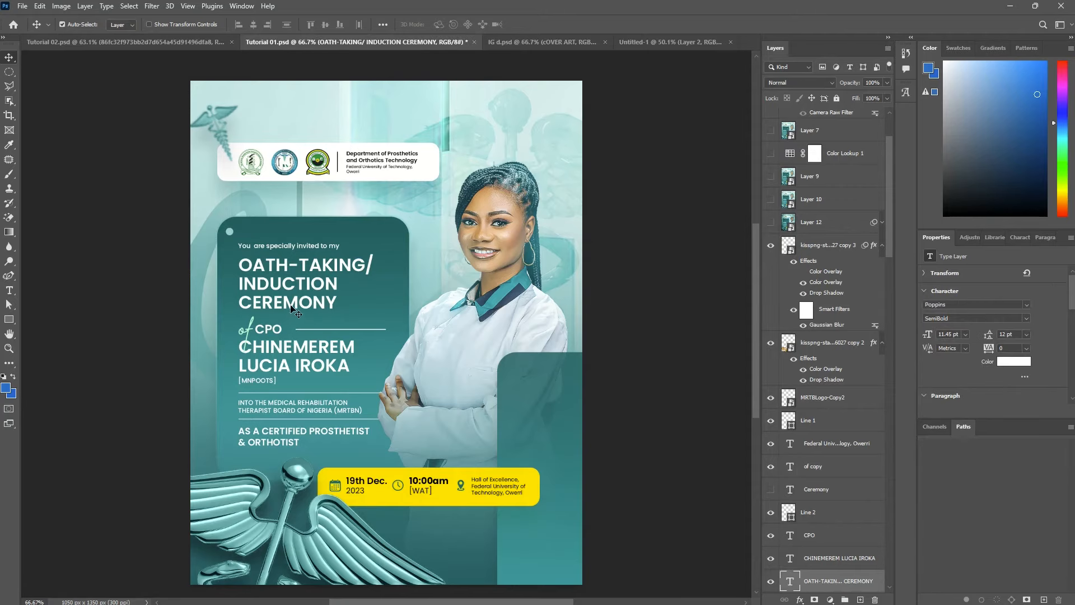
key(ctrl)
click(277, 246)
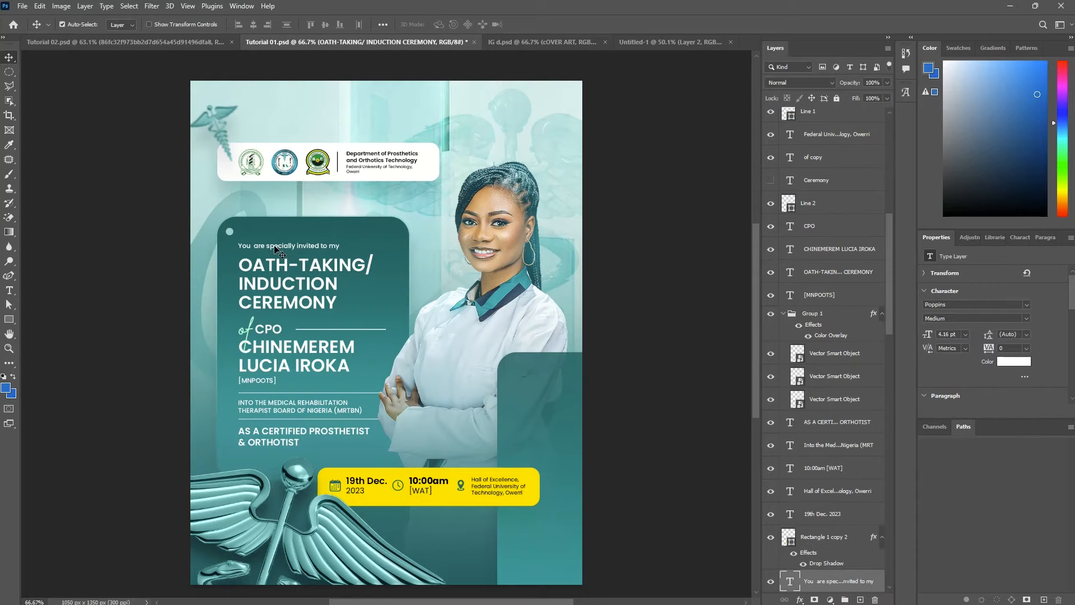
click(279, 292)
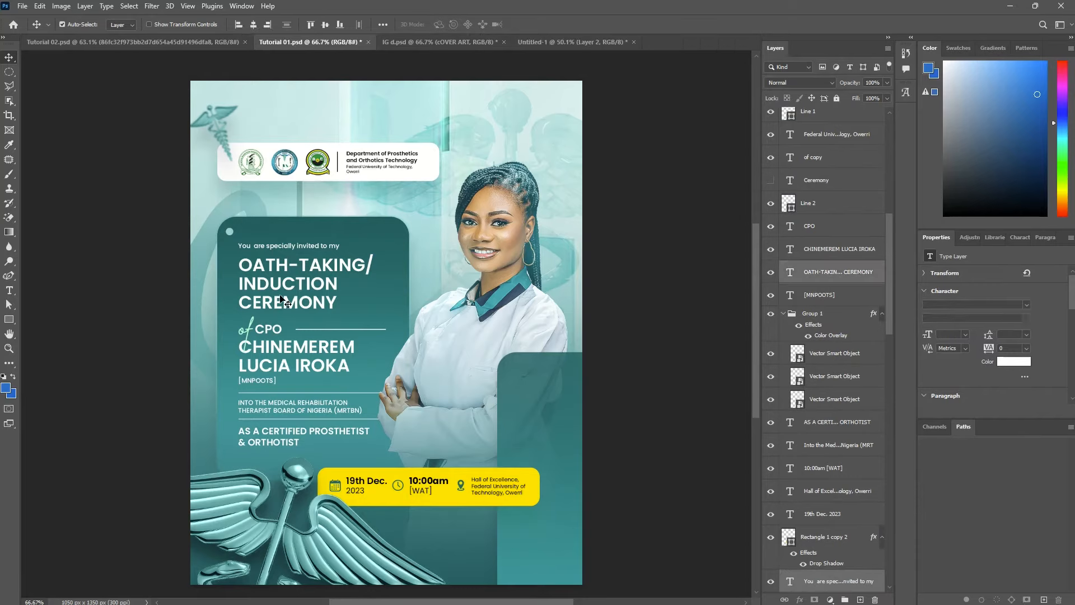
key(ctrl)
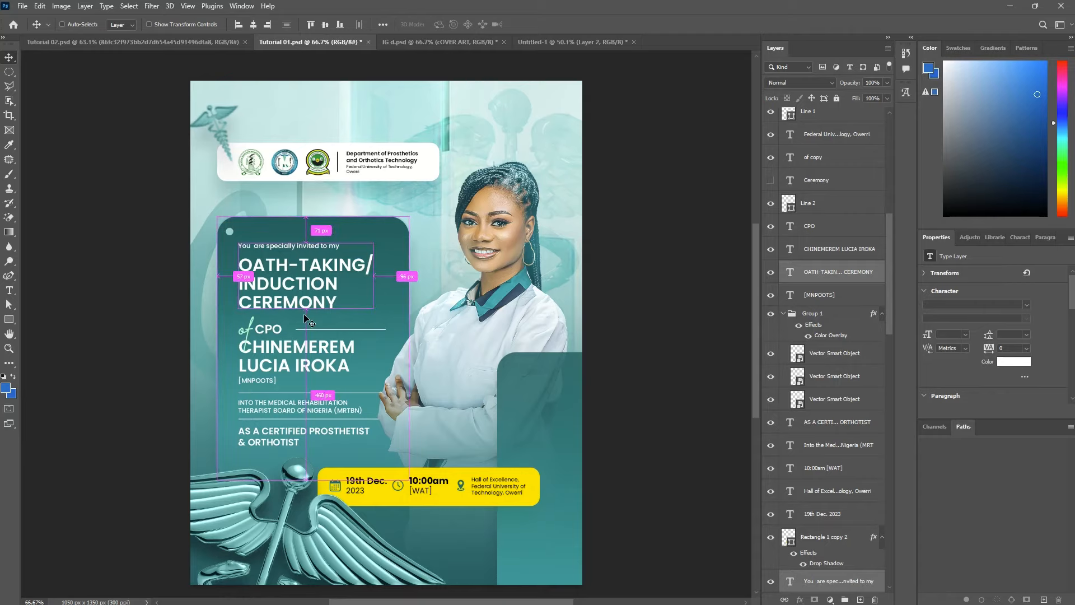
click(536, 42)
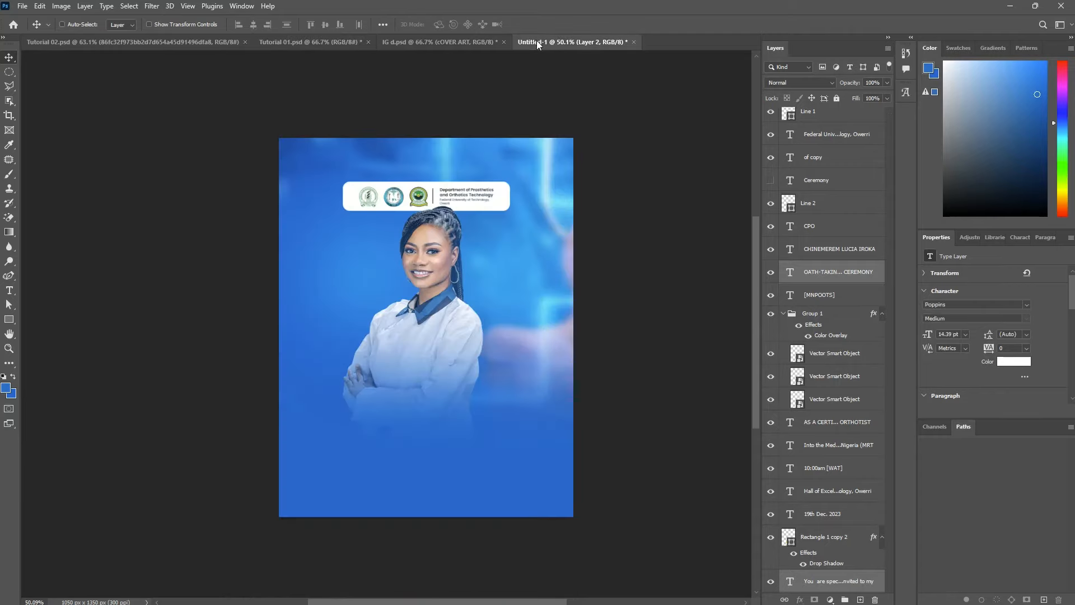
drag(533, 84, 534, 85)
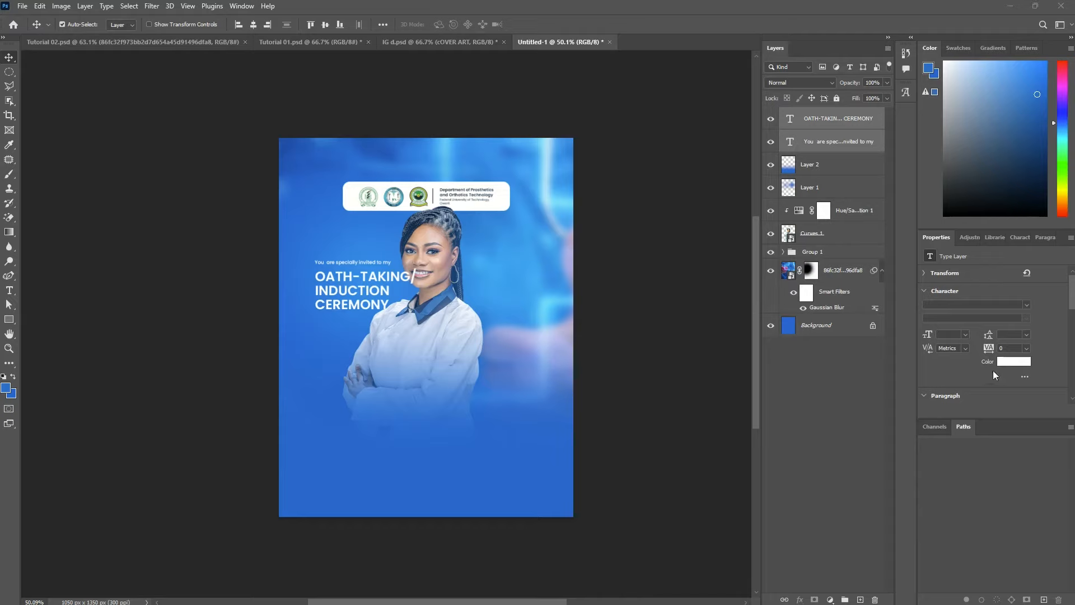
Step: Centre-align the two copied text layers and move them over the faded lower part of the woman's lab coat
scroll(988, 375, down, 2)
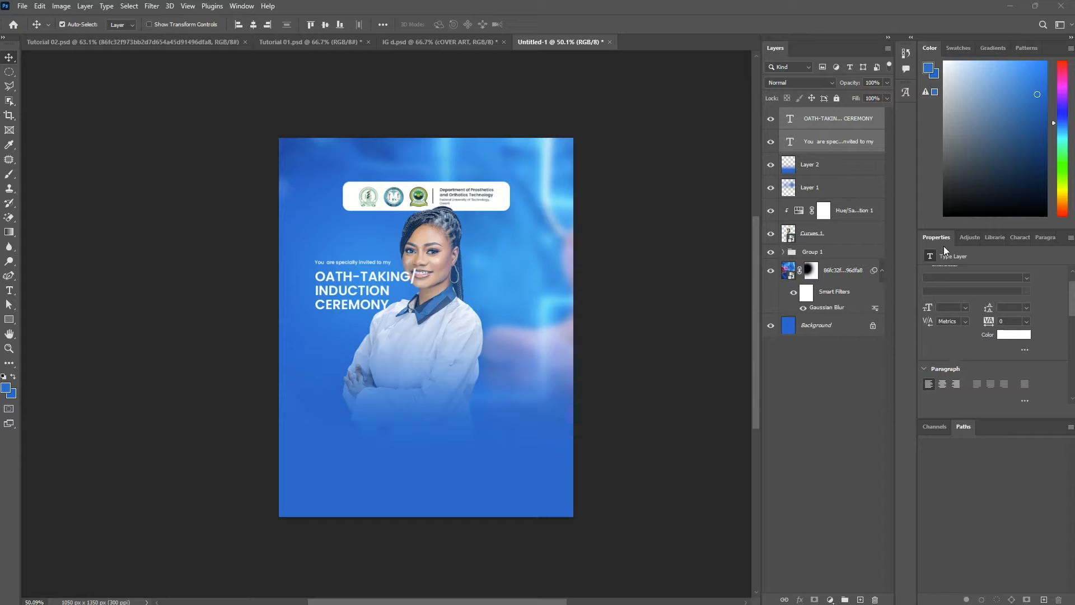
click(938, 386)
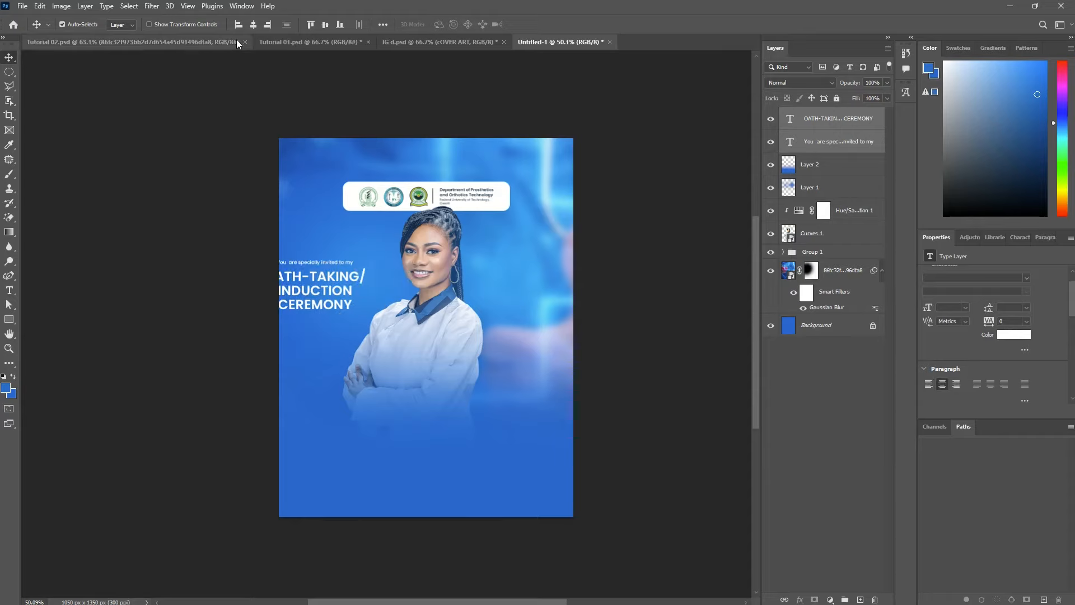
drag(323, 290, 435, 425)
drag(438, 429, 437, 429)
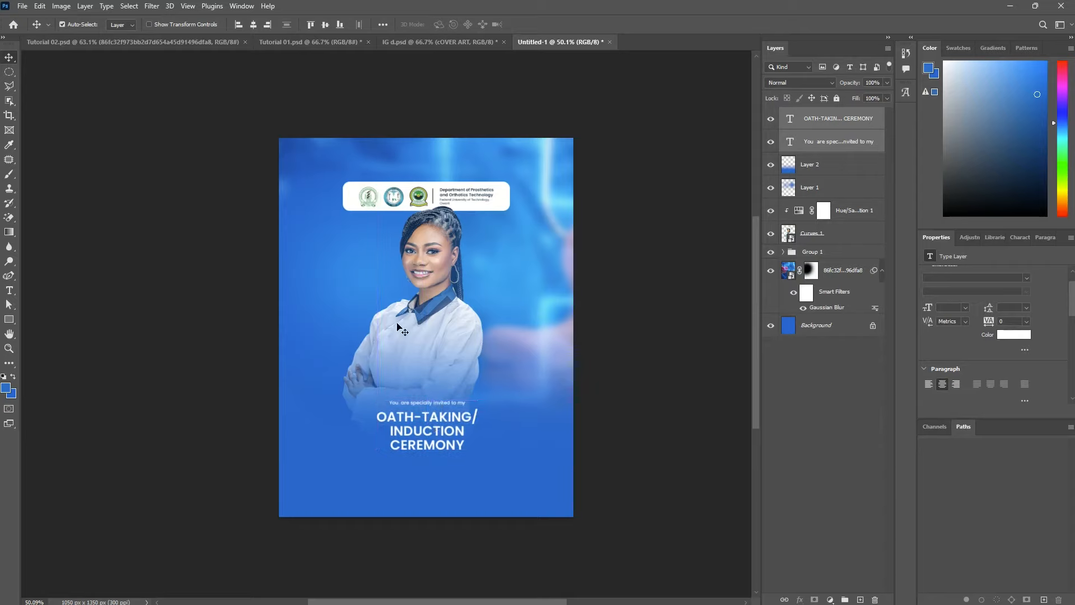
Step: Using Tutorial 02 as the layout reference, align the invitation line and ceremony title with the header's centre and scale them up slightly
click(124, 39)
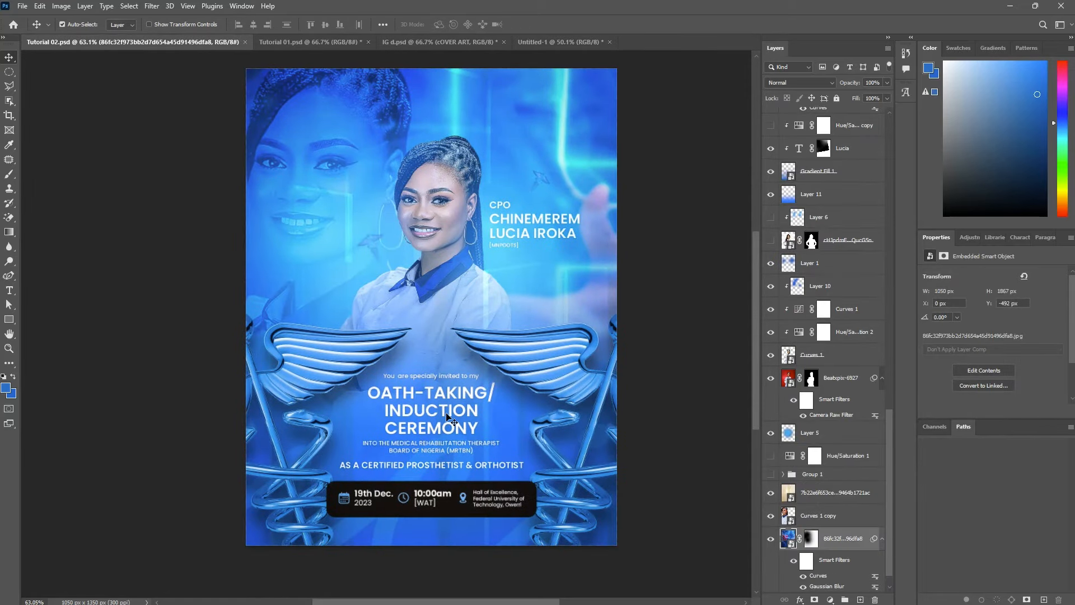
click(289, 42)
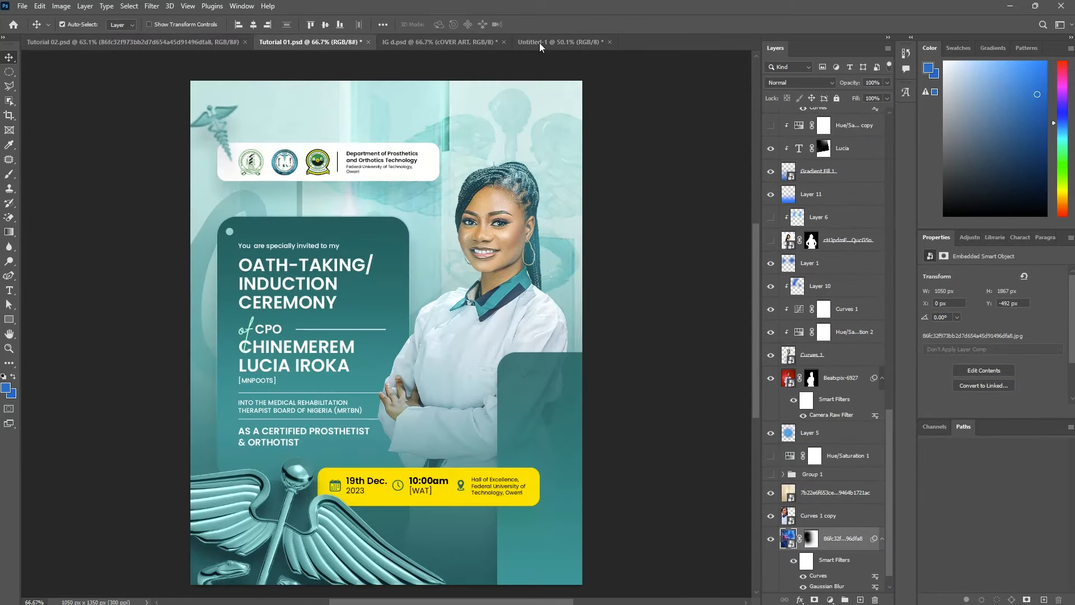
click(539, 43)
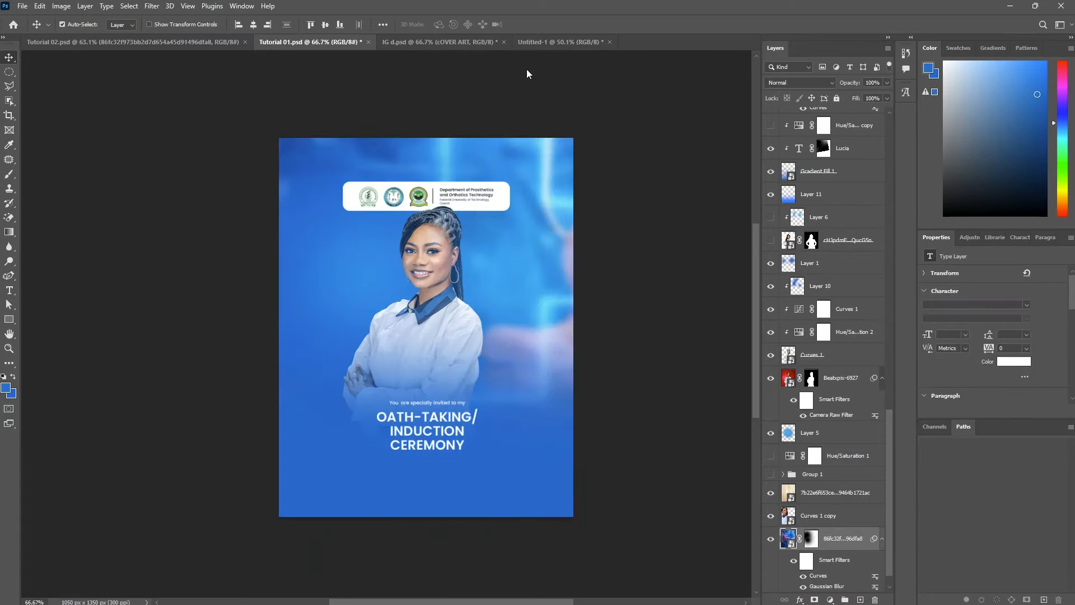
drag(436, 428, 432, 428)
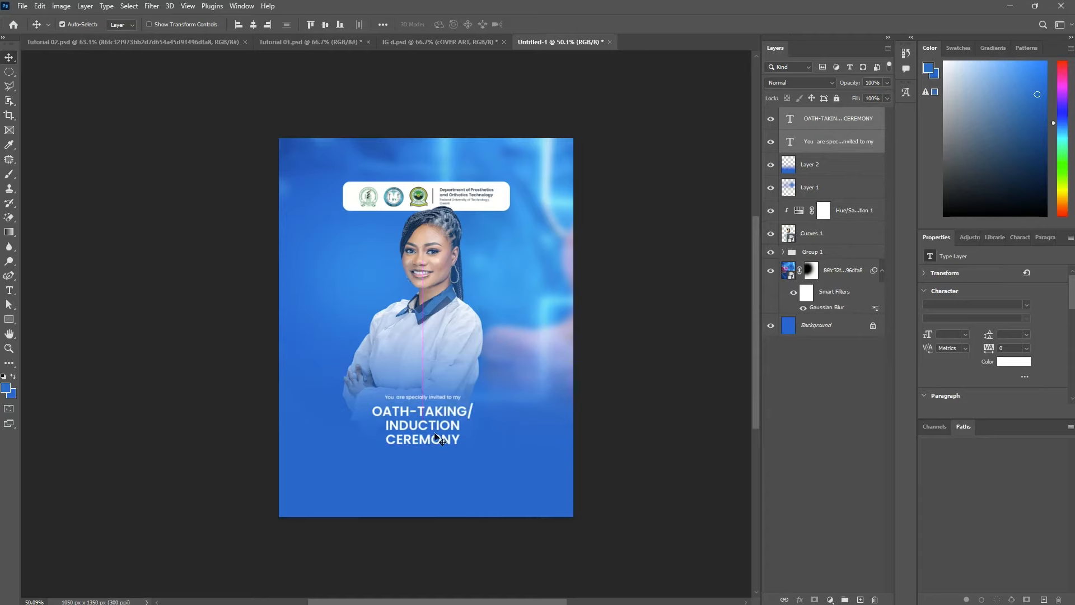
key(ctrl+t)
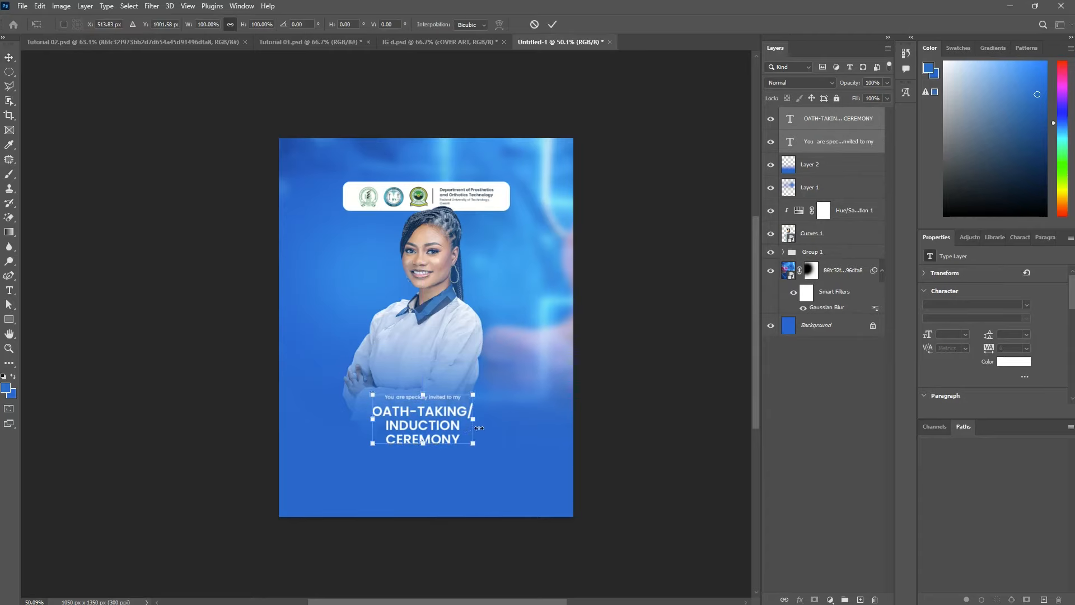
drag(480, 429, 482, 427)
key(Return)
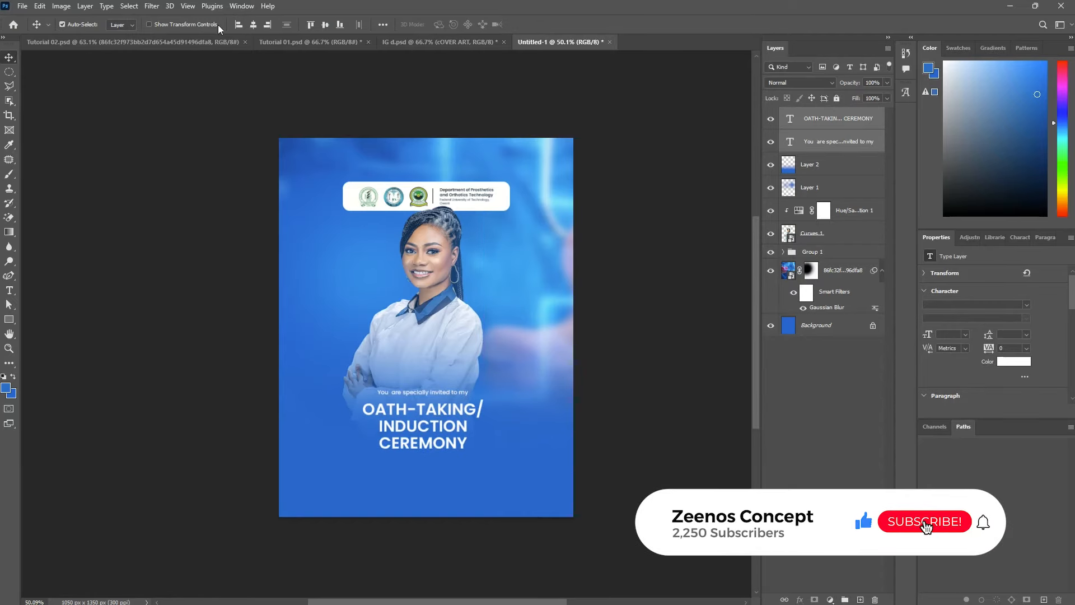
Step: Check Tutorial 02's layout and copy the "Into the Medical Rehabilitation" and "AS A CERTIFIED PROSTHETIST & ORTHOTIST" texts from Tutorial 01 into the Untitled-1 flyer
click(205, 42)
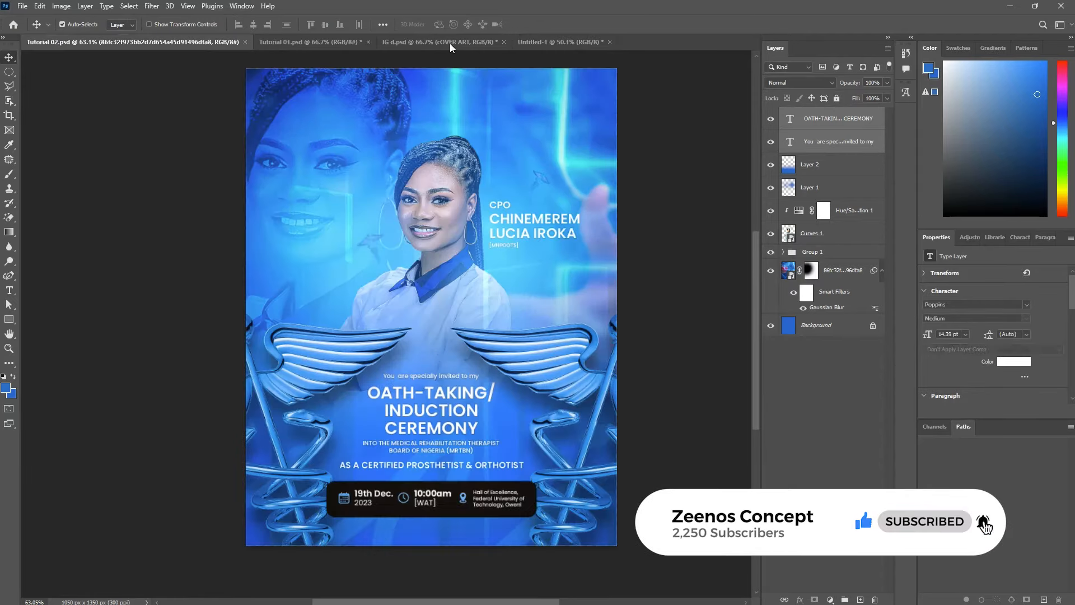
click(562, 45)
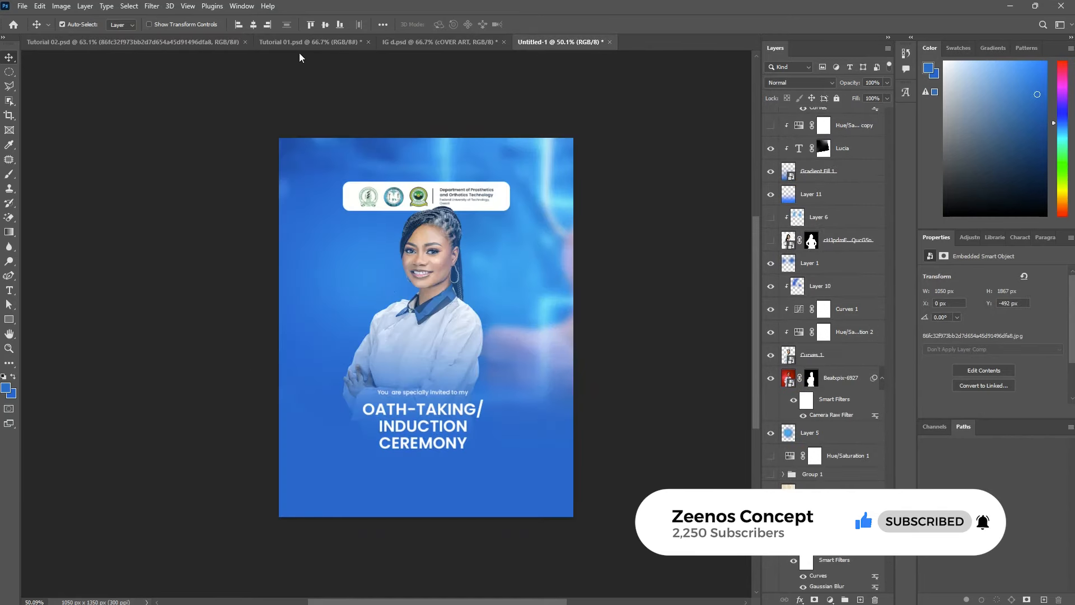
click(189, 40)
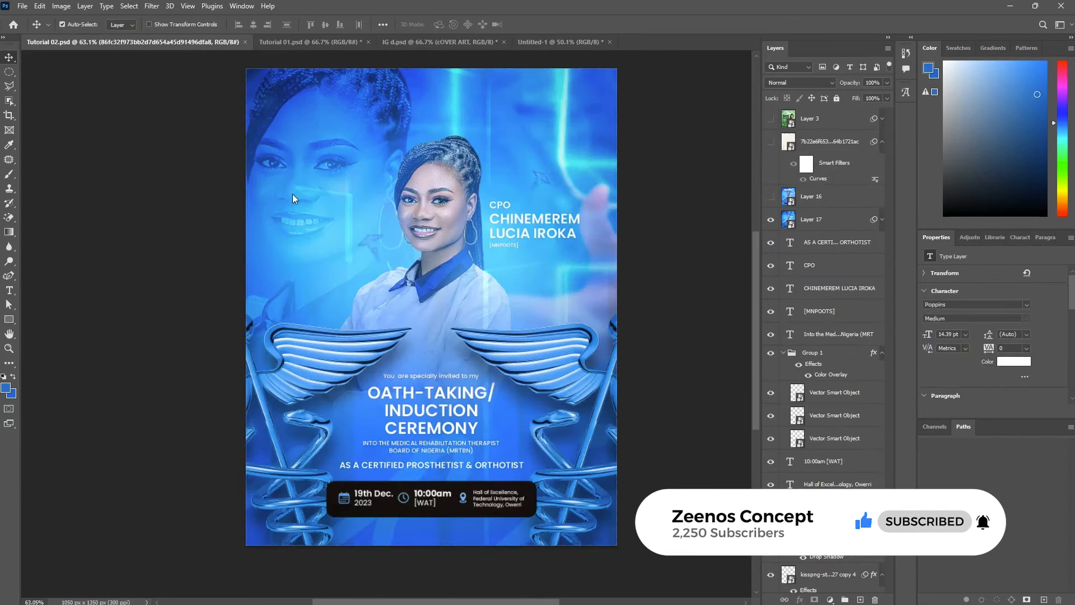
click(336, 351)
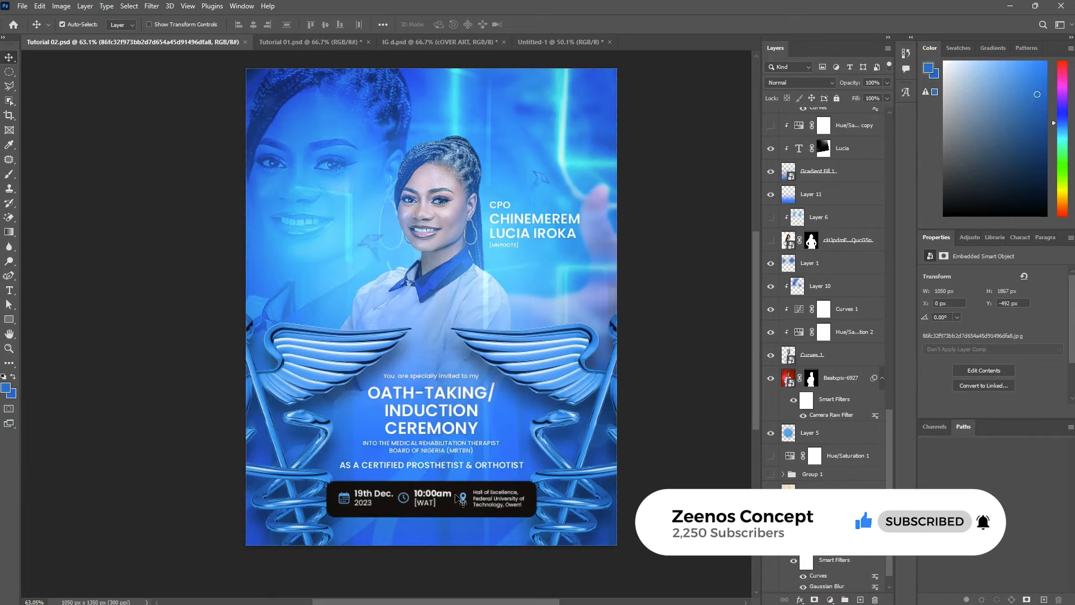
click(548, 41)
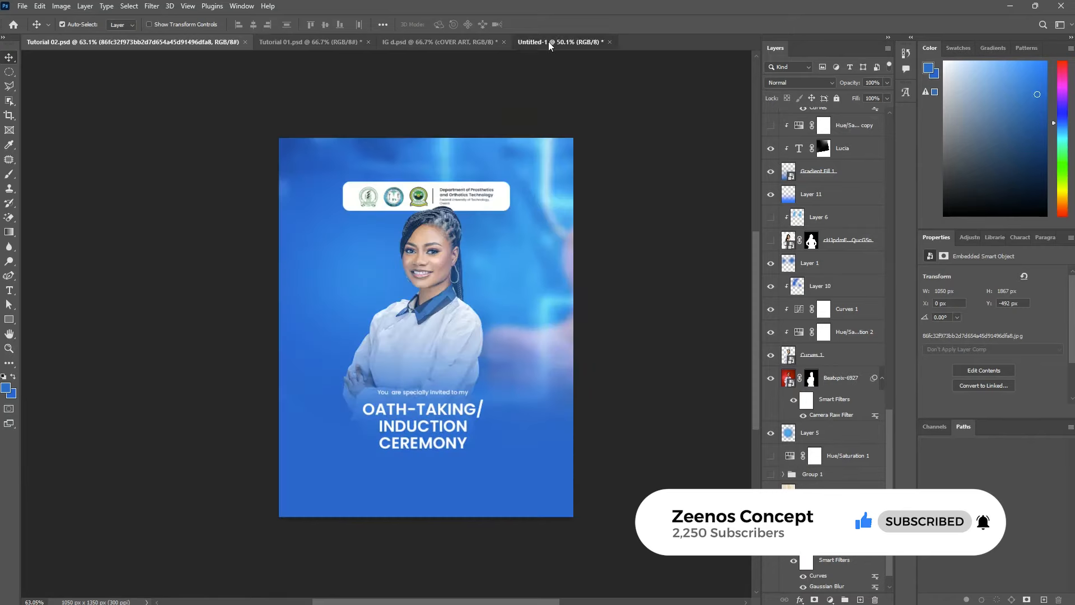
click(330, 41)
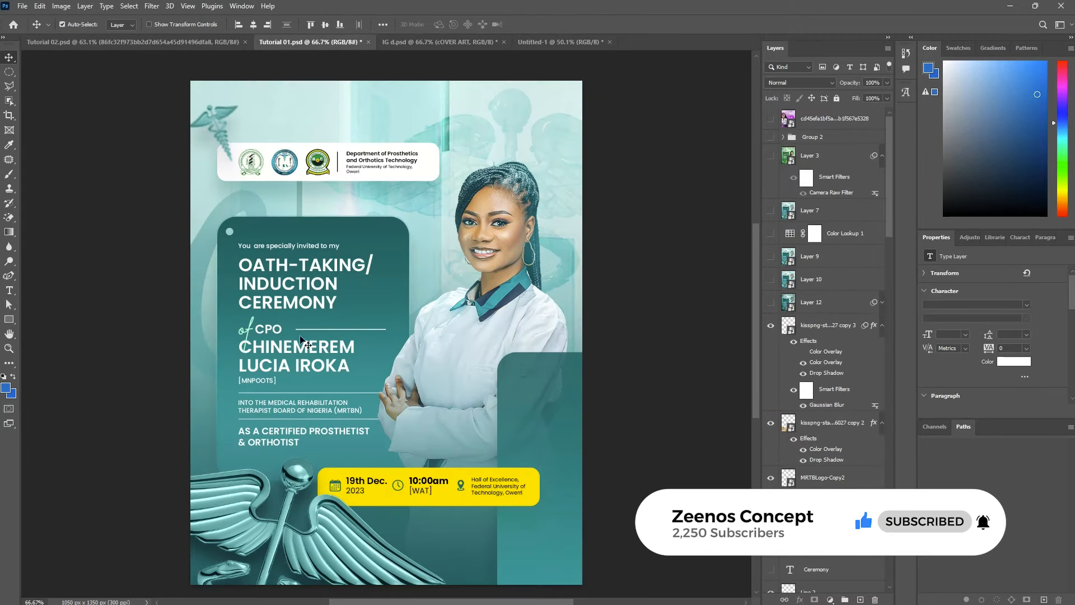
click(291, 427)
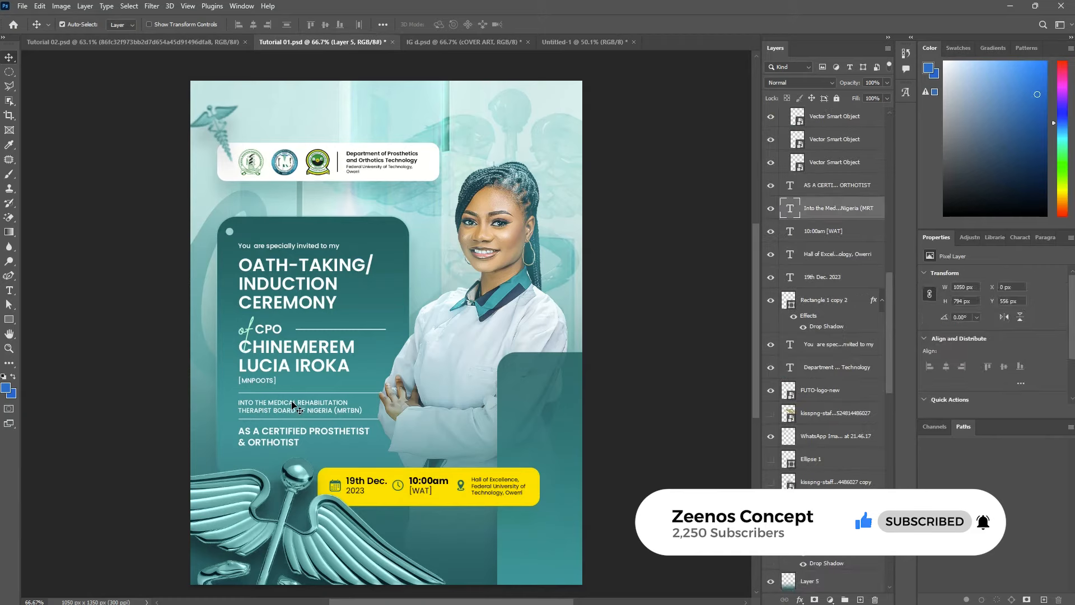
shift+click(279, 437)
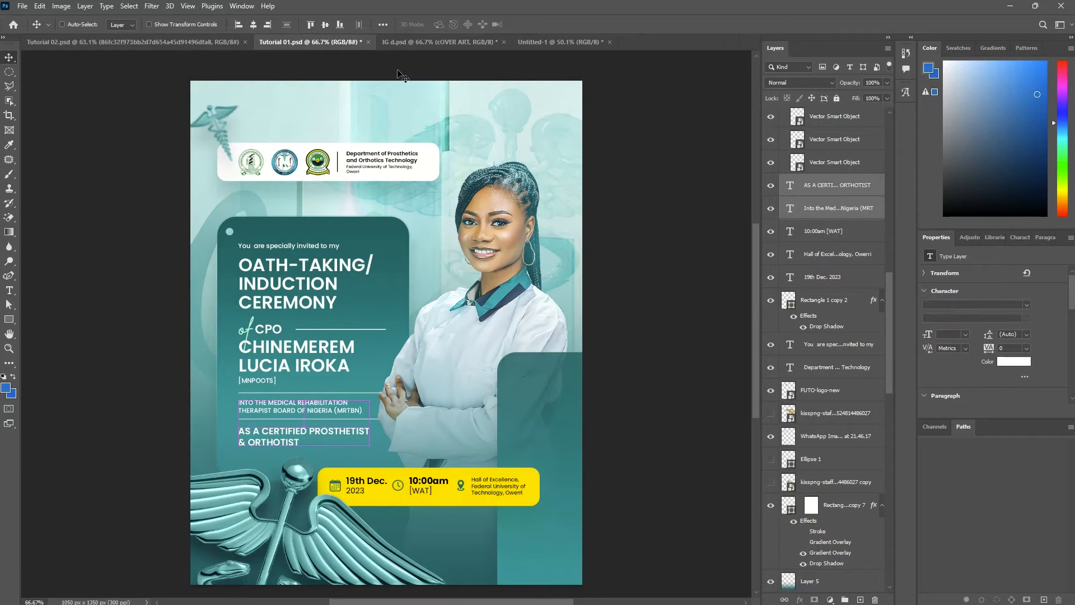
click(418, 45)
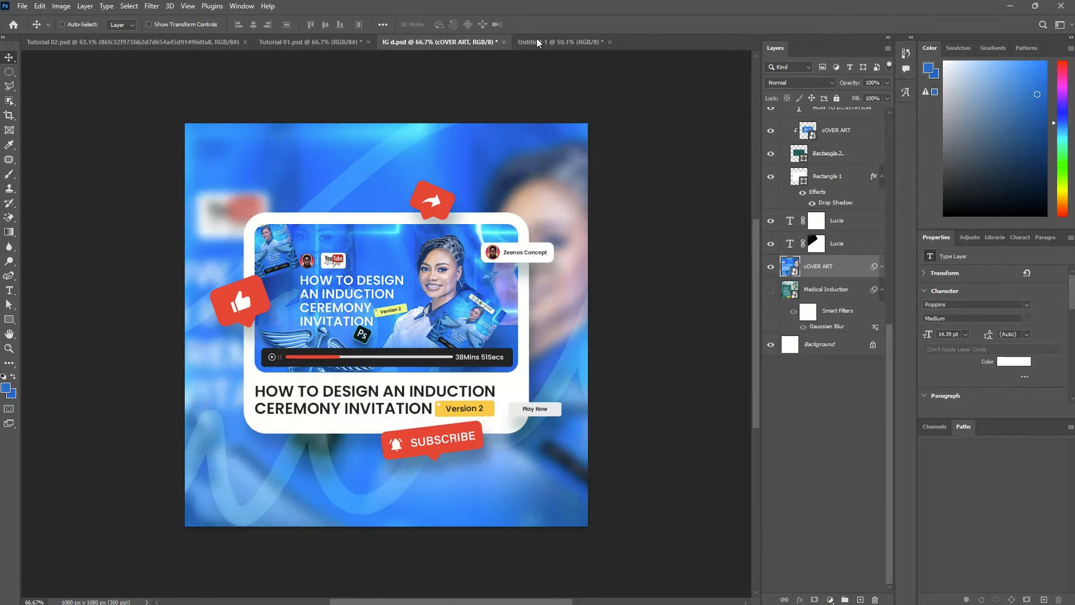
click(537, 39)
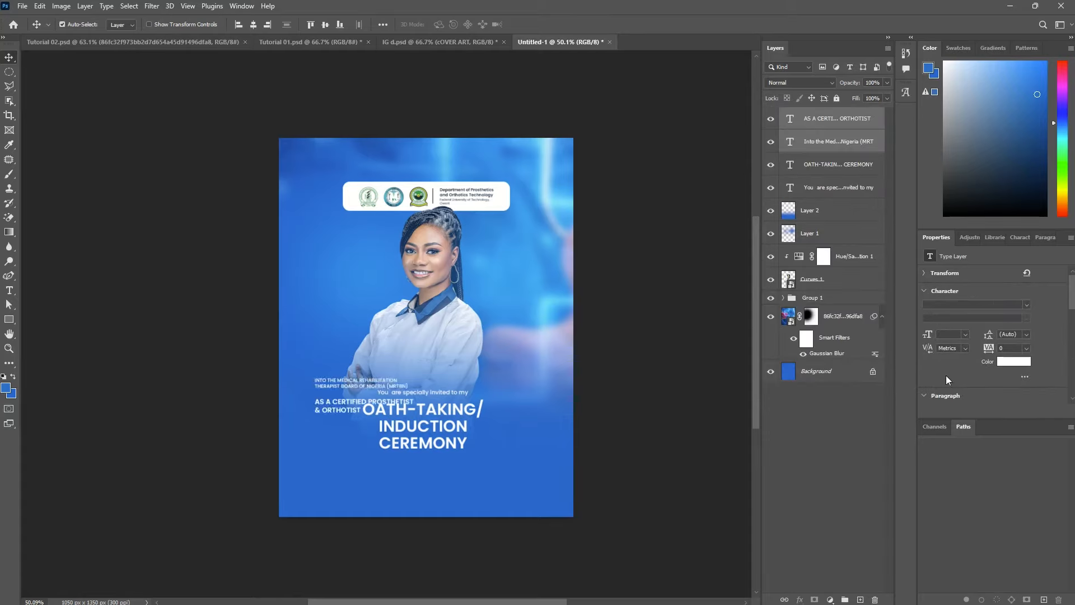
Step: Centre-align the medical rehabilitation and certified prosthetist texts and place them centred beneath the ceremony title
scroll(965, 374, down, 2)
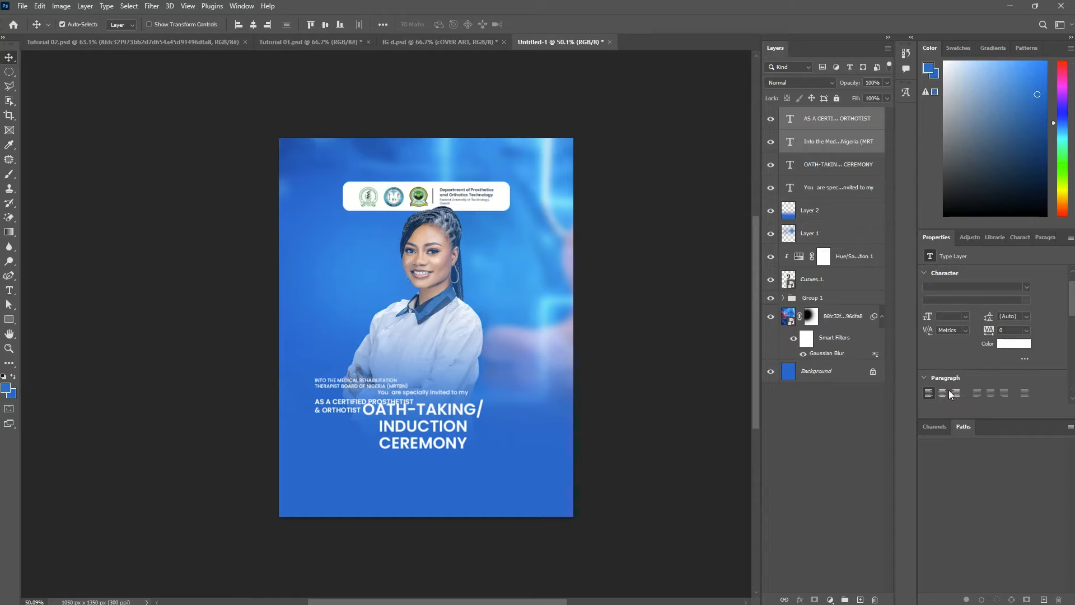
scroll(951, 393, down, 1)
click(943, 385)
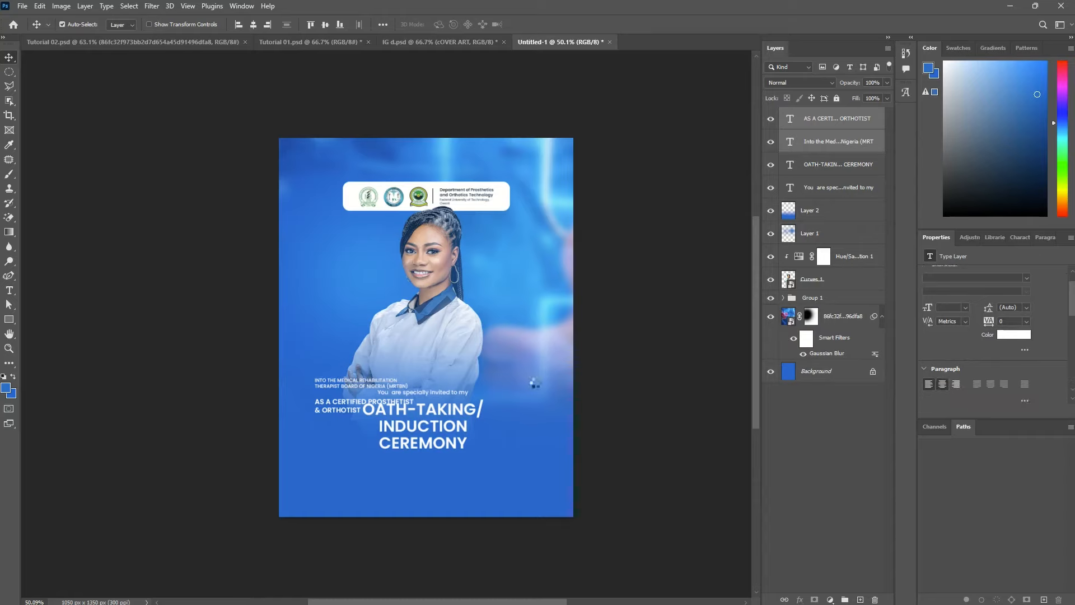
drag(323, 404, 426, 487)
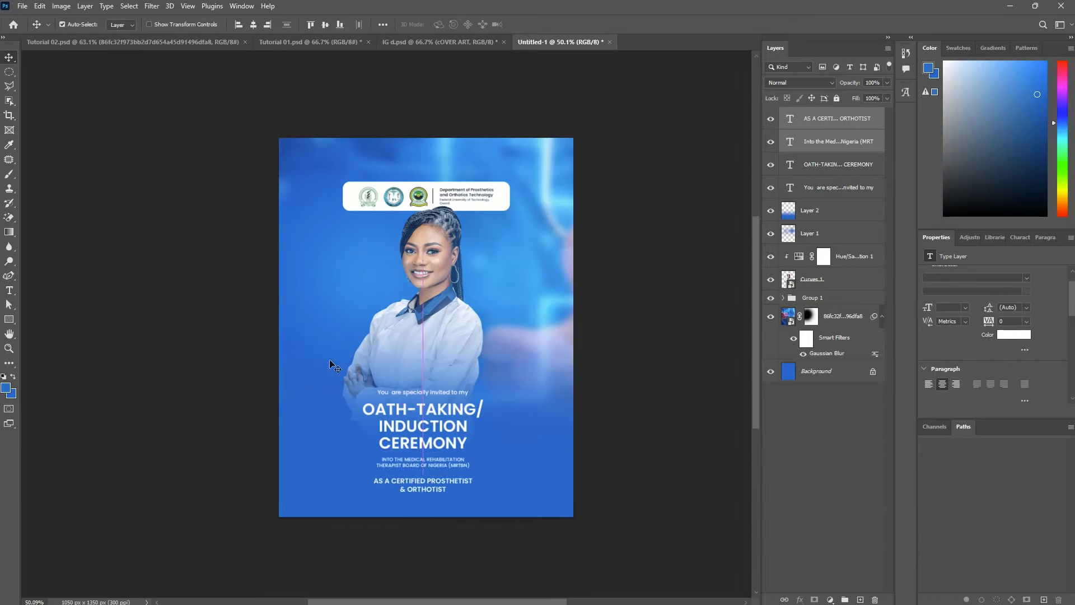
Step: Following Tutorial 02's layout, rebreak the medical rehabilitation text so "BOARD OF NIGERIA (MRTBN)" forms the second line, and reposition it beneath the ceremony title
click(218, 42)
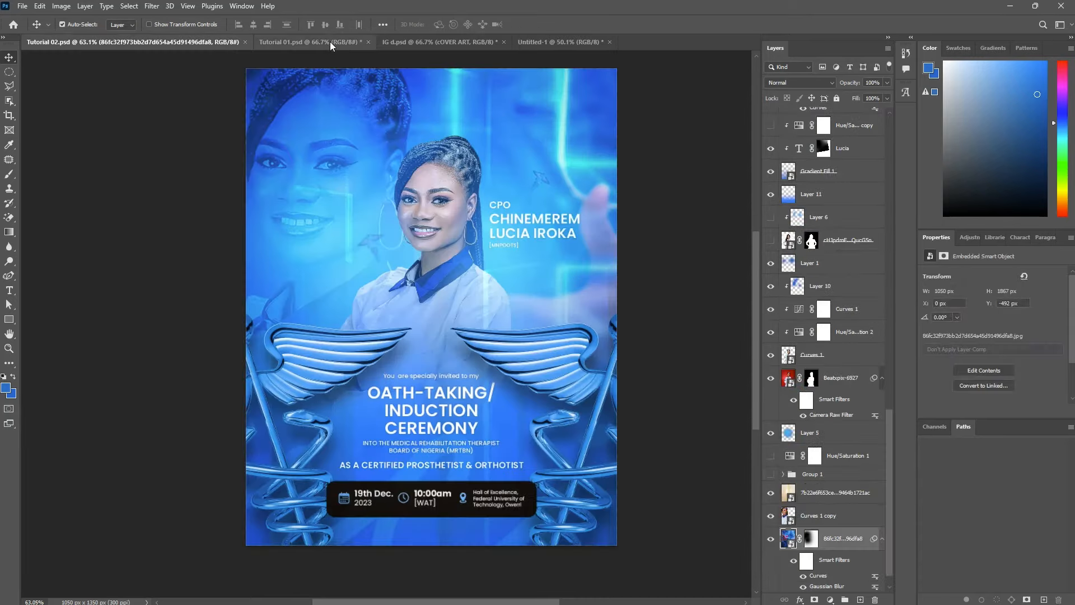
click(552, 41)
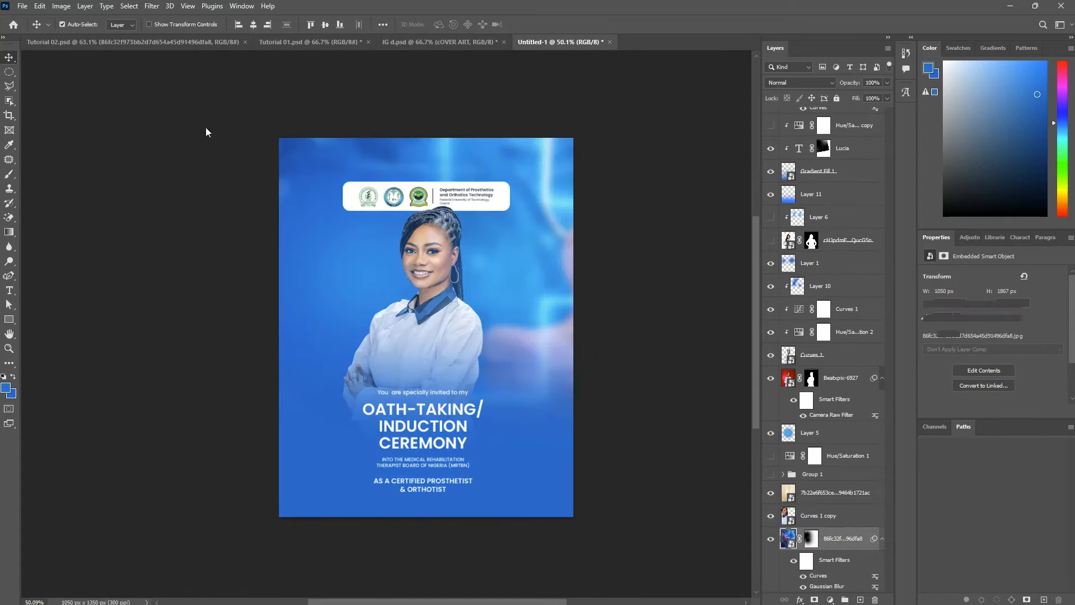
click(183, 40)
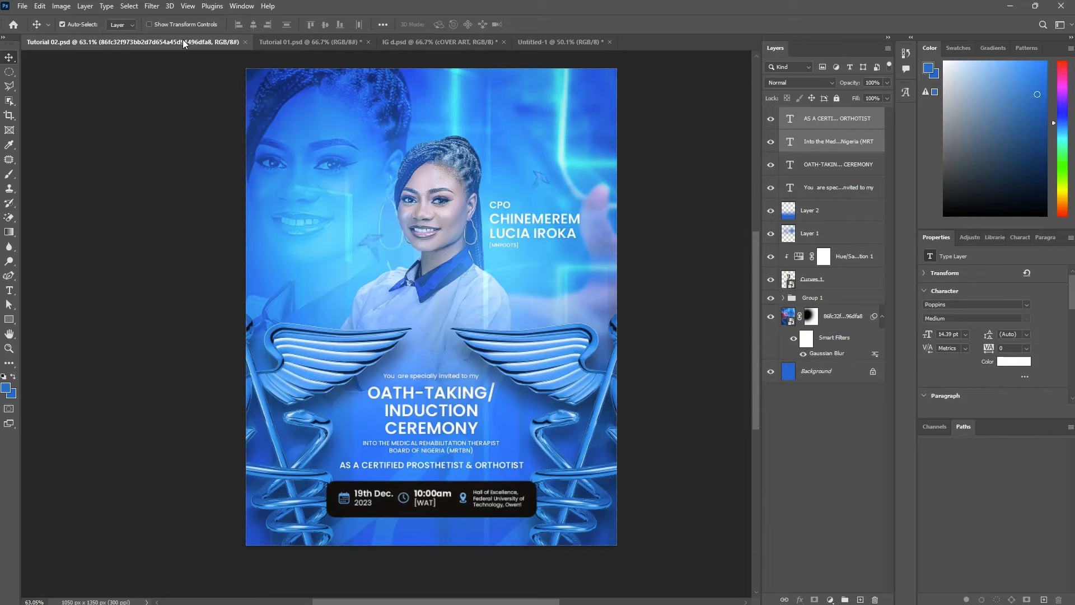
click(551, 42)
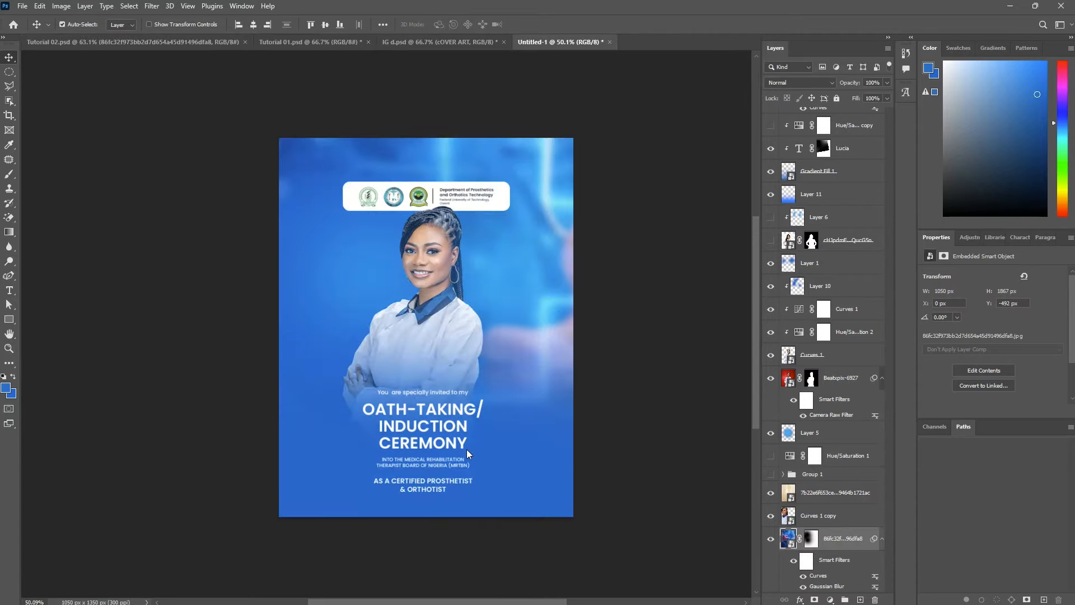
click(421, 466)
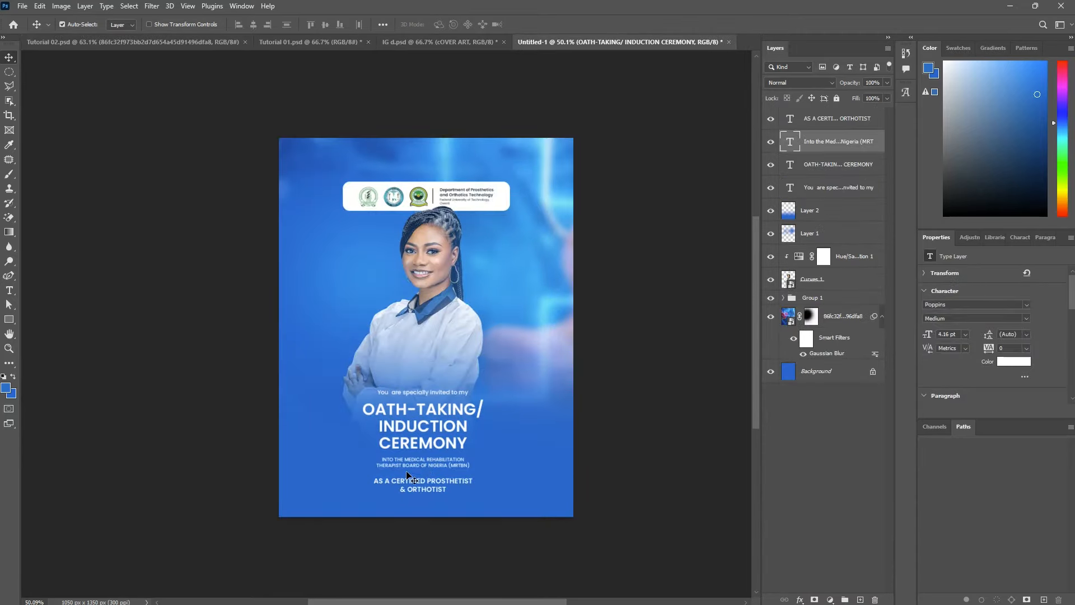
double_click(390, 464)
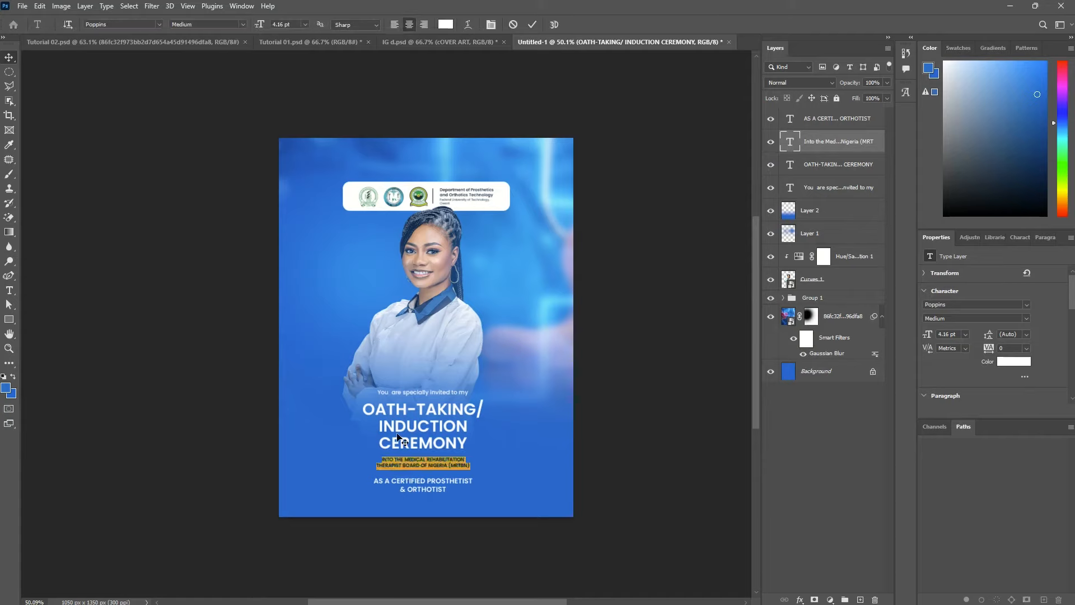
drag(398, 437, 423, 429)
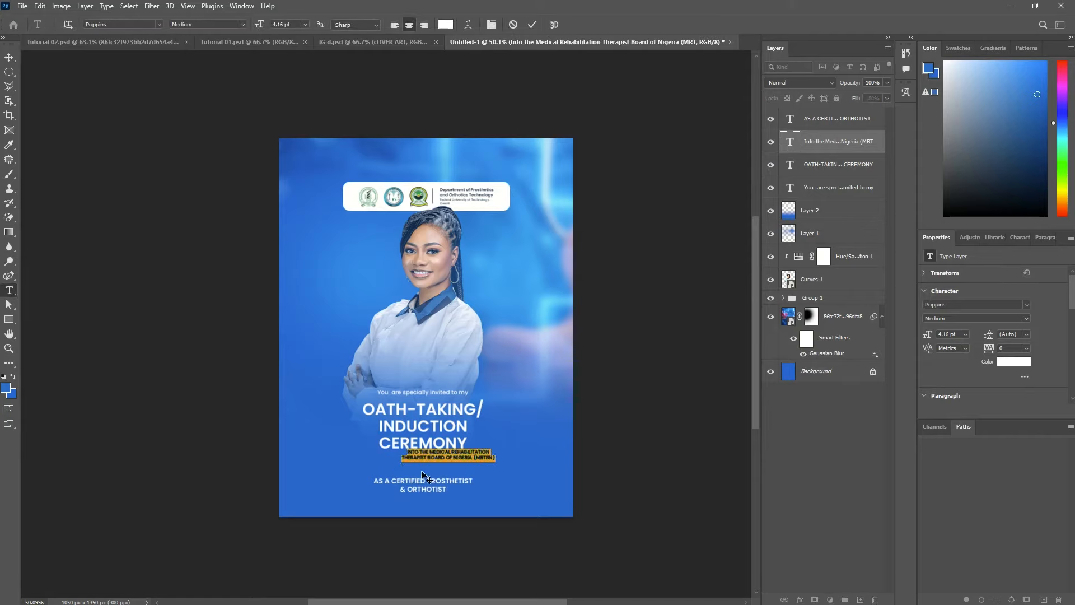
click(403, 456)
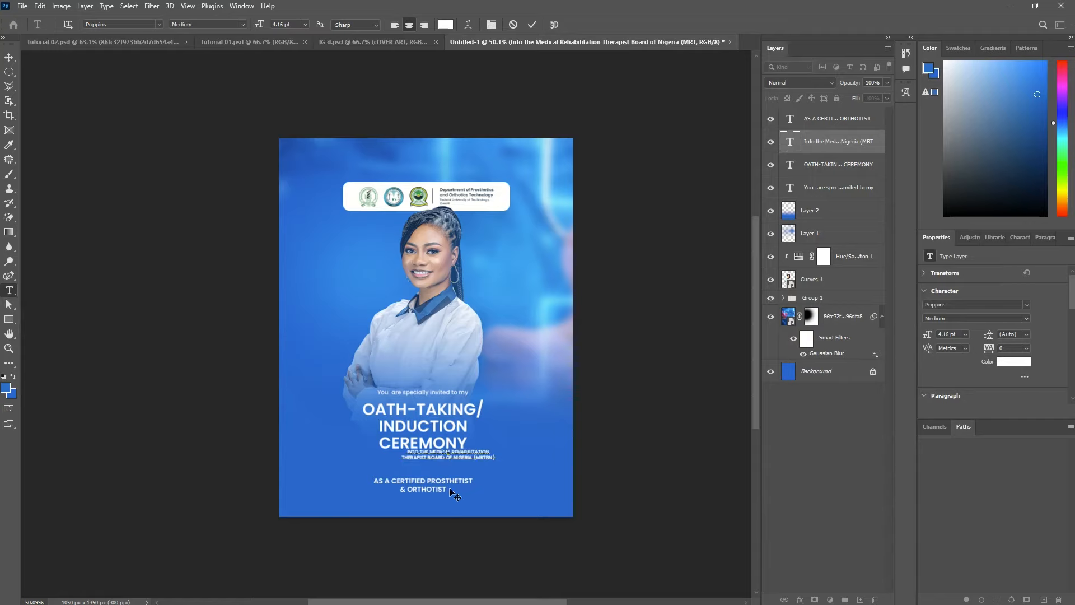
key(BackSpace)
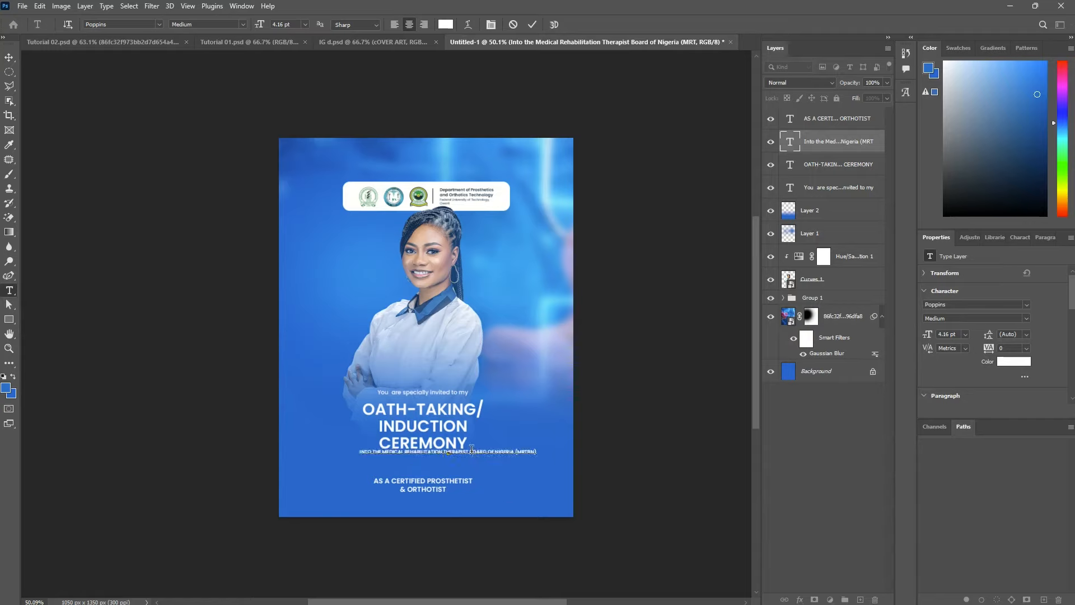
click(472, 451)
key(Return)
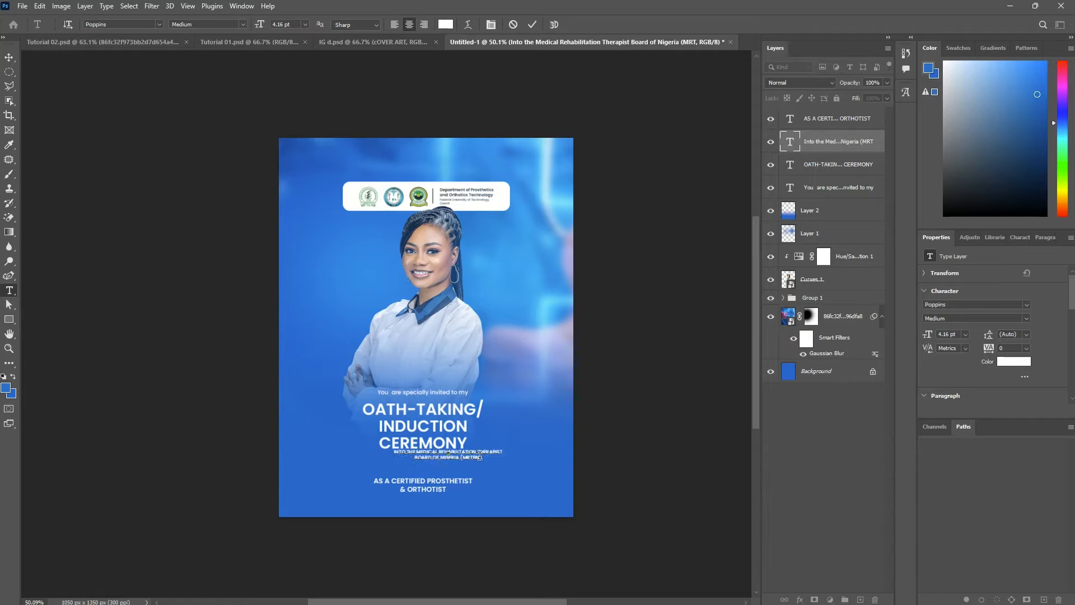
drag(465, 458, 445, 462)
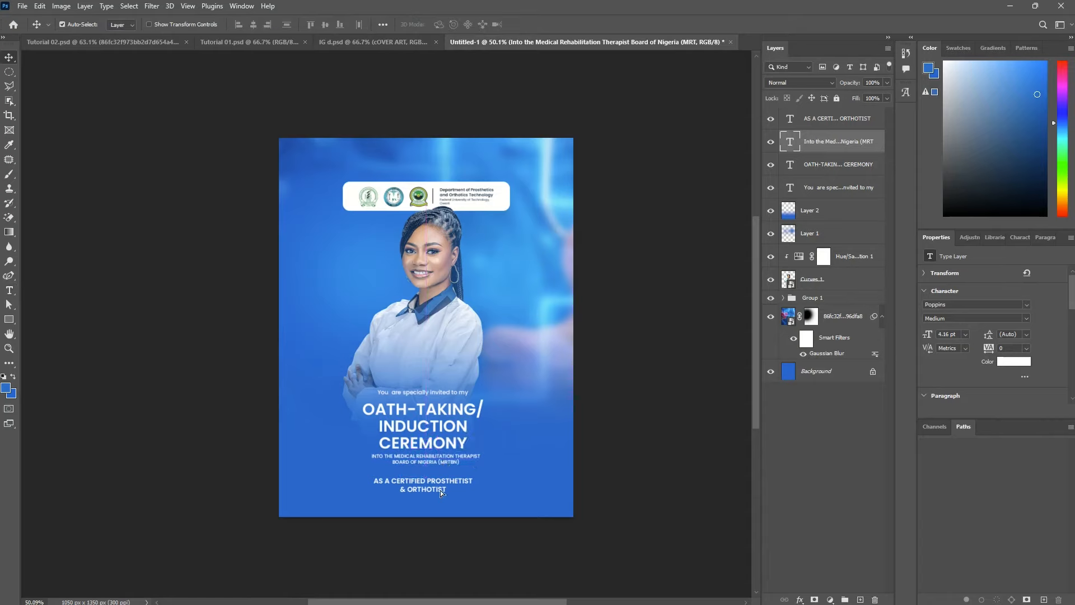
Step: Remove the line break from the certified text so "AS A CERTIFIED PROSTHETIST & ORTHOTIST" runs on a single line
click(412, 493)
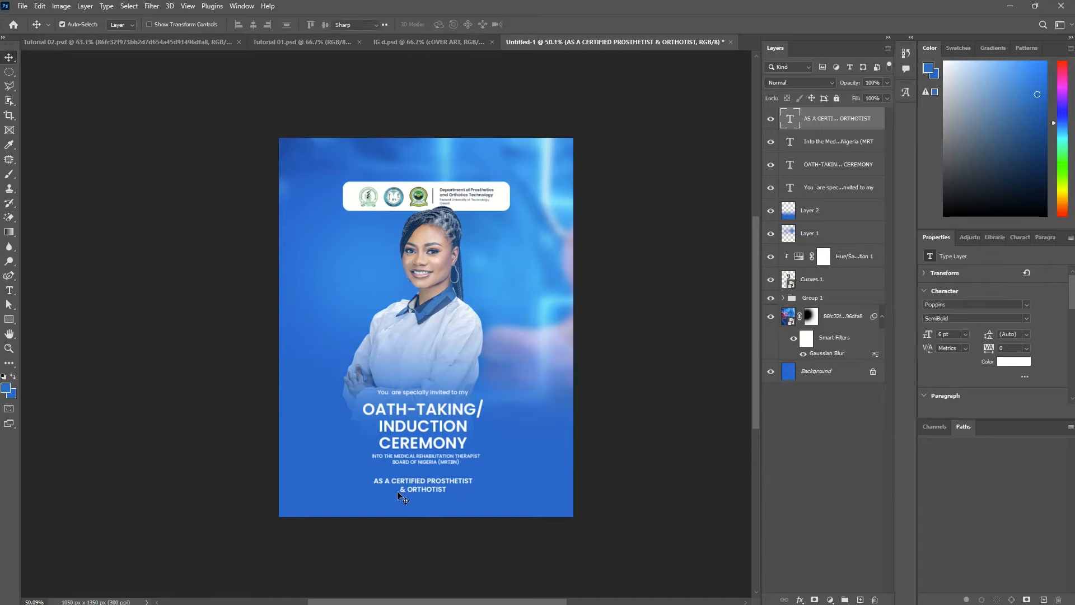
double_click(399, 493)
click(398, 490)
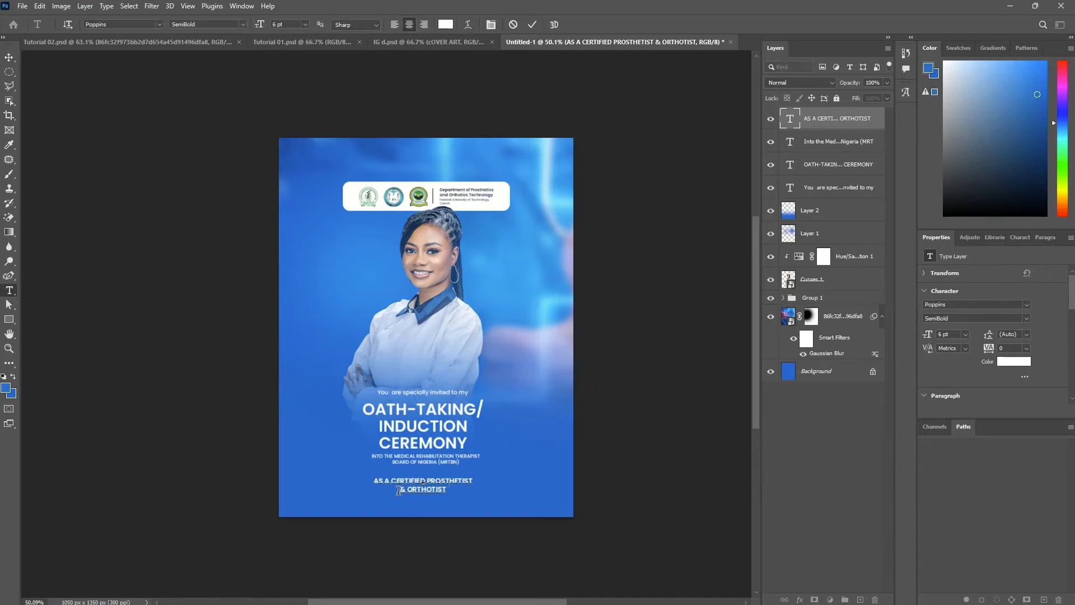
key(BackSpace)
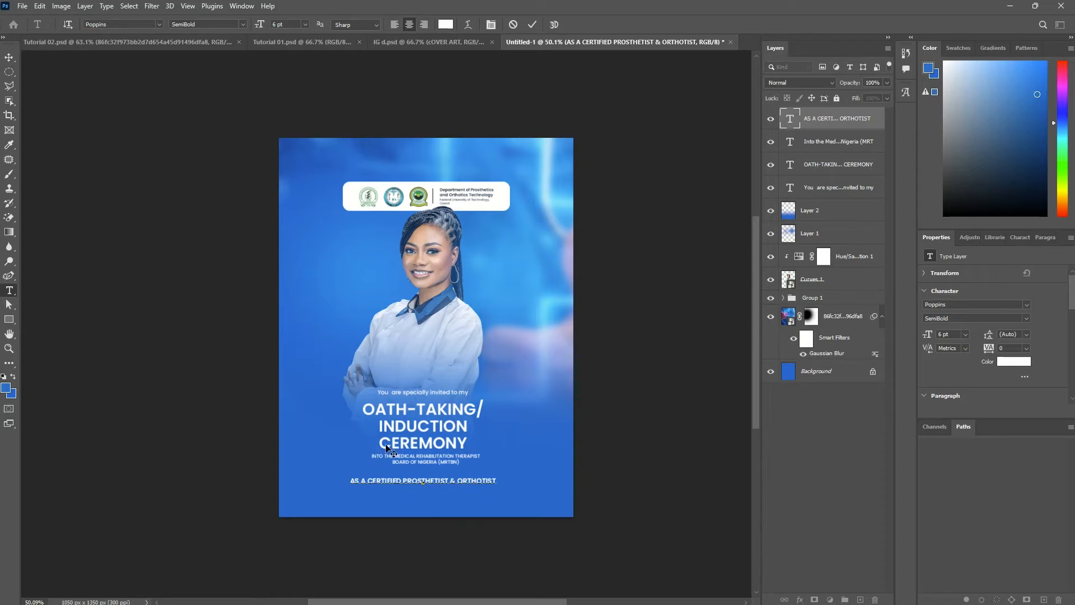
click(9, 58)
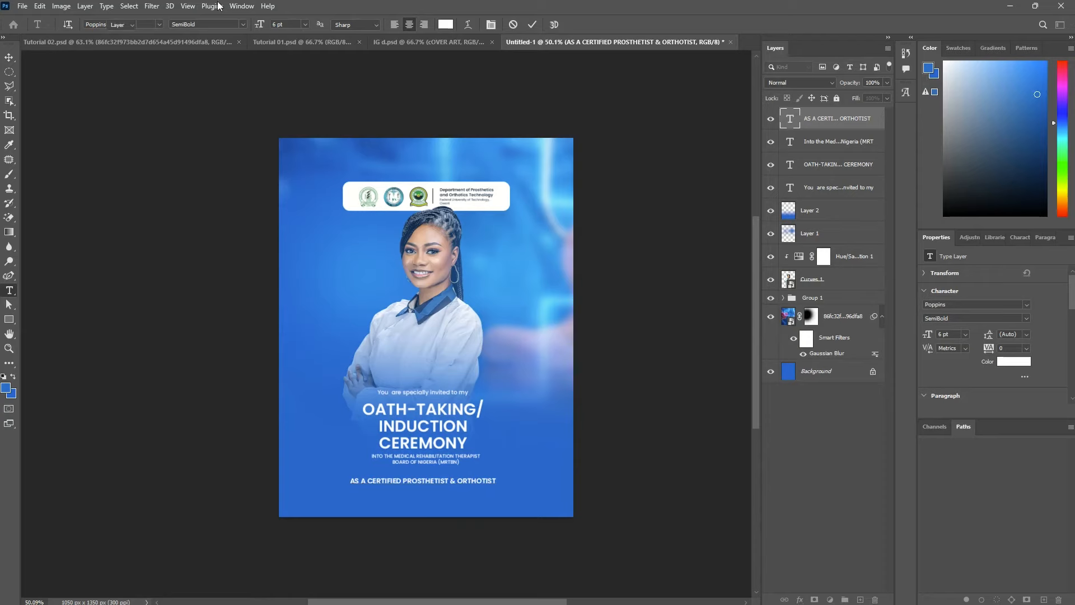
Step: Check the spacing in Tutorial 02 and move the certified prosthetist line up closer beneath the medical rehabilitation text
click(143, 41)
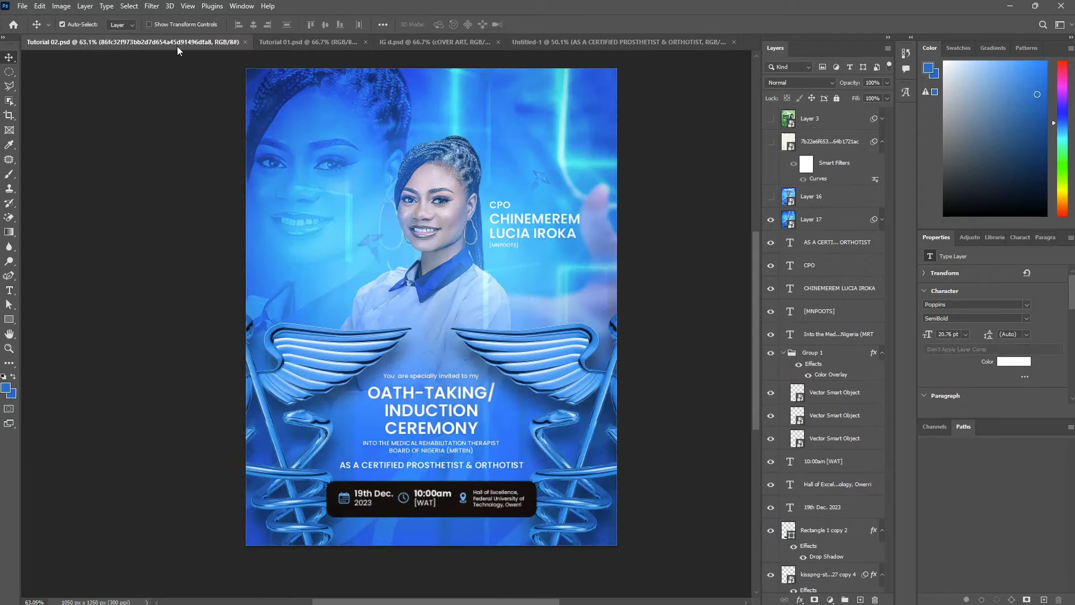
click(540, 49)
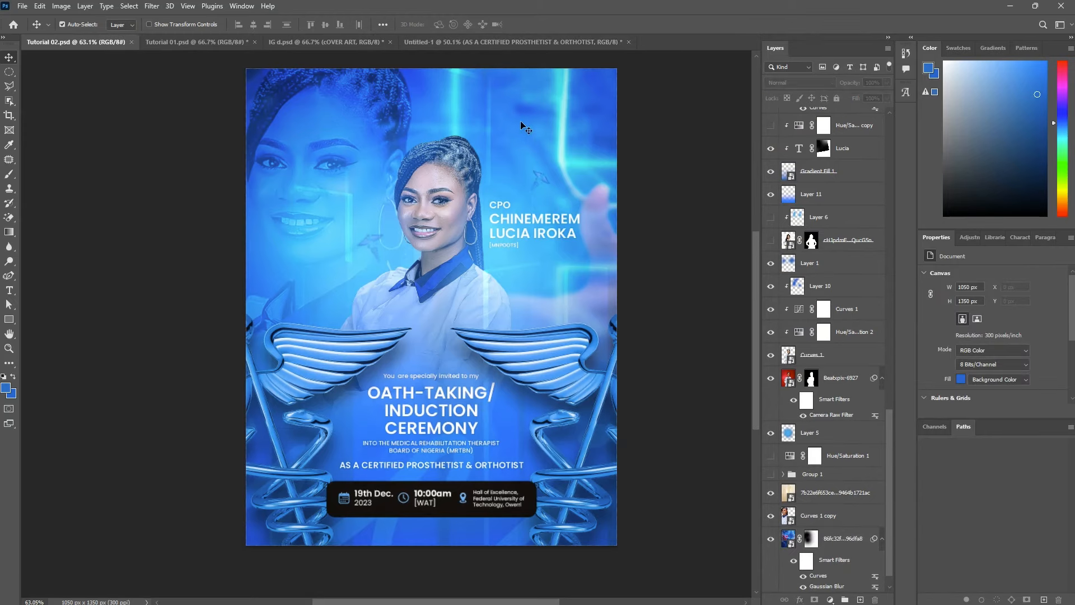
click(467, 40)
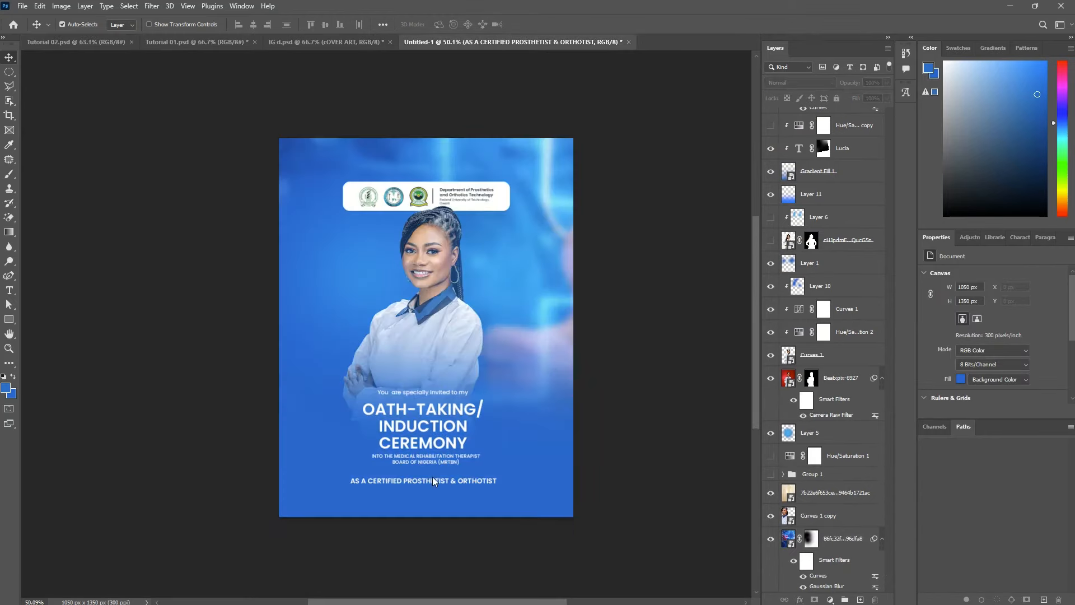
drag(441, 482, 446, 476)
key(shift+Down)
key(shift+Down)
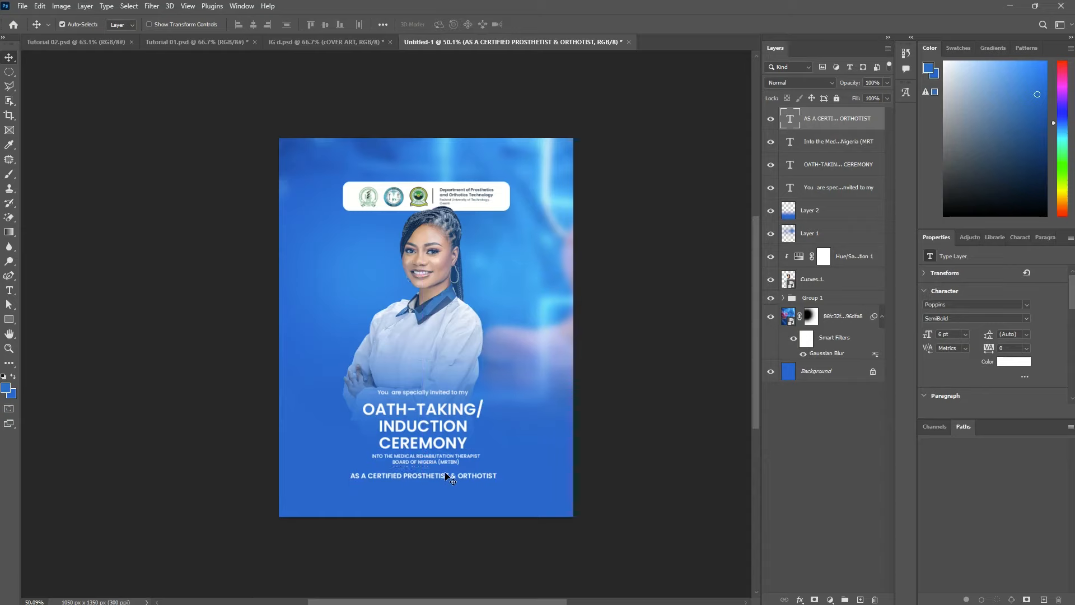
key(Up)
key(Up)
key(Up)
key(Up)
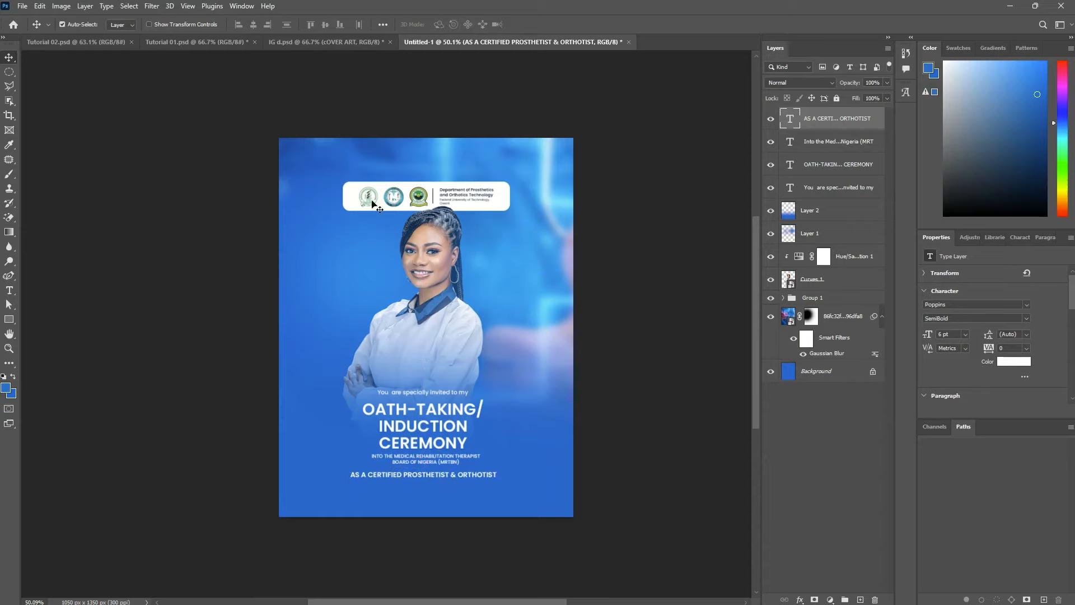
Step: Select all four text layers and move them up together over the faded lab coat, leaving space beneath them on the flyer
click(417, 266)
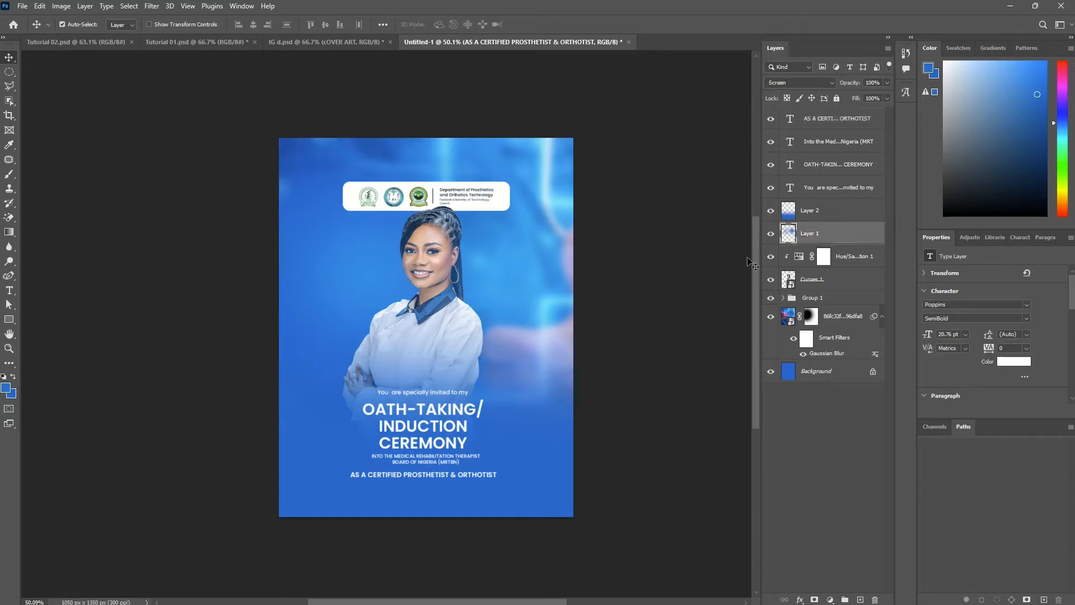
click(868, 289)
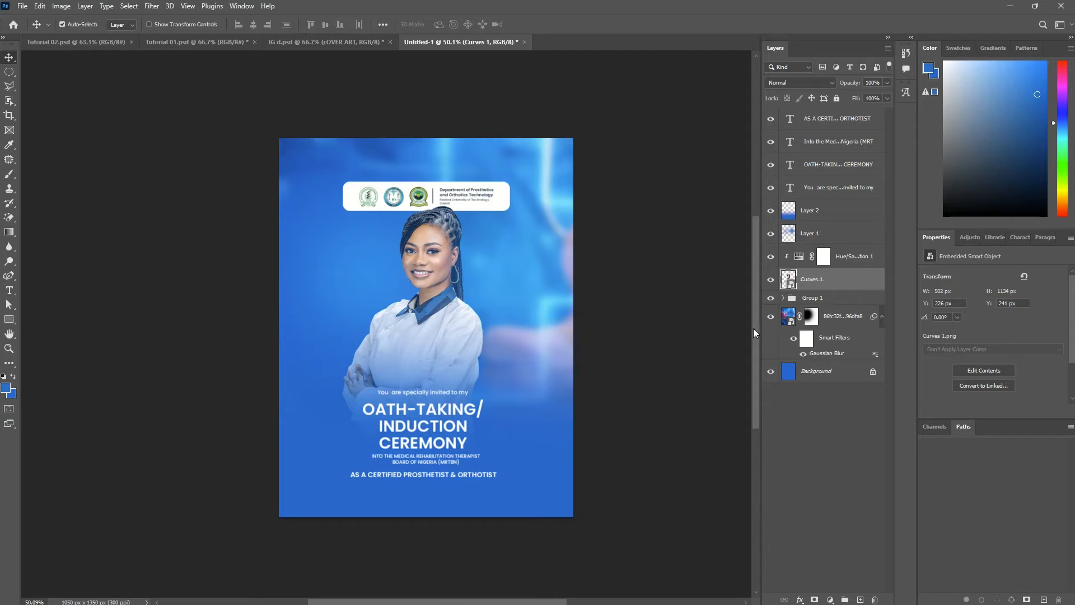
click(850, 120)
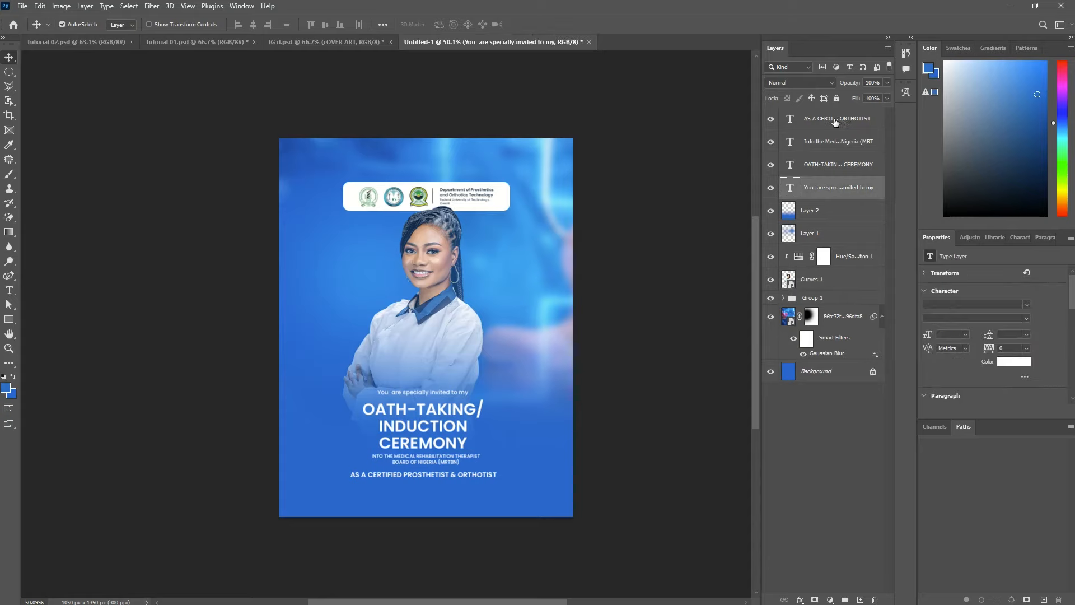
key(shift+Up)
key(shift+Up)
key(shift+Up)
key(shift+Up)
key(shift+Up)
key(shift+Up)
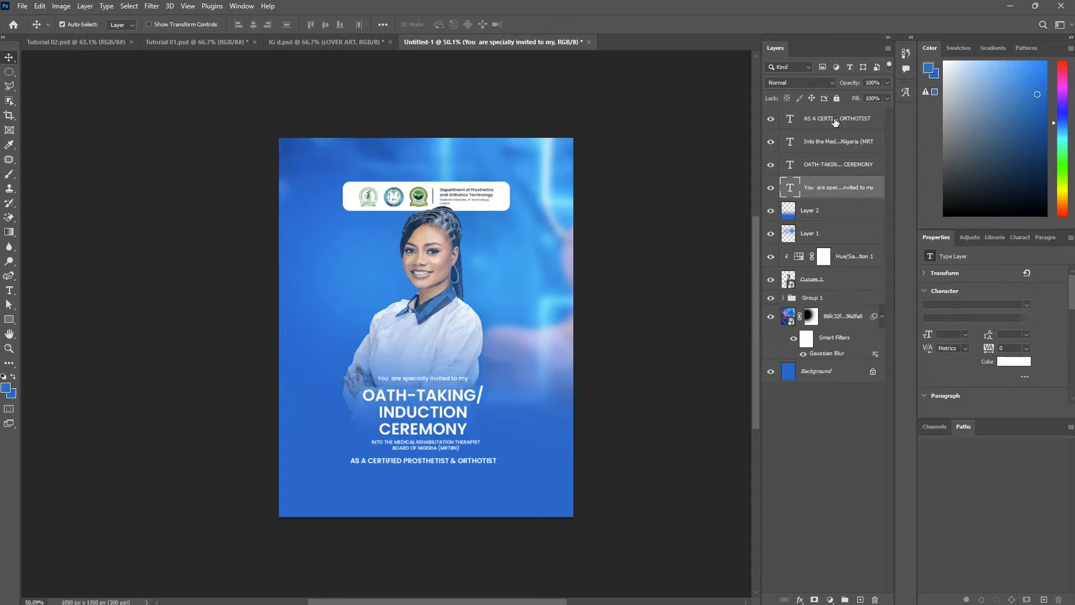
shift+click(835, 119)
key(shift+Up)
key(shift+Down)
key(shift+Up)
key(shift+Down)
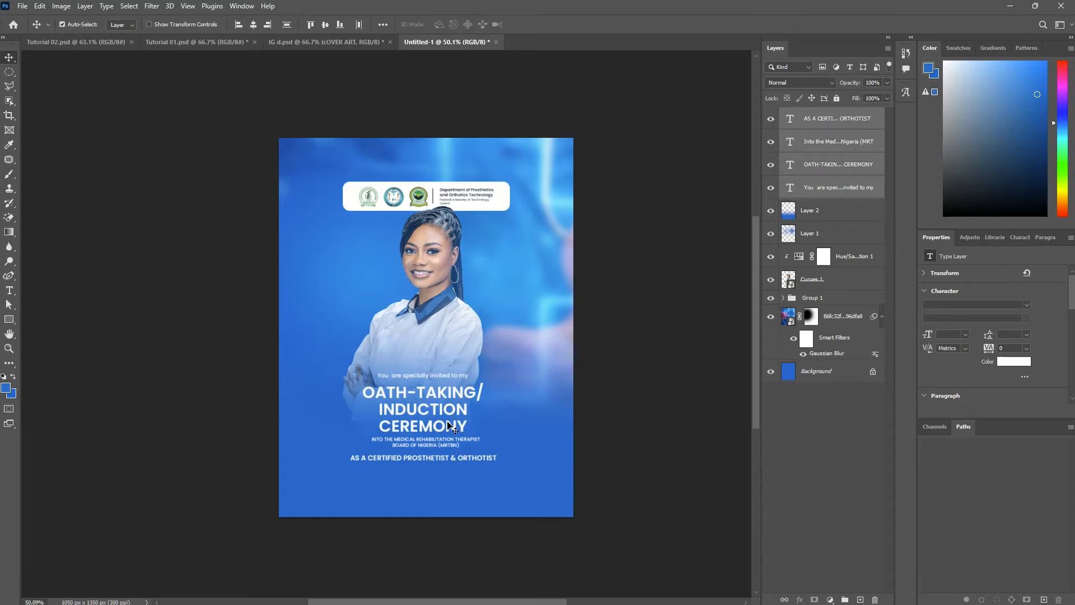
key(shift+Down)
key(Up)
key(Up)
key(Up)
key(Up)
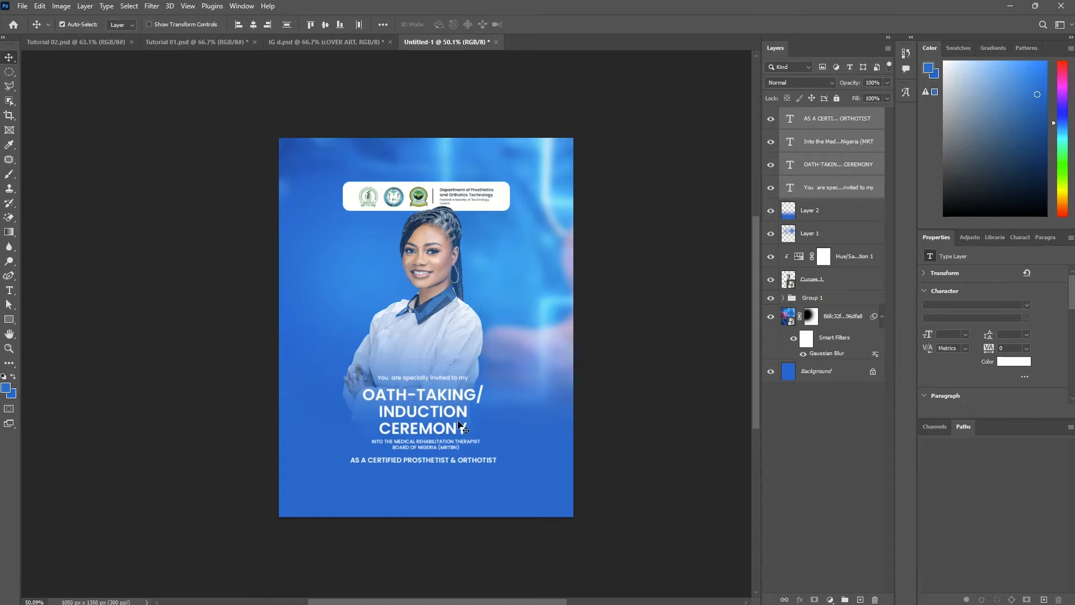
Step: Copy the winged medical staff graphic from Tutorial 01 into the Untitled-1 flyer above Layer 2 and place it at the flyer's lower-right edge
click(394, 482)
click(81, 42)
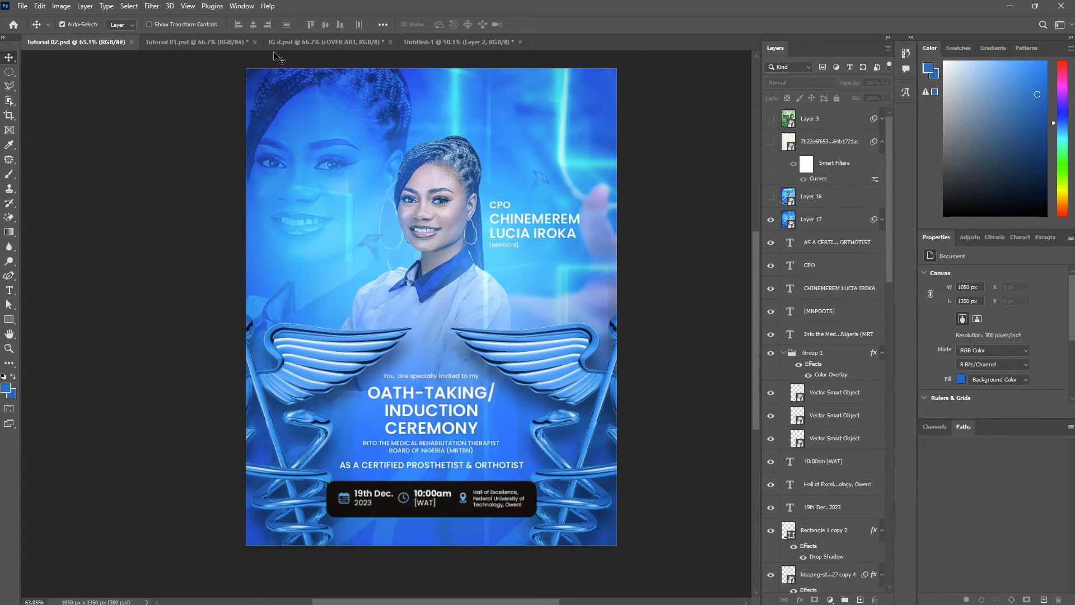
click(290, 44)
click(209, 41)
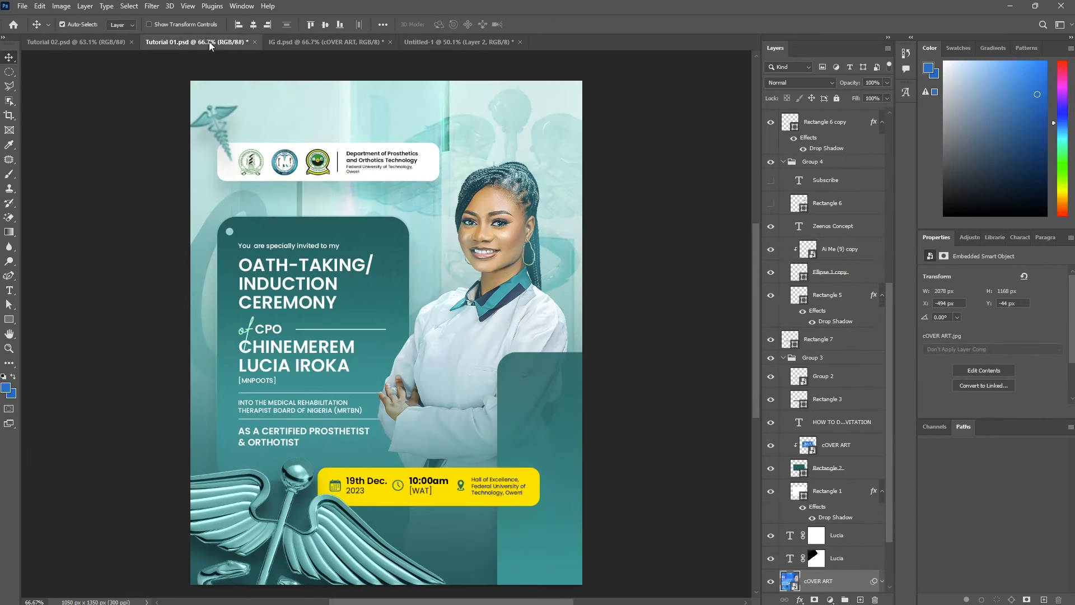
click(304, 480)
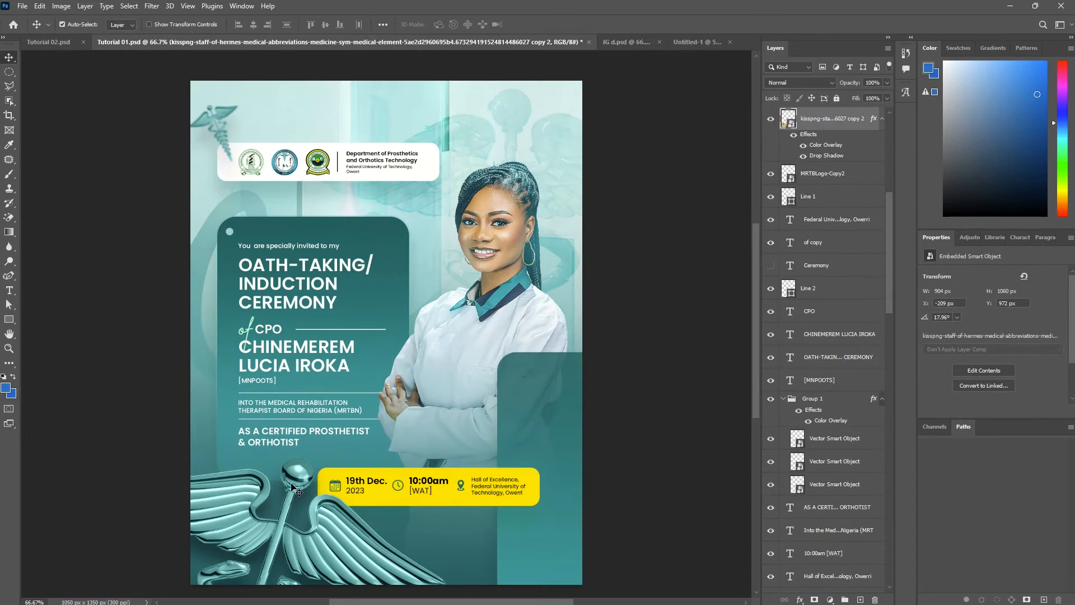
click(692, 40)
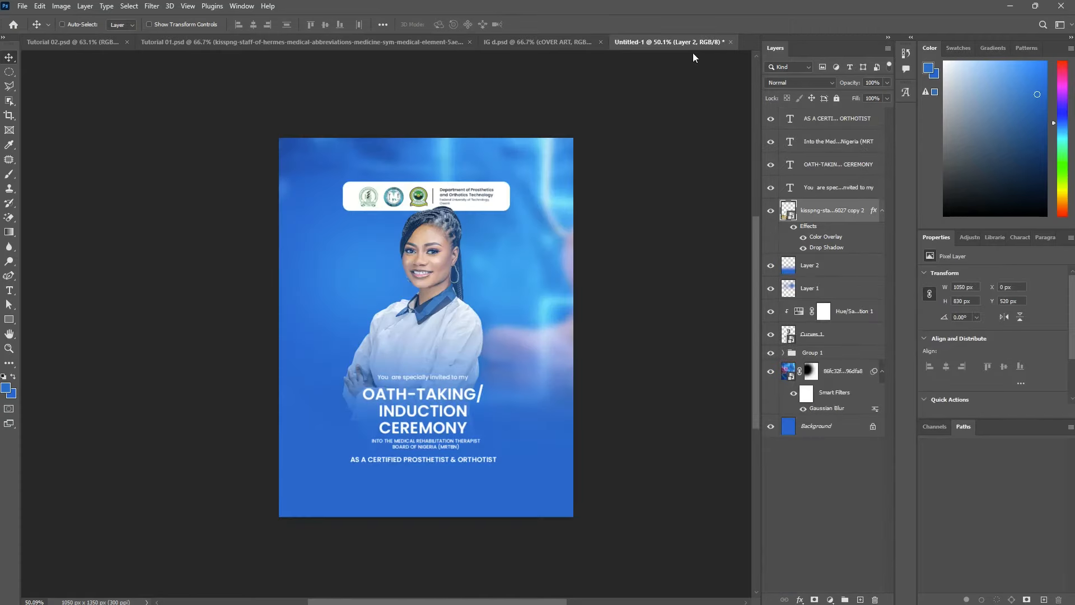
drag(330, 480, 555, 402)
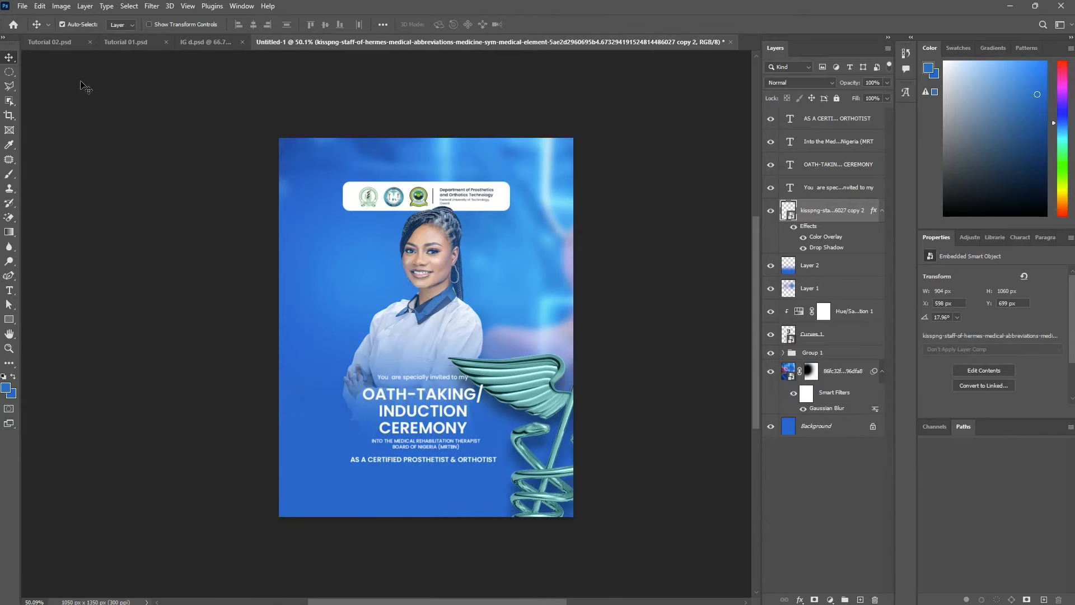
Step: Using Tutorial 02 as the reference, move the medical staff graphic up and inward beside the ceremony text, to about X 575 px, Y 623 px
click(63, 43)
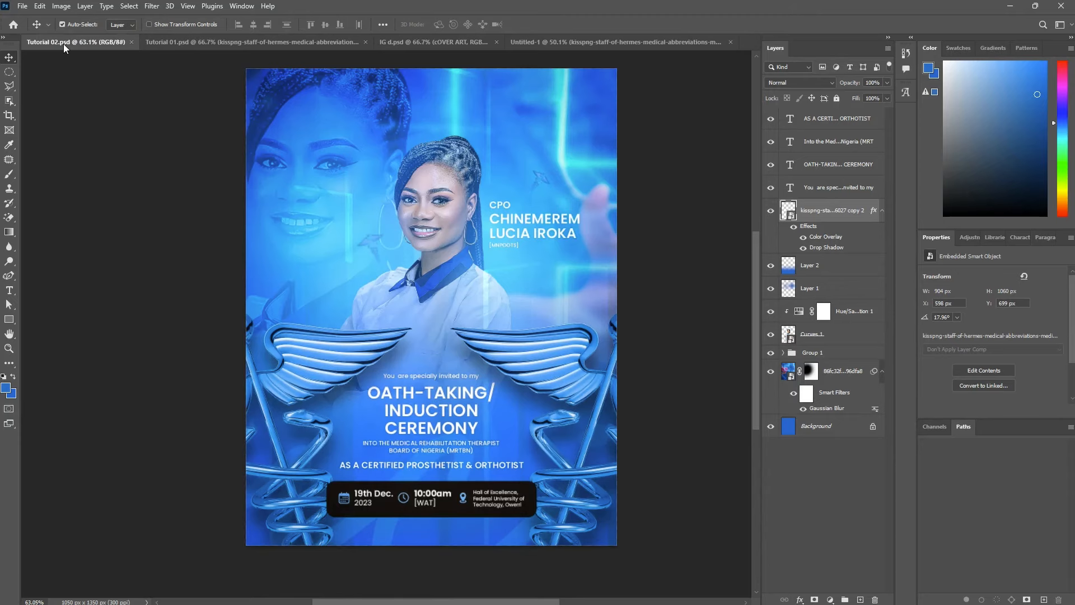
click(576, 43)
drag(544, 384, 540, 368)
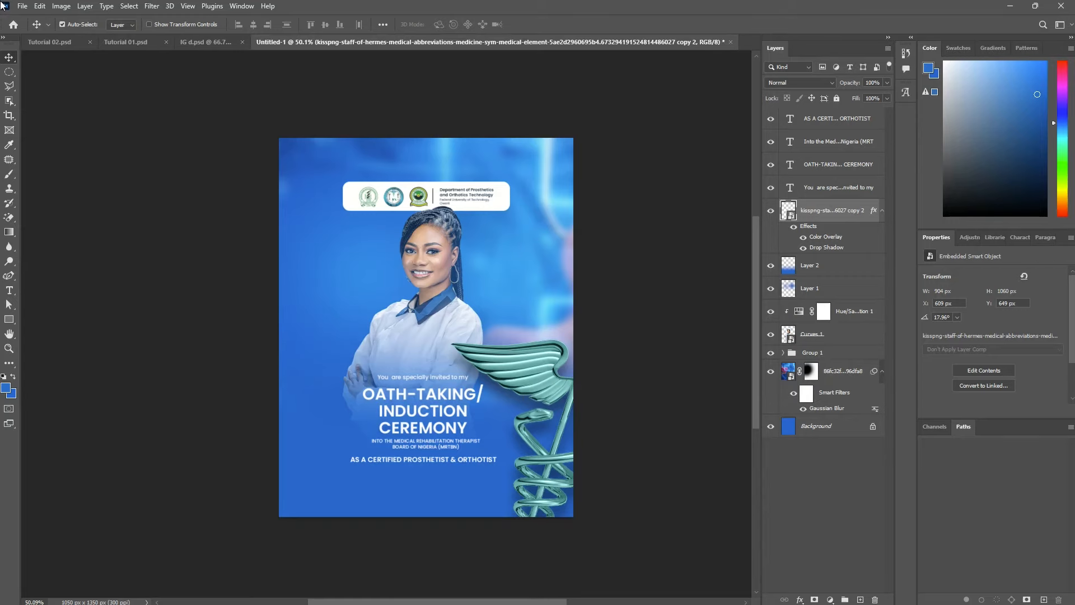
click(56, 43)
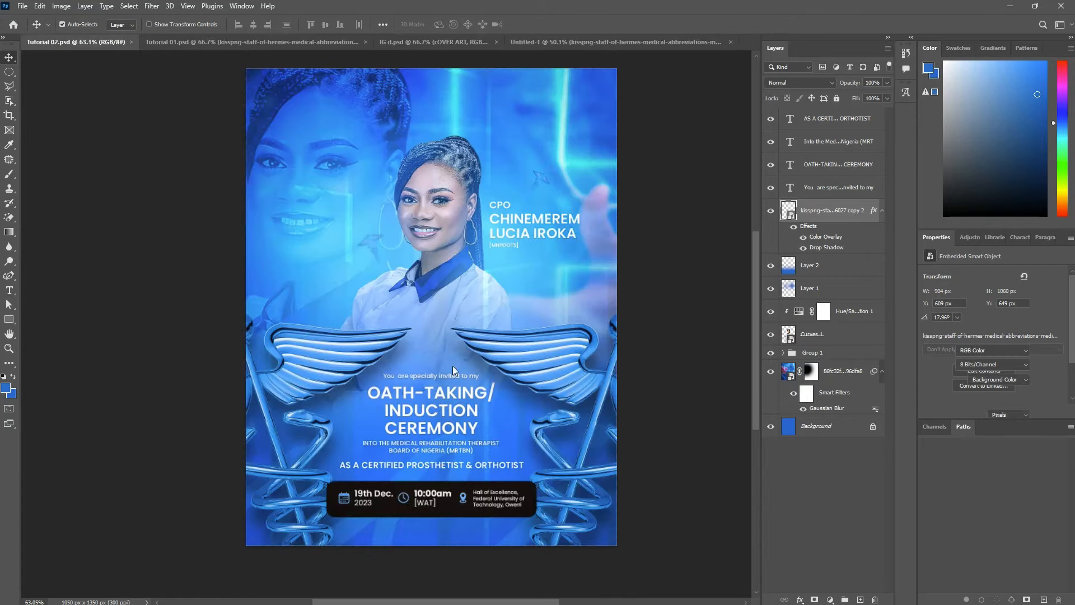
click(553, 43)
drag(527, 384, 520, 377)
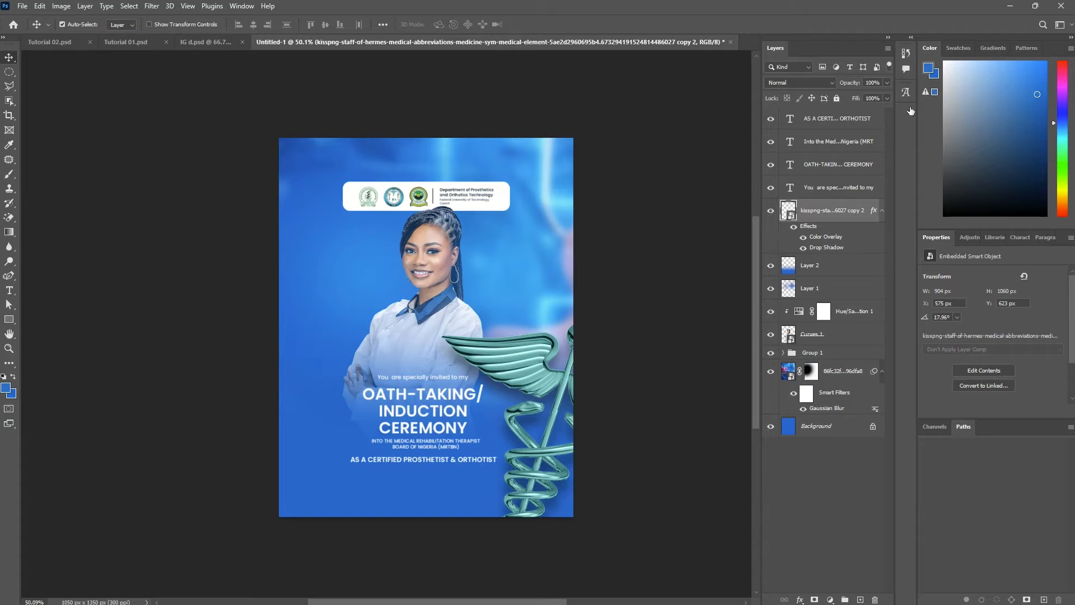
Step: Change the medical staff graphic's colour overlay to the deep blue #104d9a, starting from the flyer's background blue
double_click(869, 203)
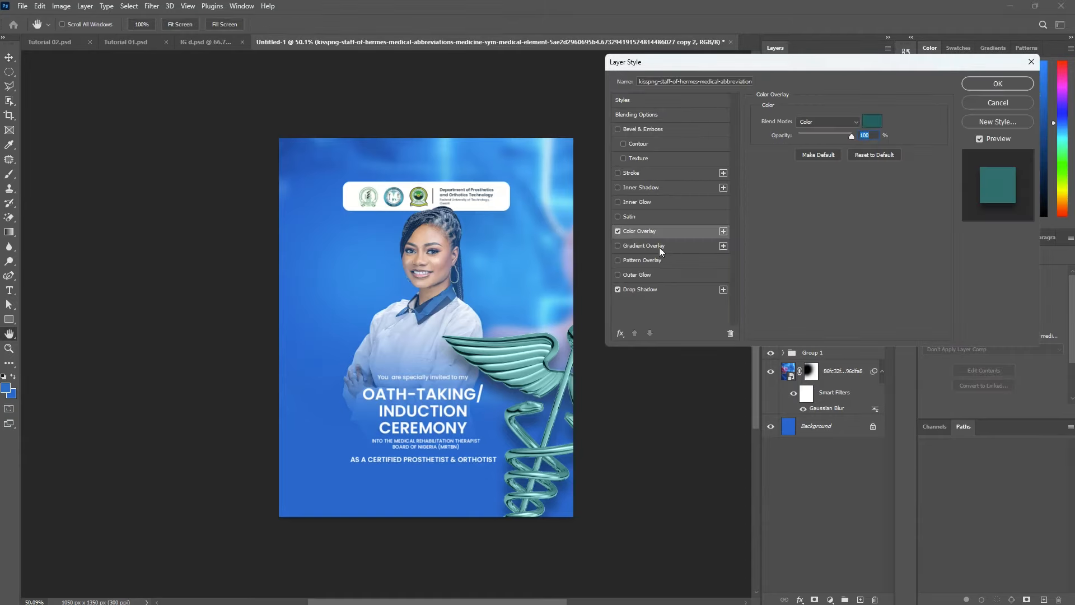
click(872, 122)
click(428, 497)
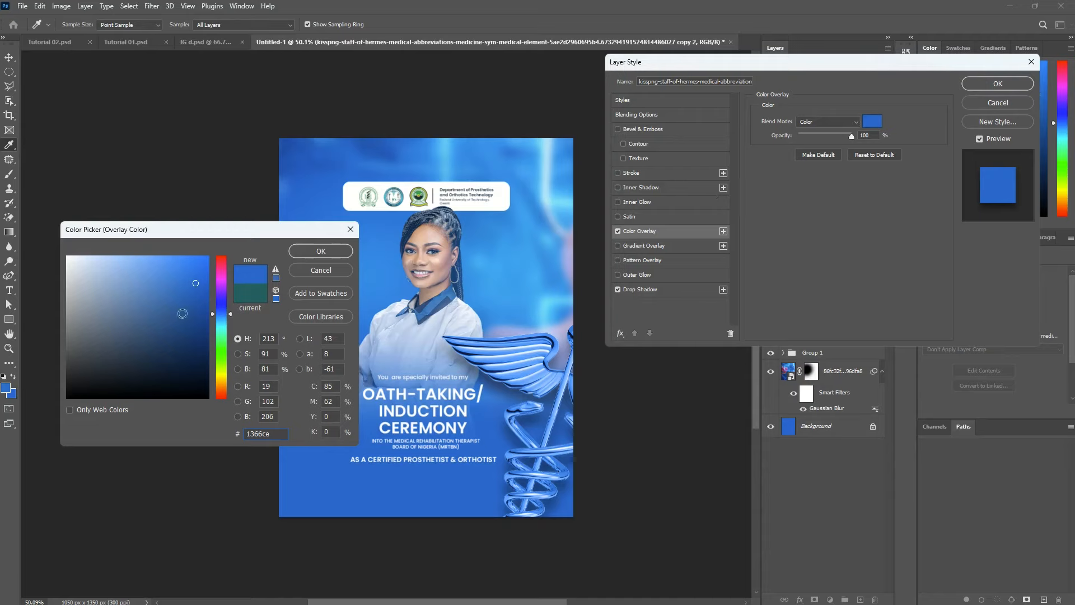
click(193, 311)
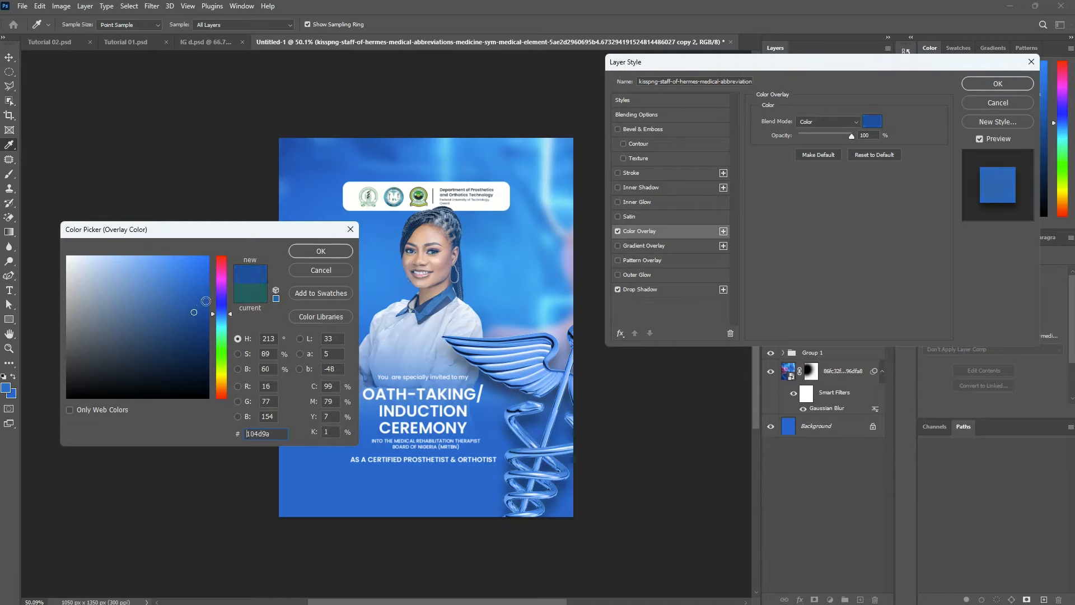
key(Return)
click(984, 86)
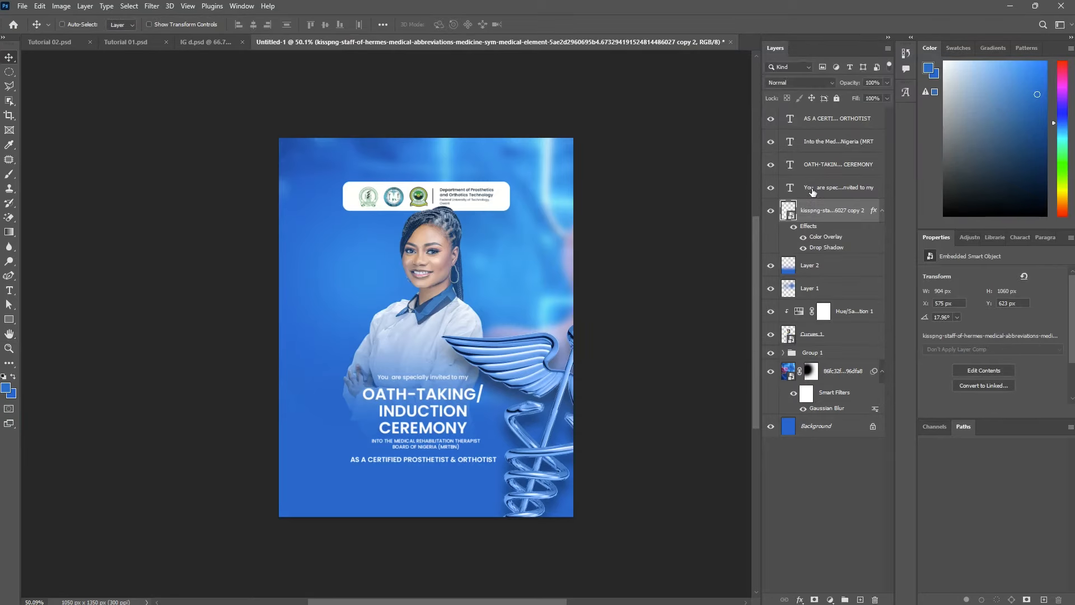
Step: Duplicate the blue medical staff graphic in place and flip the copy horizontally
key(ctrl+v)
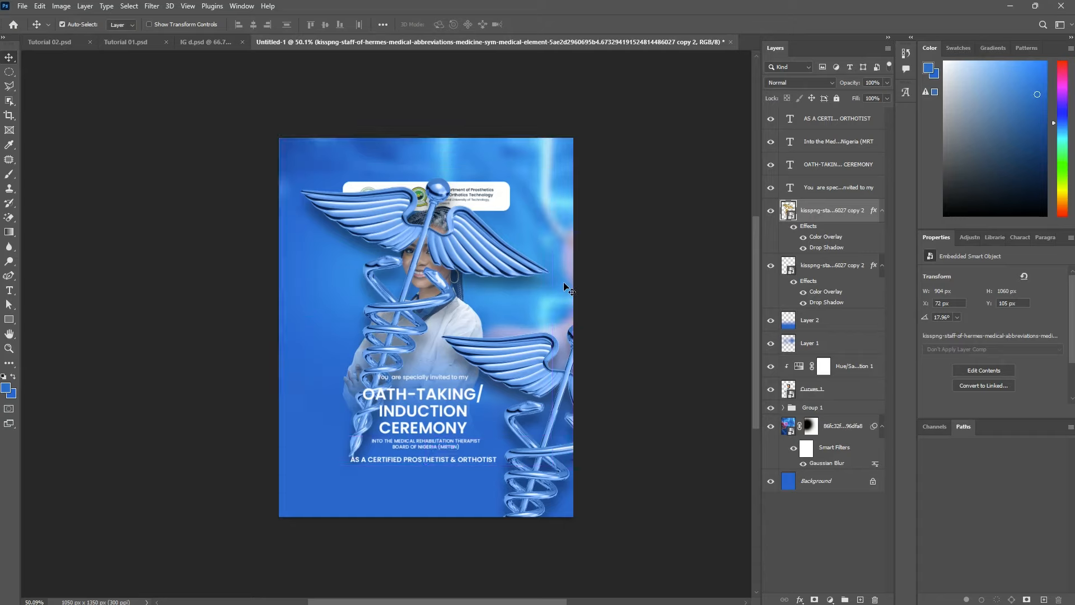
key(ctrl+z)
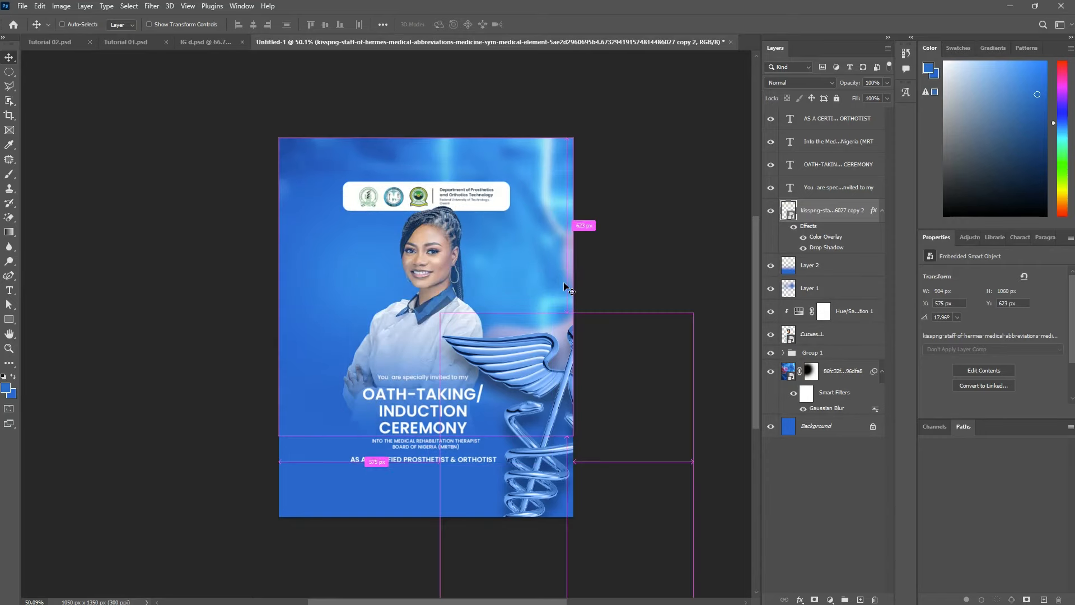
key(ctrl+j)
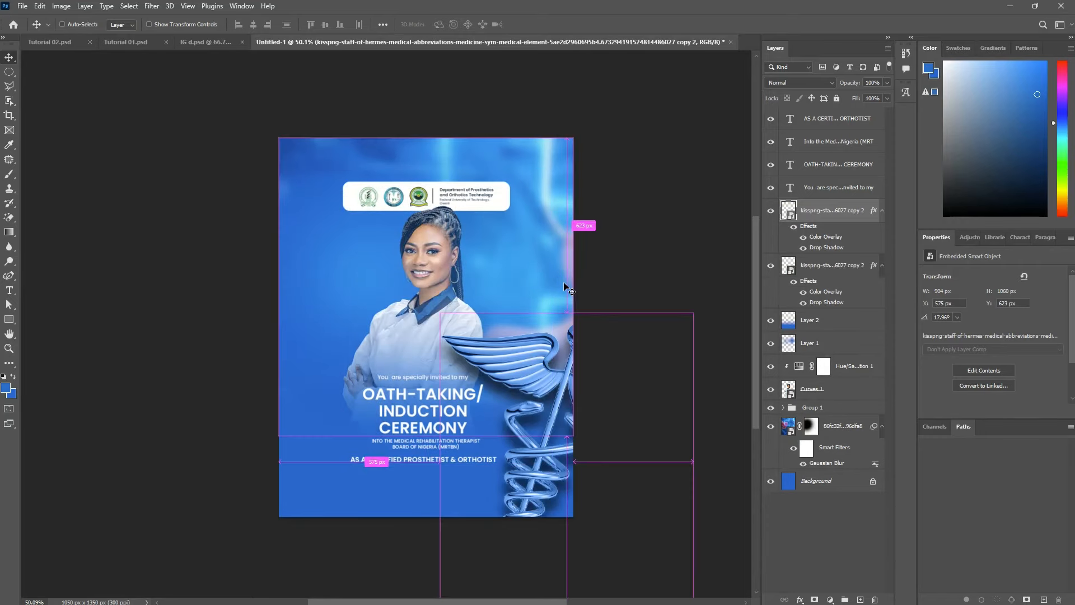
click(563, 285)
key(ctrl+t)
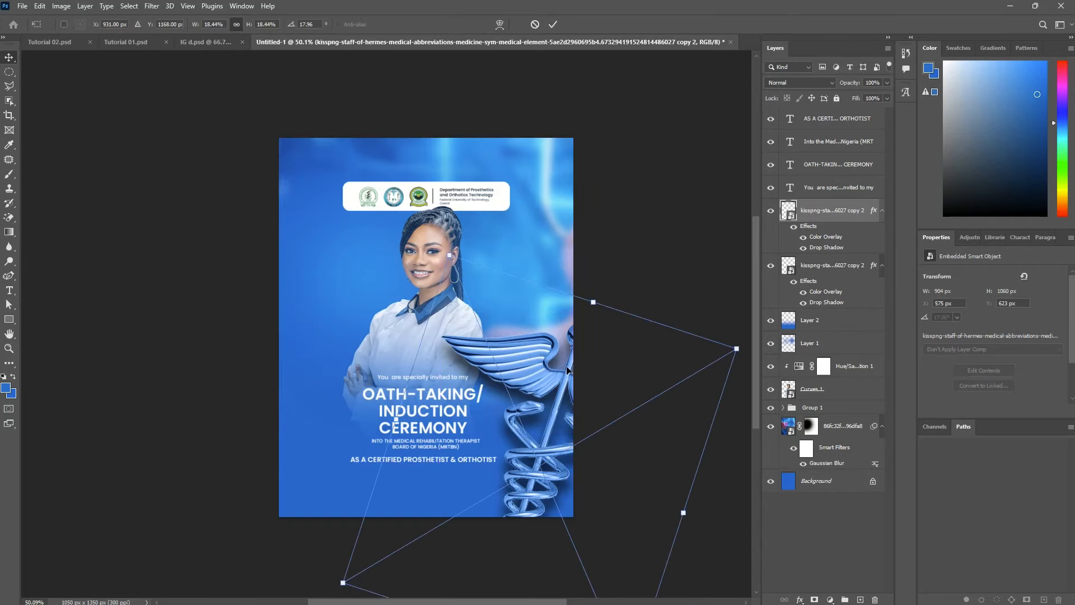
right_click(521, 390)
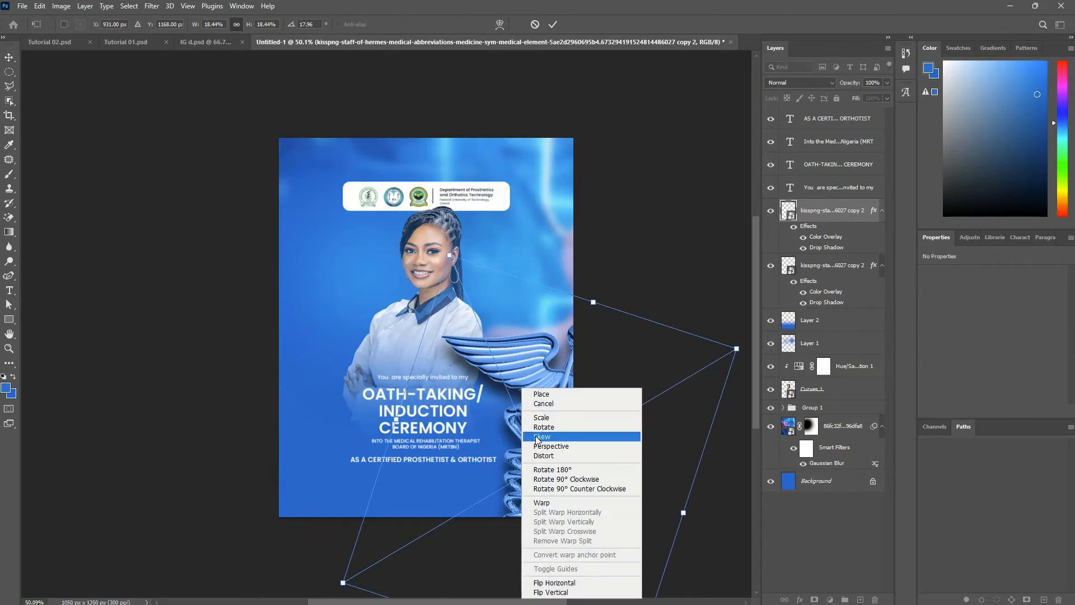
click(555, 583)
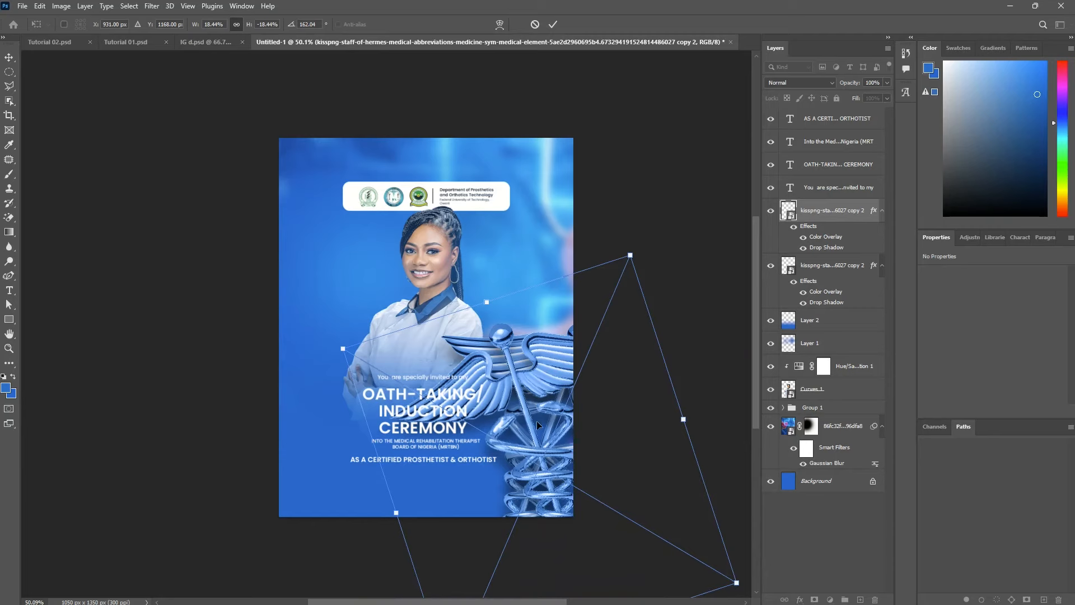
Step: Move the flipped medical staff copy straight across to the flyer's opposite edge, mirroring the original at about X -428 px, Y 623 px
drag(536, 412, 305, 419)
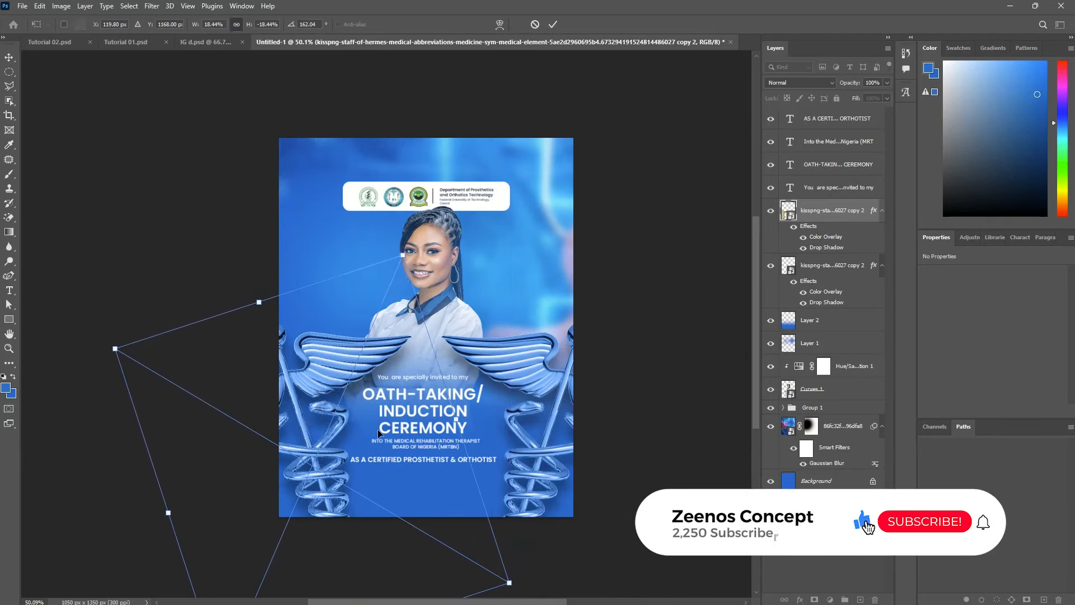
key(ctrl+z)
drag(504, 374, 280, 376)
key(Return)
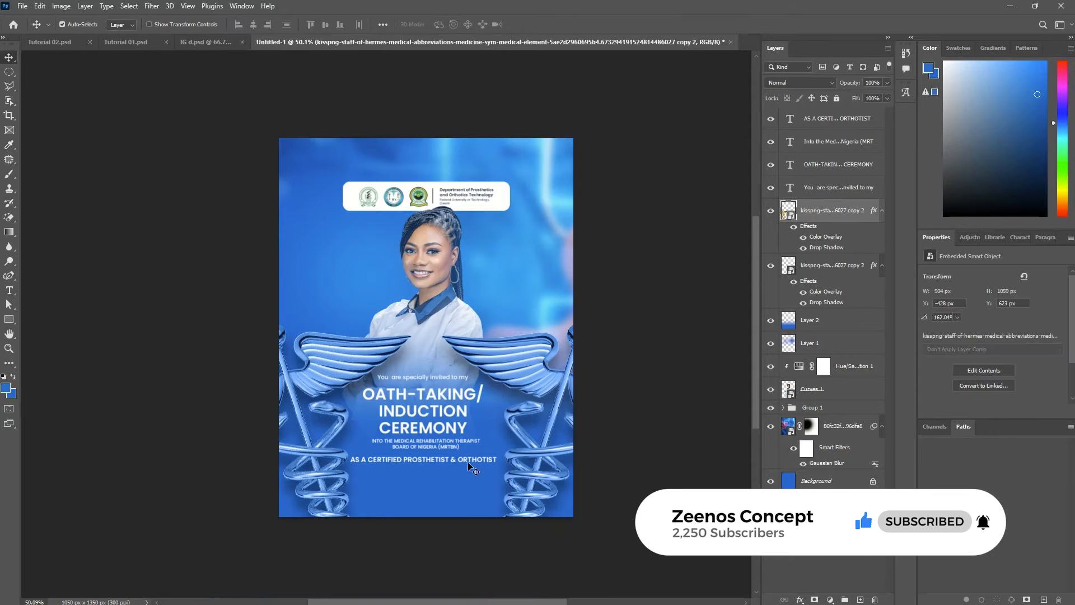
Step: Centre the "AS A CERTIFIED PROSTHETIST & ORTHOTIST" line horizontally on the canvas
click(469, 463)
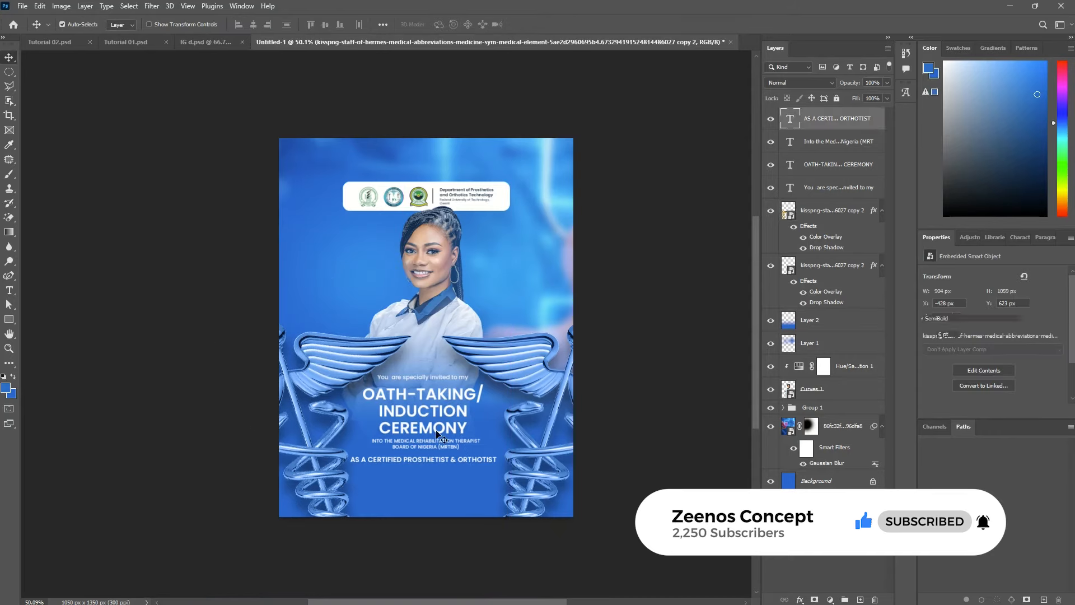
key(ctrl+a)
click(254, 25)
key(ctrl+d)
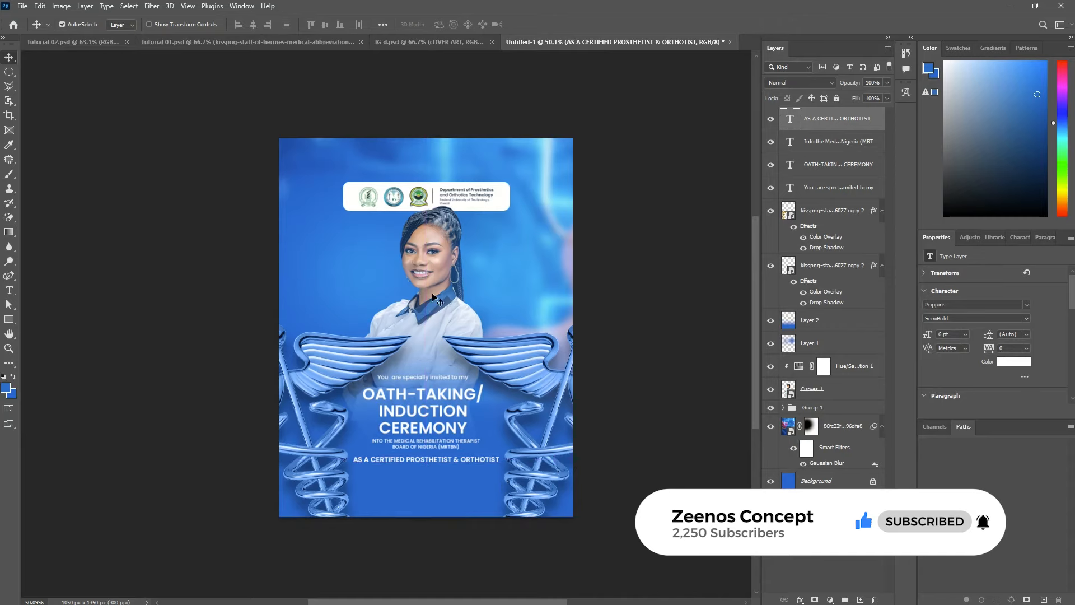
Step: Compare with Tutorial 02 and enlarge the inductee photo in Untitled-1 to about 556 × 1255 px, keeping its top just beneath the header
click(98, 43)
click(538, 41)
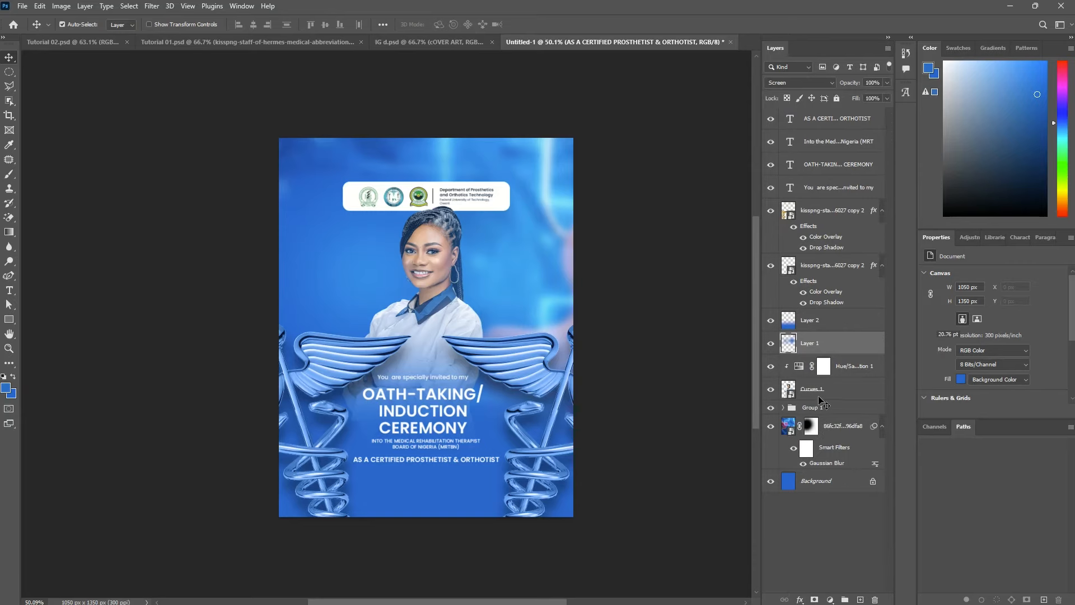
scroll(822, 395, down, 1)
click(829, 392)
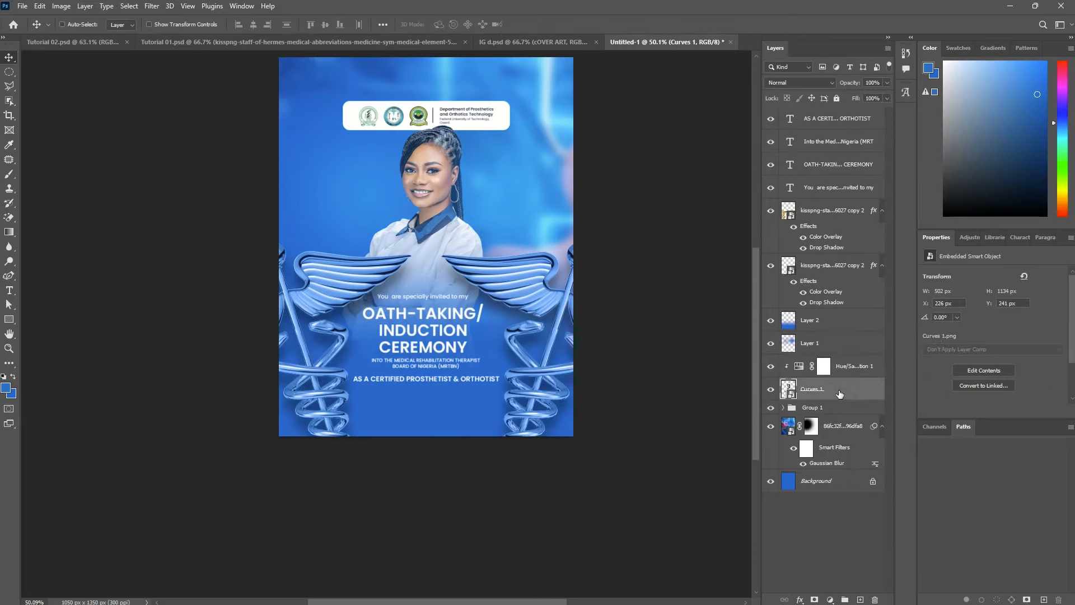
key(ctrl+t)
drag(410, 441, 405, 478)
key(Return)
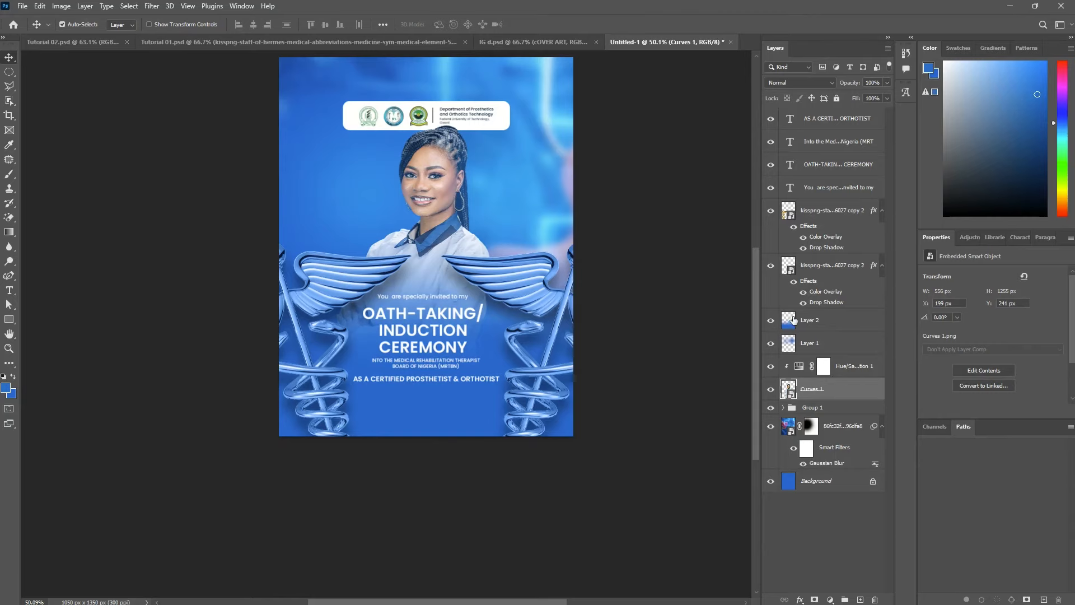
Step: Select the header group, inductee photo, its hue/saturation adjustment and Layer 1, and move them up together by about 70 px
ctrl+click(839, 408)
ctrl+click(859, 359)
ctrl+click(860, 344)
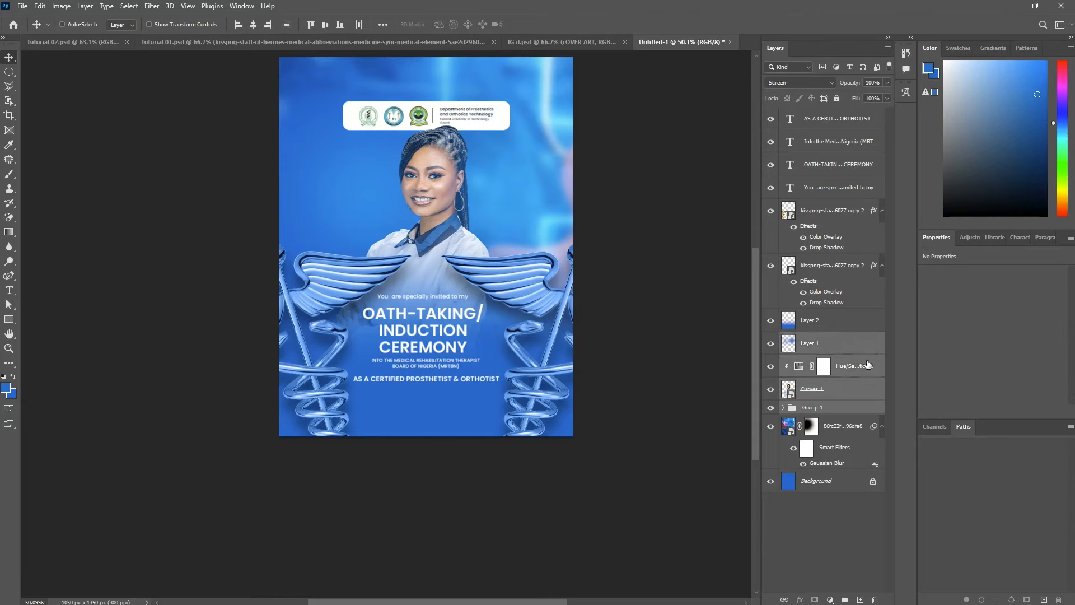
key(shift+Up)
key(shift+Up)
key(shift+Up)
key(shift+Up)
key(shift+Up)
key(shift+Down)
key(shift+Up)
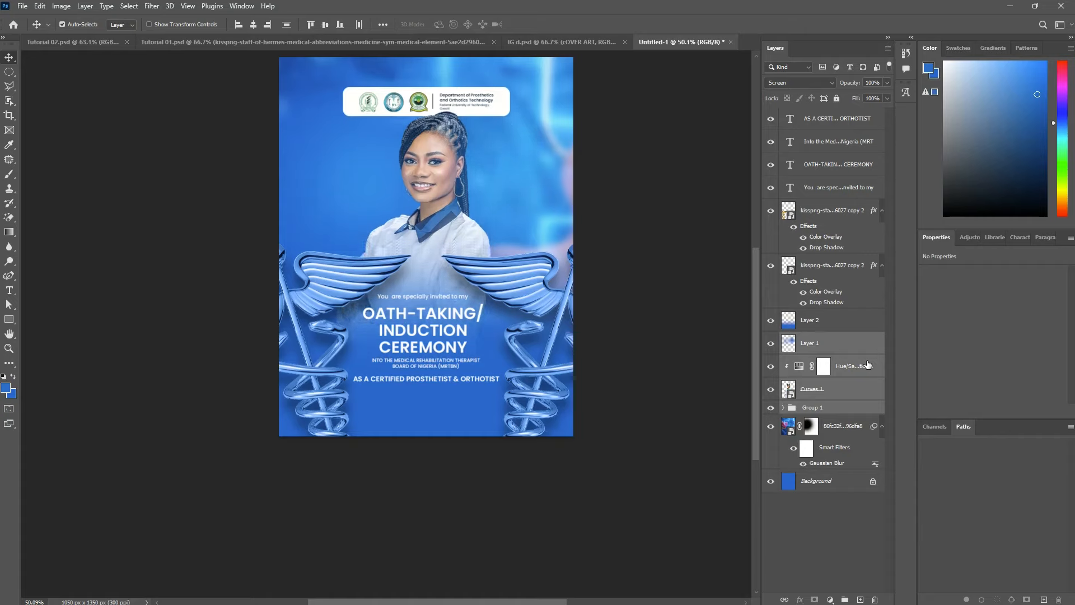
key(shift+Up)
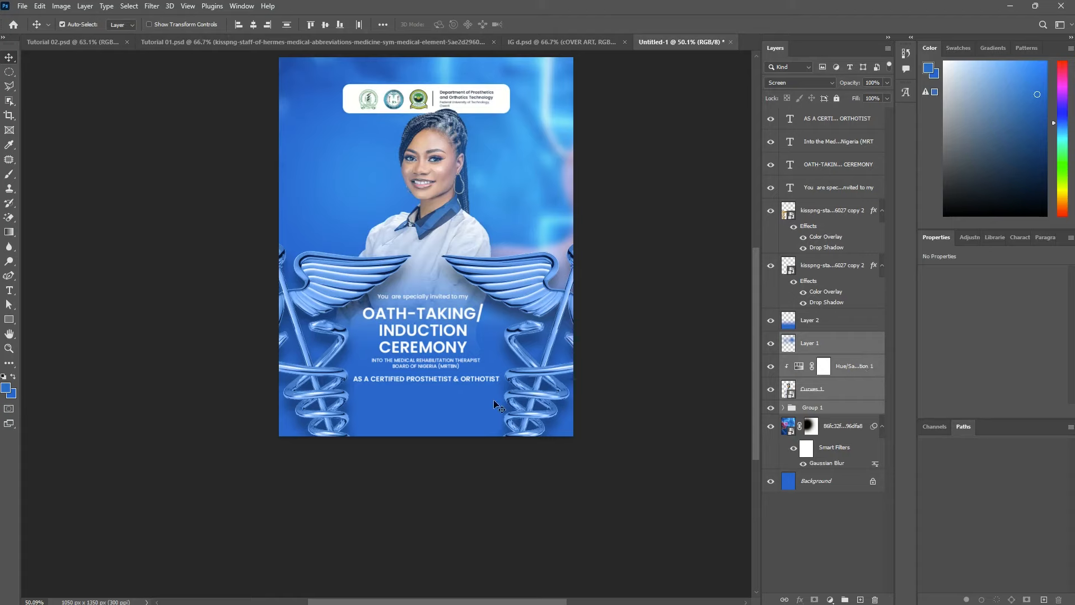
key(shift+Up)
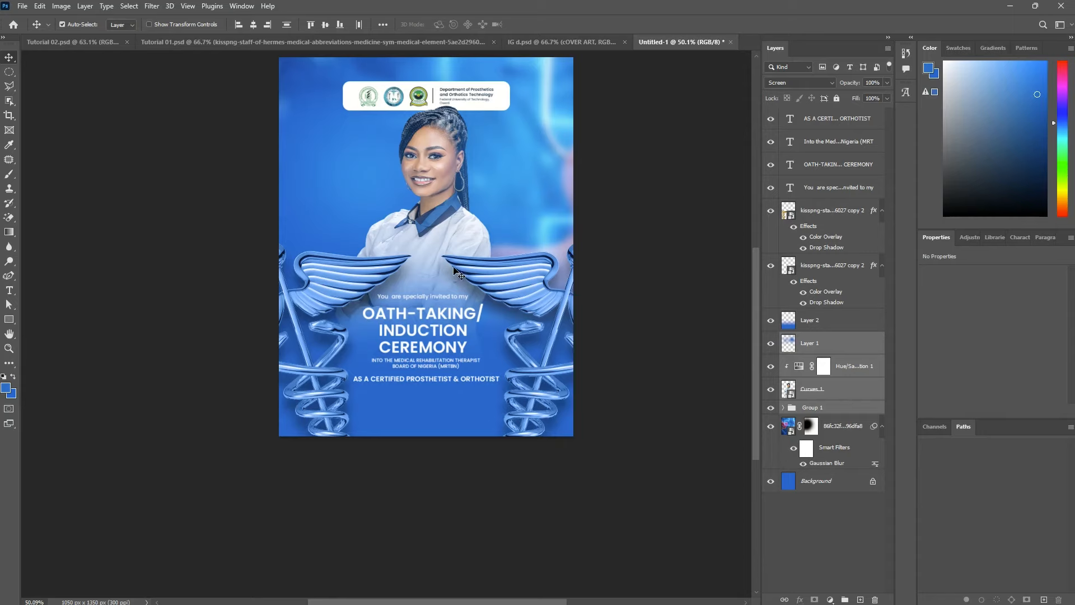
Step: Copy the beige room image from Tutorial 01 into Untitled-1 above the masked background photo and place it at X -56 px, Y -287 px
click(862, 429)
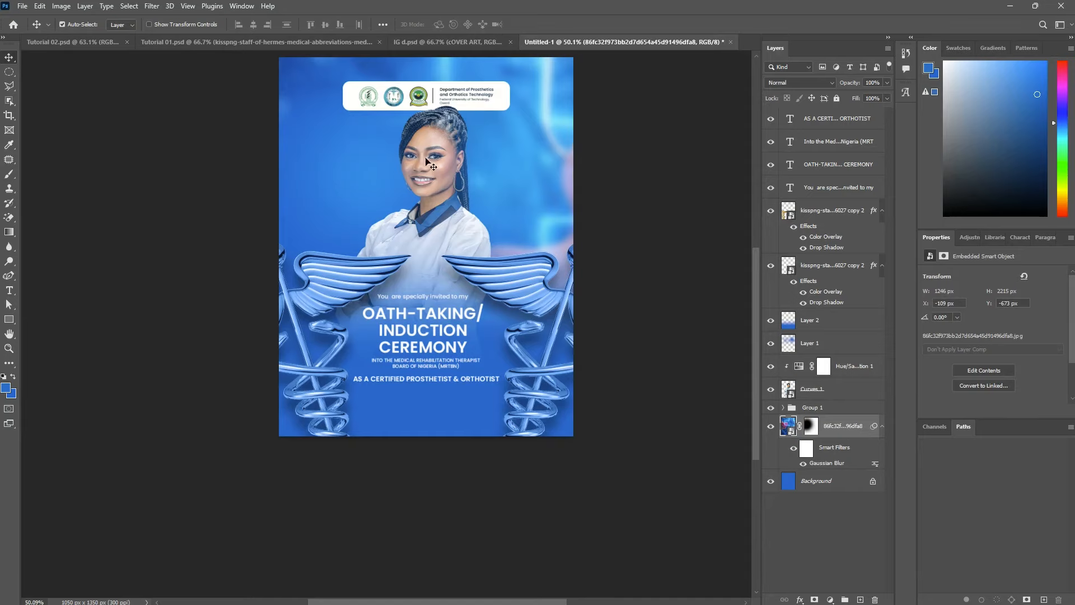
click(104, 42)
click(307, 46)
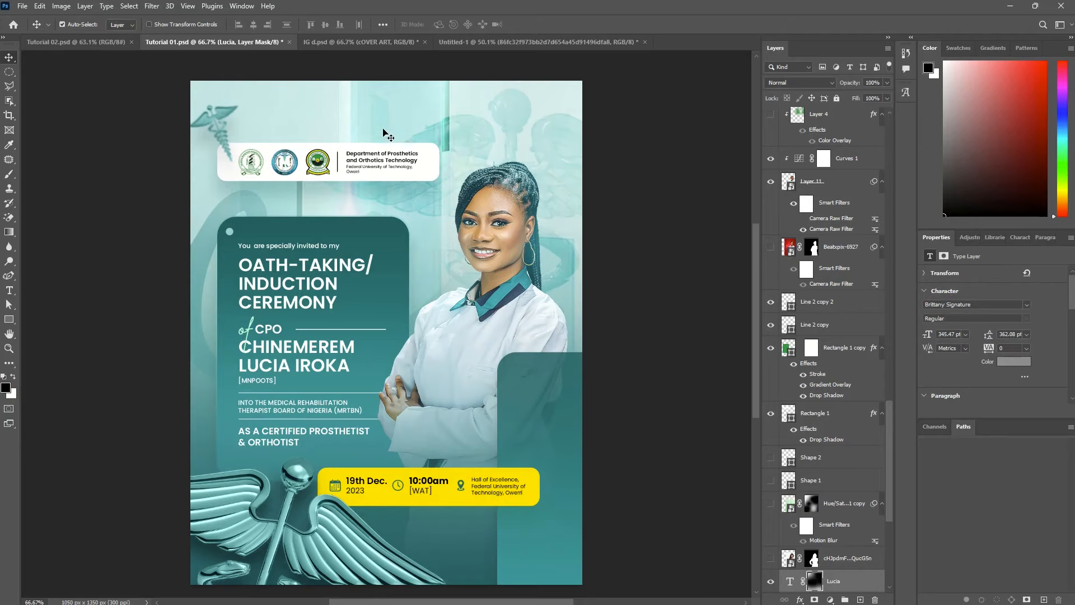
scroll(829, 476, down, 10)
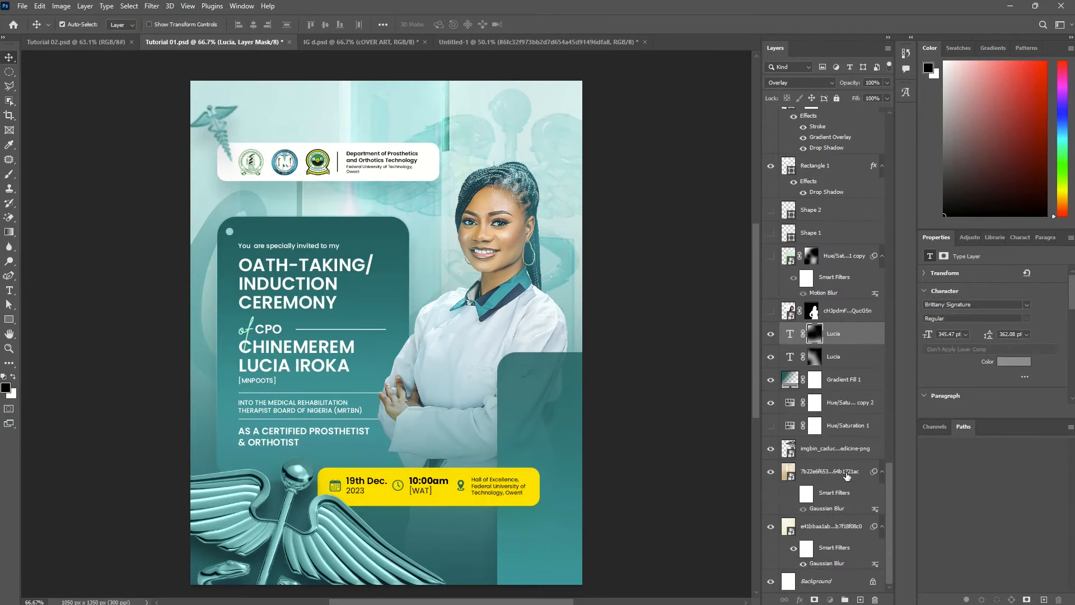
click(845, 474)
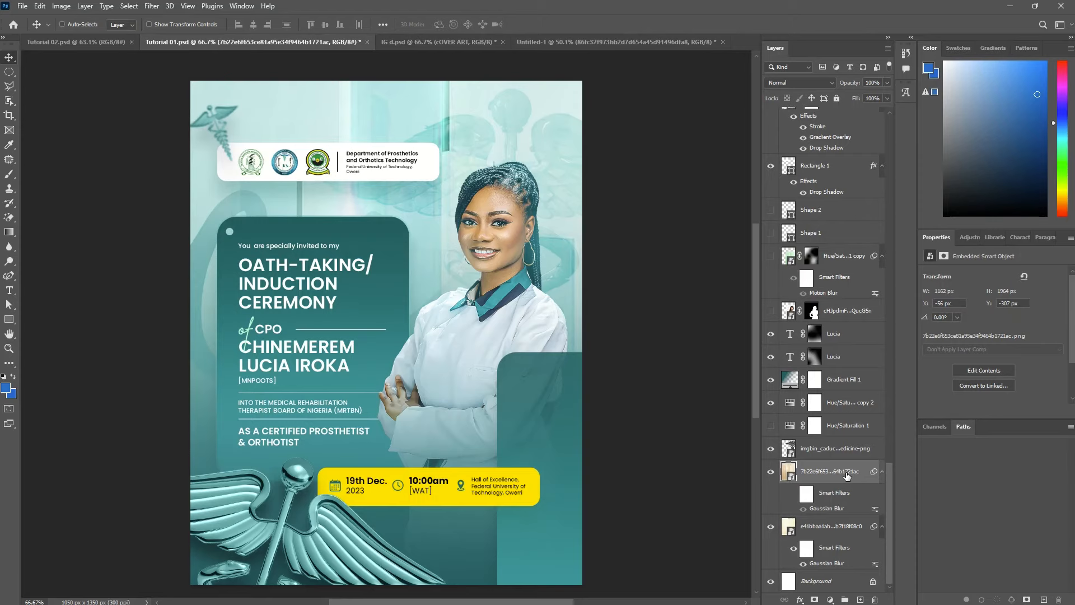
click(545, 42)
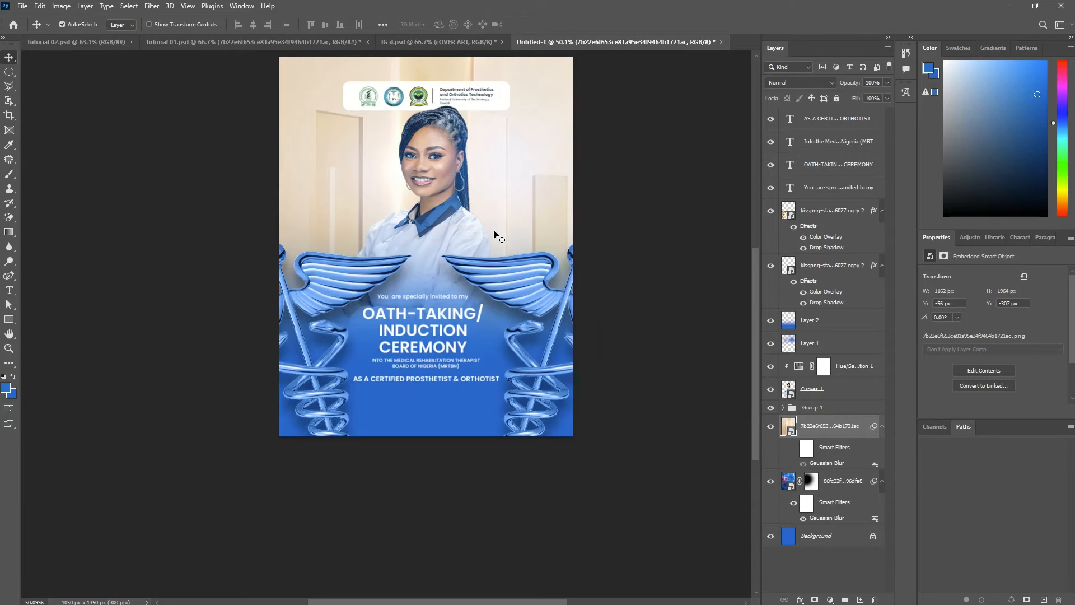
key(ctrl+t)
key(Return)
key(Return)
Step: Try the Overlay blend mode on the beige room image
click(791, 82)
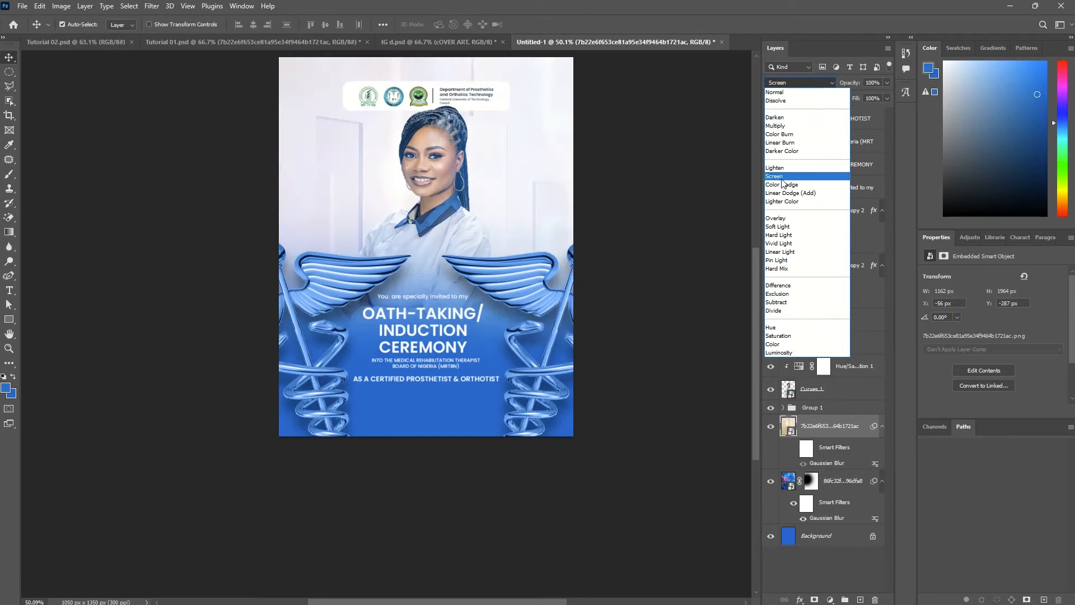
click(780, 219)
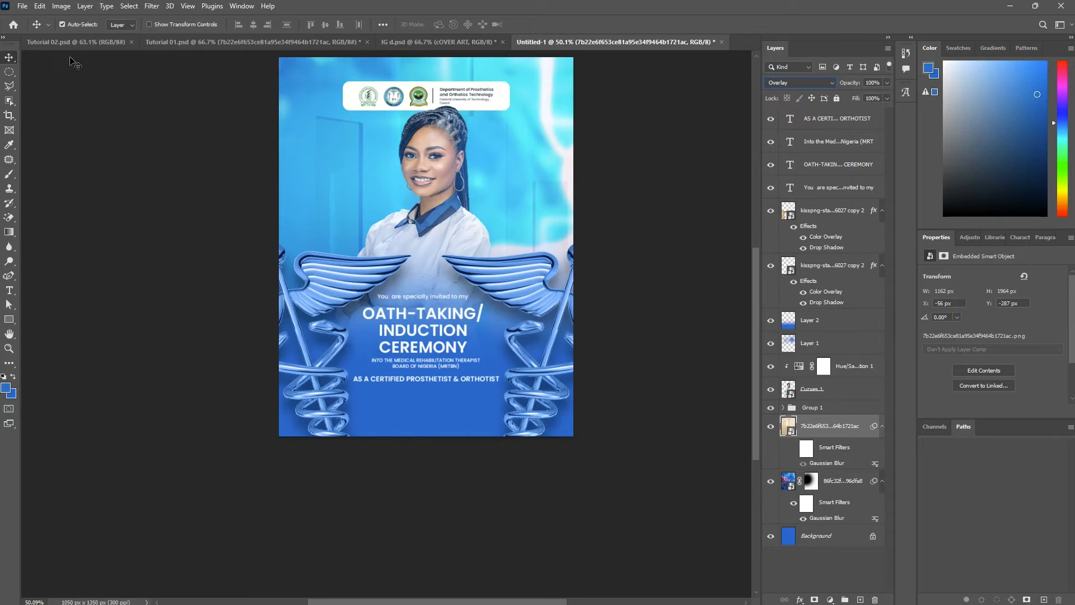
Step: Check the room image layers' blend mode in Tutorial 02 and set the Untitled-1 room image to Divide
click(88, 42)
scroll(843, 388, down, 5)
scroll(836, 385, down, 10)
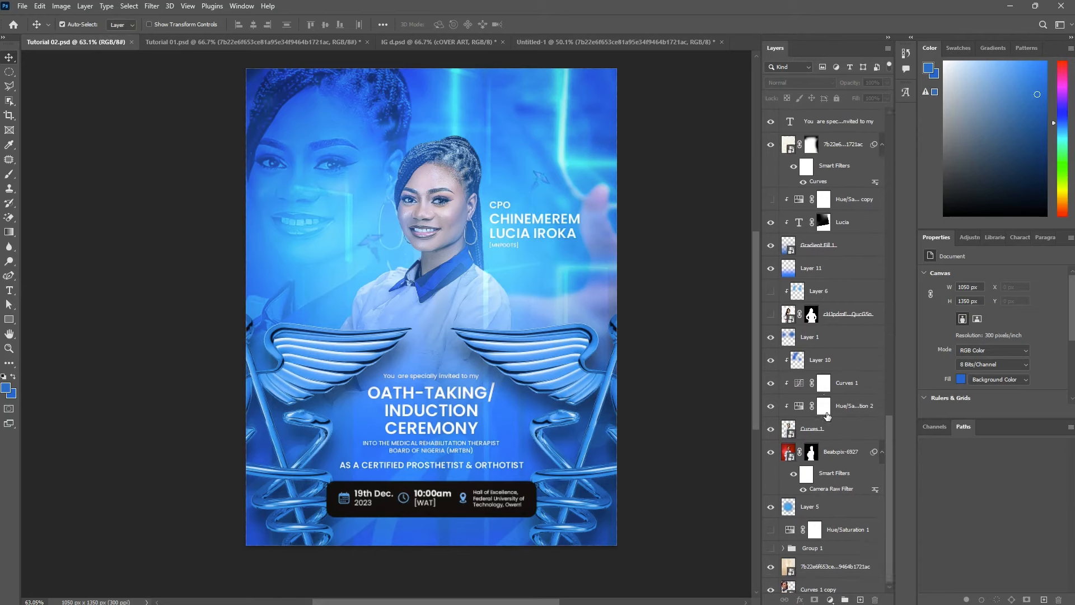
click(825, 469)
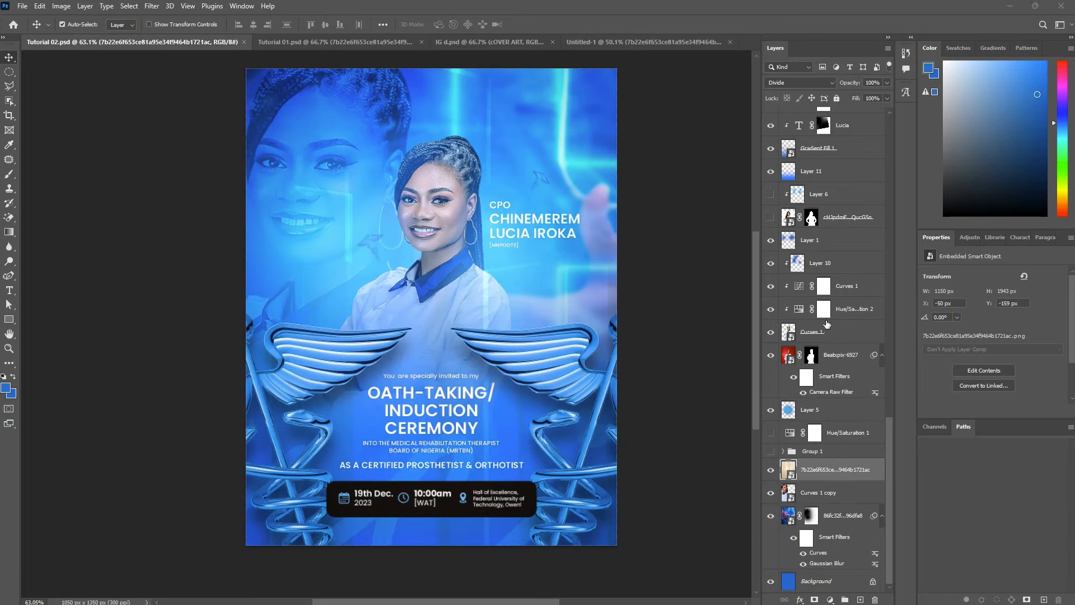
scroll(827, 301, up, 5)
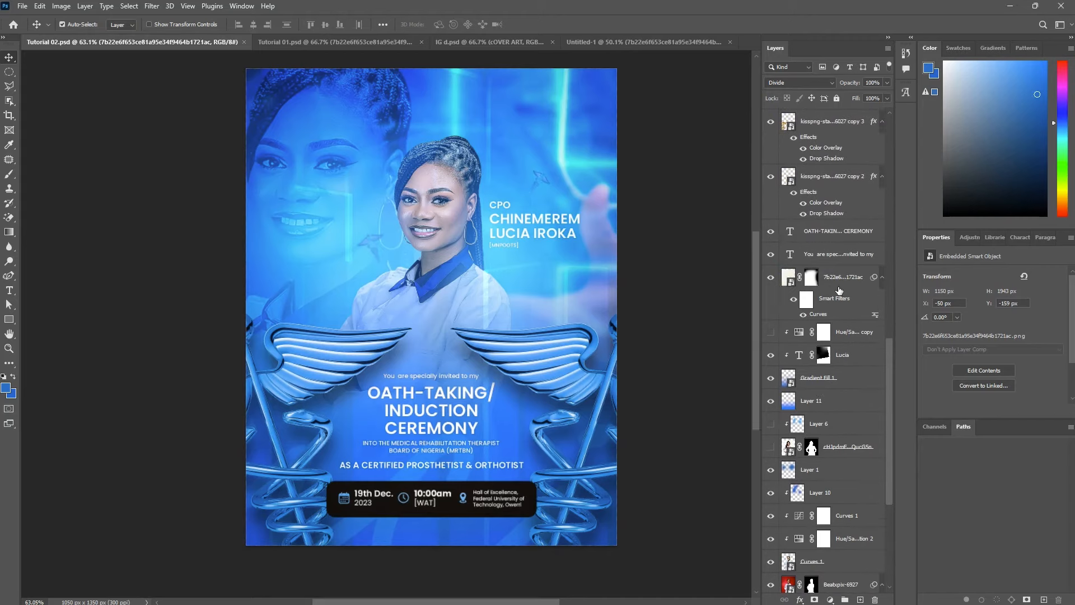
click(837, 286)
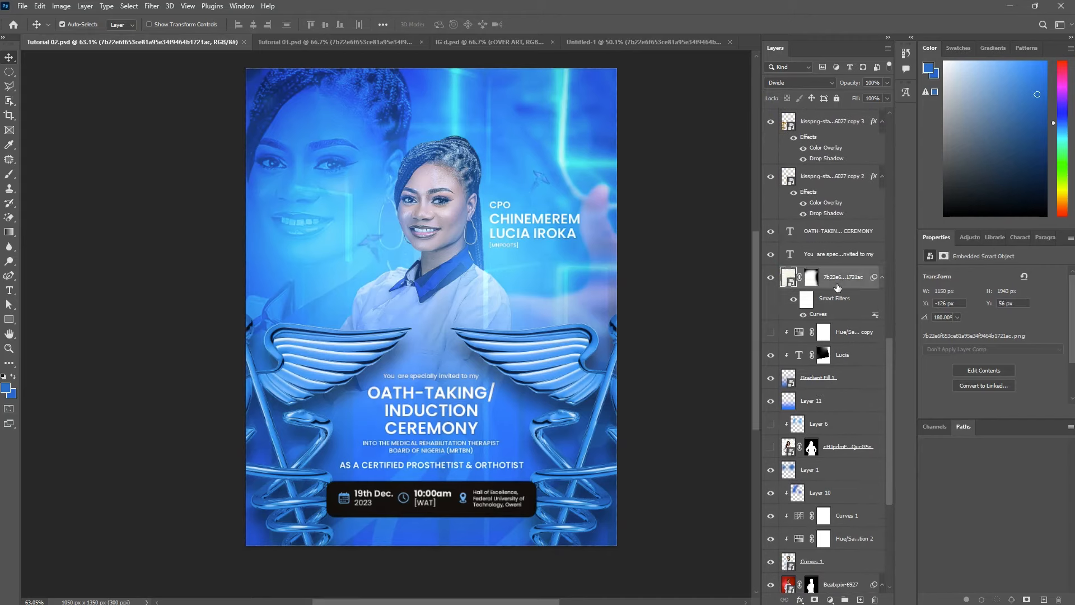
click(646, 49)
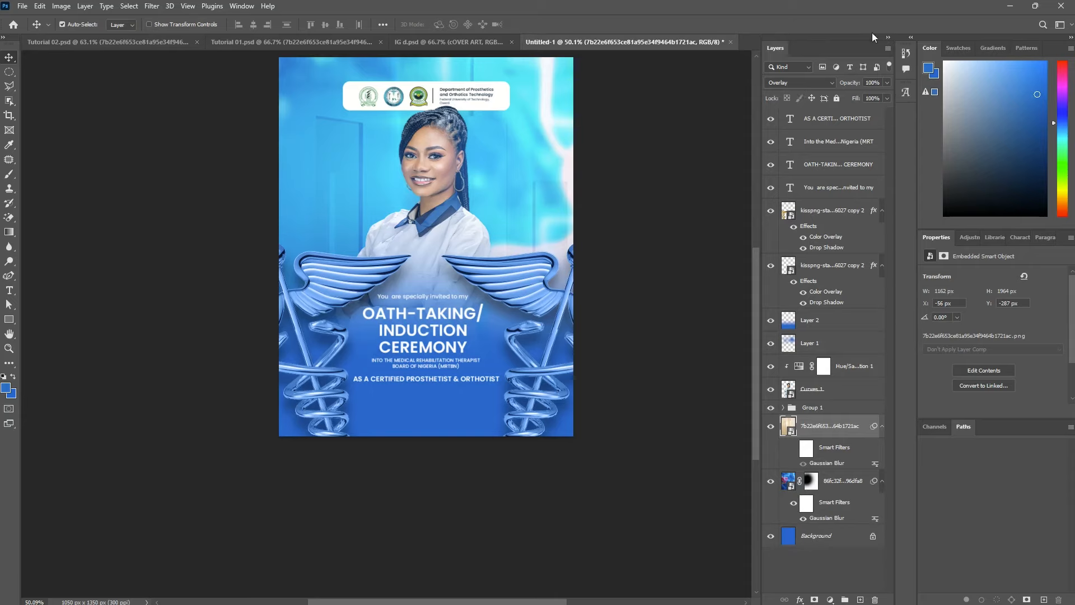
click(791, 85)
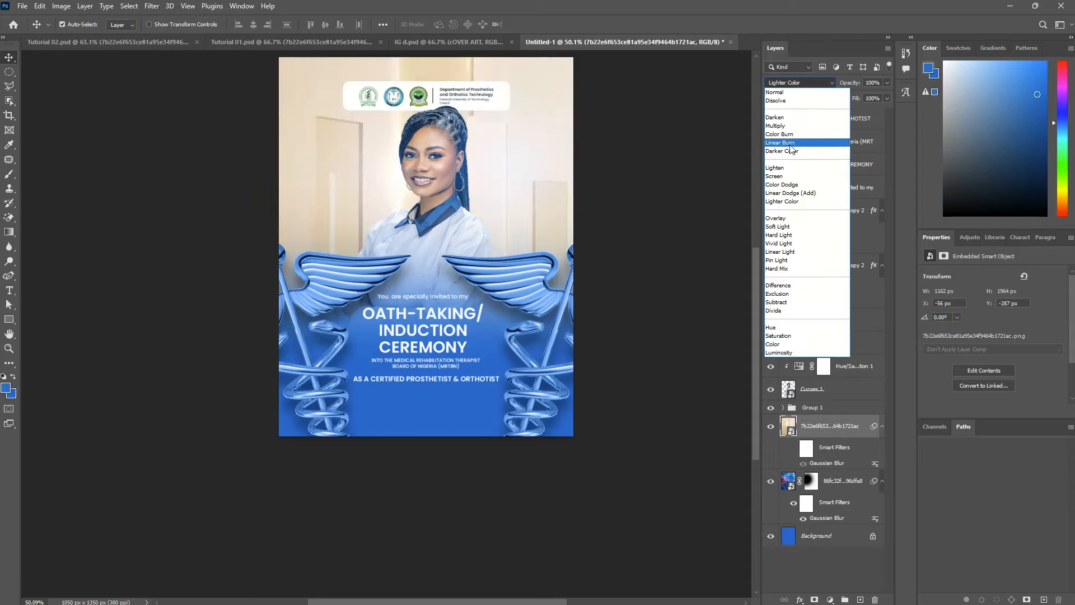
click(783, 313)
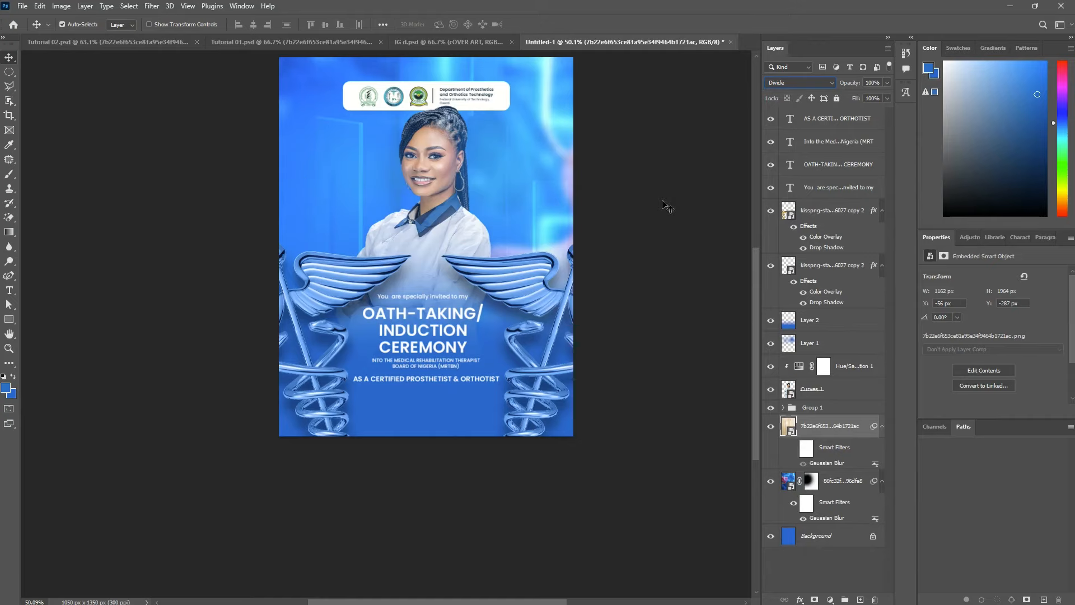
Step: Reposition the Divide-blended room image in Untitled-1 to X -66 px, Y -267 px
click(616, 242)
scroll(593, 249, up, 1)
scroll(593, 249, up, 2)
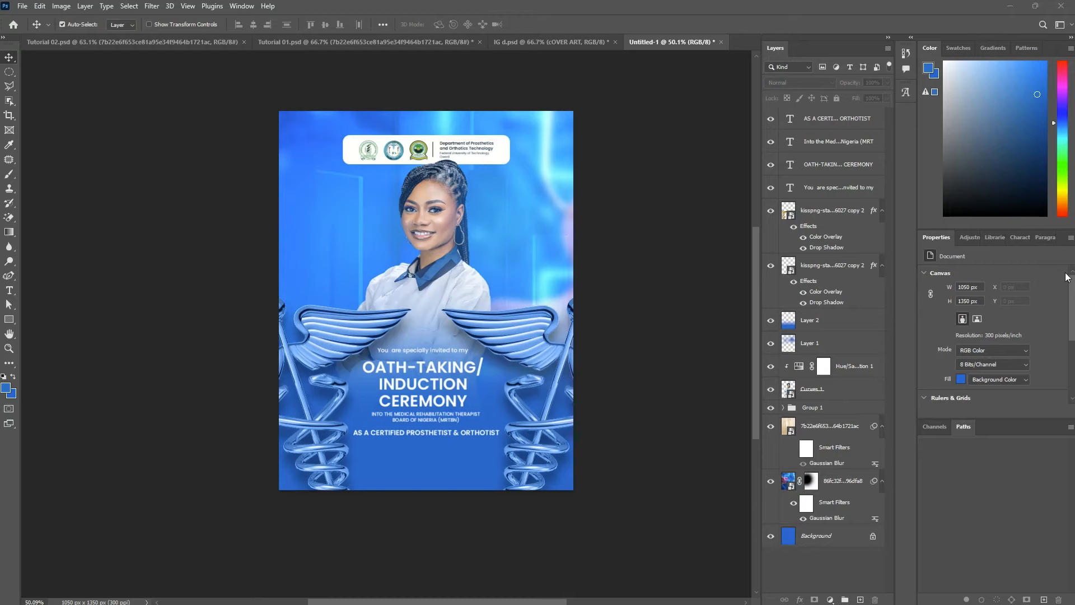
click(853, 428)
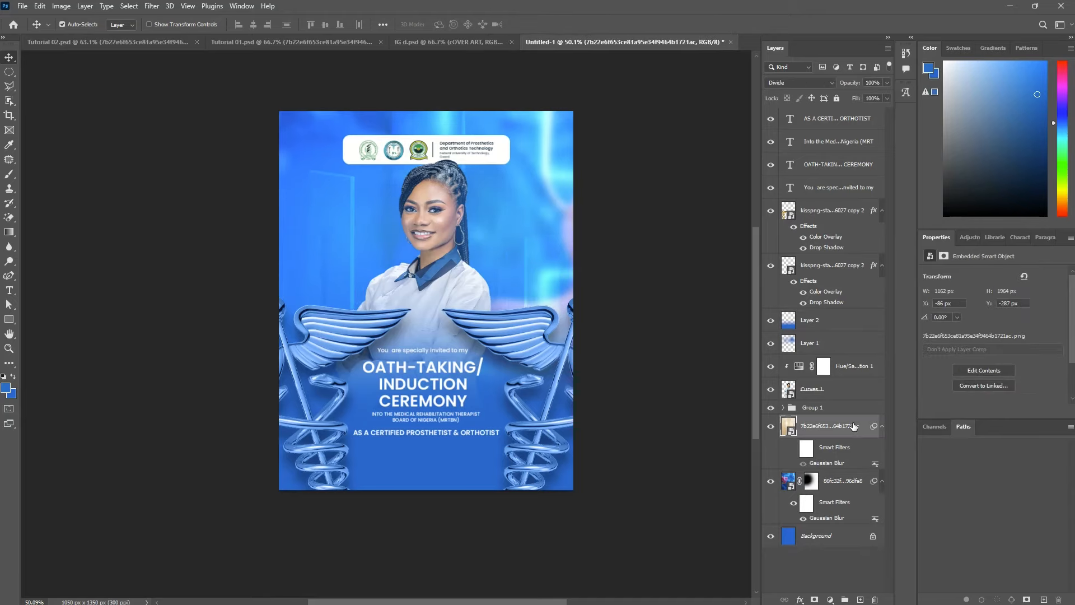
key(shift+Right)
key(shift+Down)
key(shift+Right)
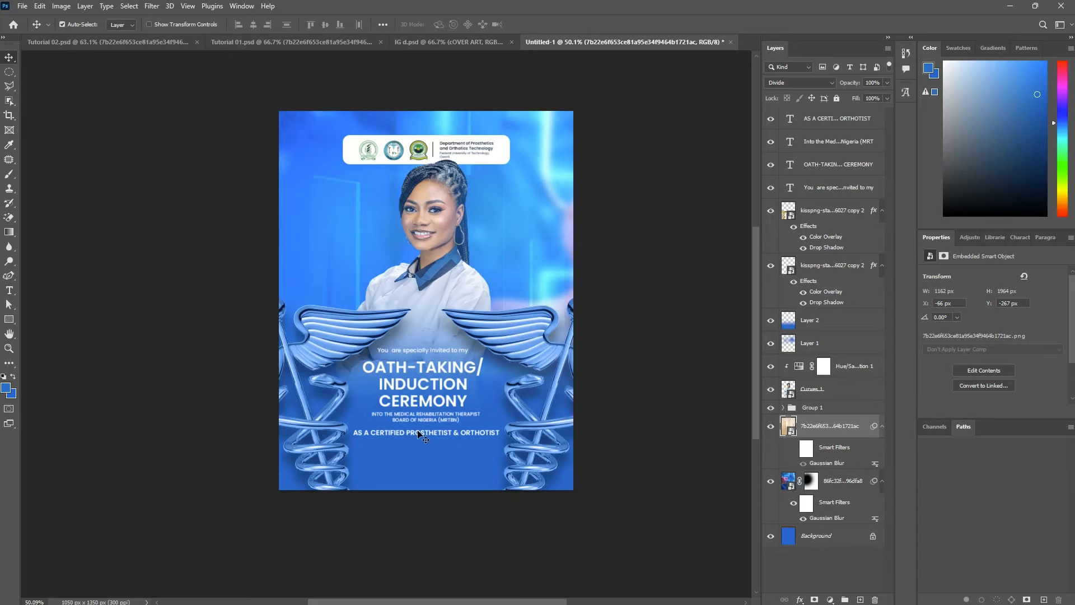
Step: Inspect the event details bar in Tutorial 02, hiding Layer 17 to reach the date text layer
click(70, 45)
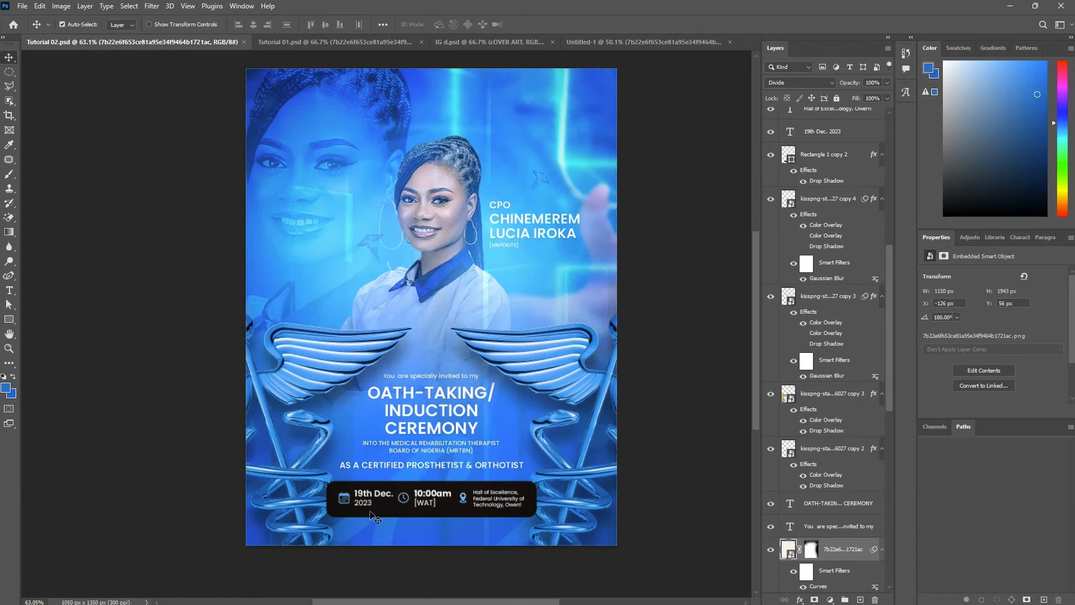
click(449, 514)
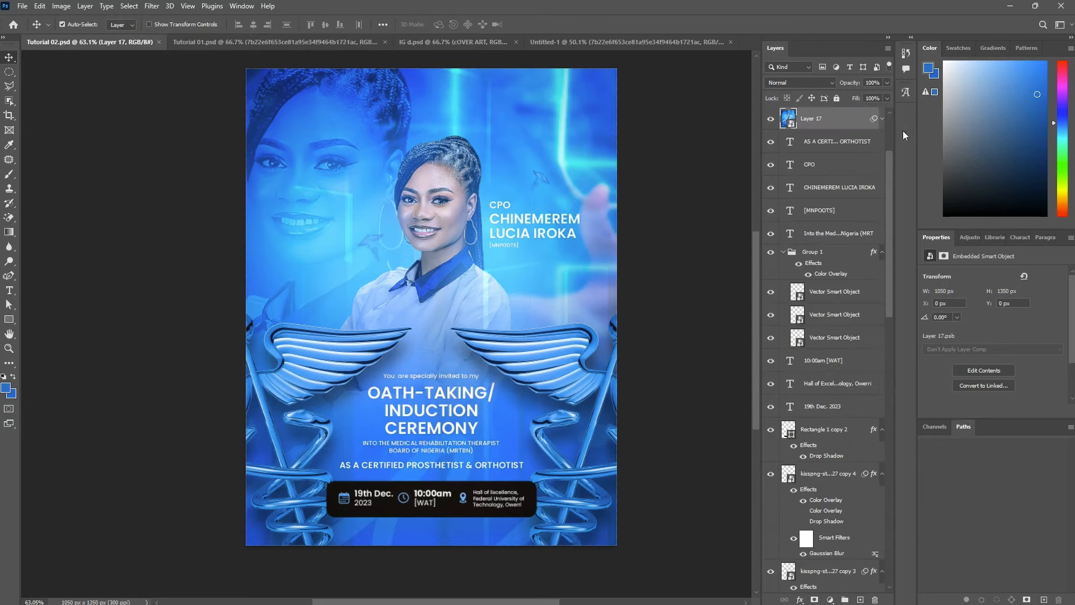
click(771, 120)
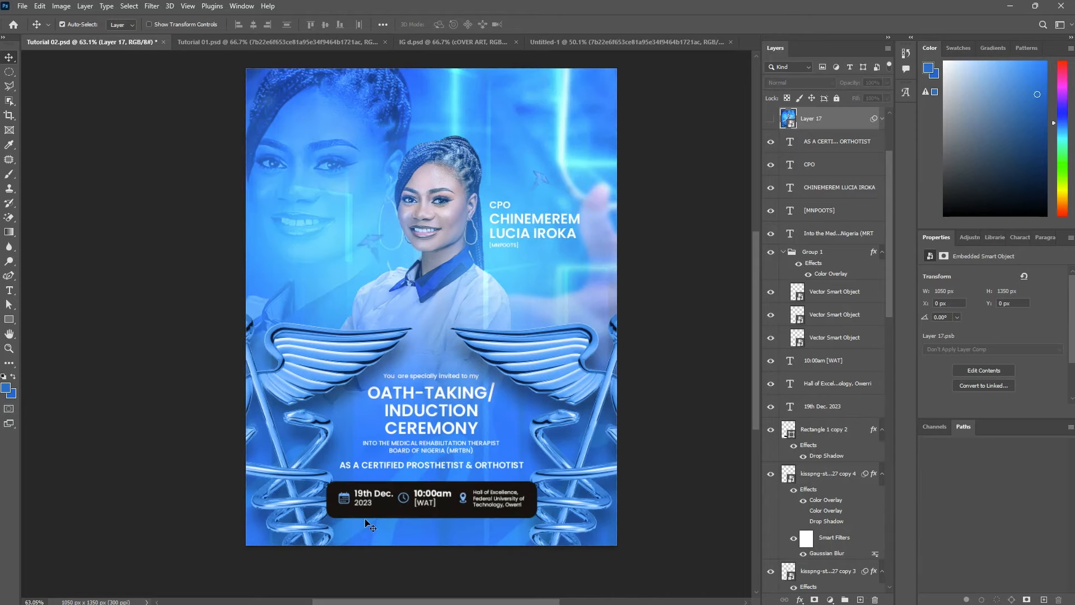
click(390, 508)
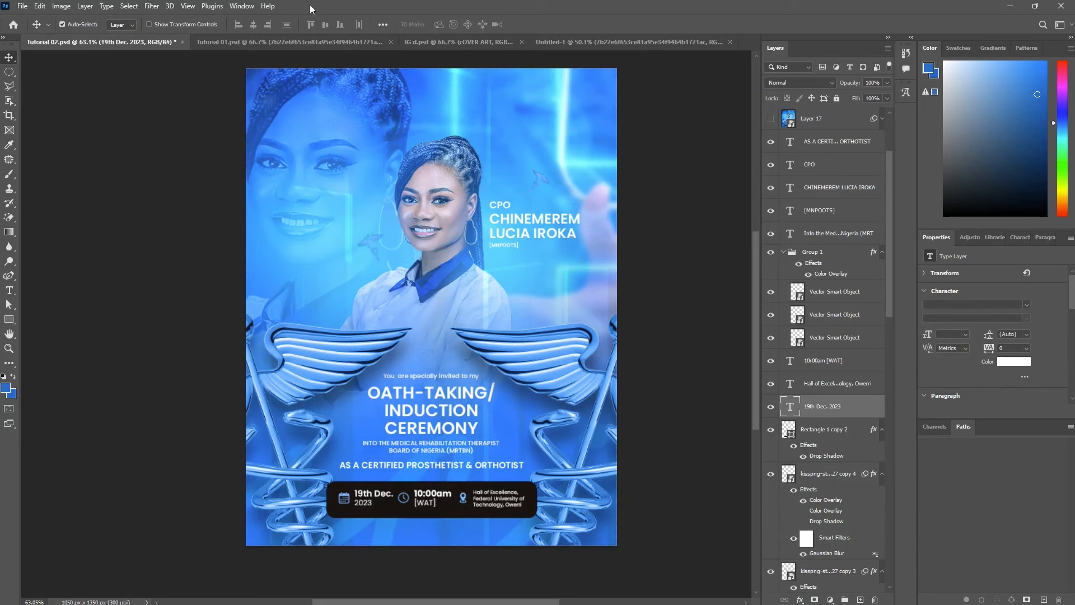
Step: Copy the yellow details bar with its date, time and venue texts and icon group from Tutorial 01 into Untitled-1 above the certified prosthetist line
click(259, 42)
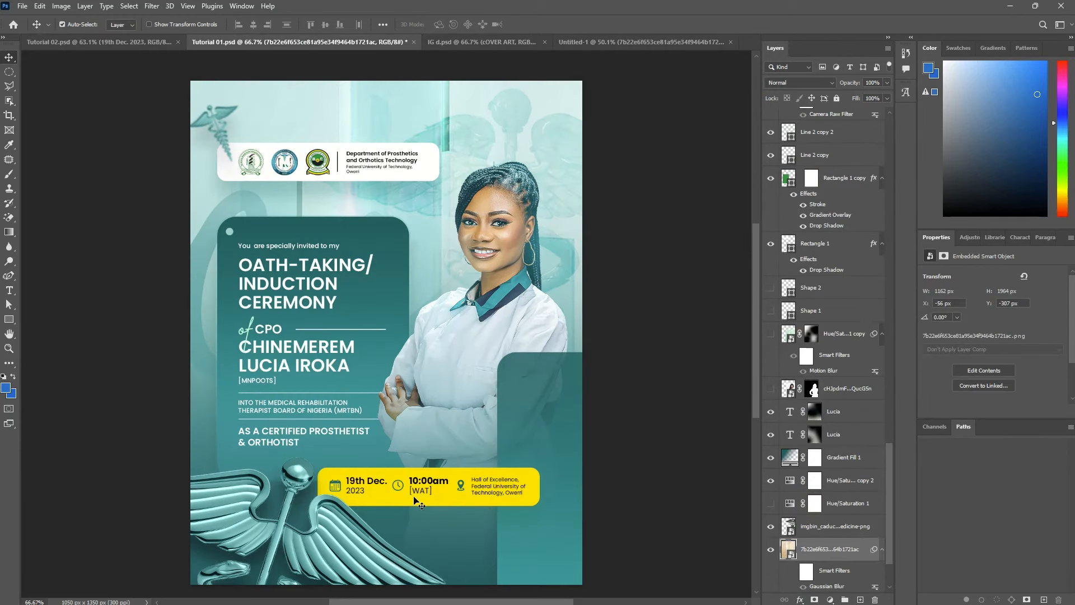
scroll(713, 456, down, 3)
scroll(802, 419, down, 1)
scroll(802, 419, down, 2)
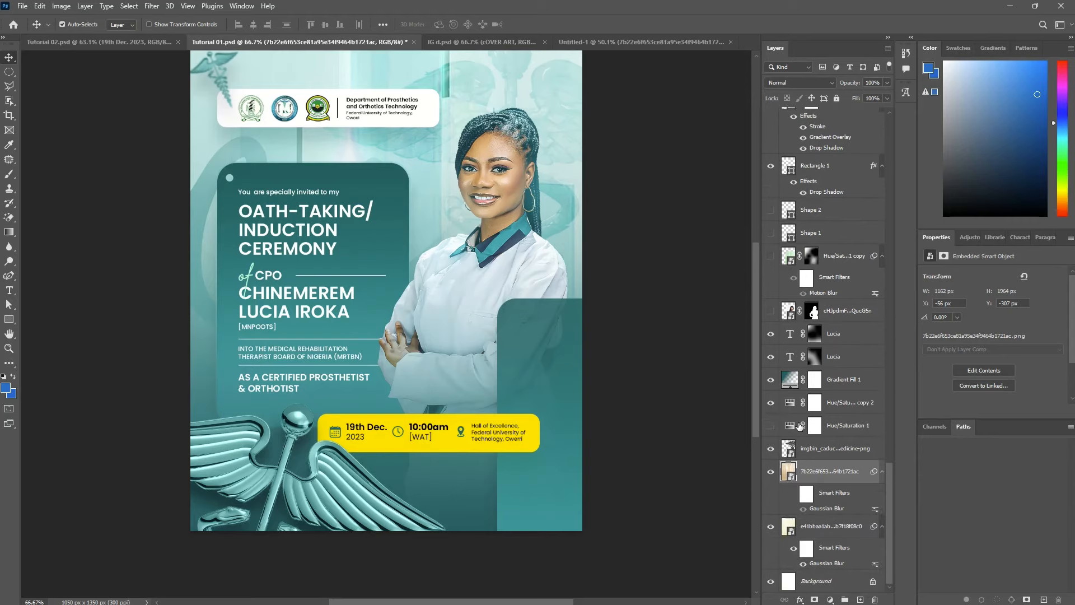
click(452, 444)
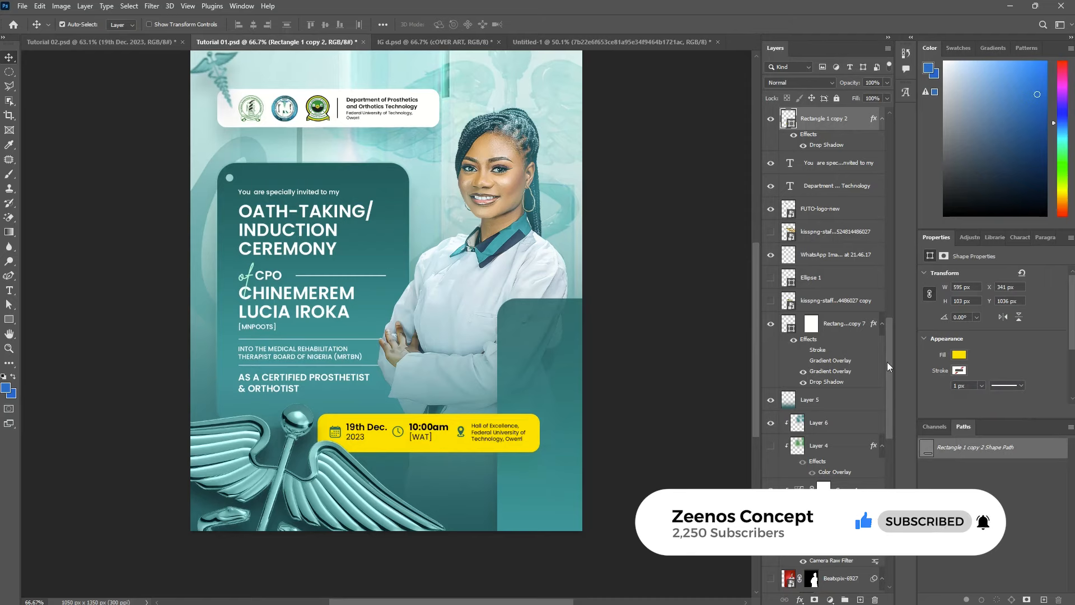
scroll(827, 309, up, 2)
scroll(827, 309, up, 9)
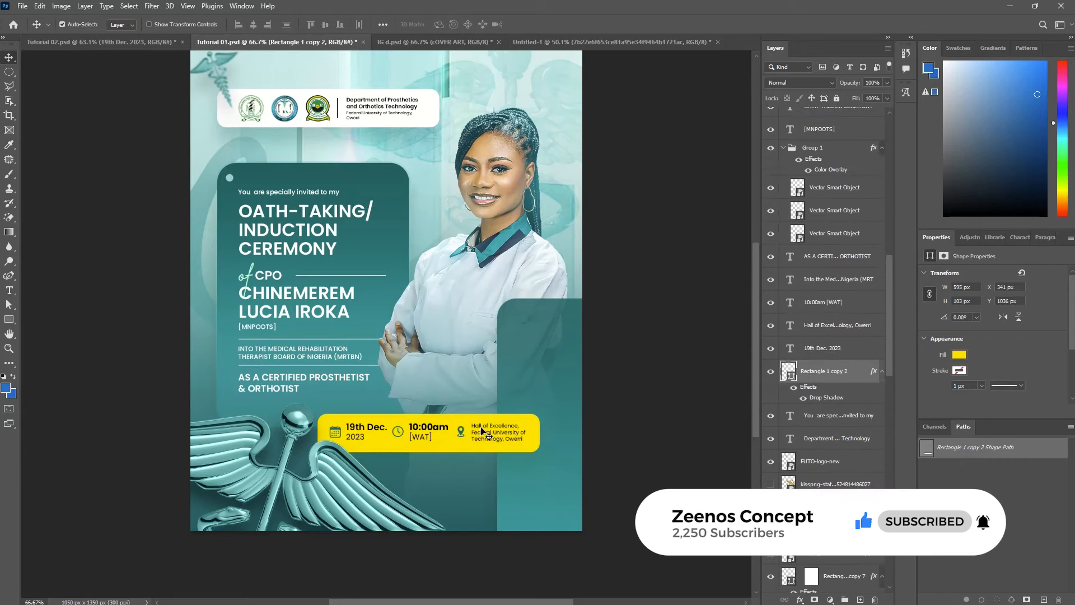
ctrl+click(828, 350)
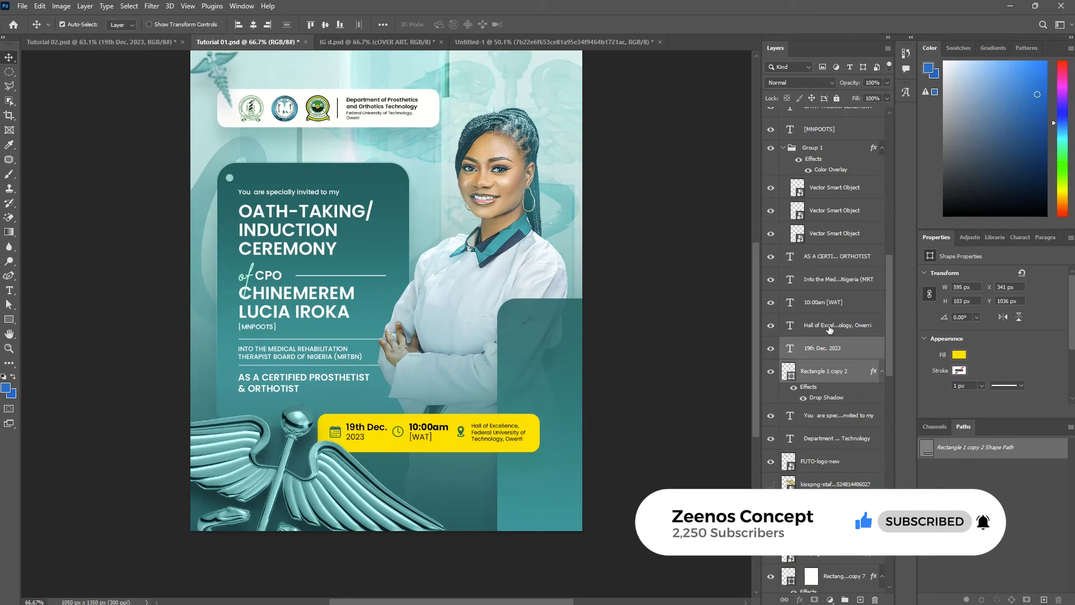
ctrl+click(830, 329)
ctrl+click(820, 311)
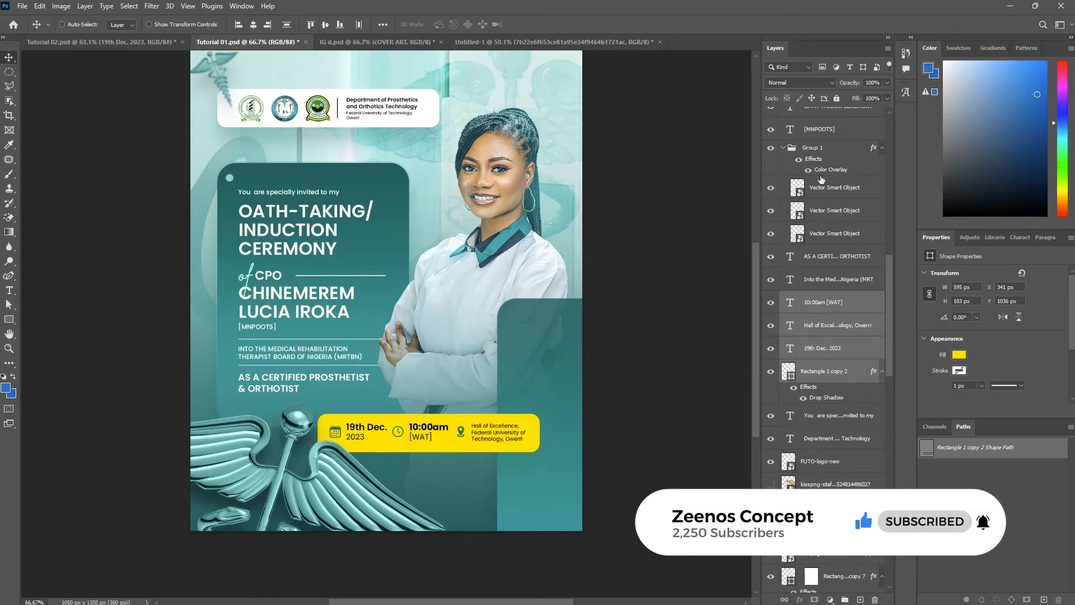
ctrl+click(820, 149)
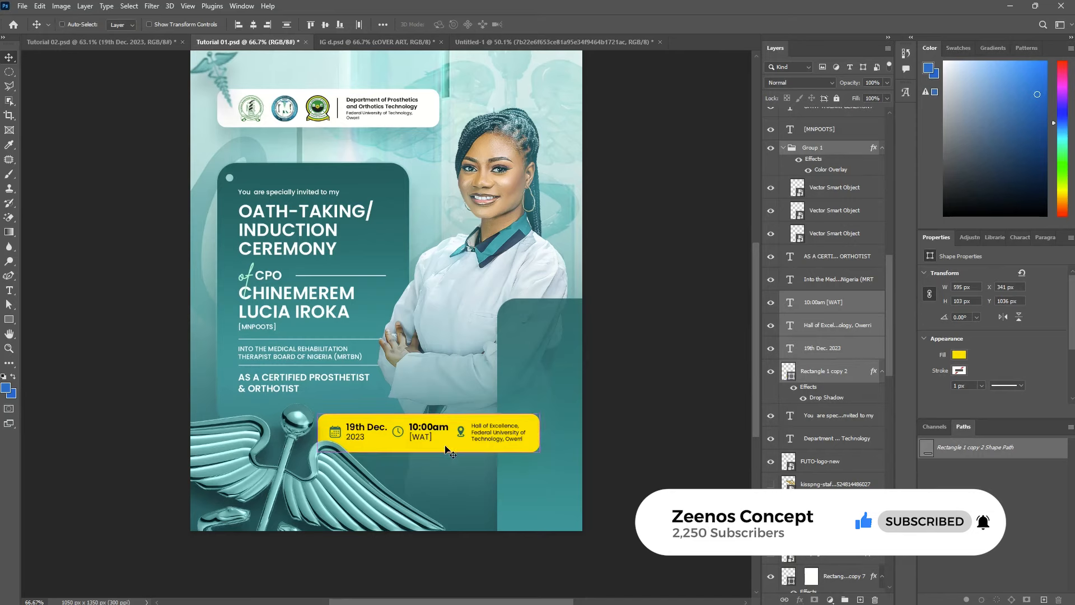
click(541, 42)
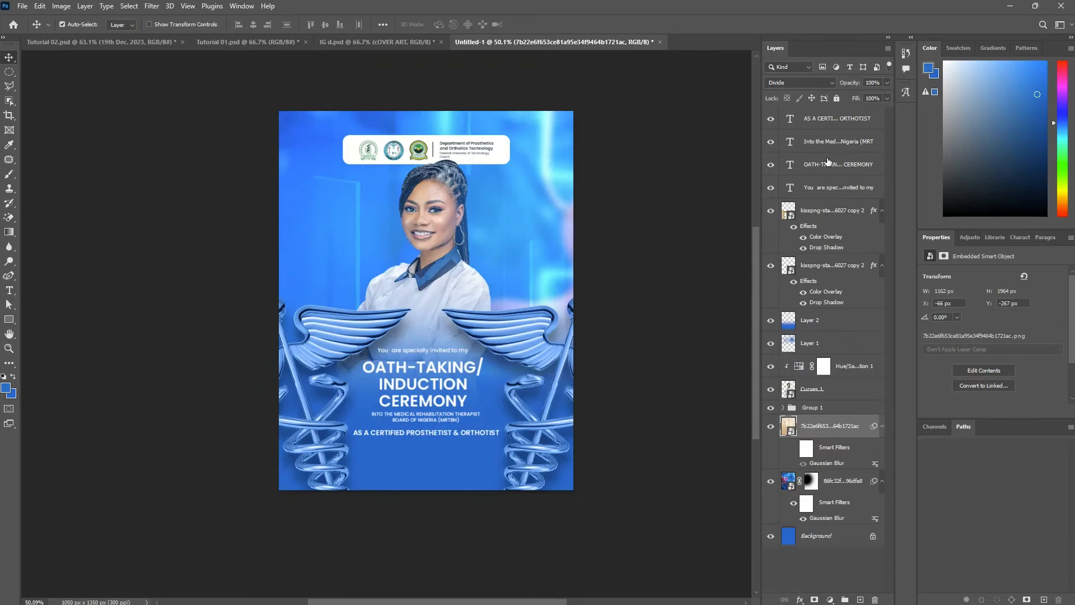
click(838, 118)
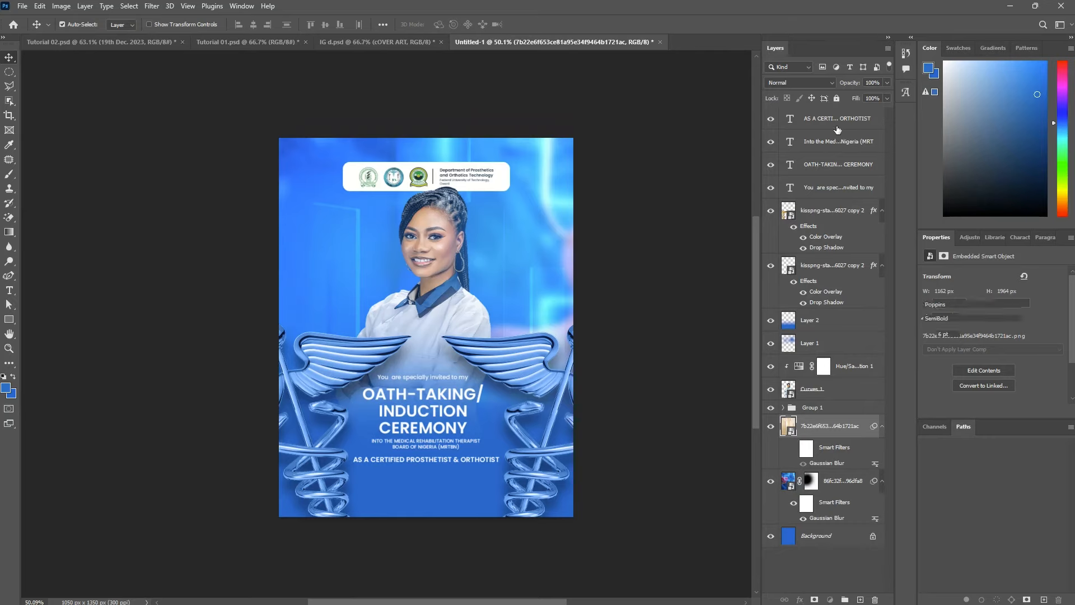
scroll(847, 154, up, 5)
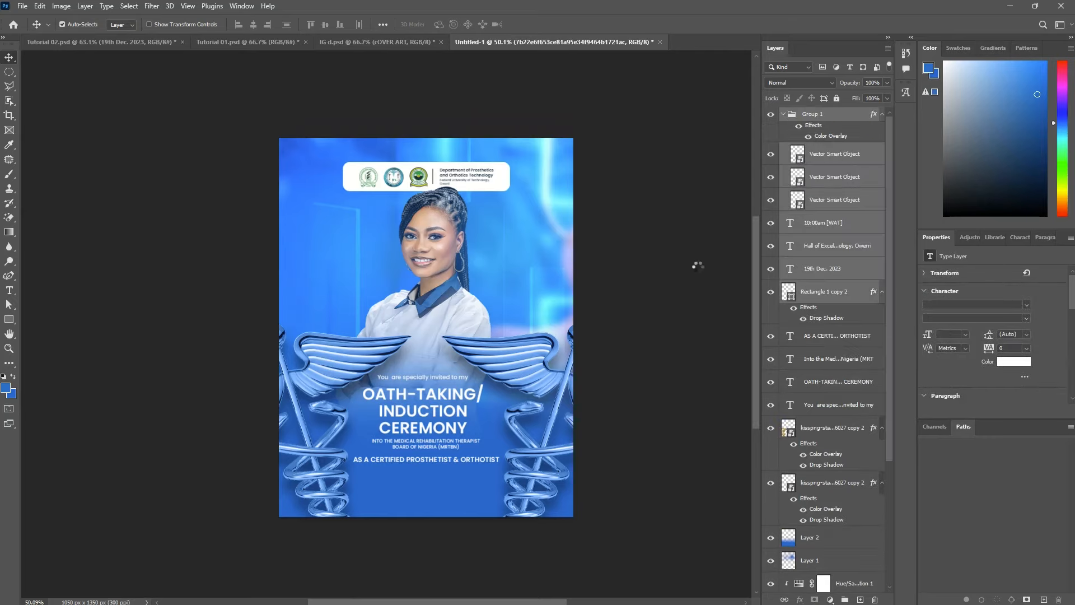
Step: Place the details bar with its texts and icons centred below the certified prosthetist line, with the rectangle at X 225 px, Y 1171 px
drag(474, 442, 439, 478)
key(shift+Down)
key(Right)
key(Right)
key(Right)
key(Right)
key(Right)
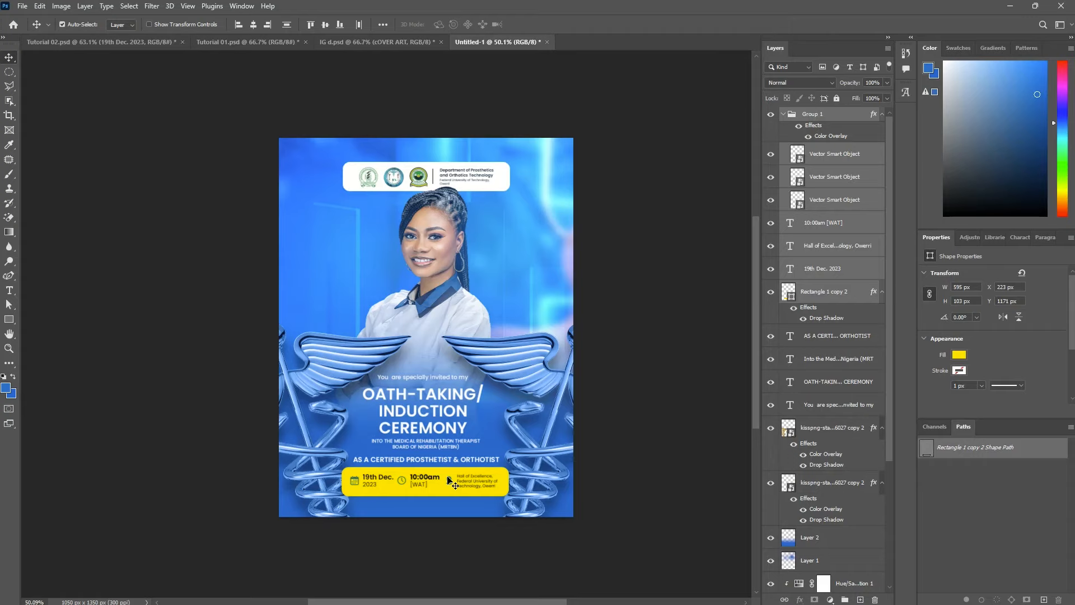
key(ctrl+t)
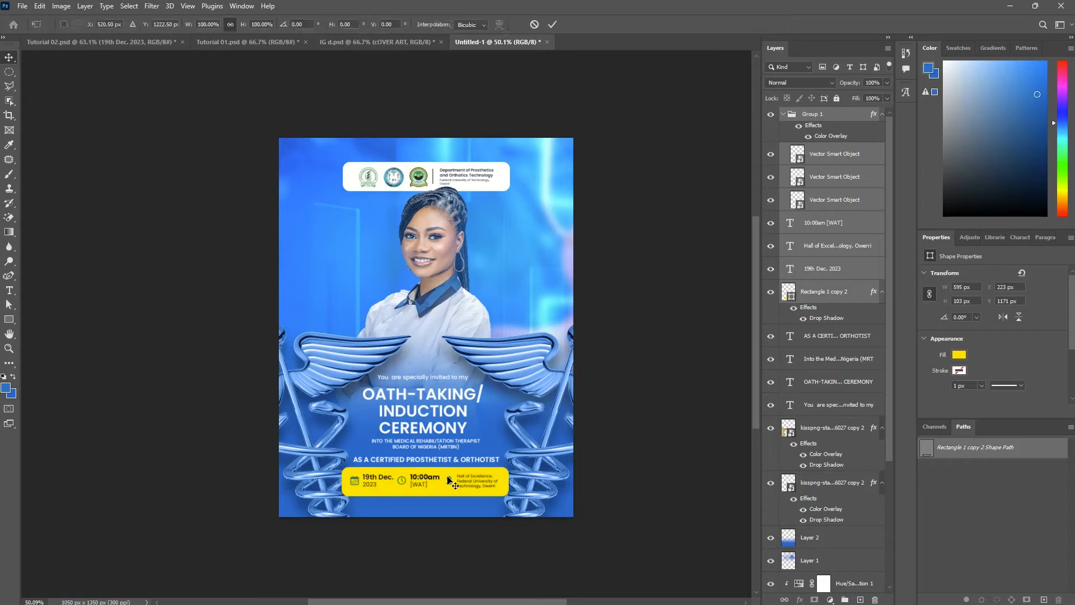
key(Right)
key(Right)
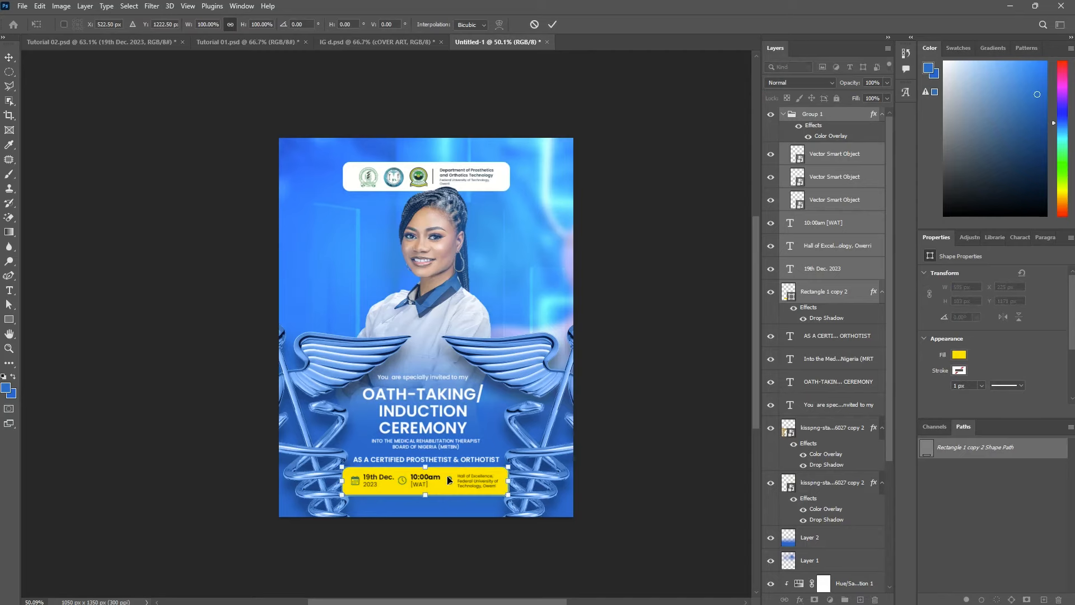
key(Return)
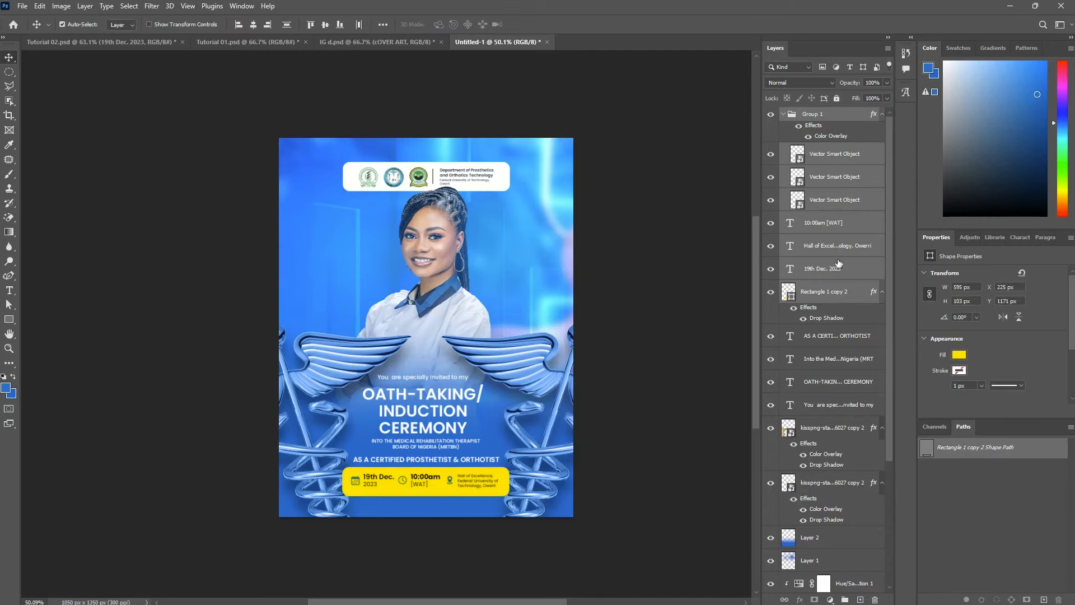
Step: Change the drop shadow colour of the yellow details rectangle to the flyer's blue, 125bb7
click(828, 297)
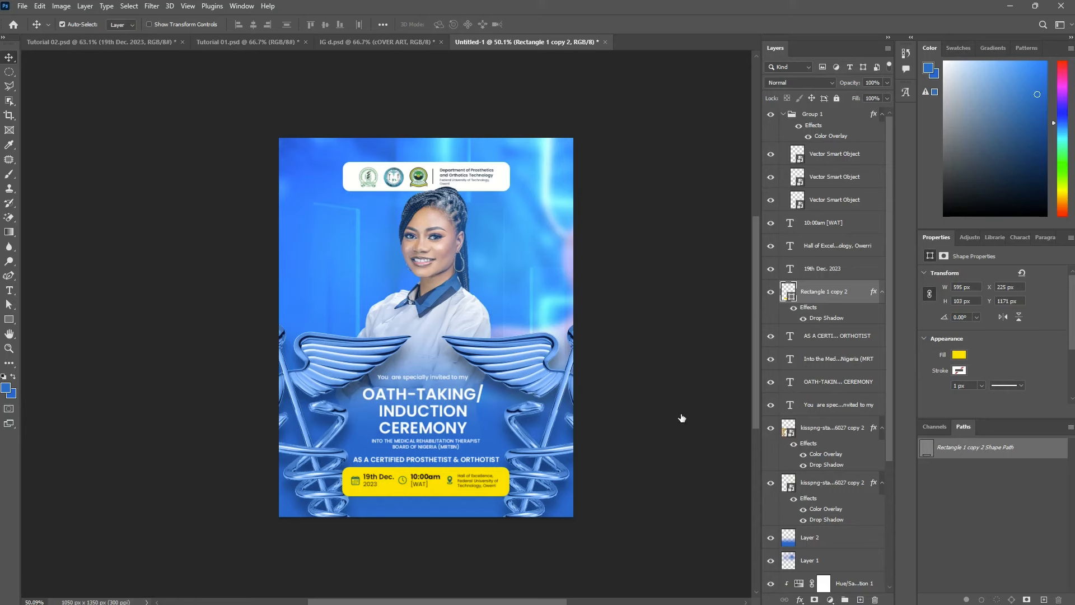
double_click(827, 318)
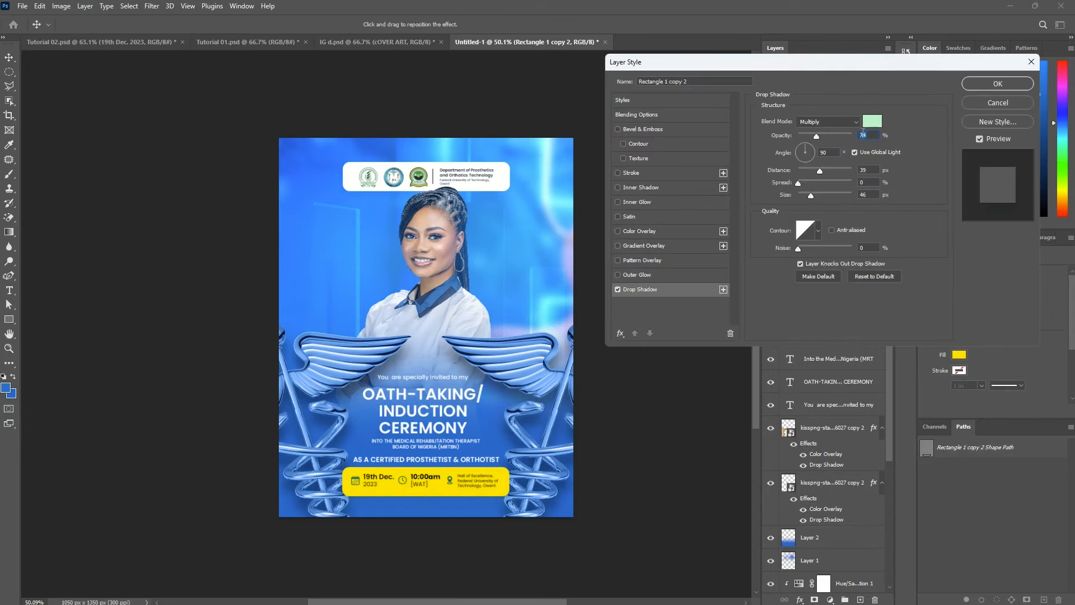
click(872, 122)
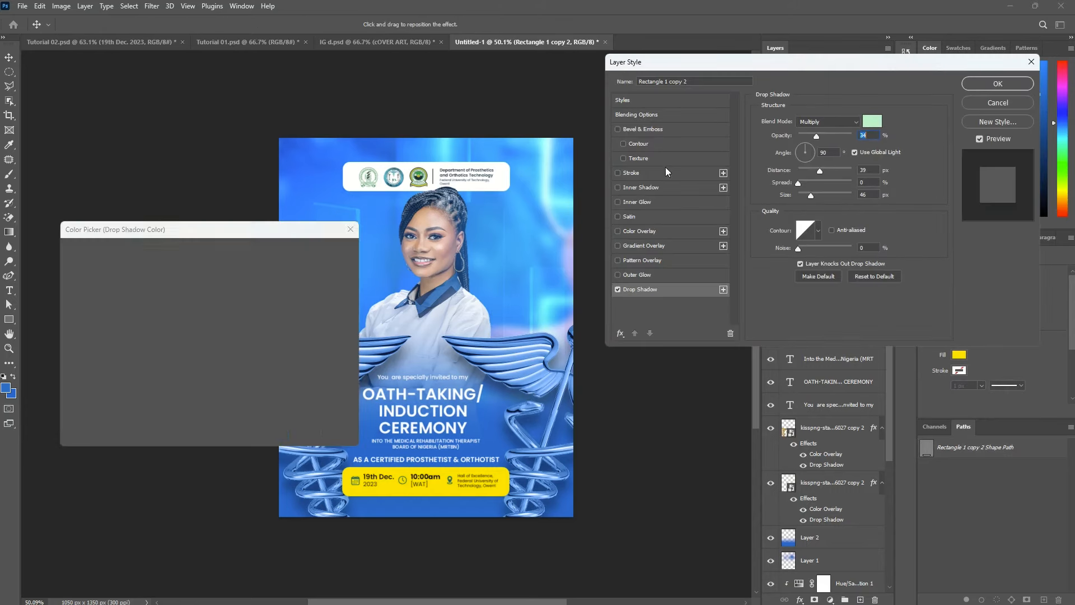
click(507, 450)
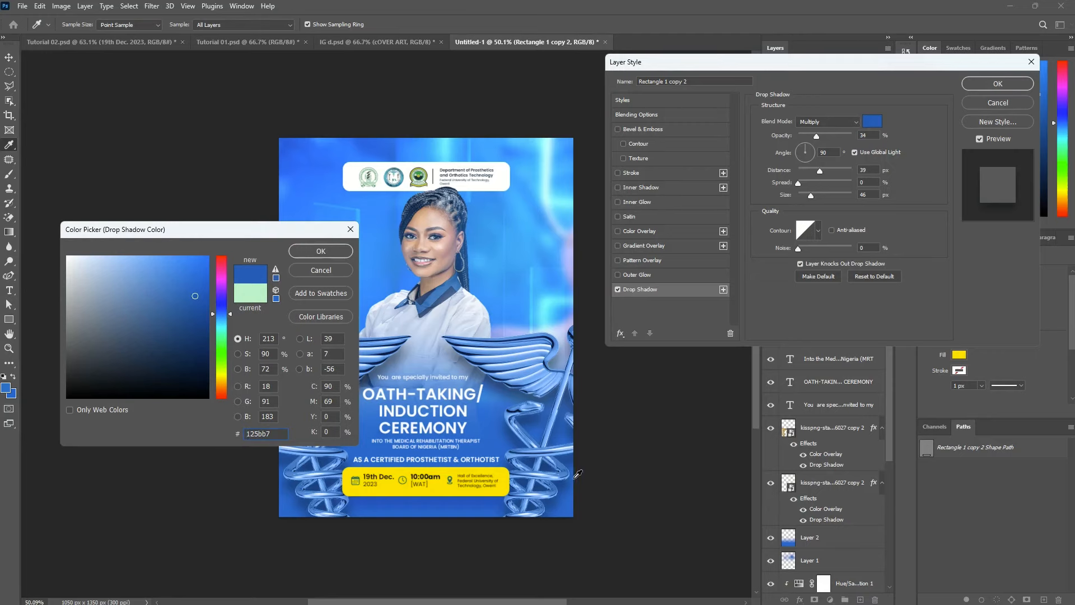
key(Return)
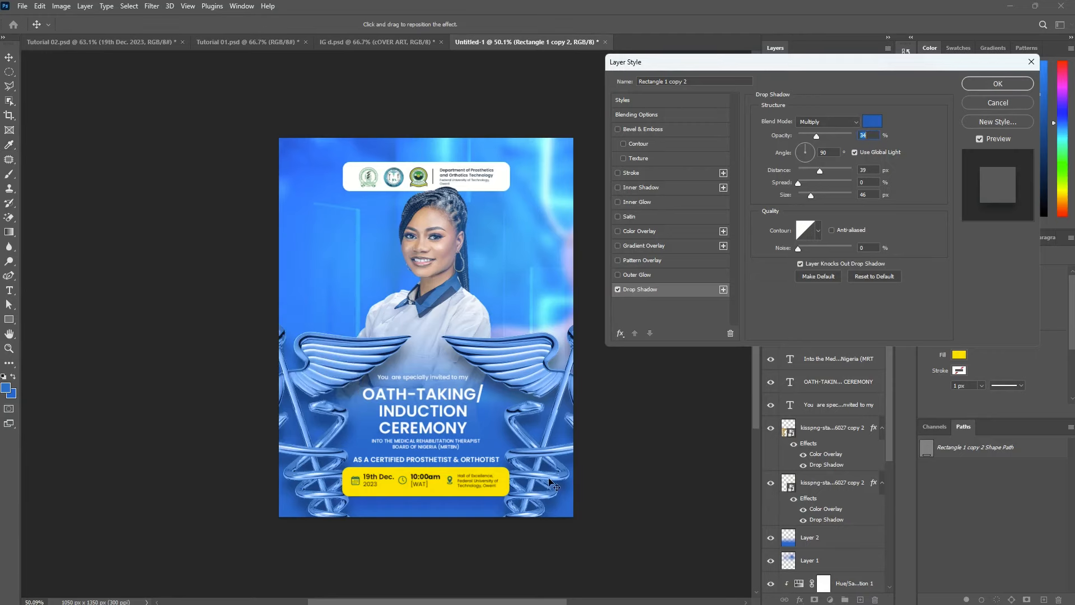
click(977, 90)
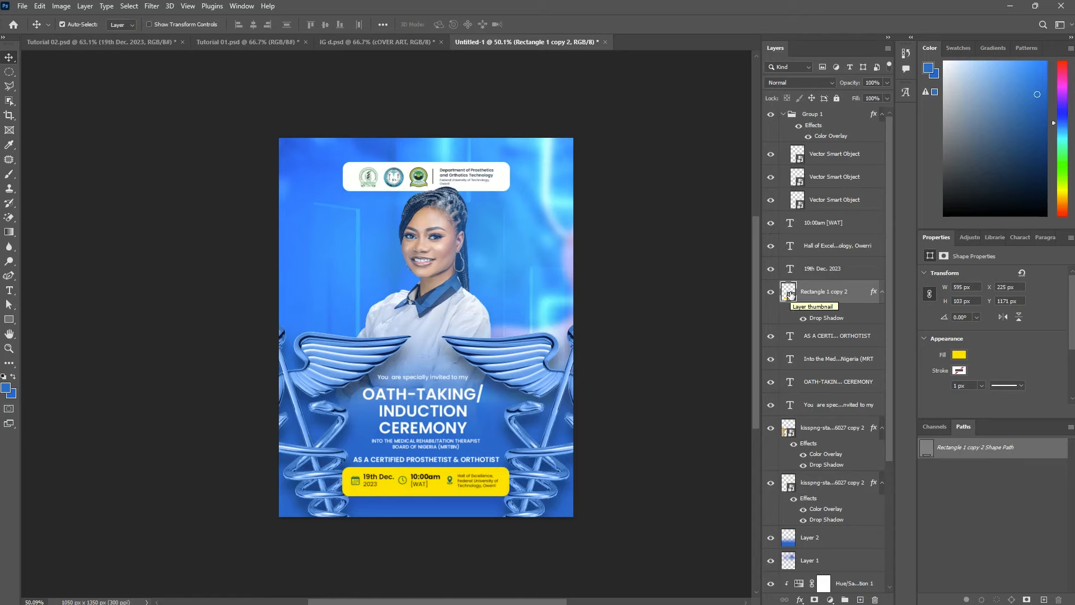
Step: Change the details rectangle's fill colour to near-black 080808
double_click(791, 295)
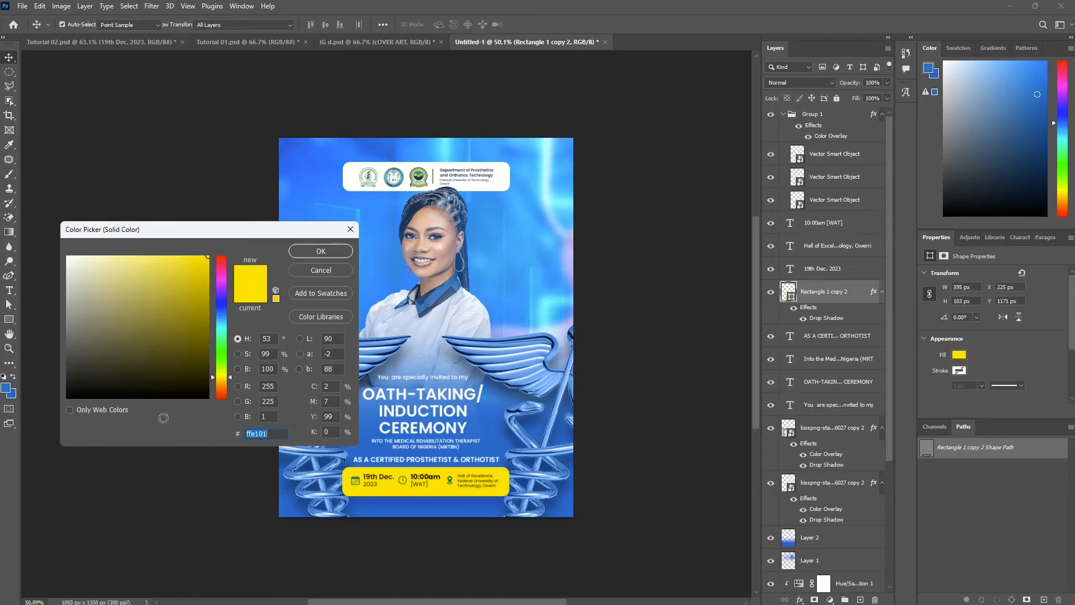
drag(199, 380, 141, 399)
click(63, 374)
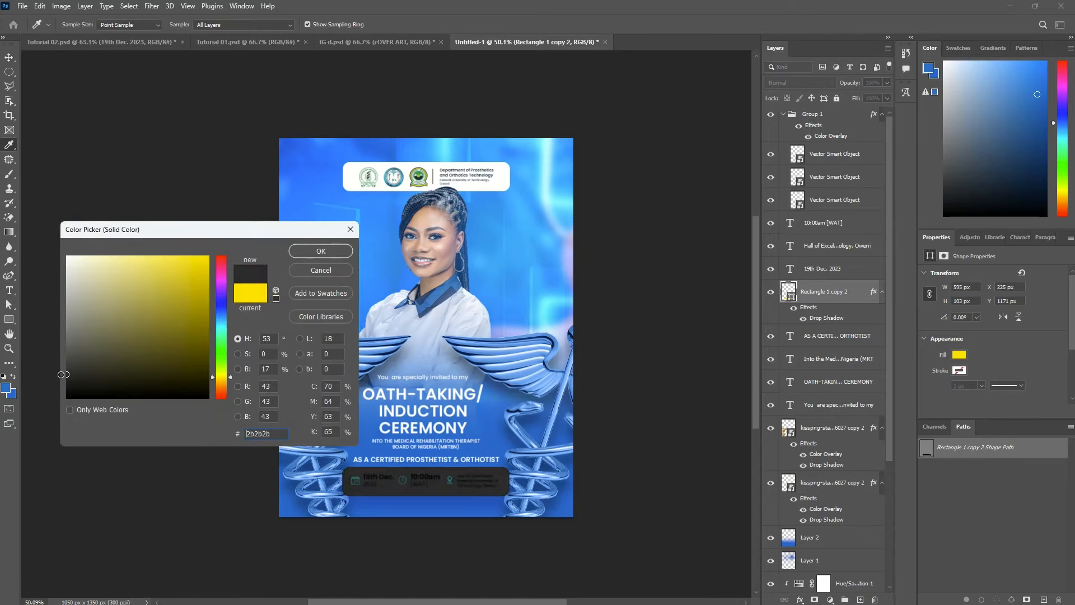
drag(56, 376, 18, 393)
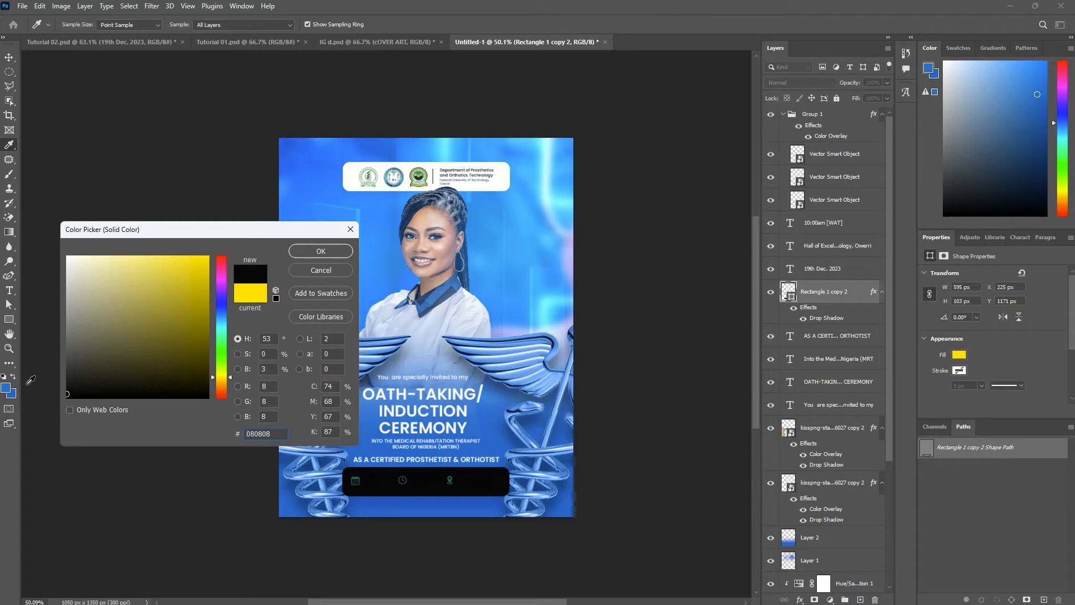
key(Return)
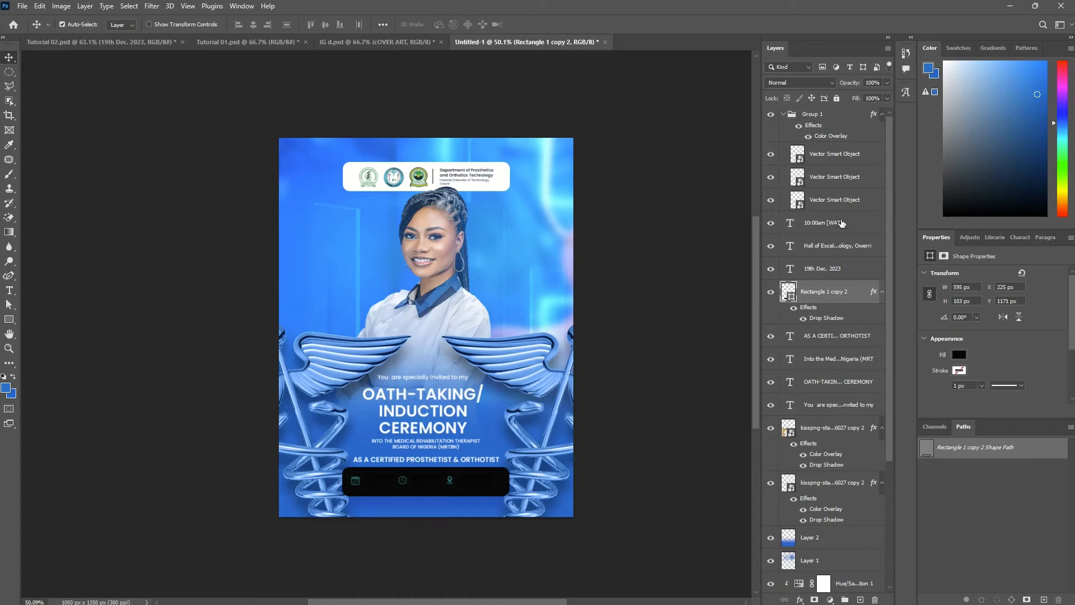
Step: Change the text colour of the date, time and venue layers in the details bar to white, ffffff
key(alt+bracketright)
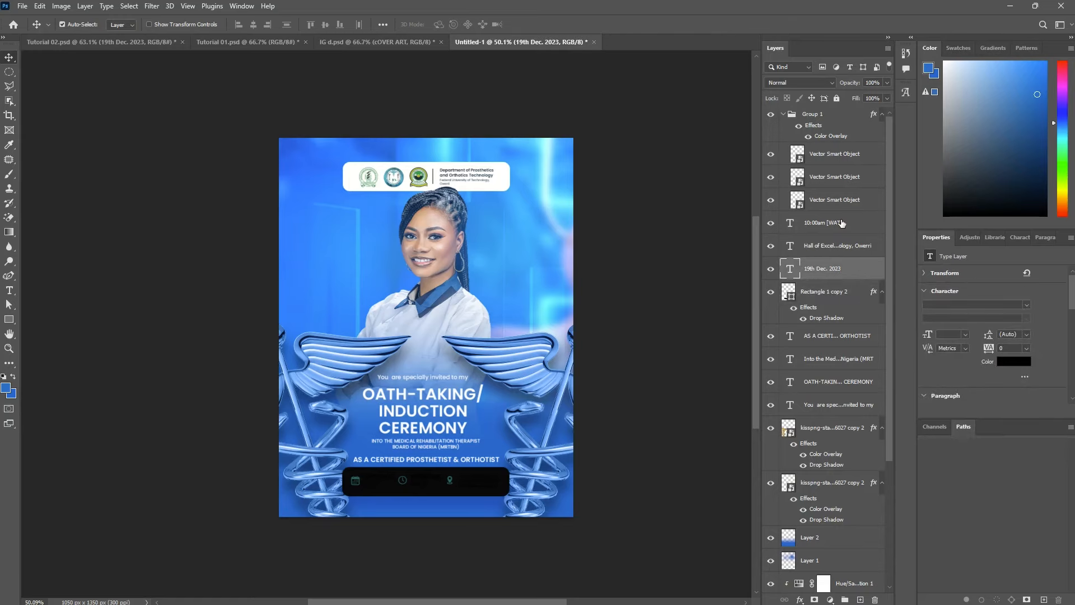
shift+click(841, 224)
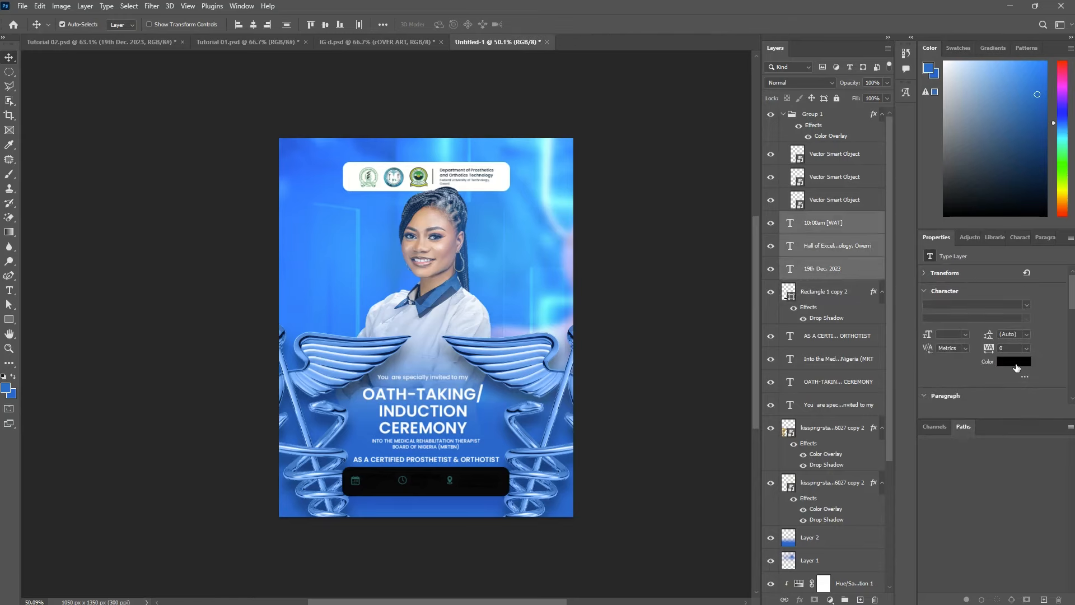
click(1015, 361)
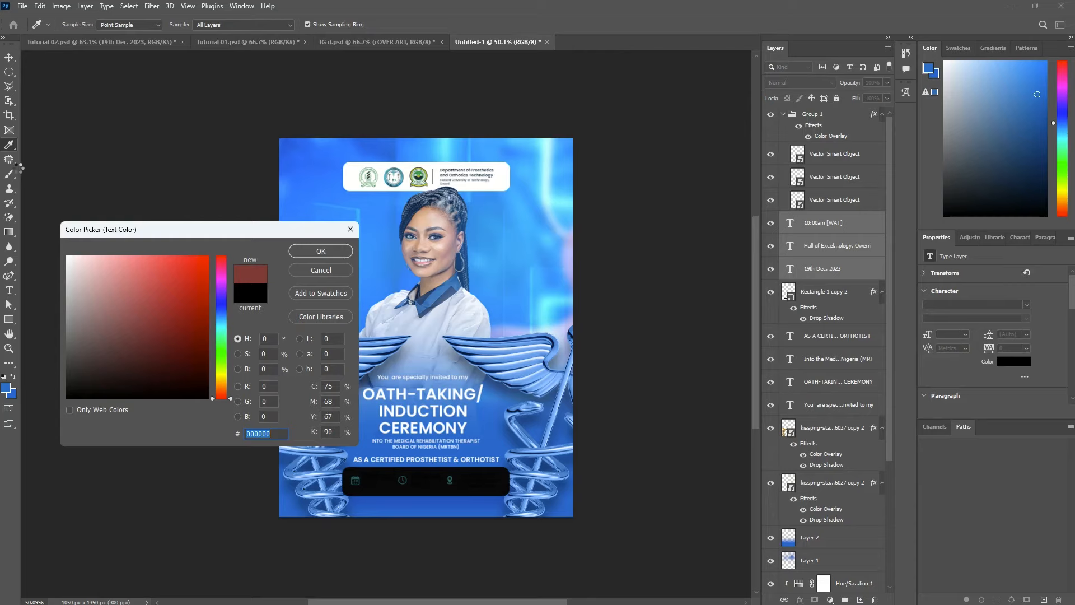
text(ffffff)
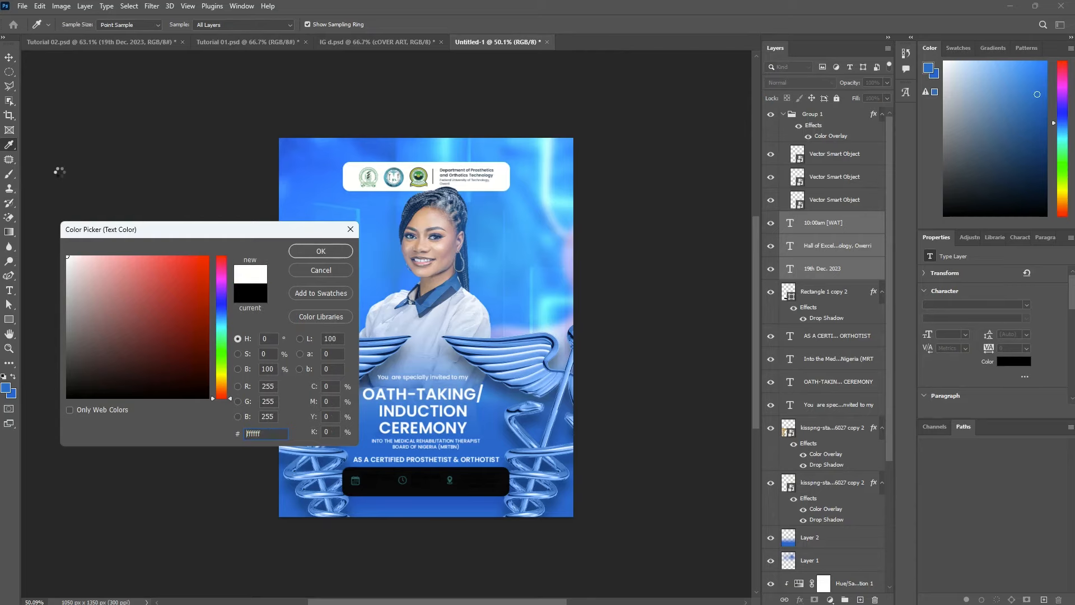
key(Return)
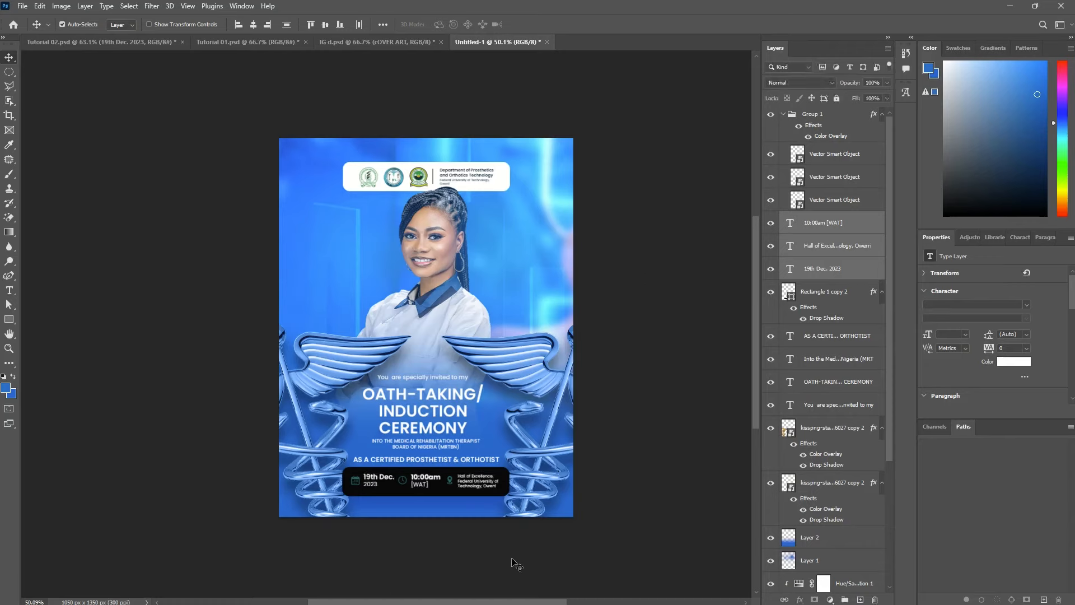
Step: Change the colour overlay of the details bar's icon group to light blue 25a7f7, sampled from the flyer background
click(831, 140)
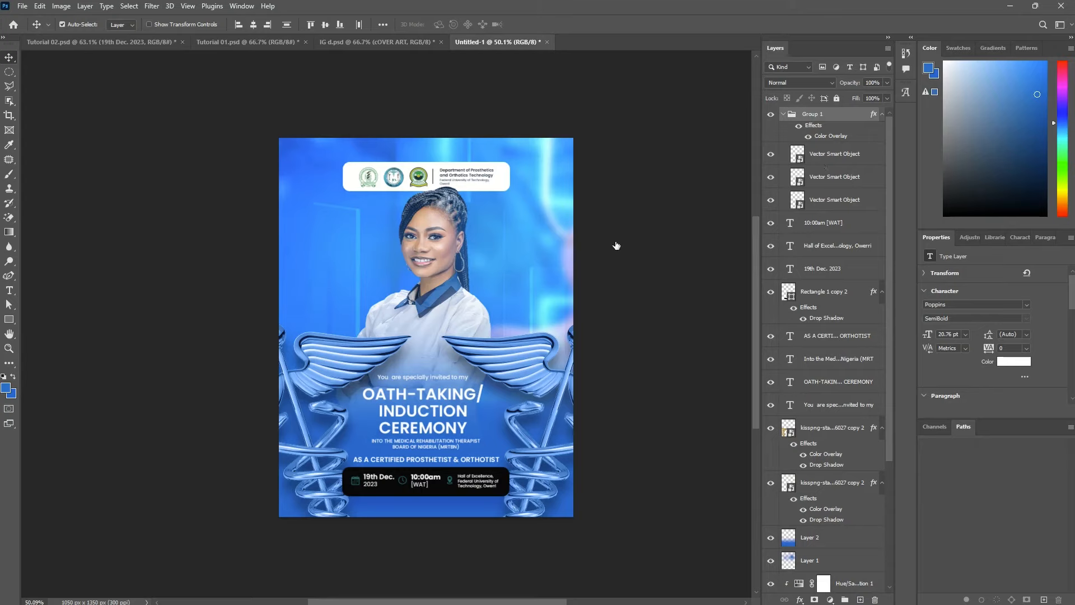
double_click(829, 136)
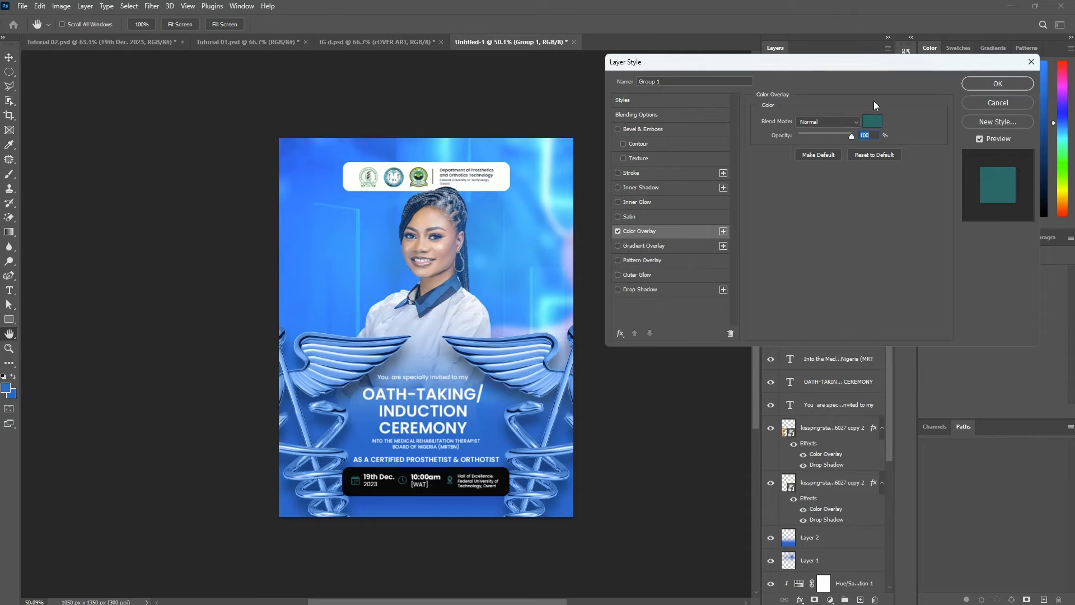
click(872, 122)
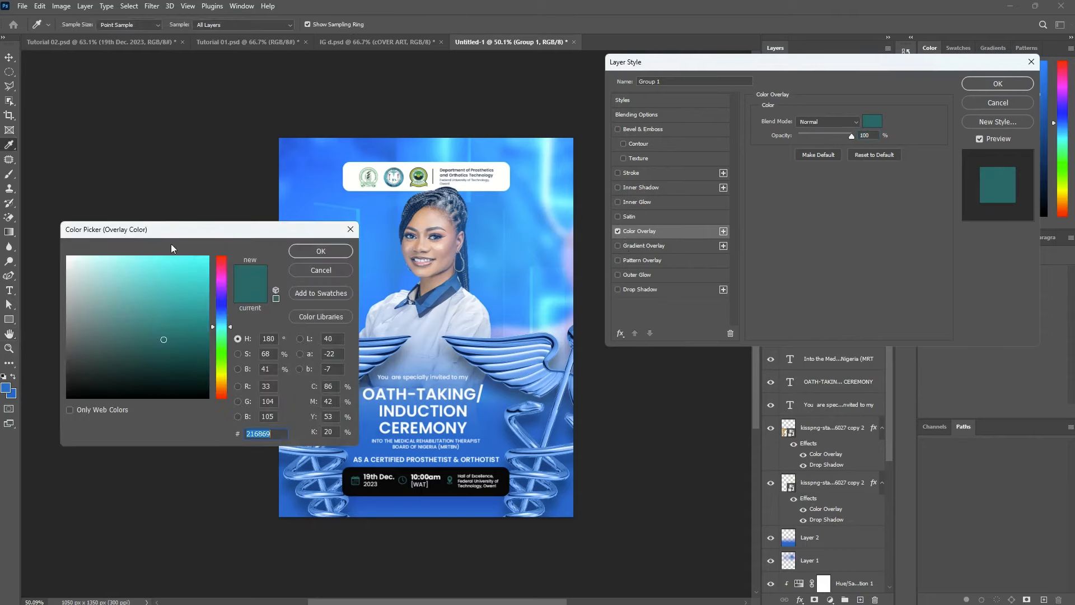
click(518, 256)
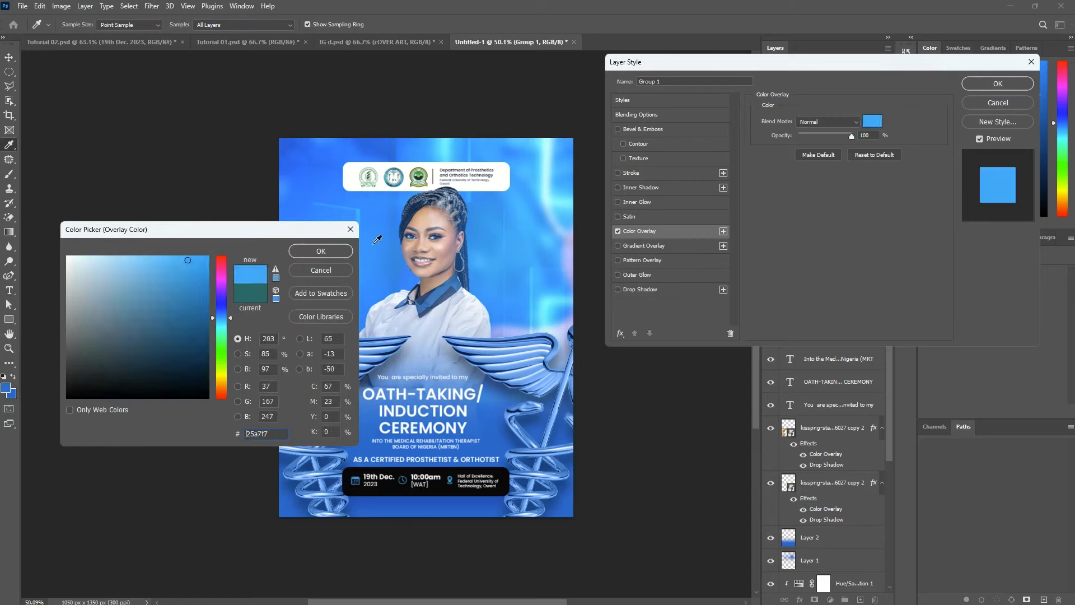
key(Return)
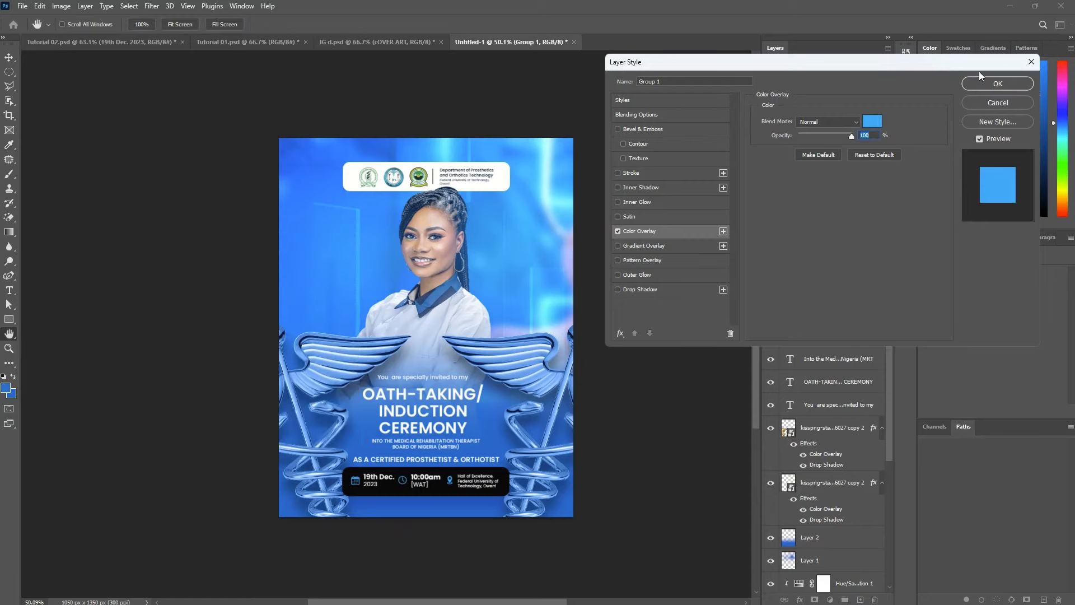
click(973, 82)
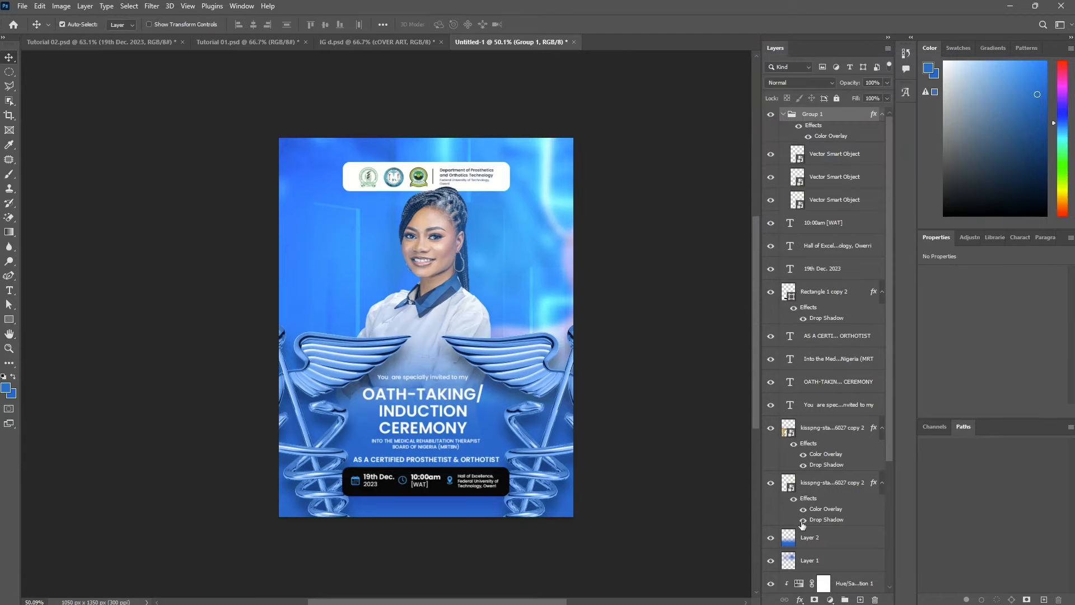
Step: Copy the CPO title, inductee name and [MNPOOTS] texts from Tutorial 01 into Untitled-1 above the icon group
scroll(795, 417, down, 3)
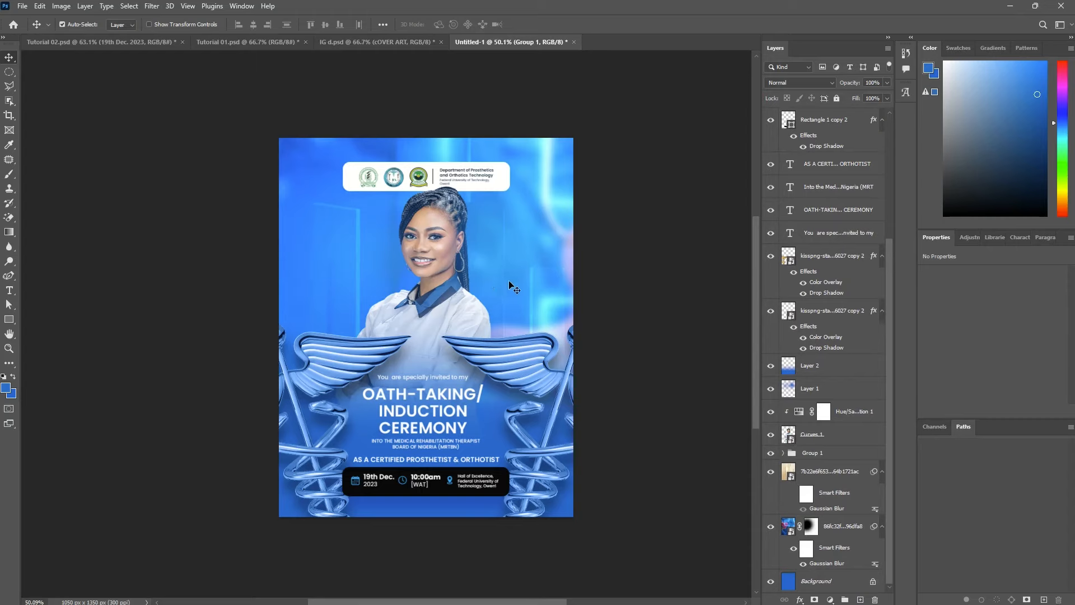
click(338, 43)
click(253, 44)
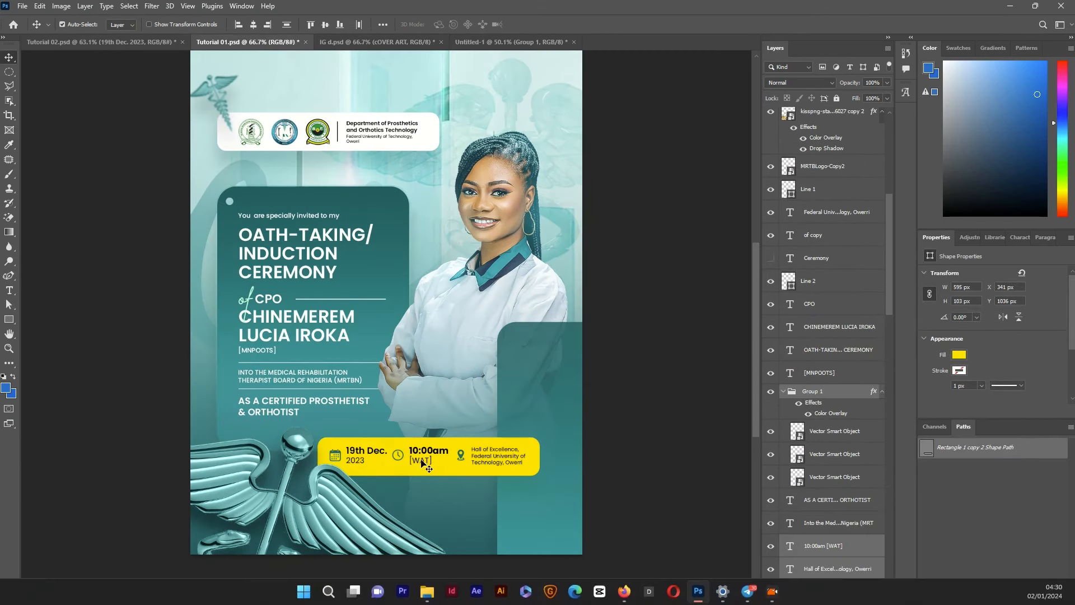
click(145, 40)
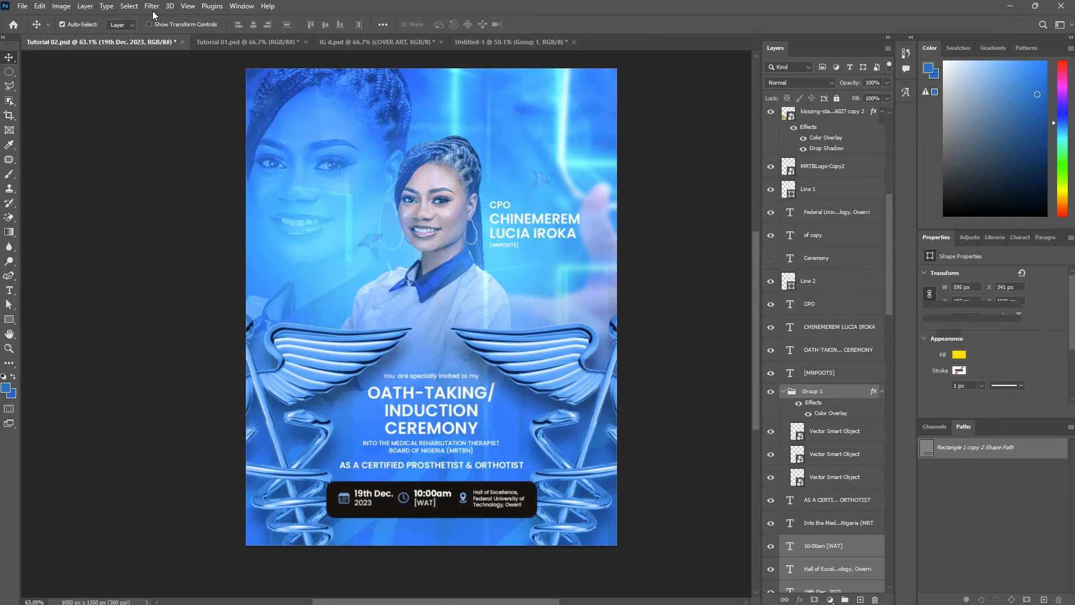
click(218, 42)
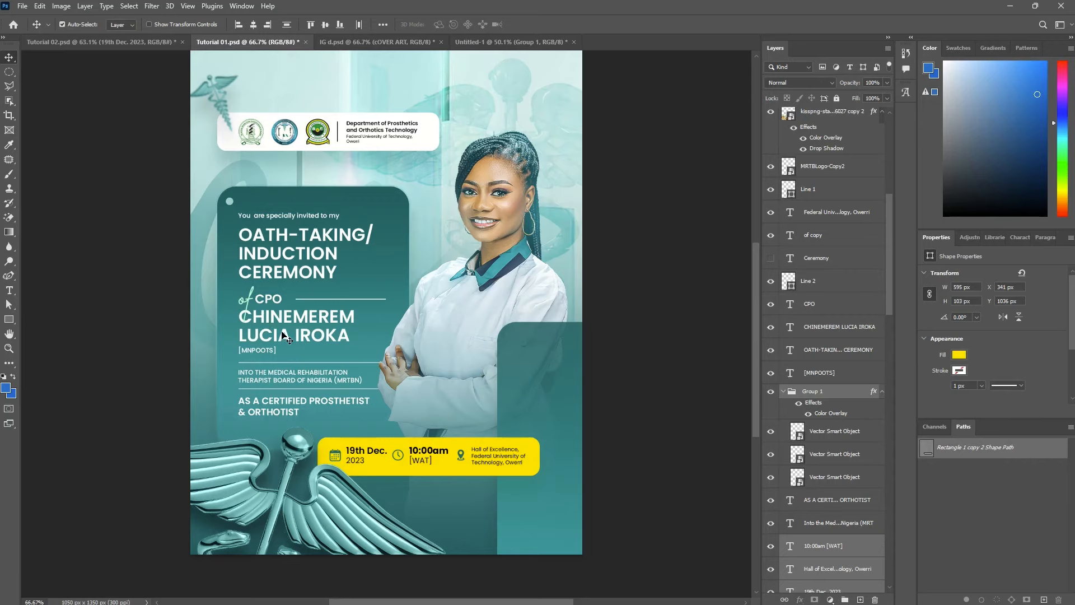
click(260, 351)
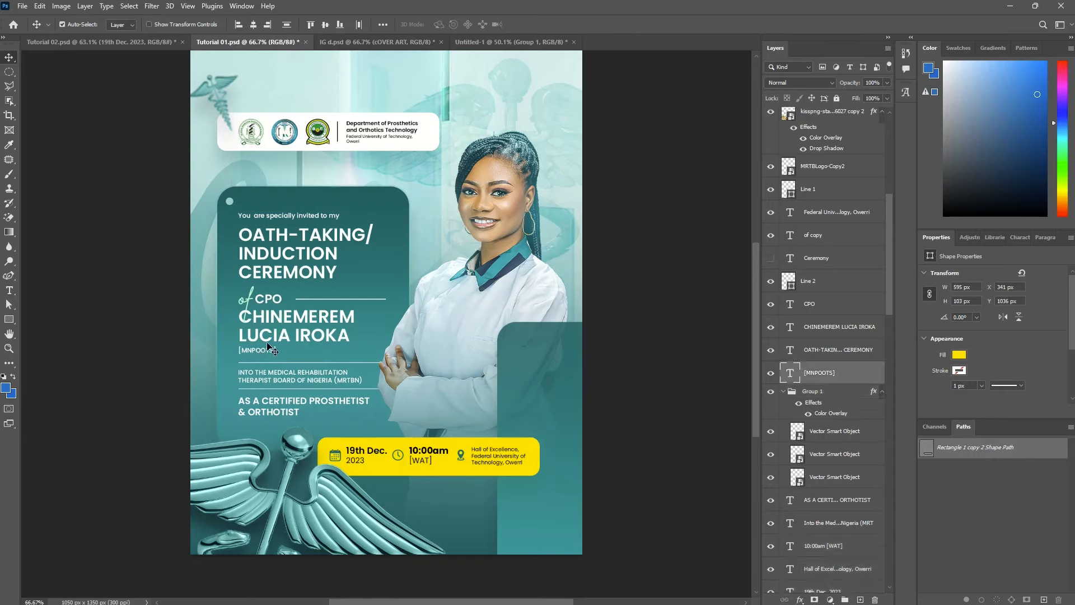
shift+click(270, 338)
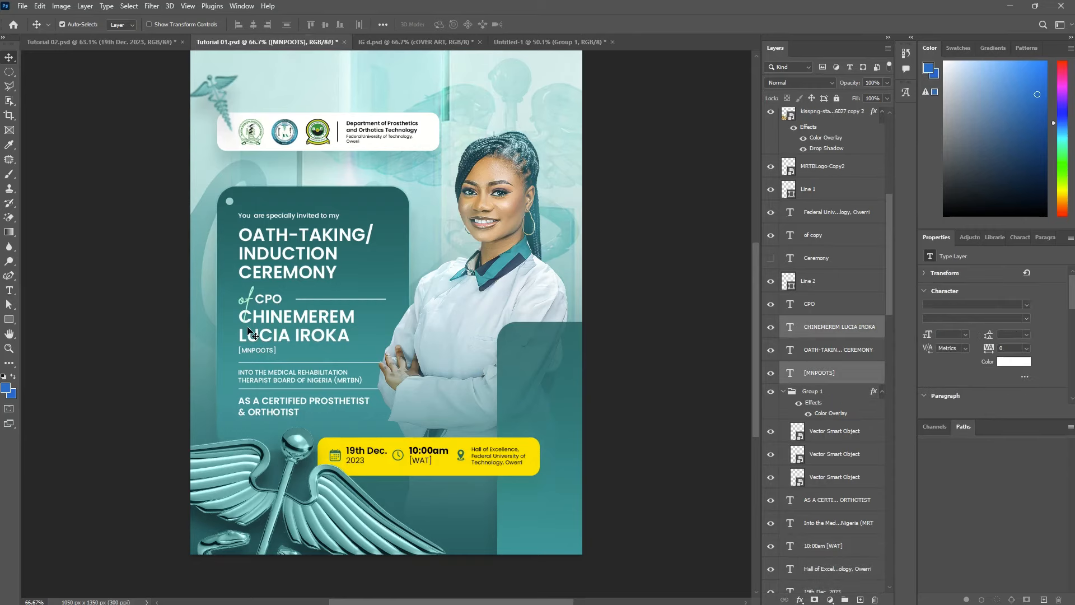
shift+click(268, 304)
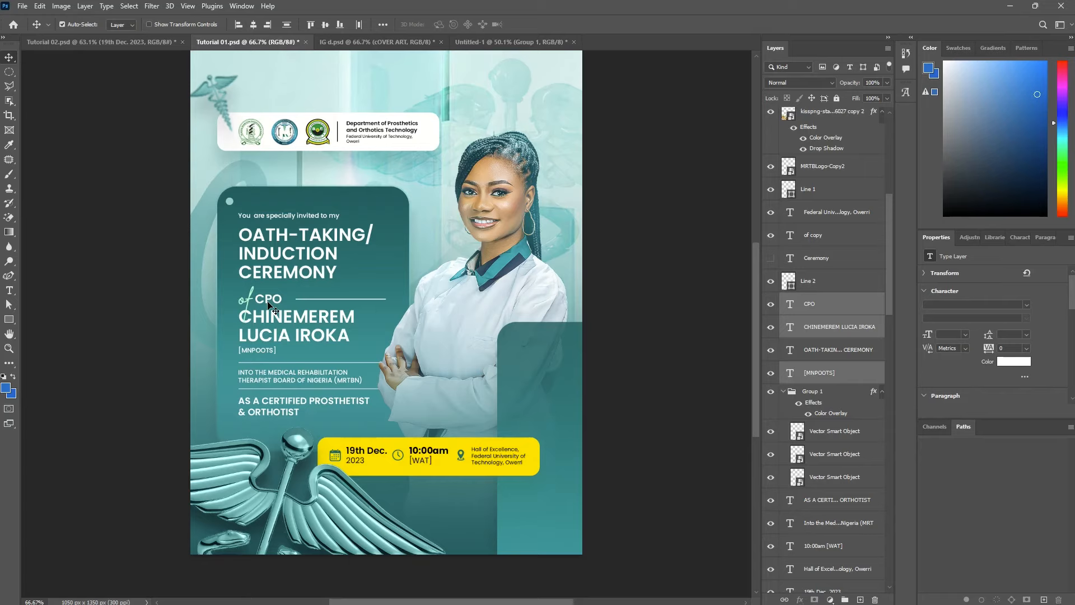
key(ctrl)
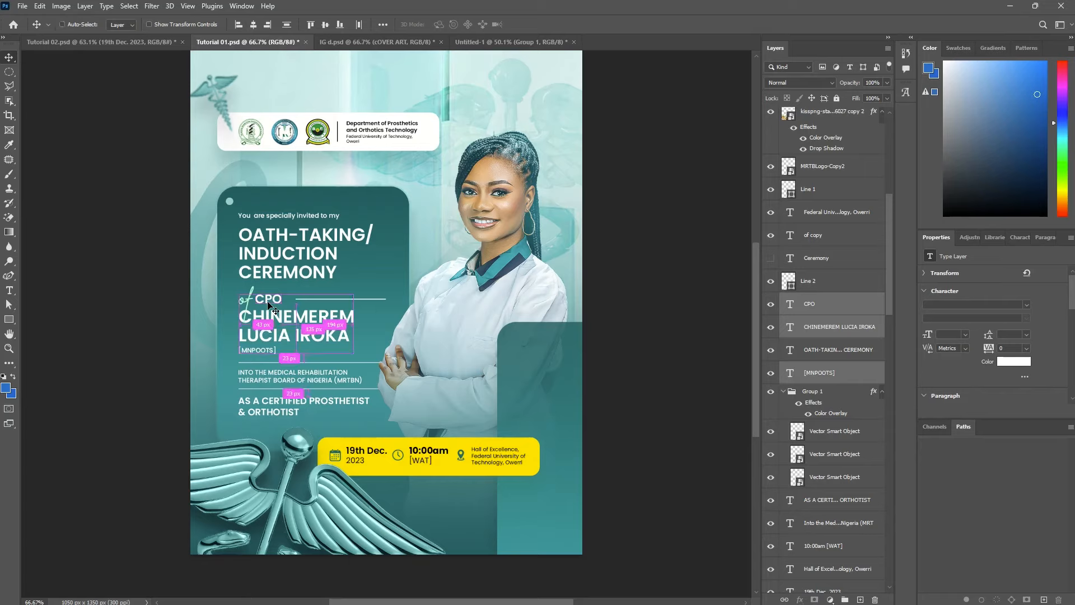
click(466, 43)
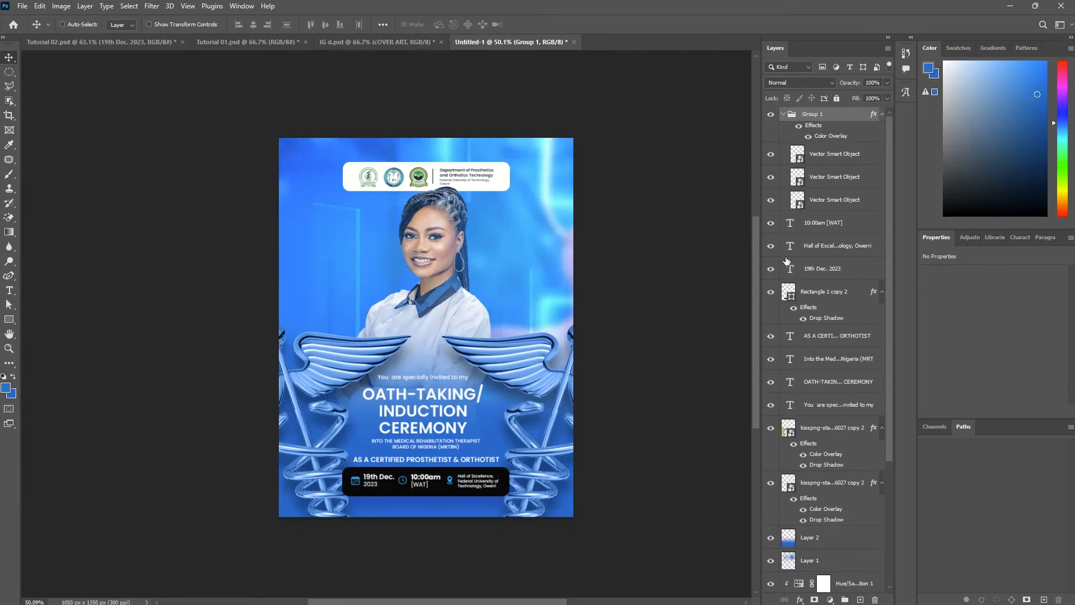
key(ctrl+v)
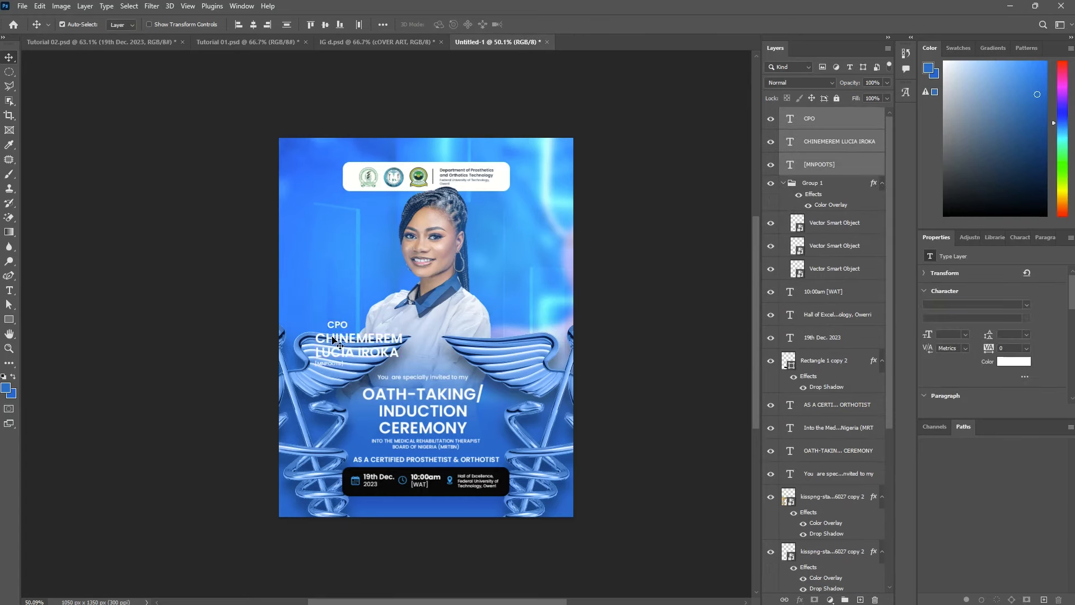
Step: Place the copied title, name and credential texts beside the inductee's face, on the right of the flyer, with their left edges aligned
drag(333, 340, 491, 253)
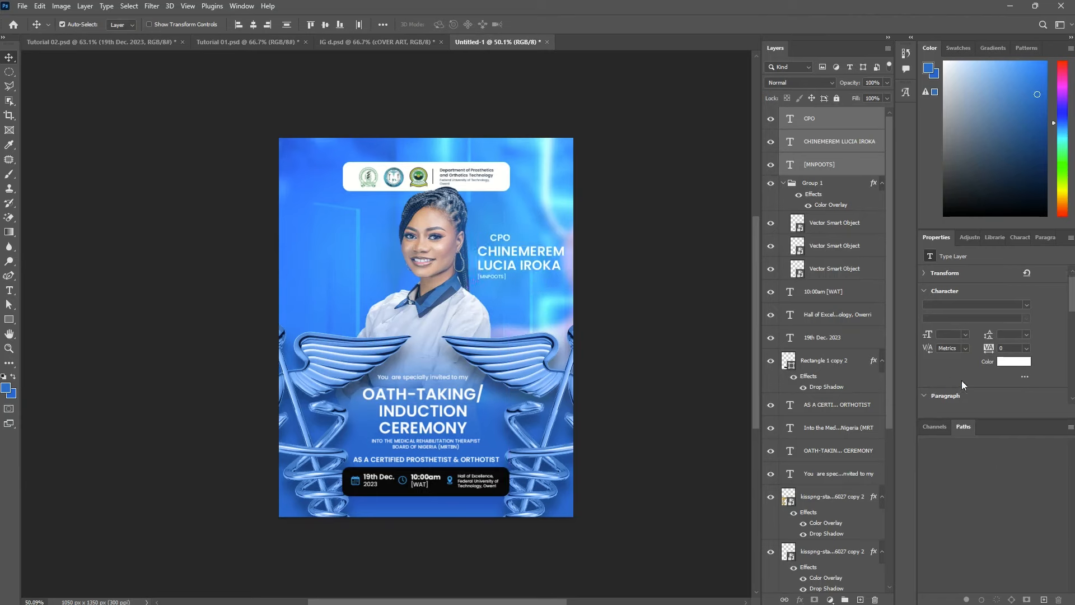
scroll(961, 380, down, 2)
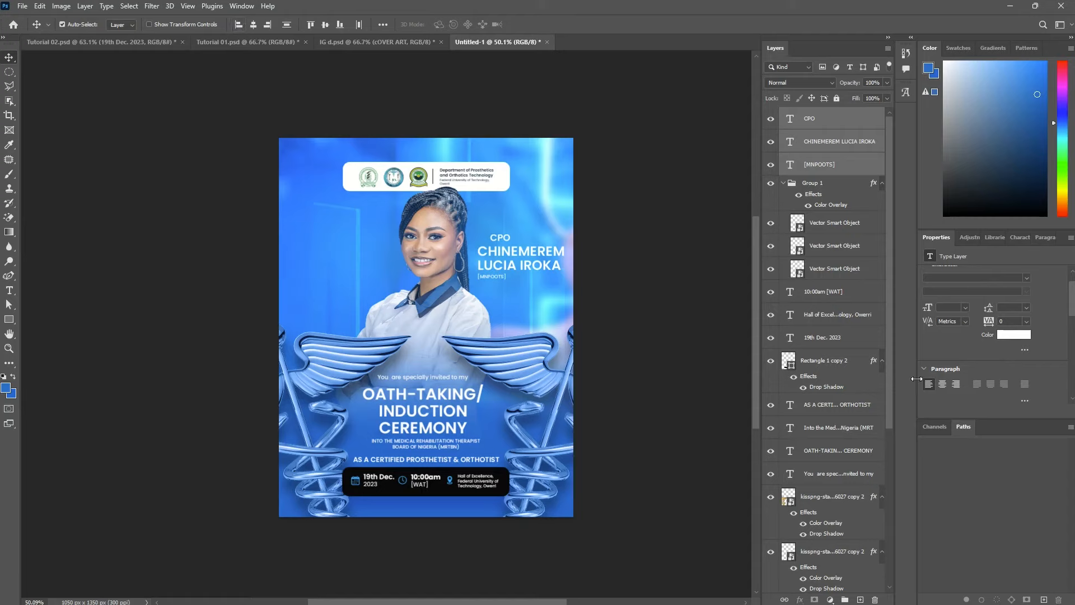
click(237, 27)
Step: Scale the inductee's name texts to 77.92% and nudge them slightly closer to her face
key(ctrl+t)
drag(565, 253, 546, 270)
key(Return)
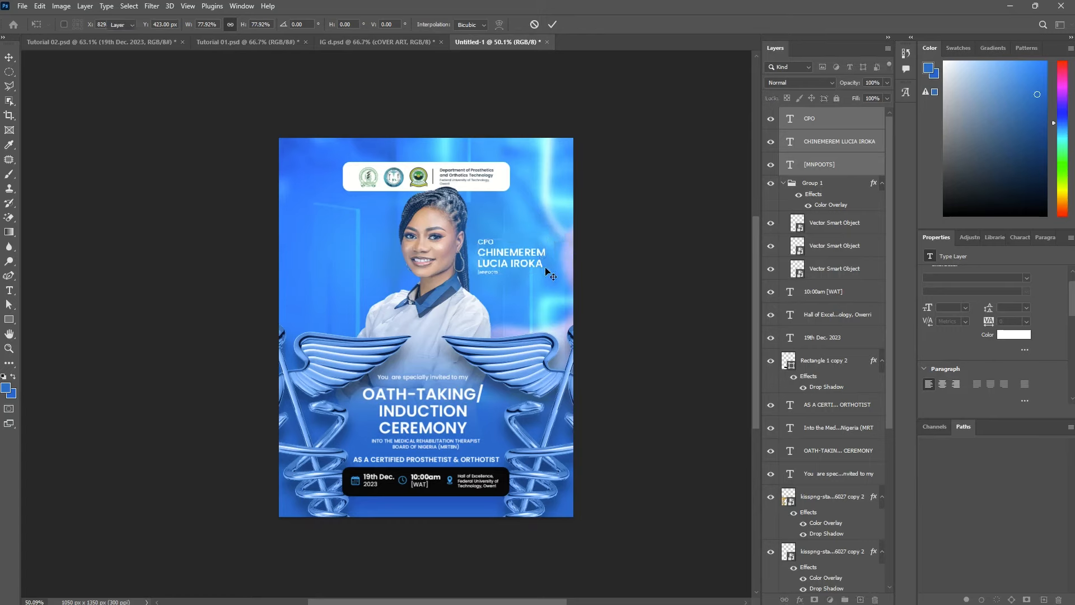
key(Left)
key(Left)
key(Left)
key(Left)
key(Left)
key(Left)
key(Left)
key(Left)
key(Left)
key(Left)
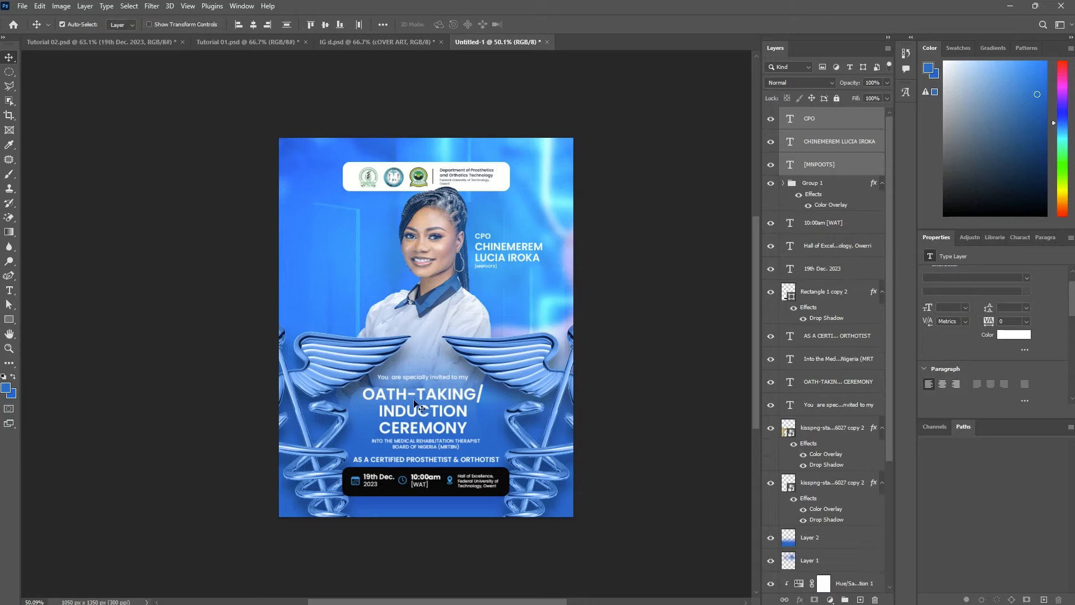
Step: Duplicate the 7b22e6f653 background image layer, set to Divide, to directly above Layer 1 and compare the flyer with and without it
scroll(822, 418, down, 5)
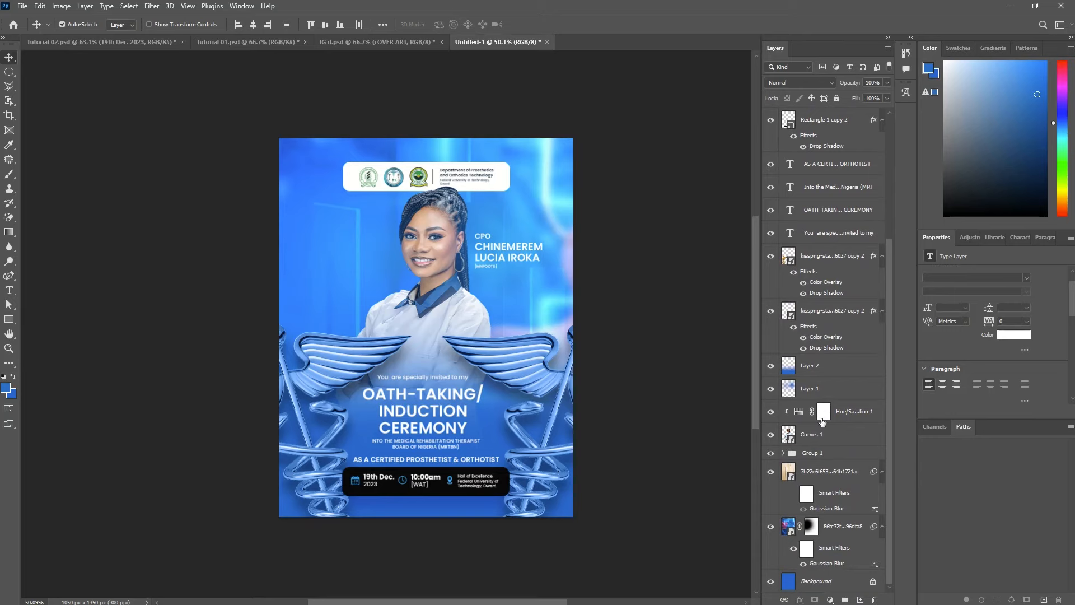
click(832, 473)
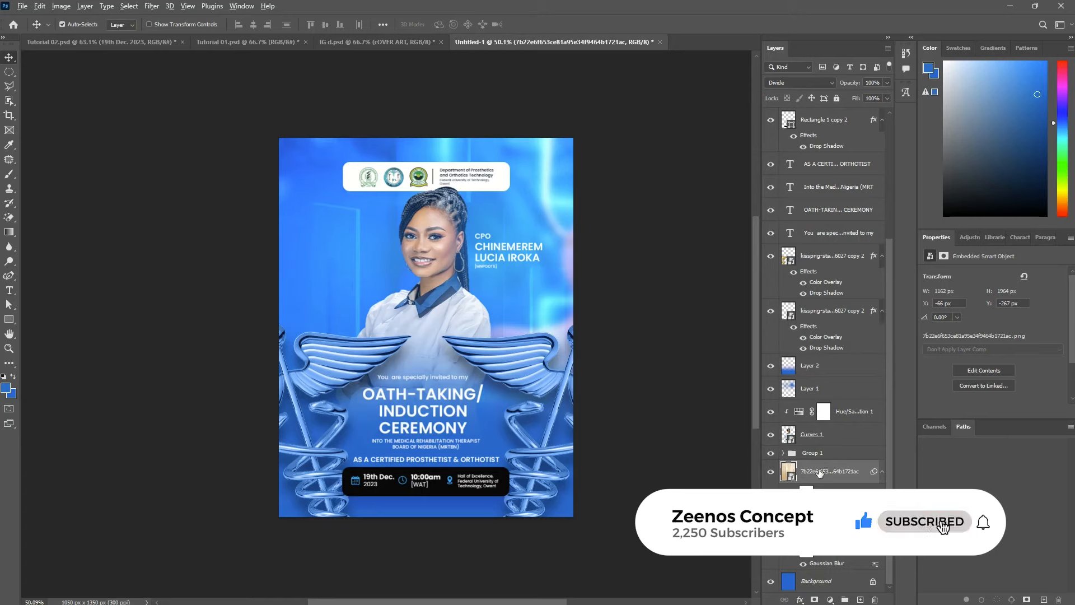
drag(819, 473, 888, 375)
key(ctrl+0)
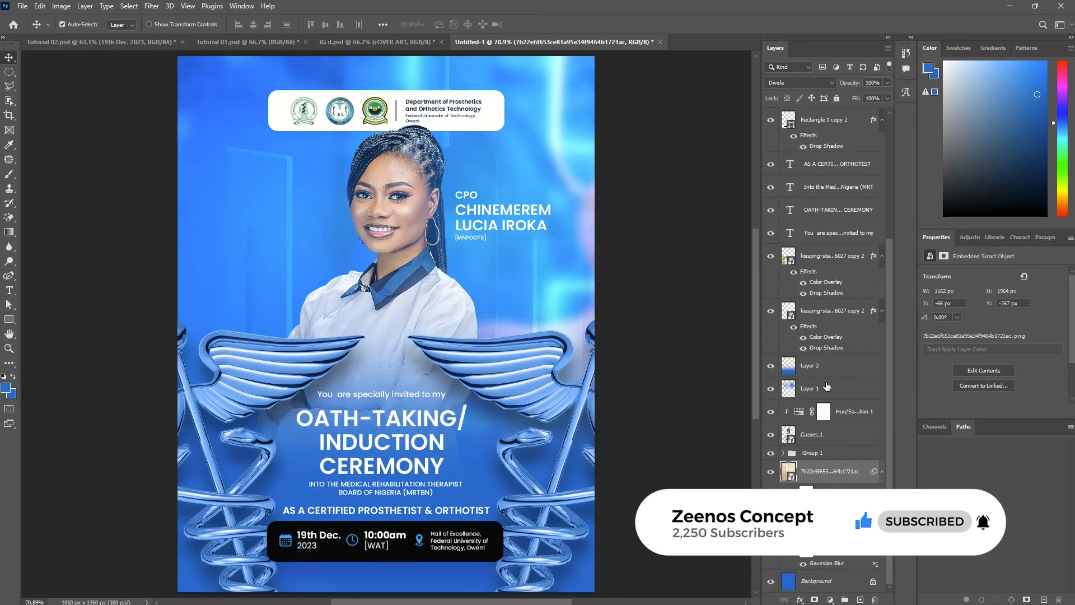
drag(825, 450, 829, 388)
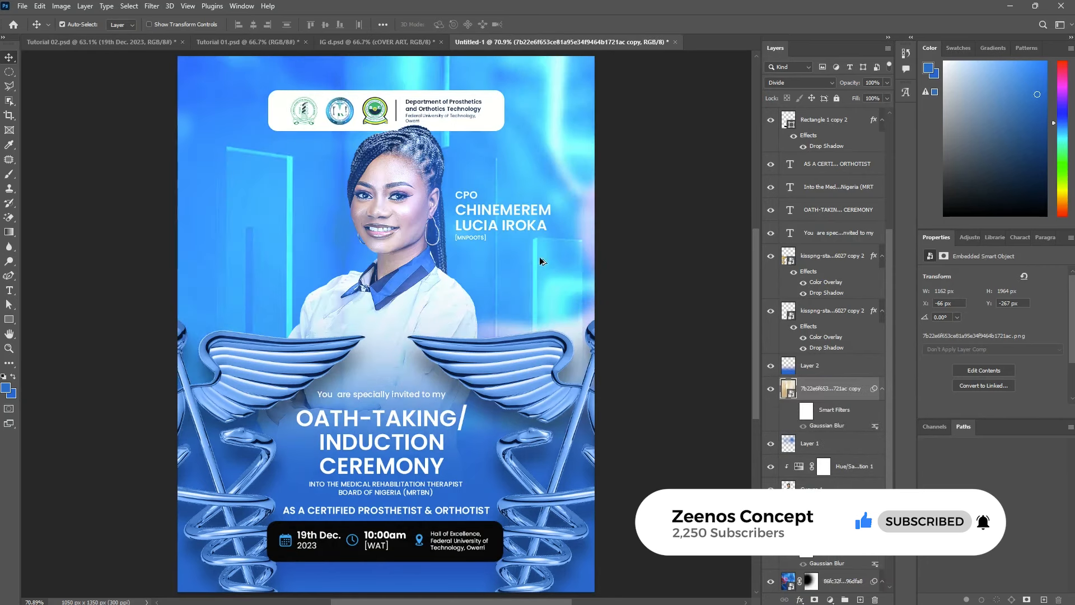
scroll(532, 263, down, 4)
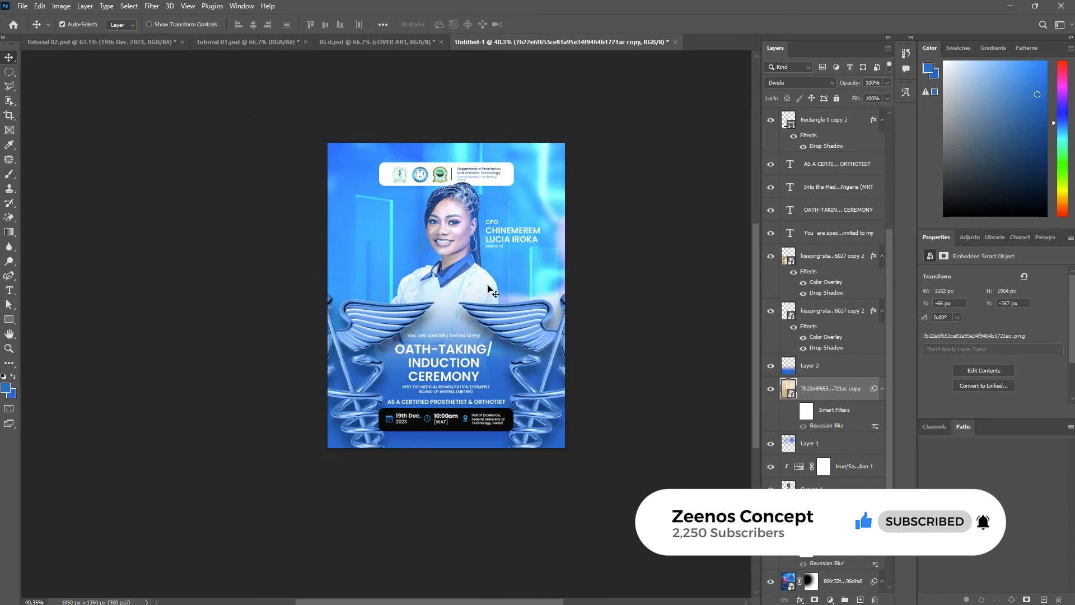
click(771, 392)
click(770, 392)
Step: Flip the duplicated background image horizontally and move it to X -137 px, Y -118 px
key(ctrl+t)
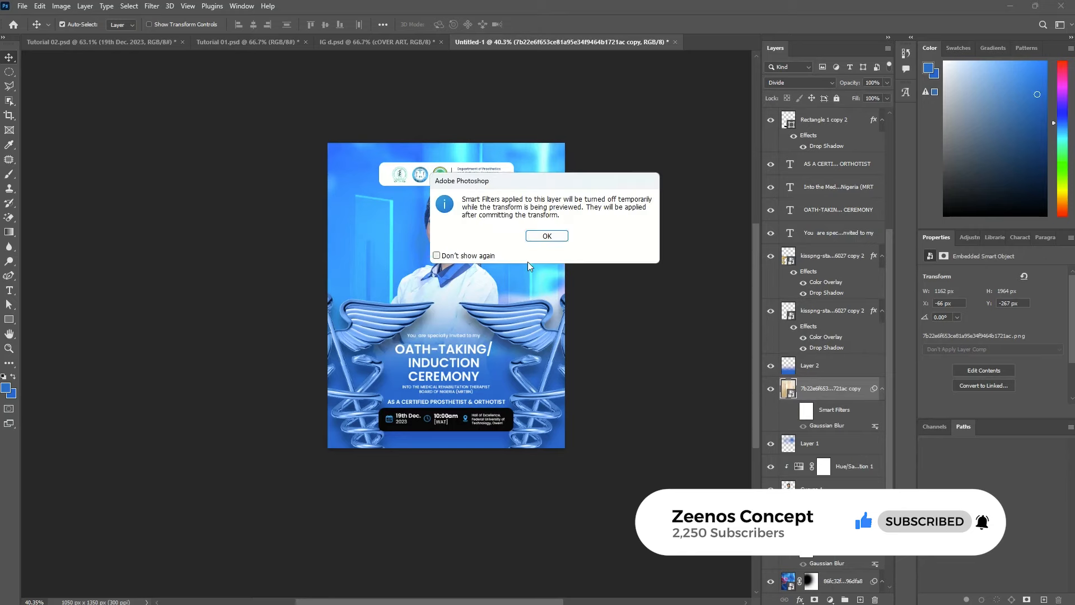
key(Return)
drag(480, 242, 469, 262)
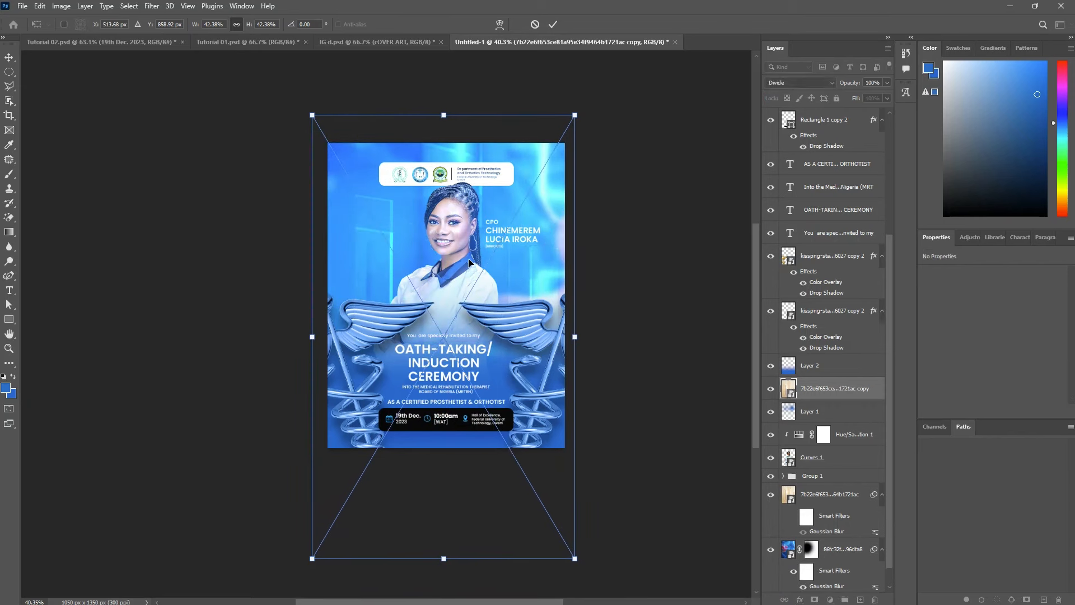
right_click(473, 301)
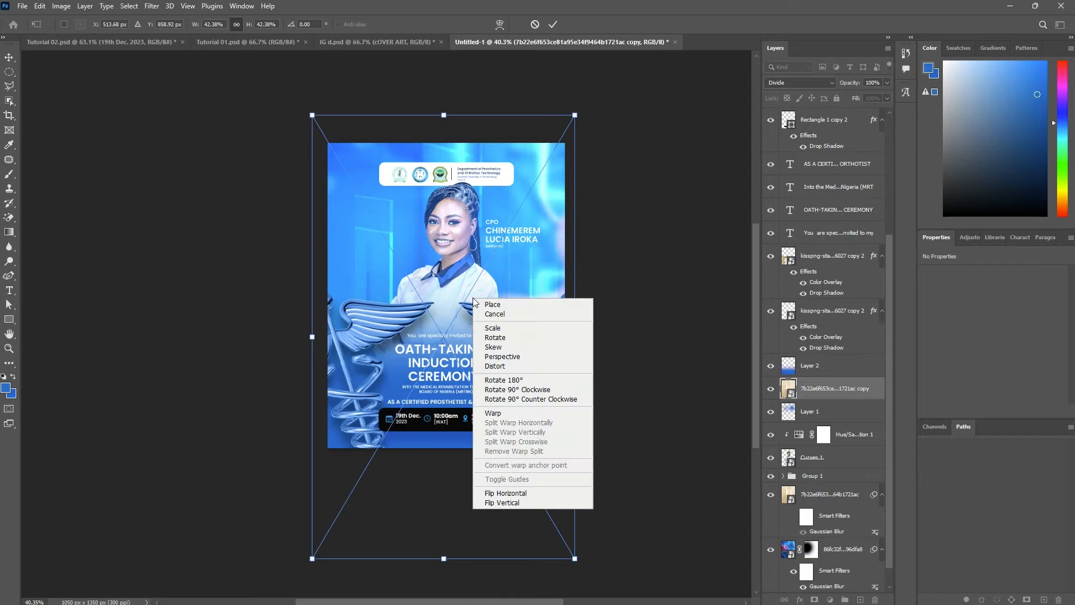
click(500, 494)
mouse_move(449, 223)
mouse_down()
mouse_move(411, 229)
mouse_move(432, 240)
mouse_move(420, 236)
mouse_move(423, 223)
mouse_move(442, 226)
mouse_move(431, 229)
mouse_up()
key(Return)
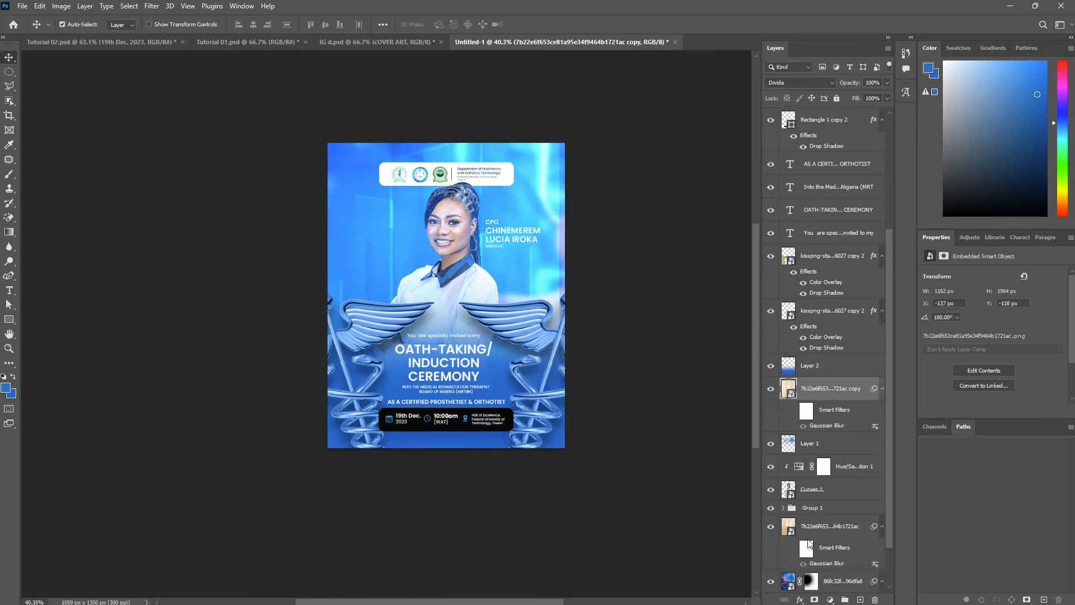
Step: Add a layer mask to the flipped background copy and paint black over the inductee with a soft 700 px brush
click(815, 599)
key(b)
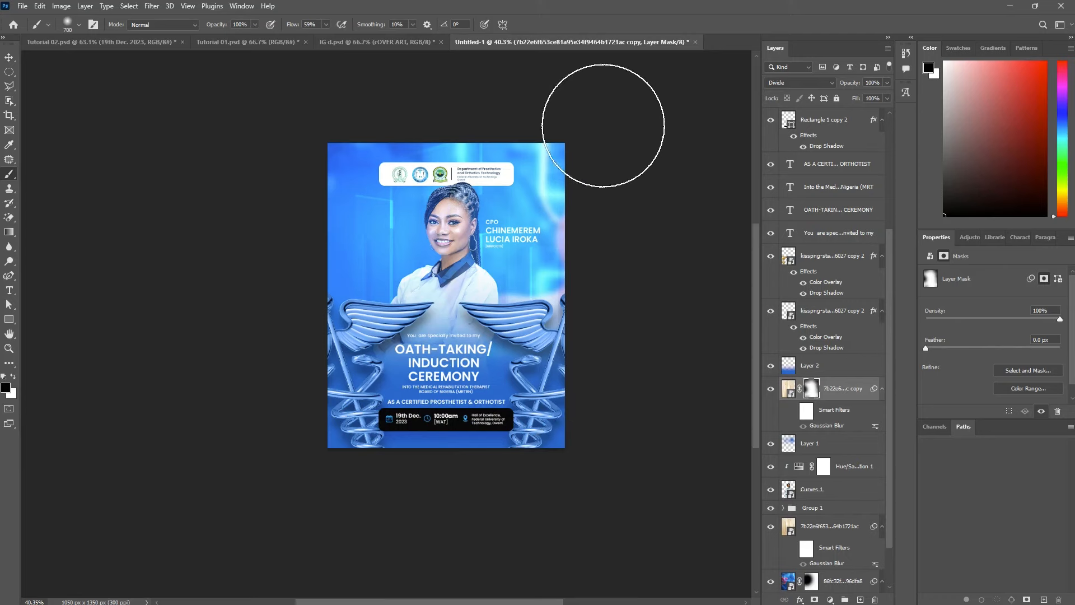
Step: Duplicate the inductee's Curves 1 photo layer to directly below Group 1 in the layer stack
key(v)
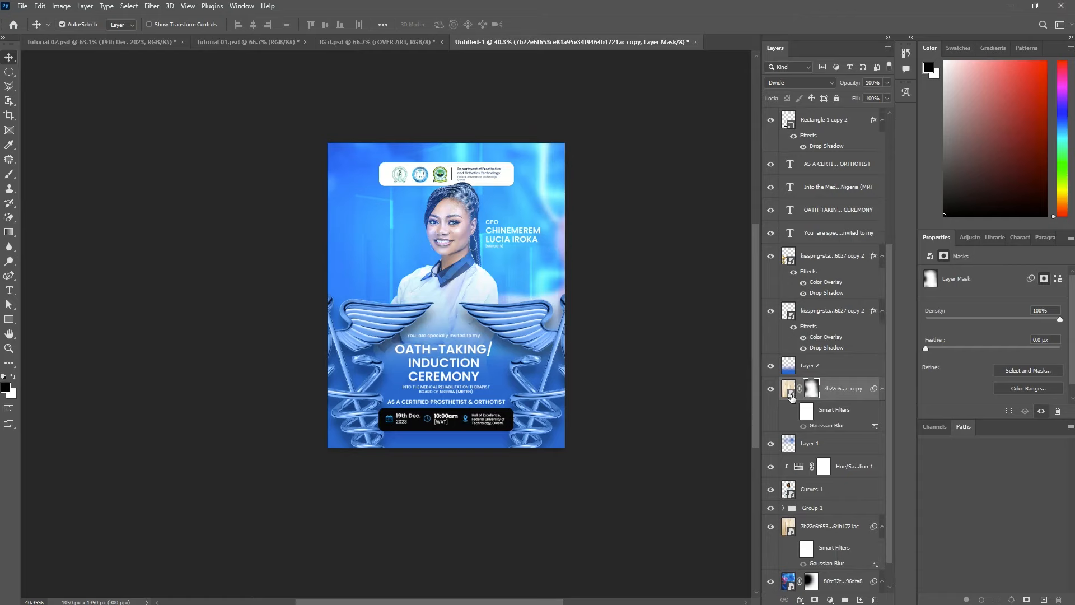
scroll(791, 397, down, 2)
click(838, 442)
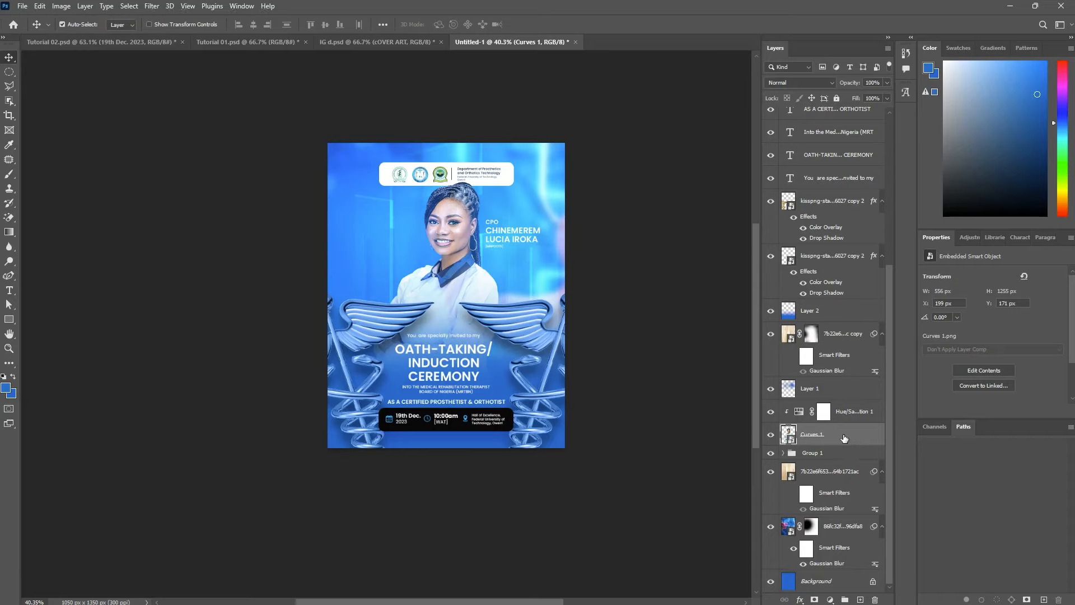
drag(844, 438, 837, 478)
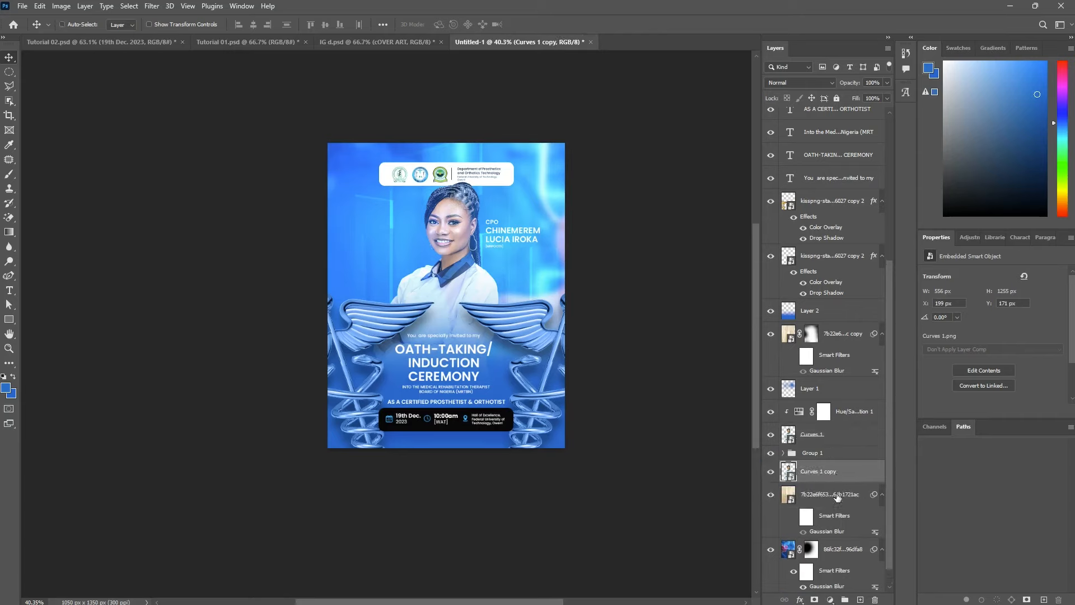
Step: Scale the duplicated inductee photo to 31.81% and place it behind the header at X -521 px, Y -351 px
key(ctrl+t)
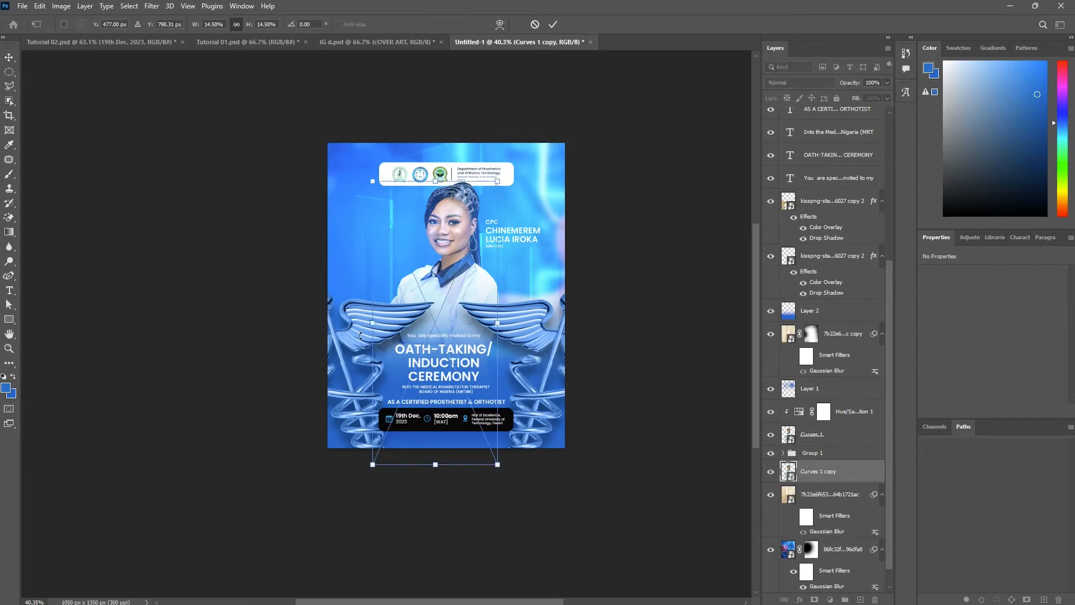
drag(375, 322, 246, 340)
drag(384, 304, 376, 357)
mouse_move(379, 302)
mouse_down()
mouse_move(376, 311)
mouse_move(379, 303)
mouse_up()
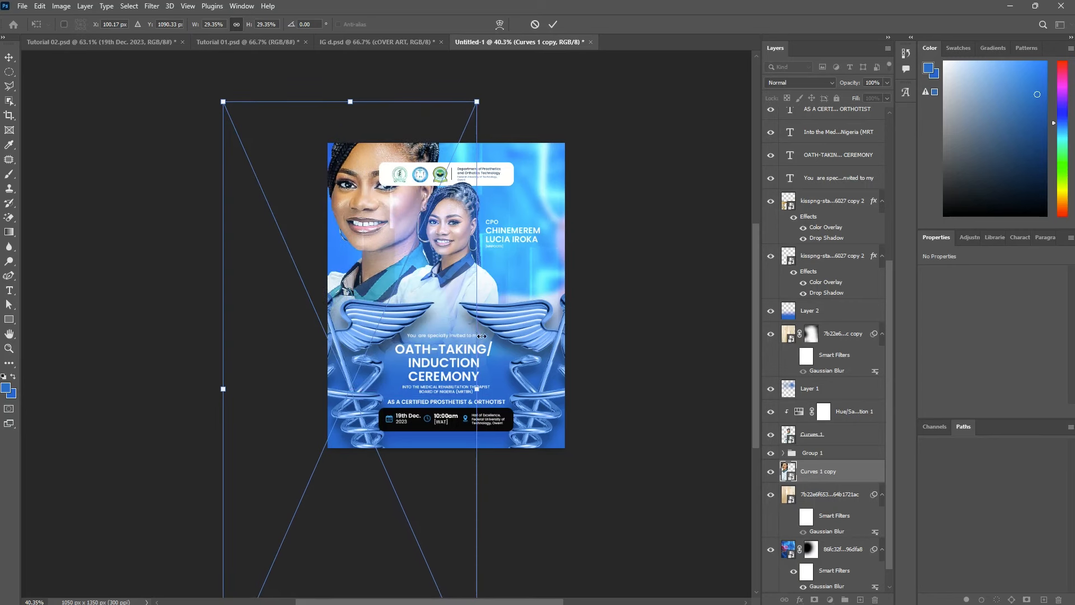
drag(482, 342, 493, 347)
drag(431, 286, 428, 268)
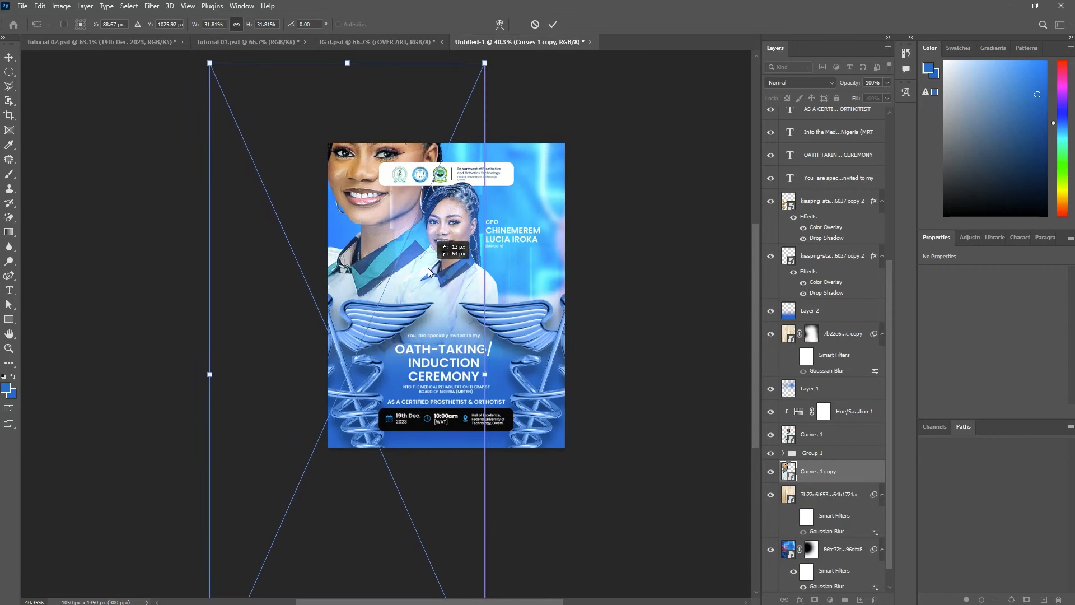
key(Return)
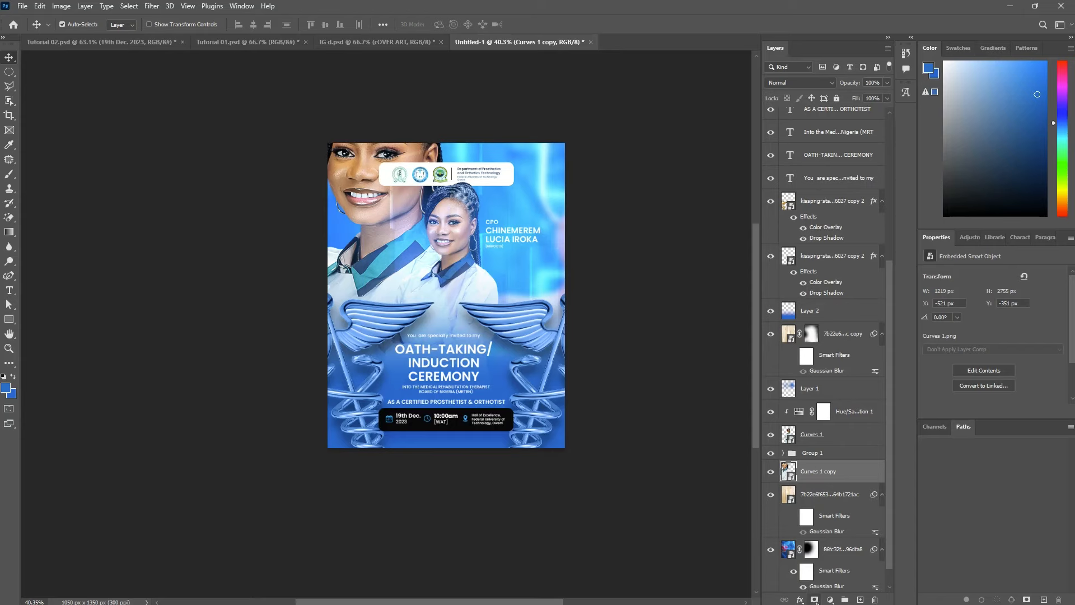
Step: Add a layer mask to the enlarged photo copy and fade its lower part with a soft black 1100 px brush
click(814, 600)
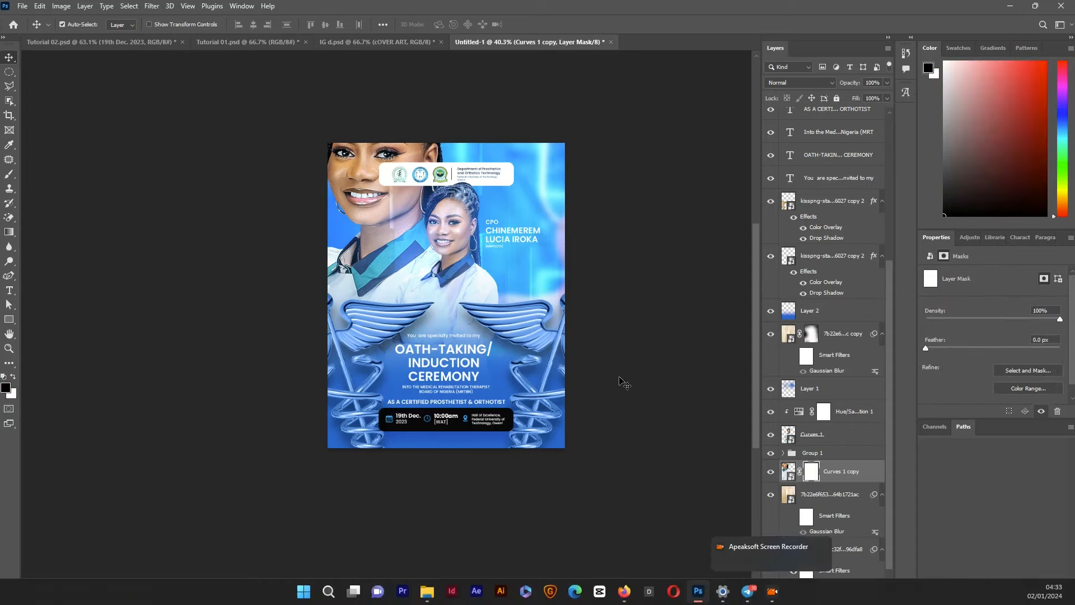
key(b)
key(bracketright)
key(bracketright)
key(bracketright)
key(bracketright)
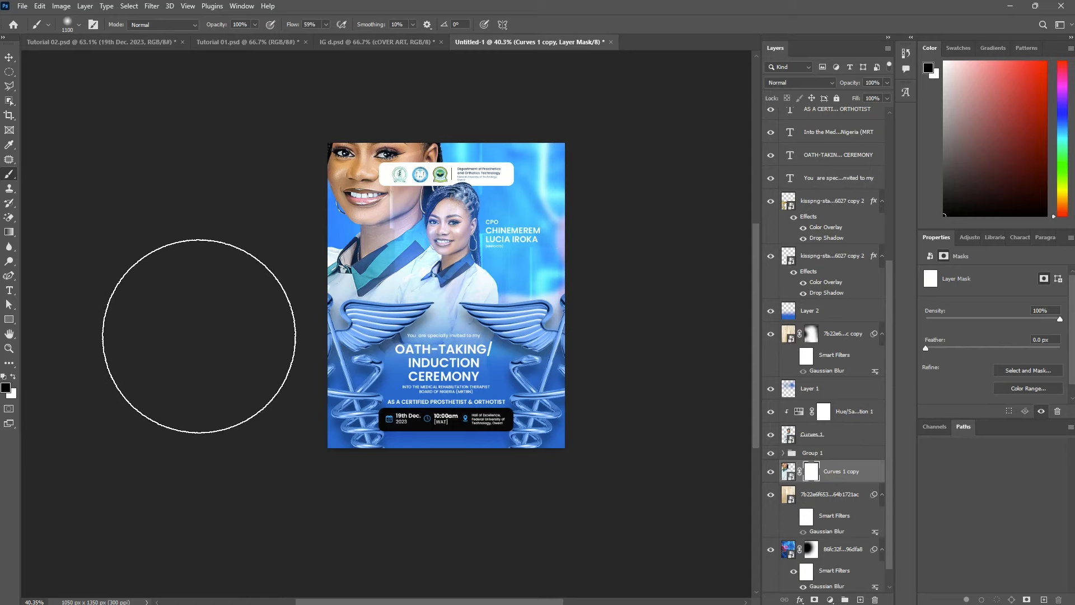
drag(307, 383, 372, 388)
click(486, 384)
mouse_move(485, 354)
mouse_down()
mouse_move(503, 311)
mouse_move(358, 375)
mouse_move(310, 368)
mouse_up()
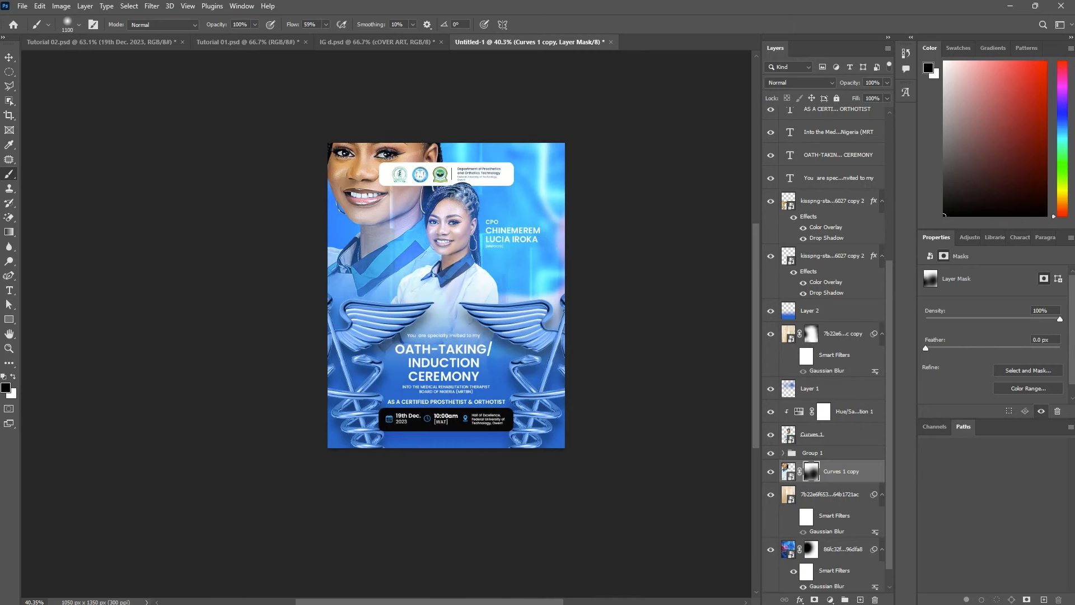
Step: Try the Overlay blend mode at 45% opacity on the enlarged photo copy
key(v)
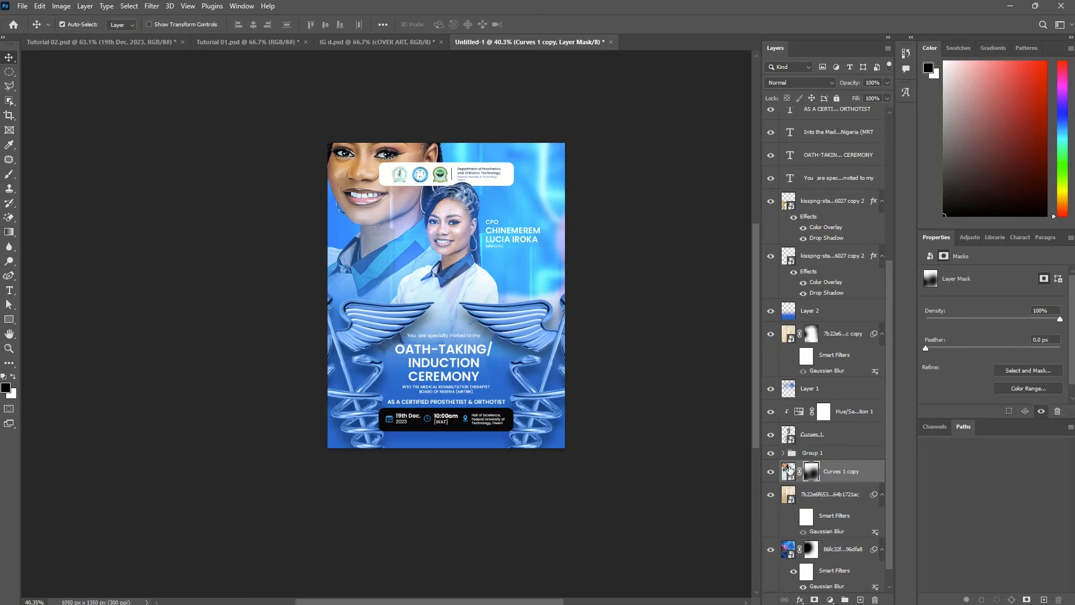
click(790, 470)
click(801, 83)
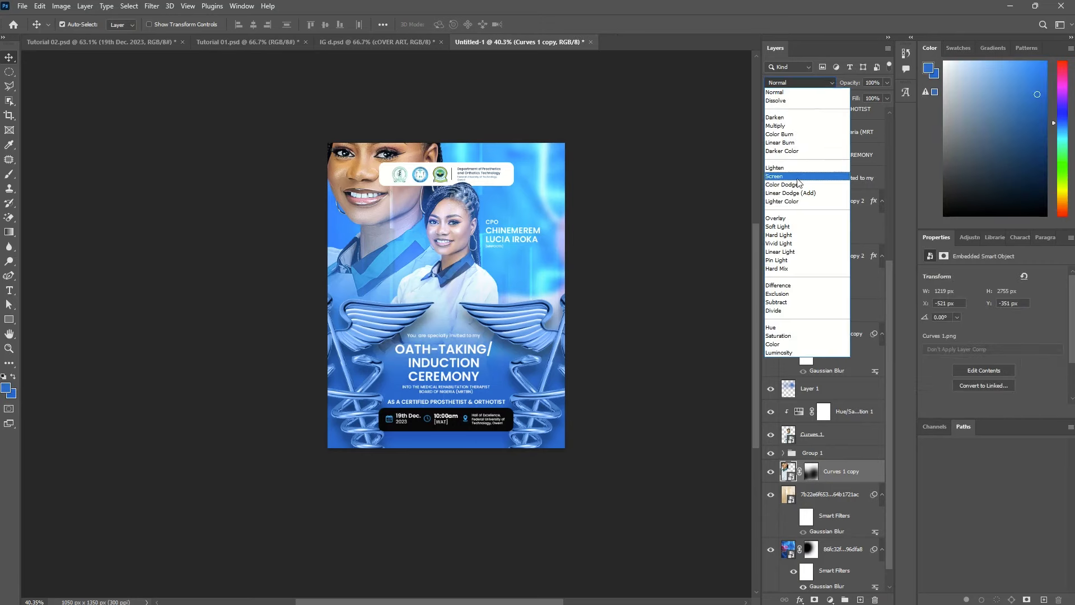
click(776, 218)
drag(850, 85, 831, 84)
click(831, 84)
click(843, 83)
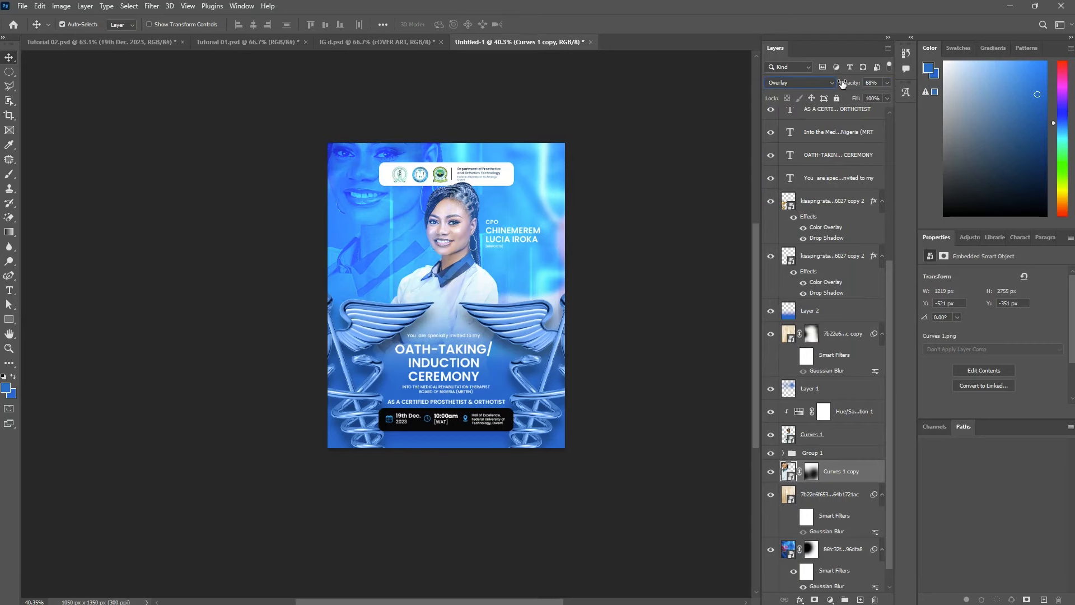
drag(849, 83, 829, 79)
Step: Set the enlarged photo copy to the Luminosity blend mode at 25% opacity
click(829, 80)
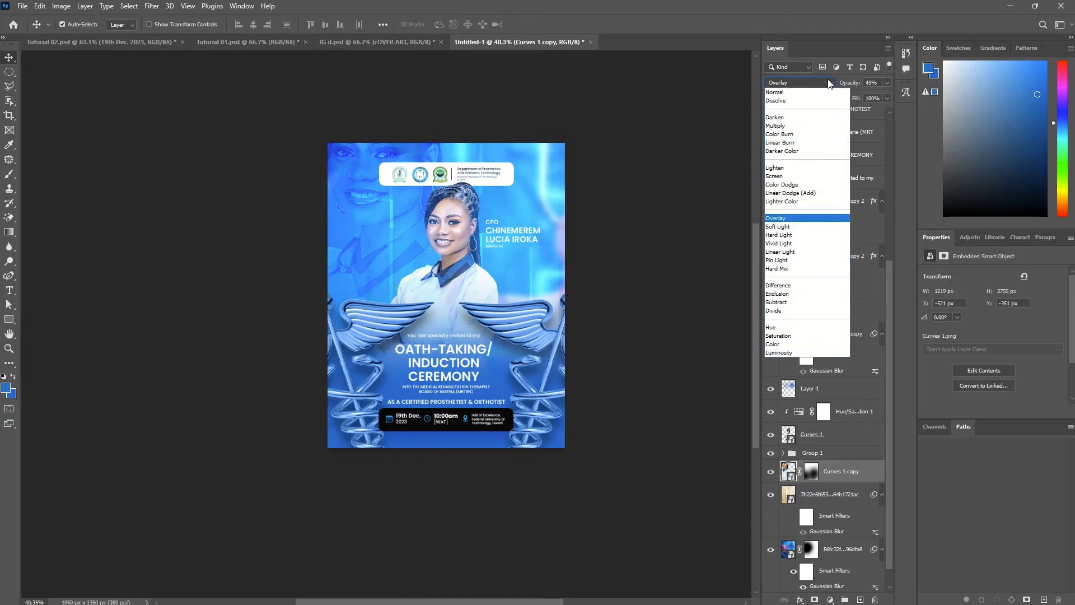
click(790, 352)
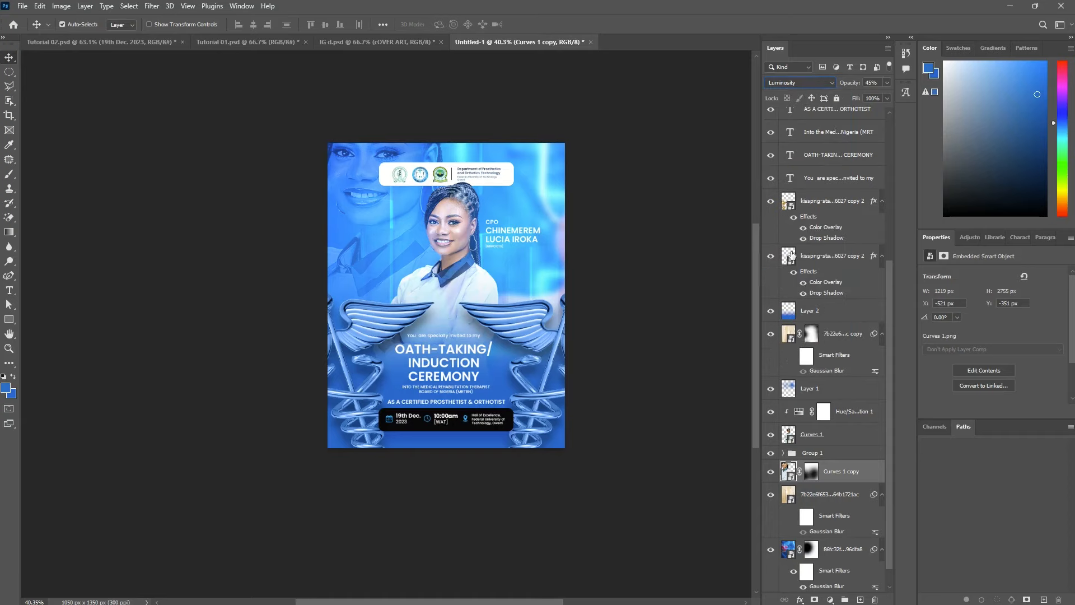
drag(855, 85, 849, 85)
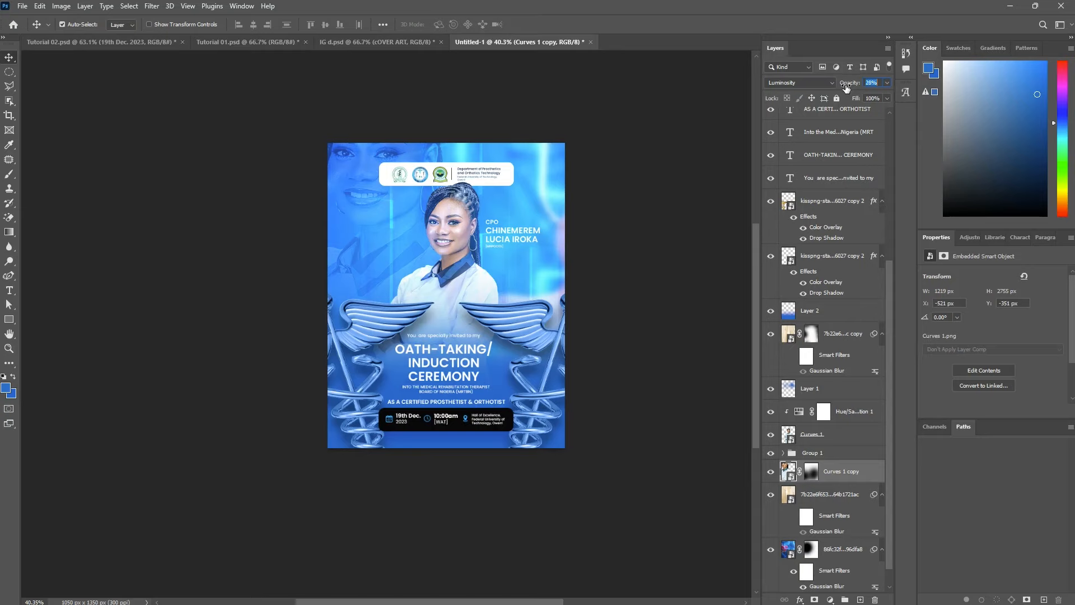
drag(846, 88, 845, 90)
Step: Nudge the faded Curves 1 copy left and down to X -541 px, Y -321 px
click(344, 201)
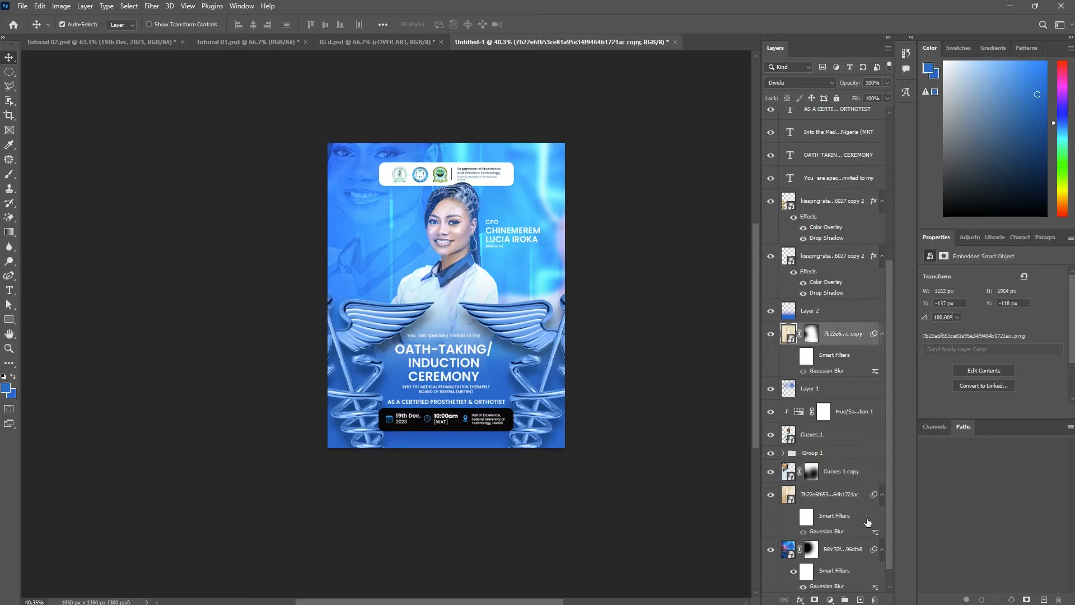
click(857, 479)
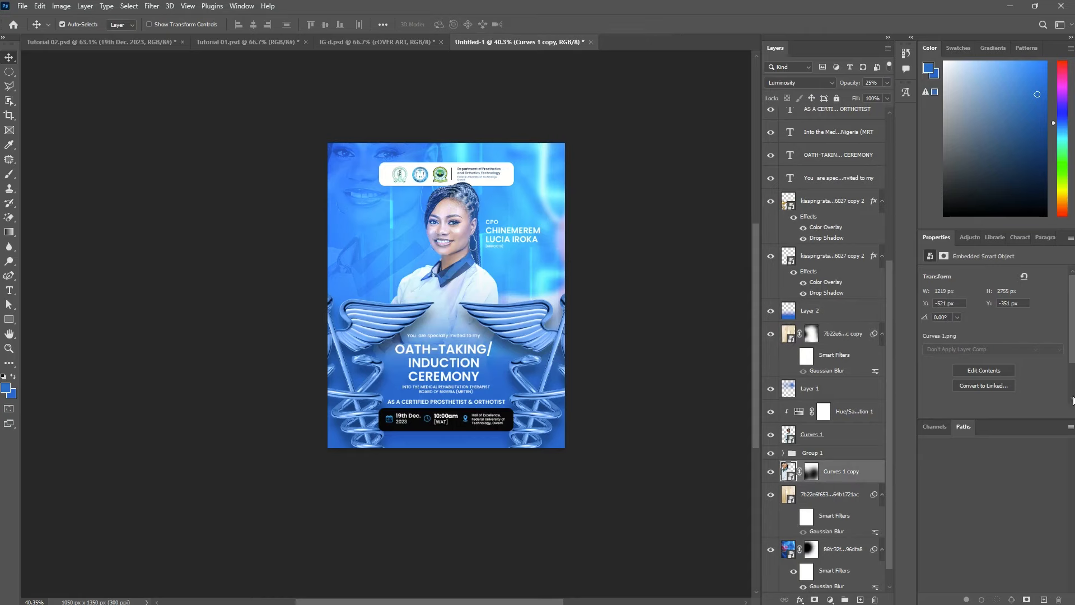
key(shift+Down)
key(shift+Left)
key(shift+Left)
key(shift+Down)
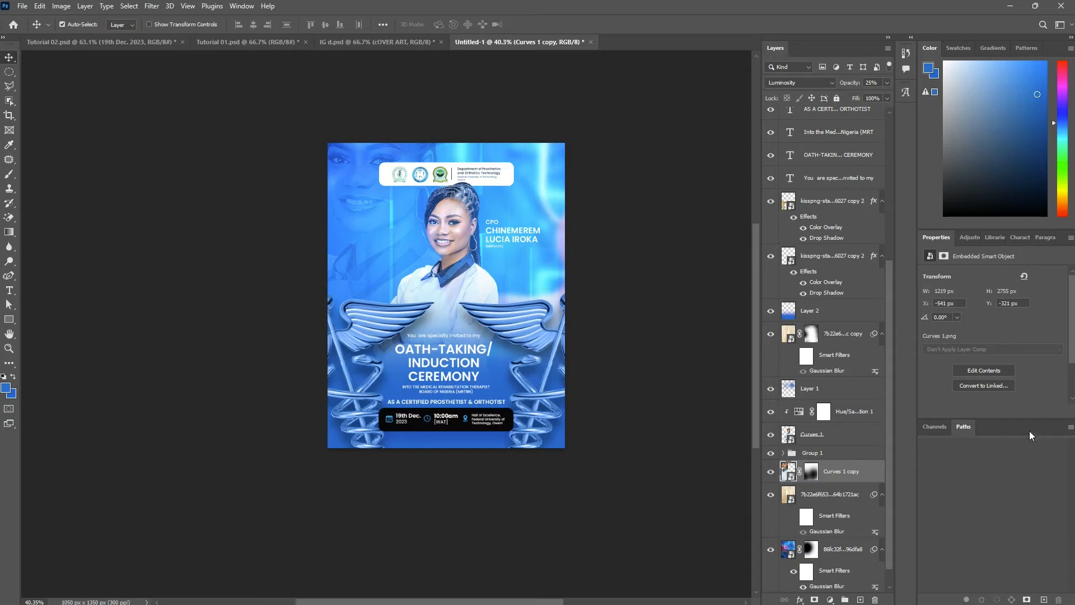
Step: Stretch the blue gradient on Layer 2 upward to a height of 976 px, keeping its lower edge in place
click(454, 448)
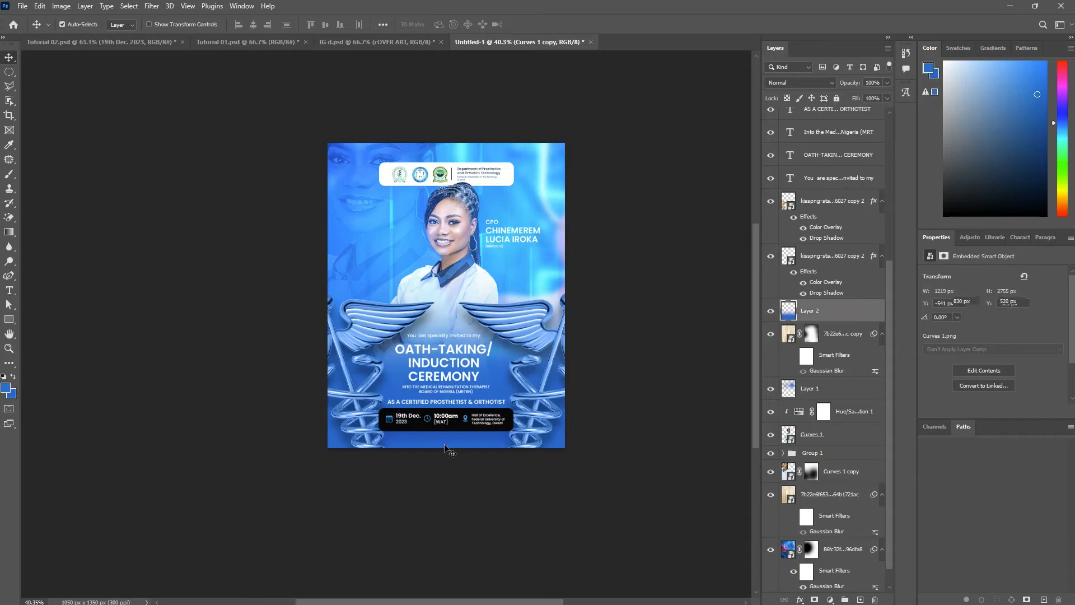
key(ctrl+t)
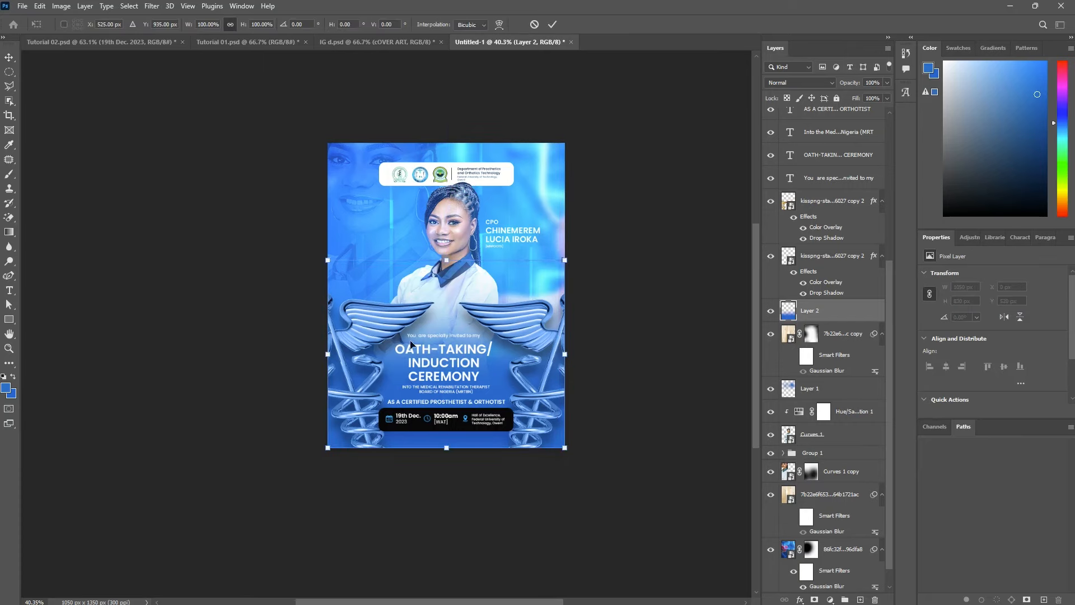
drag(446, 256, 435, 224)
key(Return)
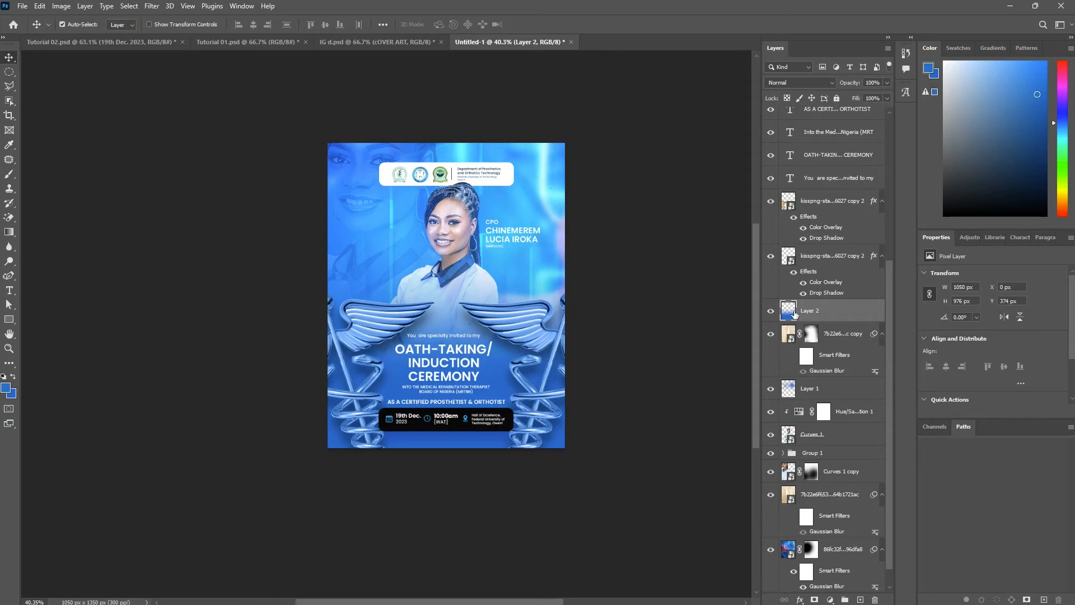
Step: Select the flipped background copy's layer mask and reduce the brush size to 400 px
click(812, 336)
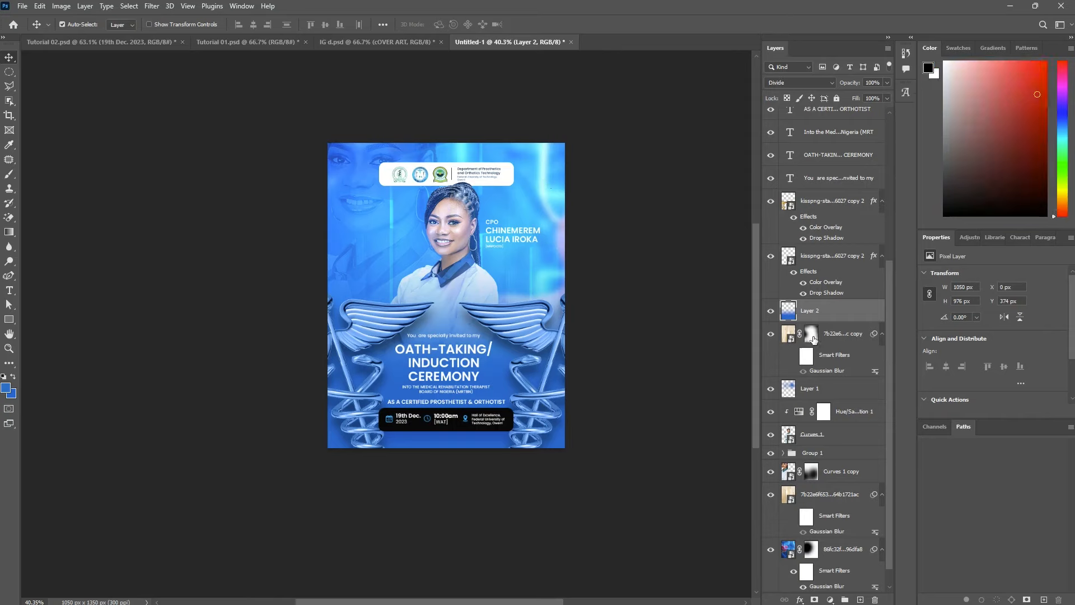
key(b)
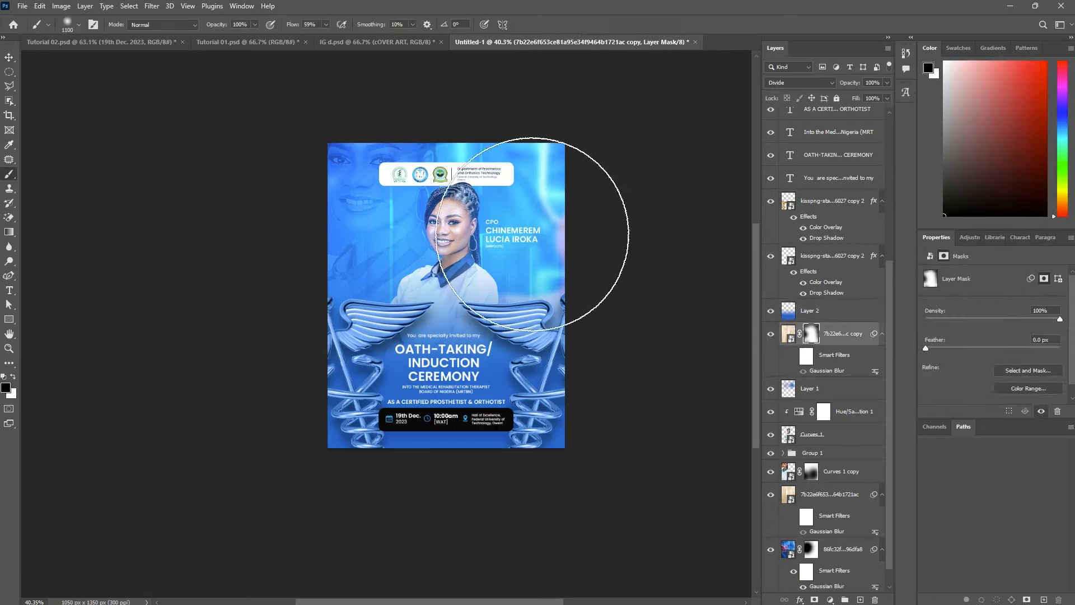
key(bracketleft)
key(bracketleft)
key(bracketleft)
key(bracketleft)
key(bracketleft)
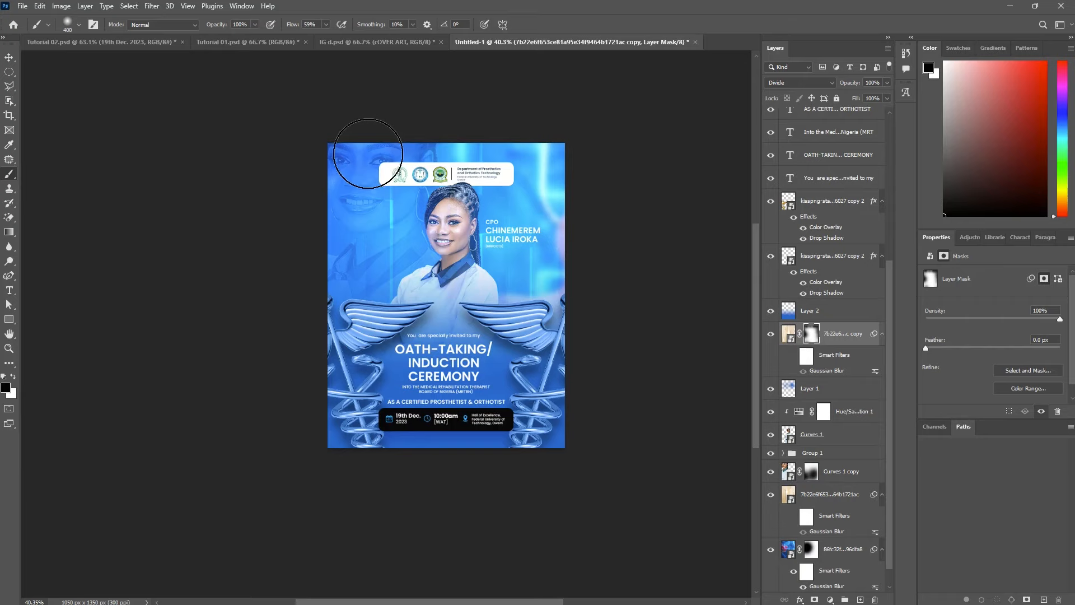
key(v)
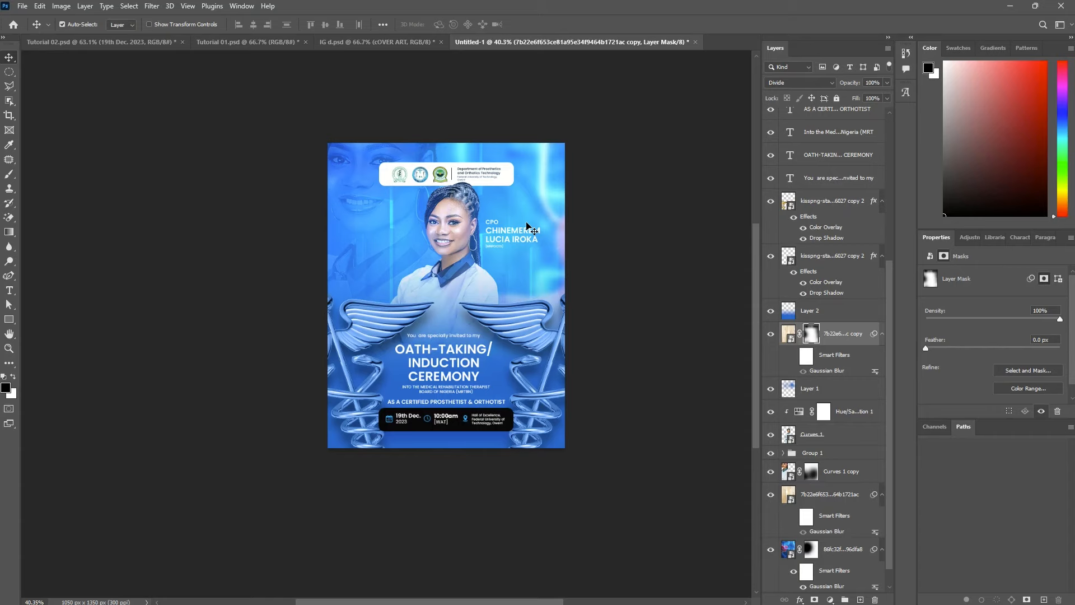
Step: Compare the flyer with the Tutorial 02 and Tutorial 01 reference designs and return to Untitled-1
click(92, 42)
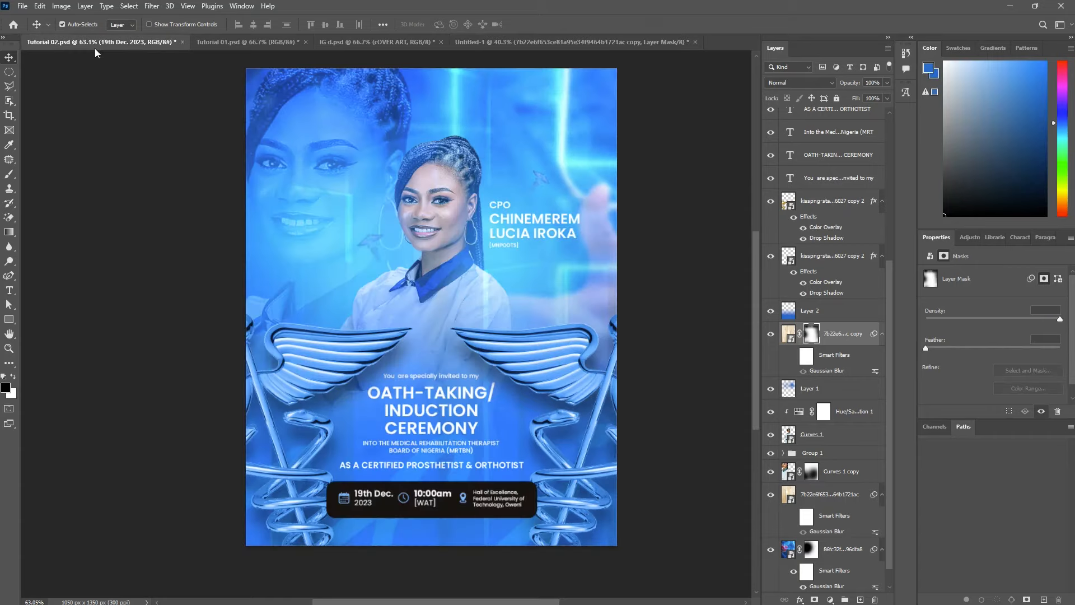
click(357, 506)
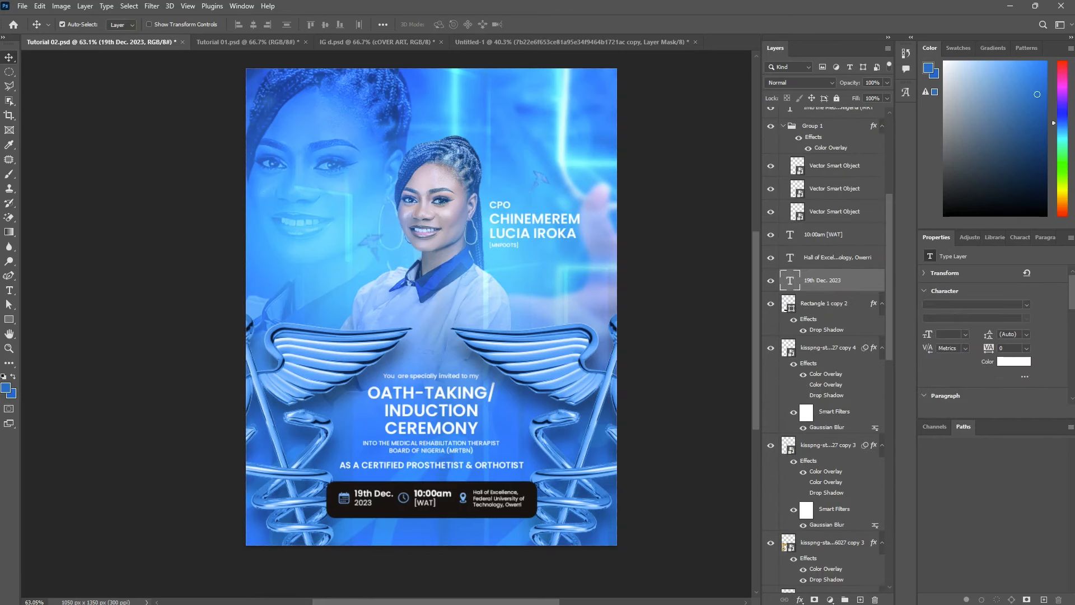
click(202, 43)
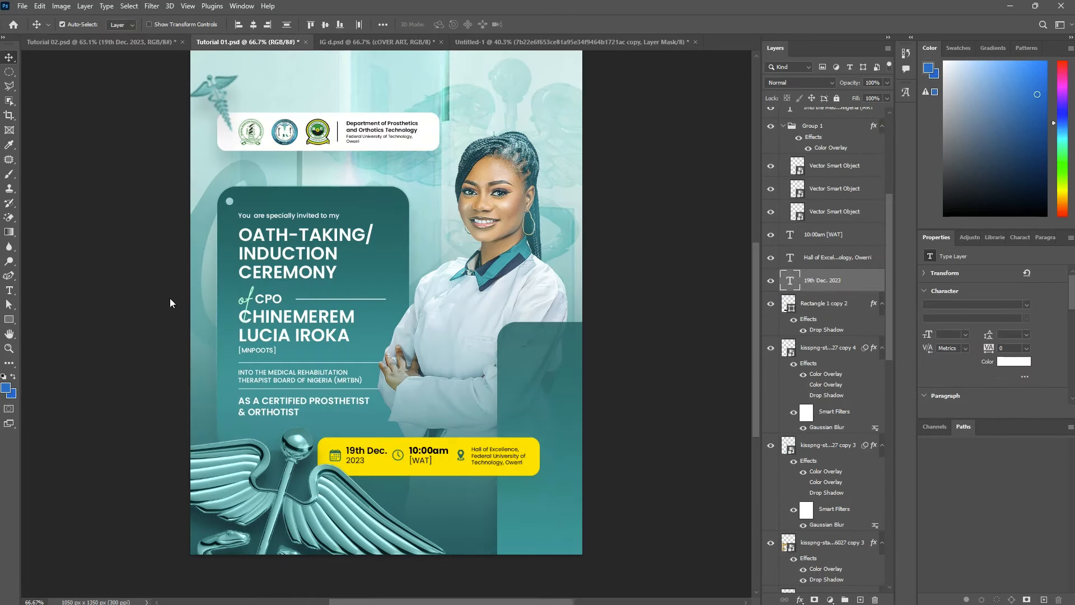
click(194, 237)
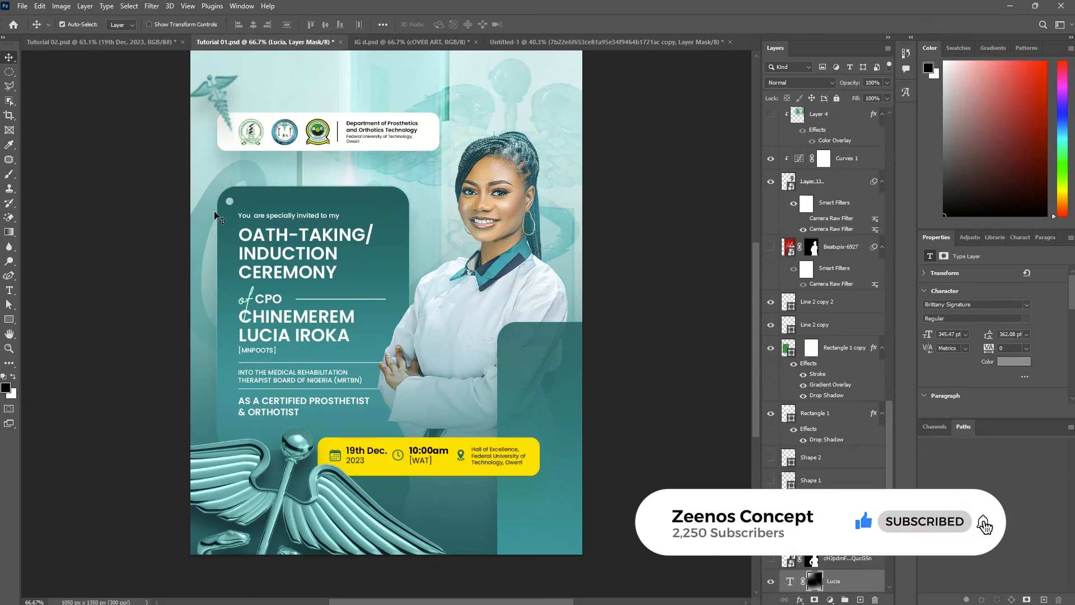
click(512, 41)
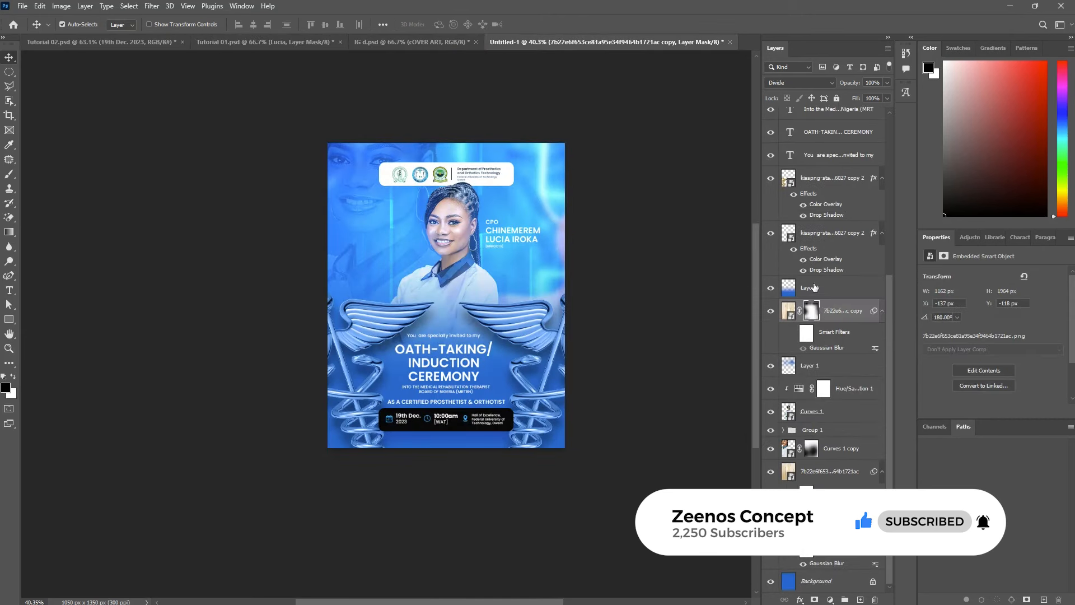
Step: Add the inductee's first name as light-blue Brittany Signature text above Layer 2, near the flyer's lower edge
click(815, 289)
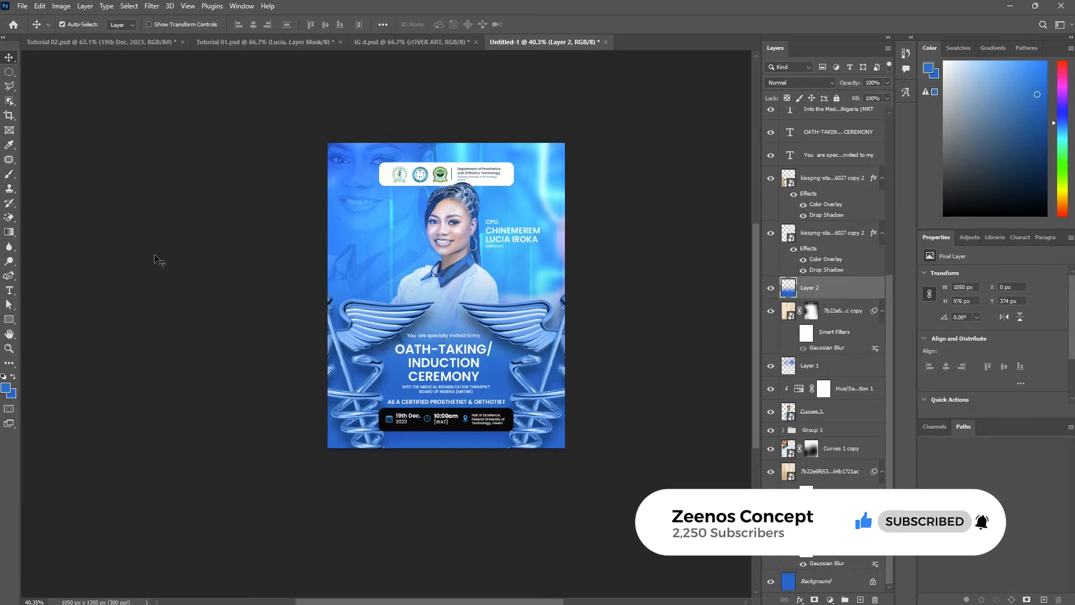
key(t)
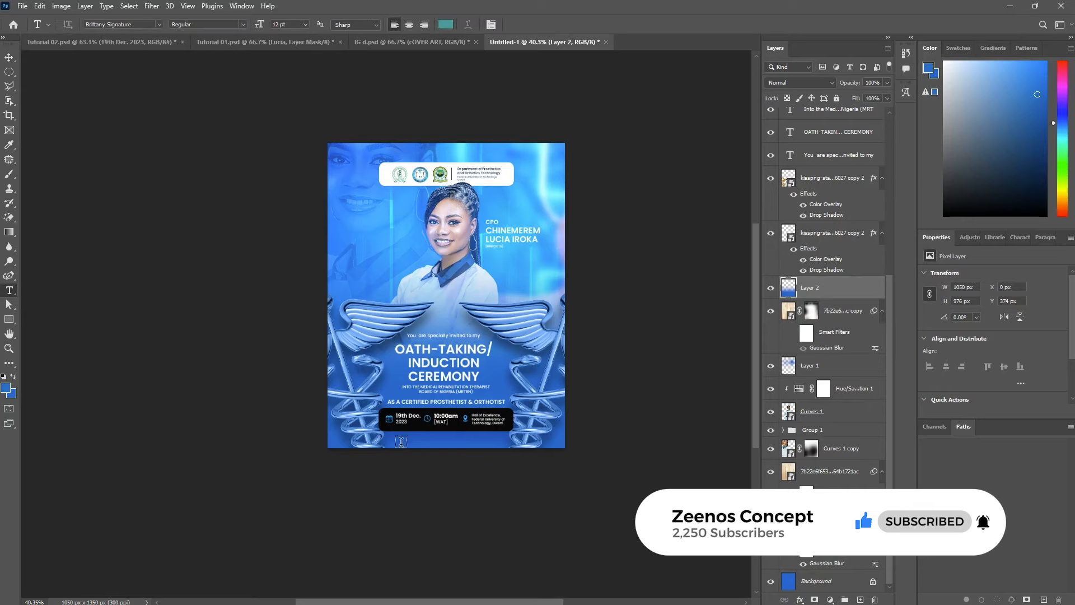
click(401, 443)
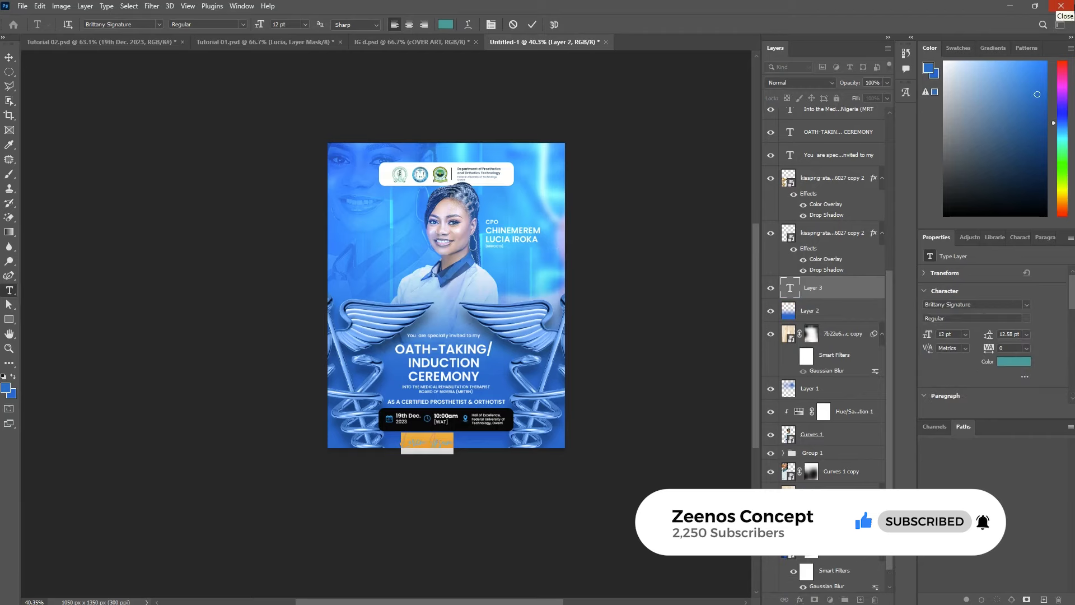
key(BackSpace)
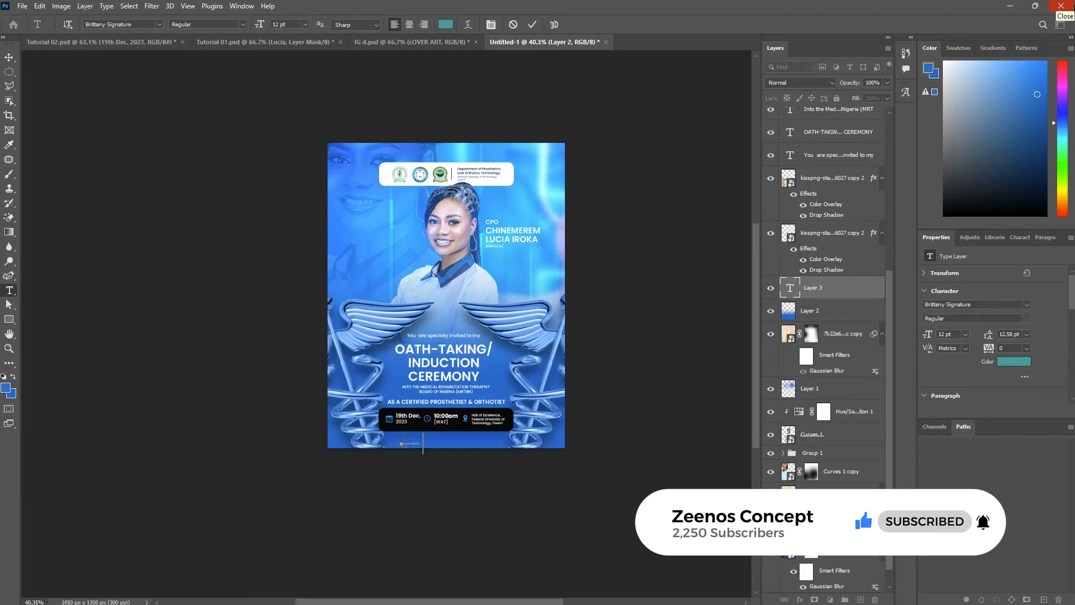
text(Lucia)
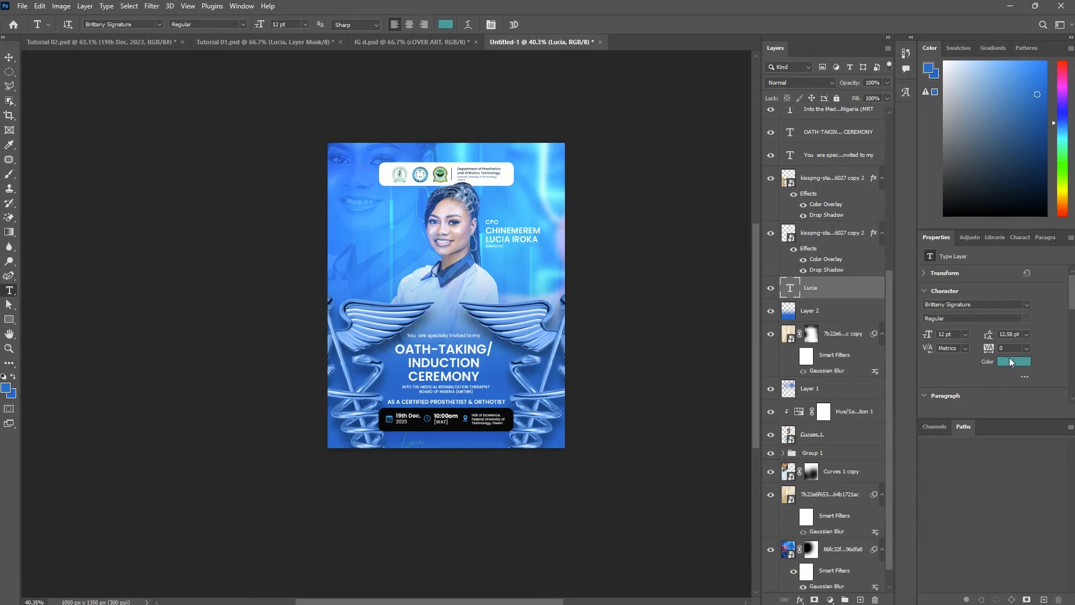
click(503, 211)
key(Return)
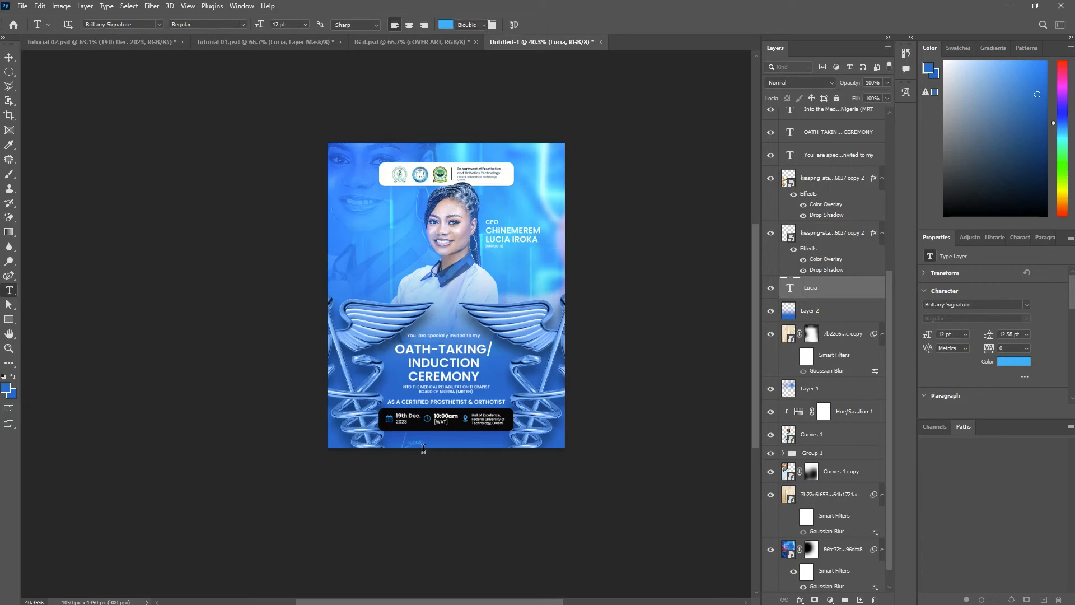
Step: Enlarge the signature-style name to 225.6 pt and position it across the flyer's lower half behind the staff graphics
key(ctrl+t)
drag(424, 442, 620, 432)
drag(496, 396, 494, 364)
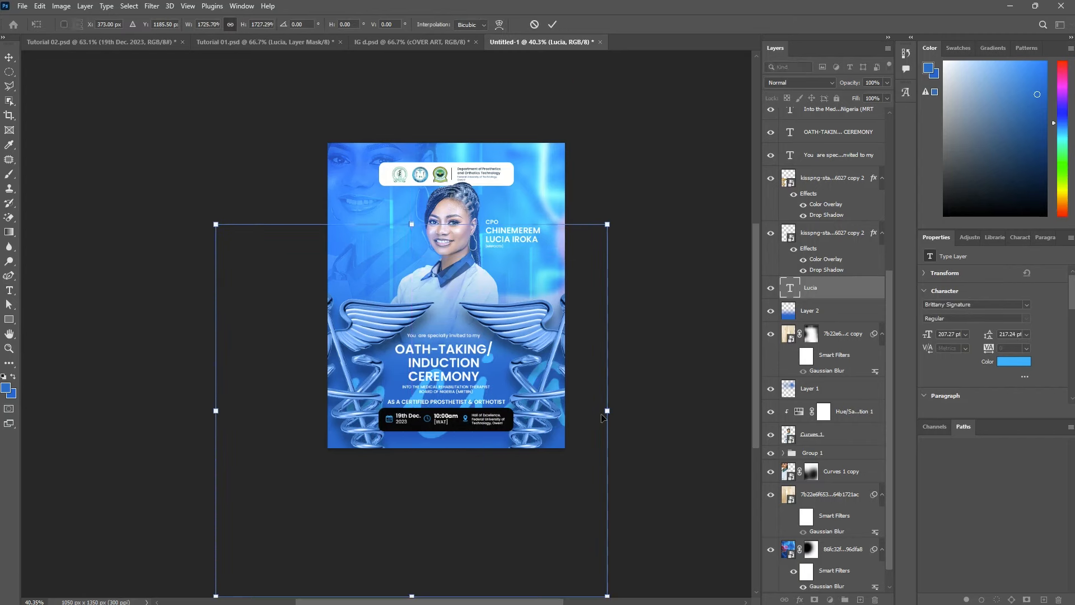
drag(605, 416, 625, 415)
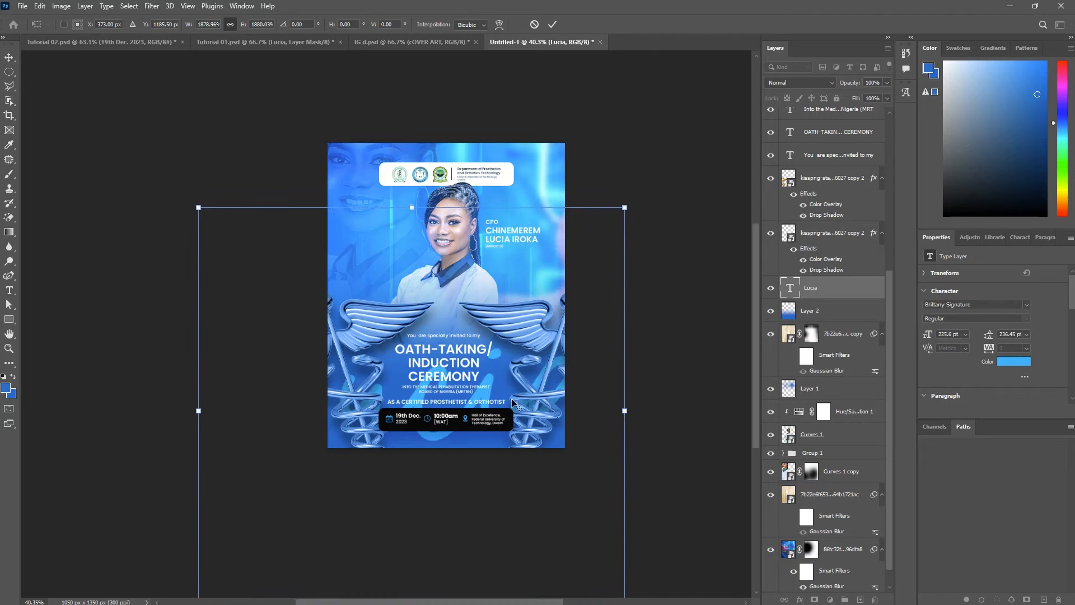
drag(512, 416, 508, 424)
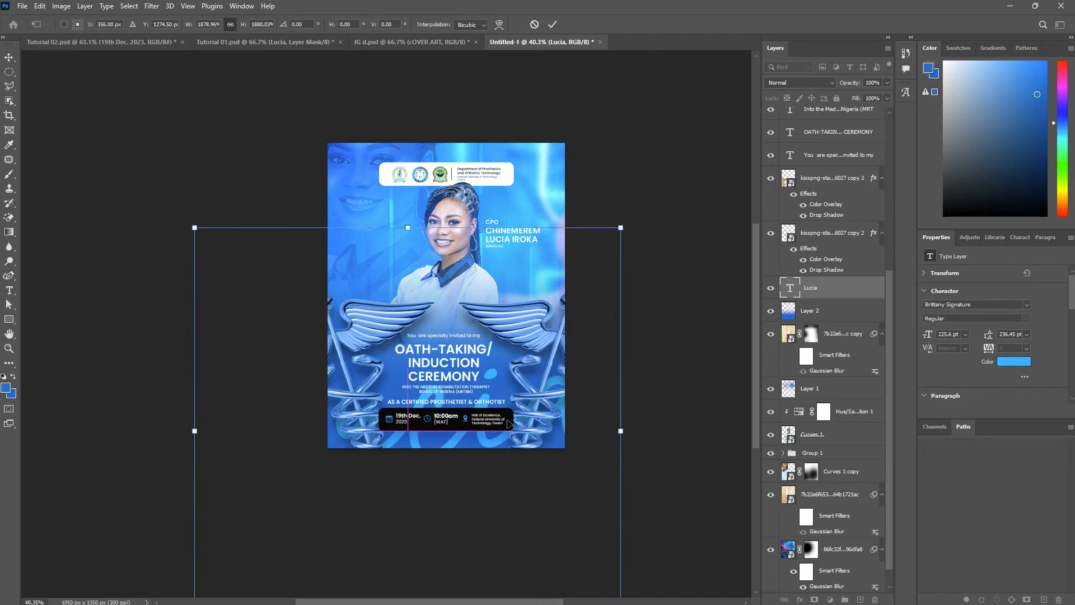
key(Return)
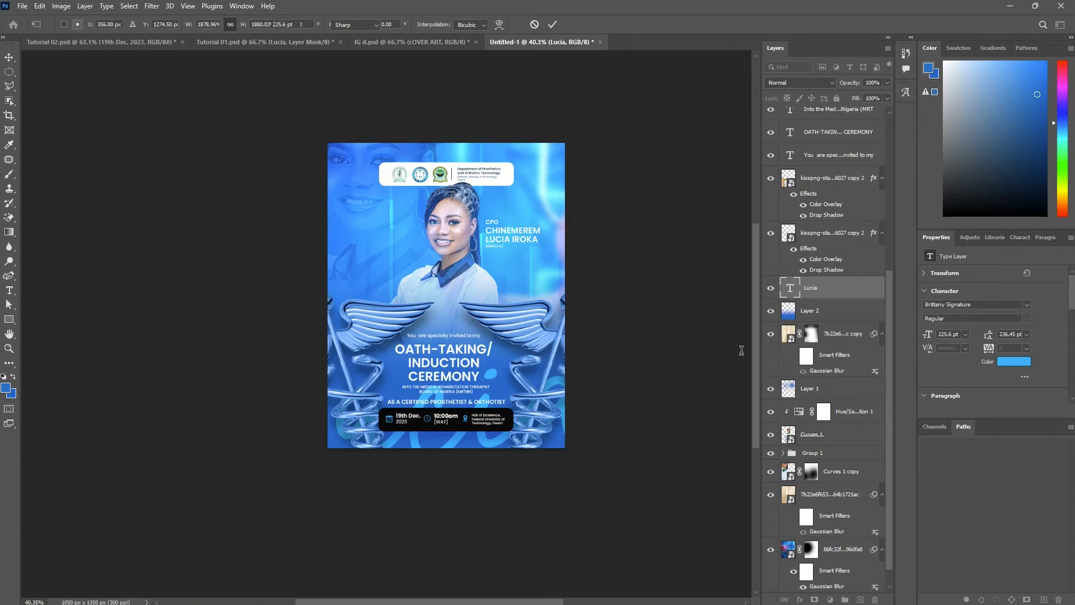
Step: Add a layer mask to the signature text and fade its outer parts with a black 900 px brush
click(814, 599)
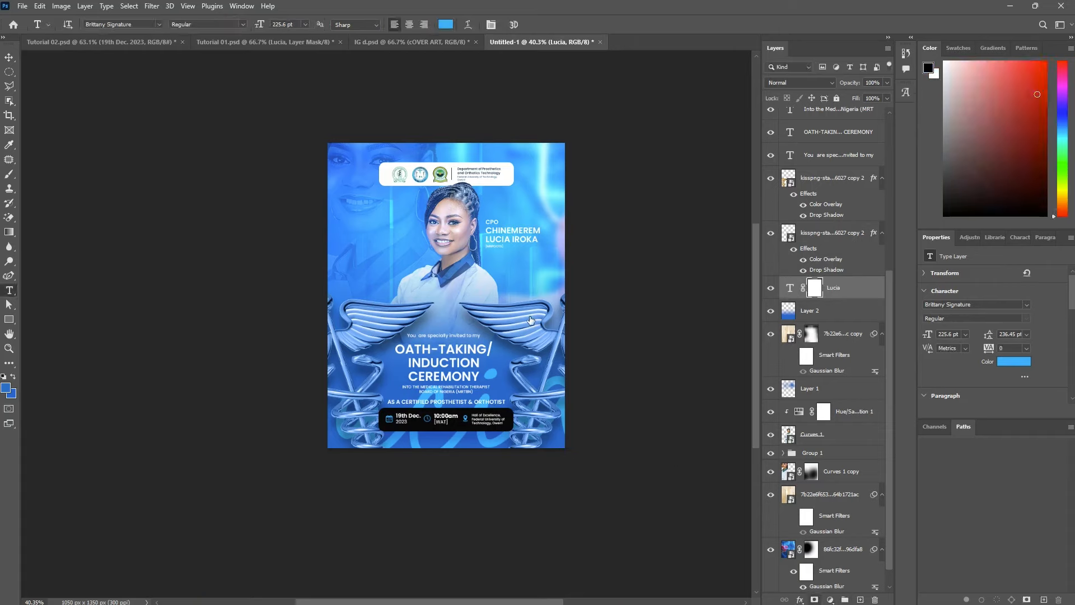
key(b)
key(bracketright)
key(bracketright)
key(bracketright)
drag(360, 433, 312, 399)
mouse_move(520, 495)
mouse_down()
mouse_move(526, 506)
mouse_move(516, 461)
mouse_move(334, 459)
mouse_up()
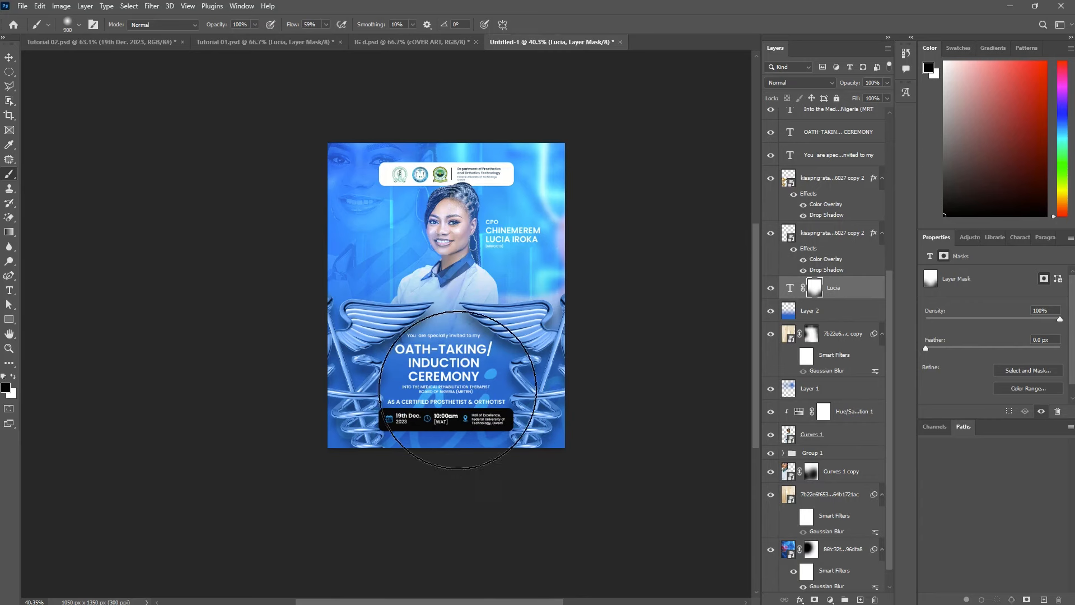
Step: Set the signature text layer's blend mode to Overlay
click(790, 289)
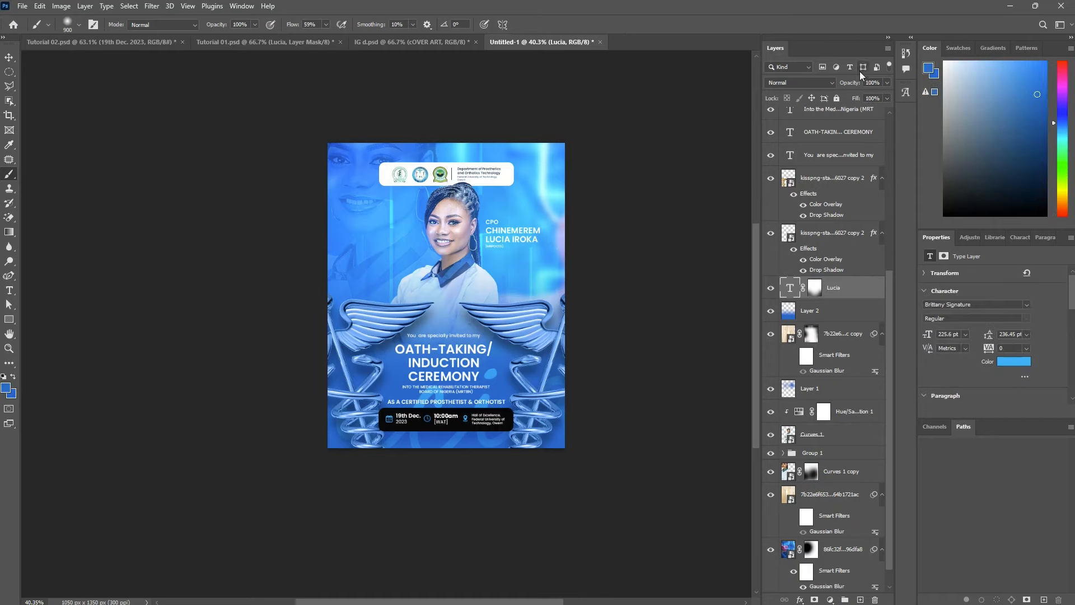
drag(851, 84, 810, 90)
click(804, 85)
click(804, 85)
click(804, 85)
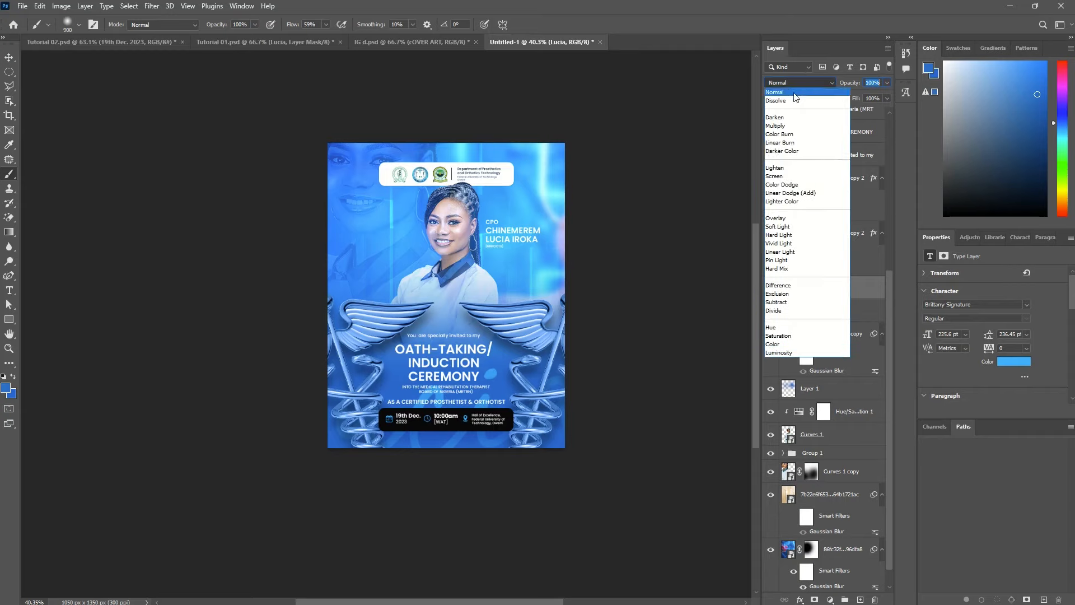
click(777, 219)
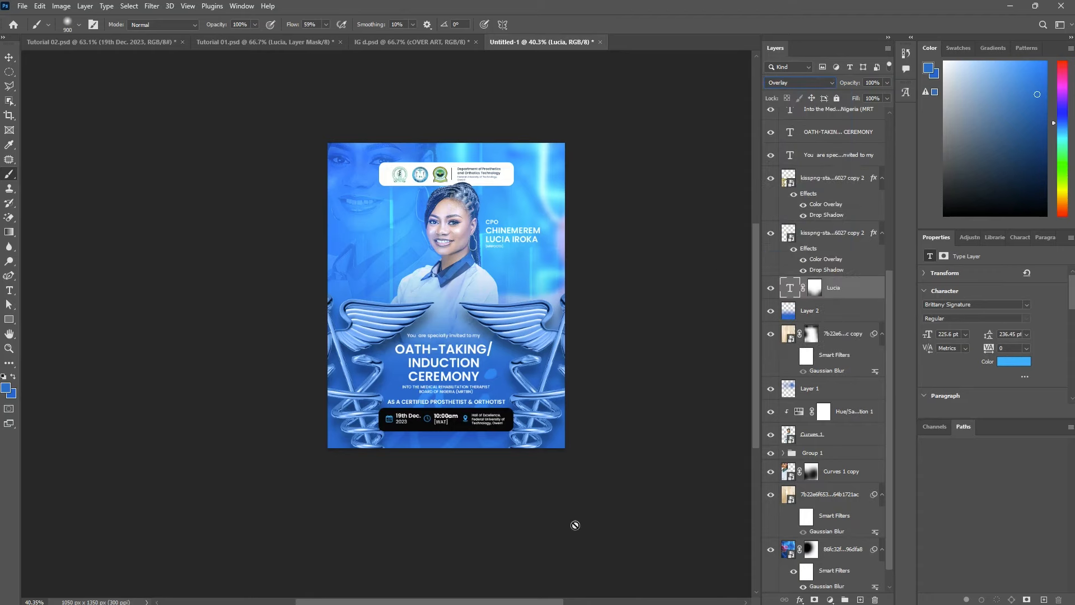
Step: Paint black with a 400 px brush on the flipped background copy's layer mask, beside the inductee's shoulder
scroll(577, 526, up, 5)
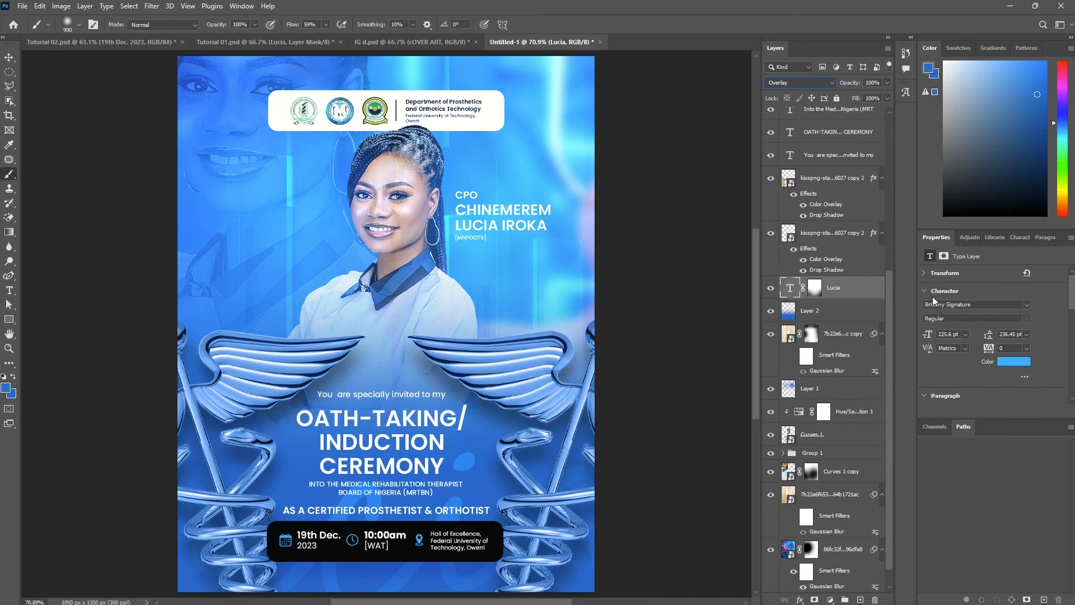
scroll(863, 303, up, 2)
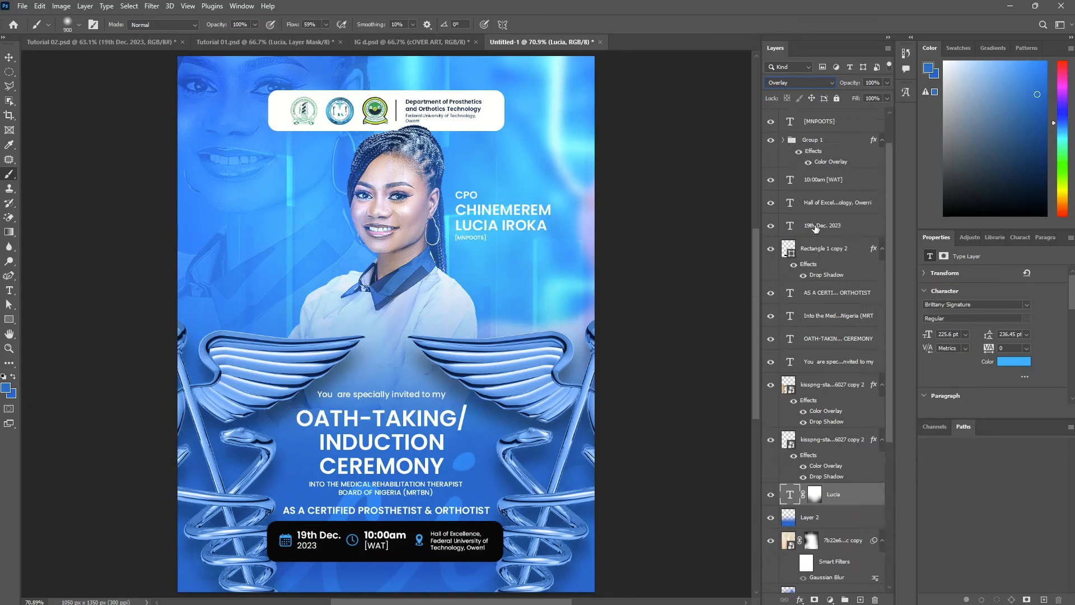
scroll(862, 263, up, 2)
scroll(863, 258, down, 3)
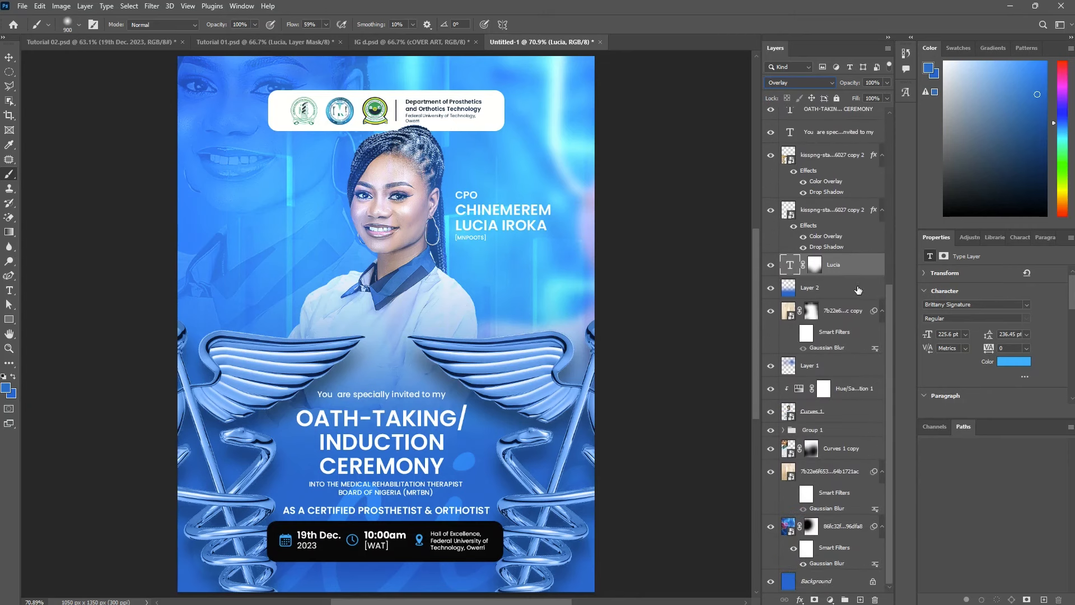
click(808, 317)
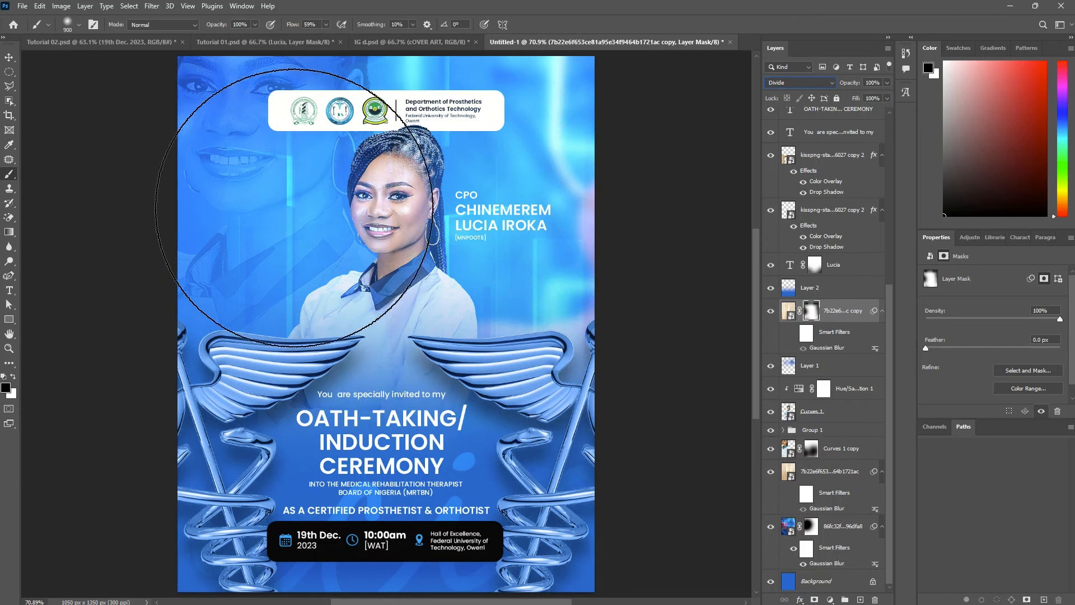
key(bracketleft)
key(bracketleft)
key(bracketleft)
key(bracketleft)
key(bracketleft)
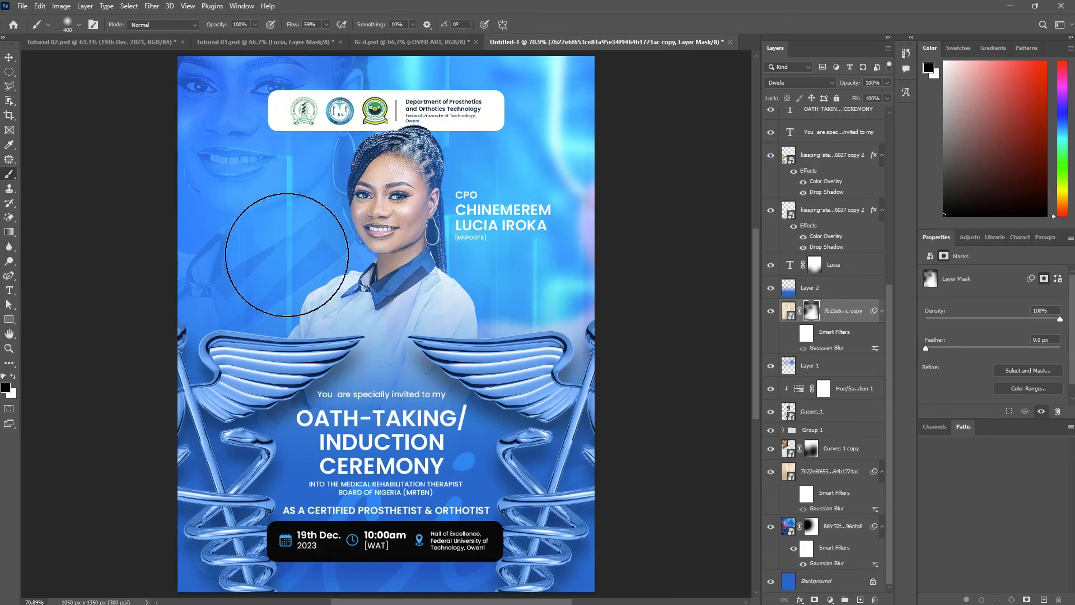
scroll(529, 275, down, 2)
scroll(529, 274, down, 1)
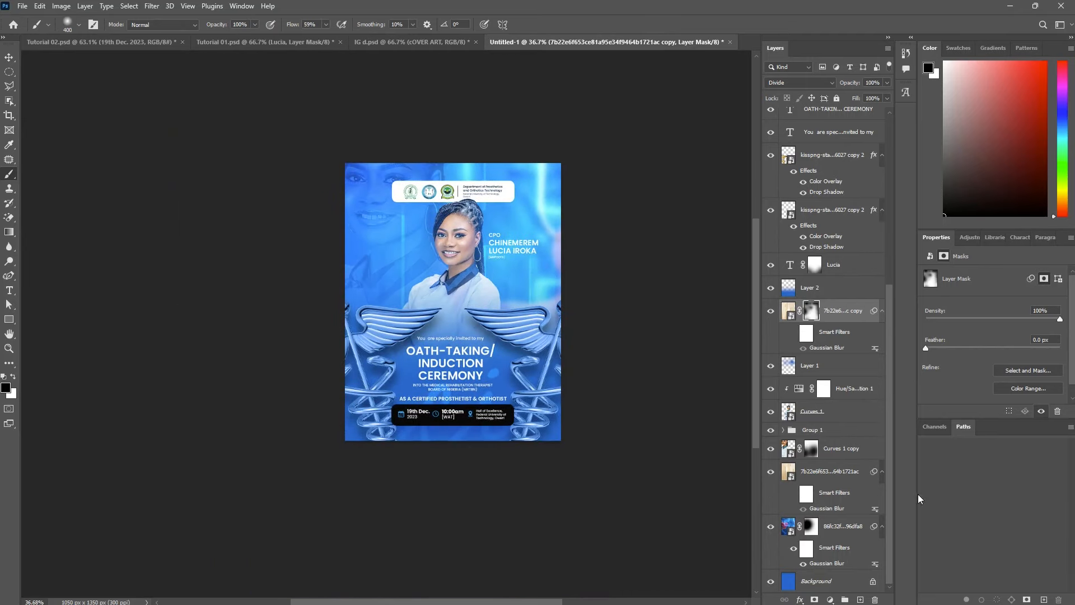
Step: Shift the lowest masked background image left to X -179 px
click(834, 478)
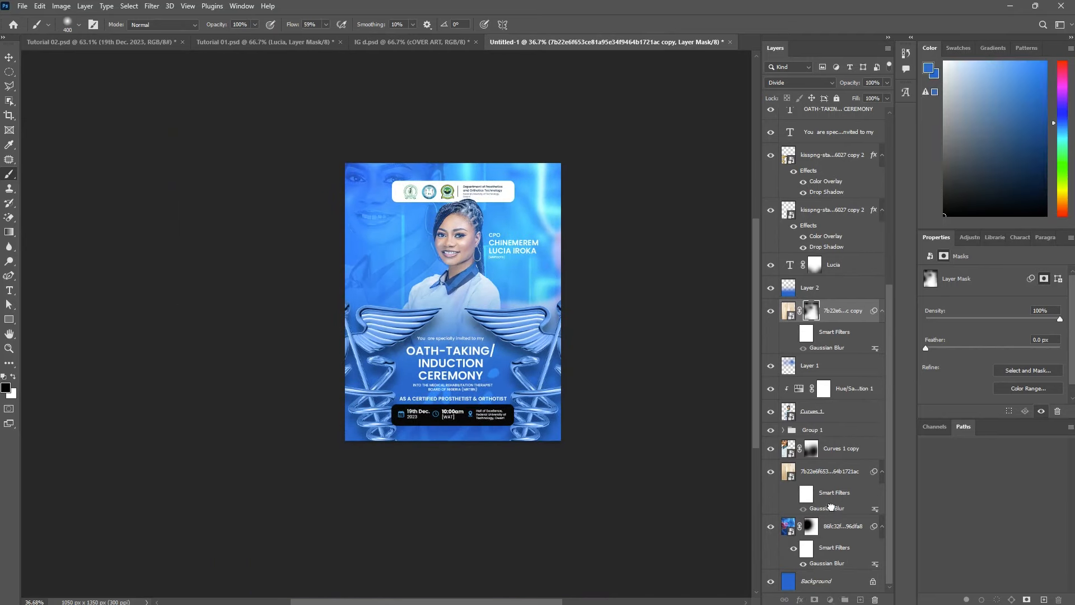
click(840, 524)
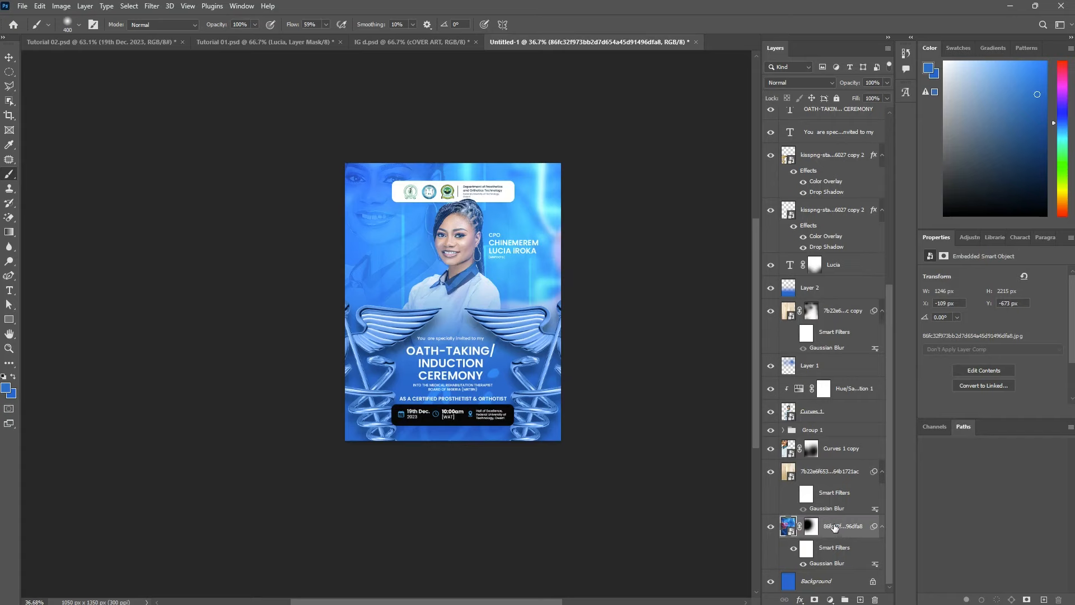
key(v)
key(shift+Left)
key(shift+Left)
key(shift+Left)
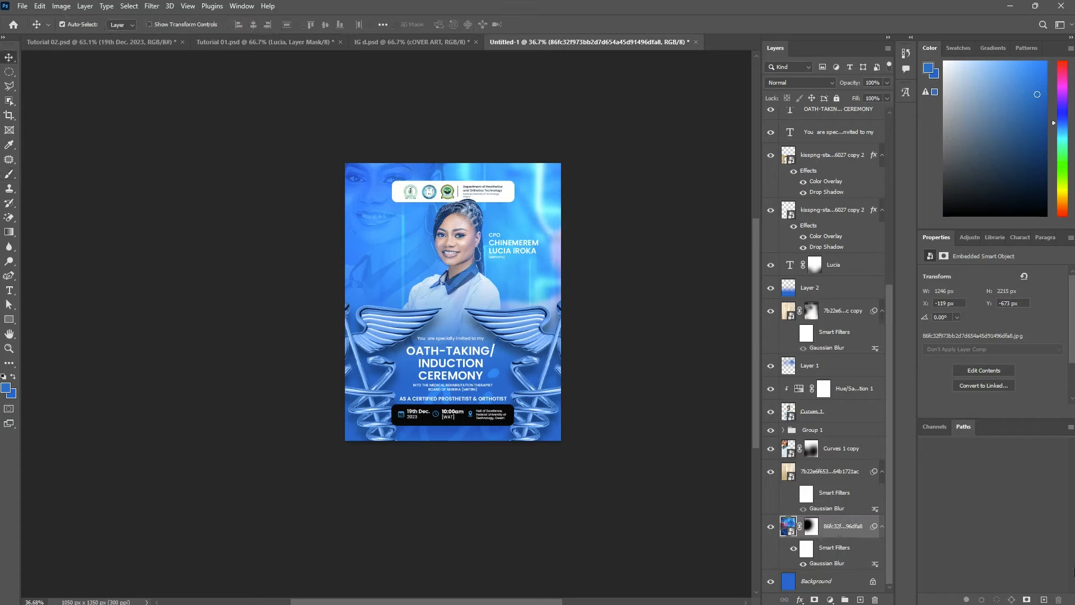
key(shift+Left)
key(shift+Left)
key(shift+Left)
key(shift+Left)
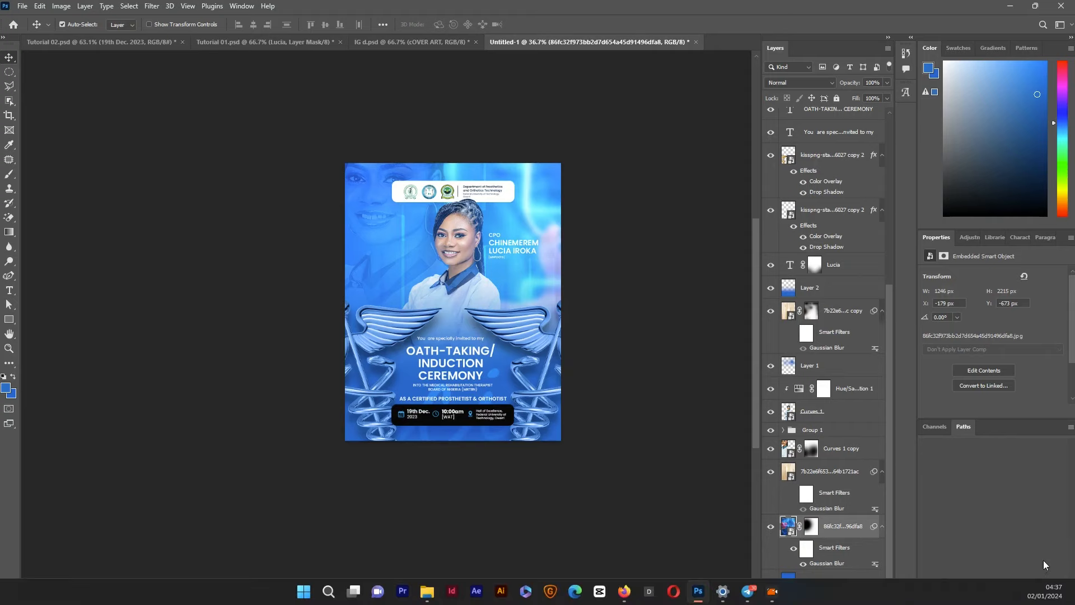
Step: Nudge the "AS A CERTIFIED PROSTHETIST & ORTHOTIST" line slightly upward, away from the black details bar
click(491, 407)
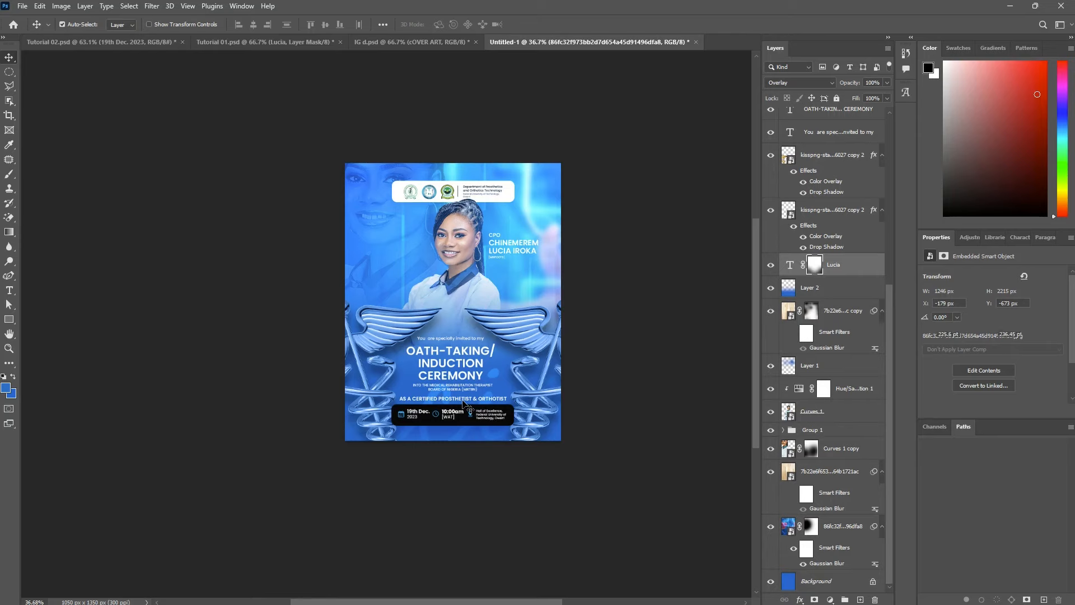
click(463, 401)
key(Up)
key(Down)
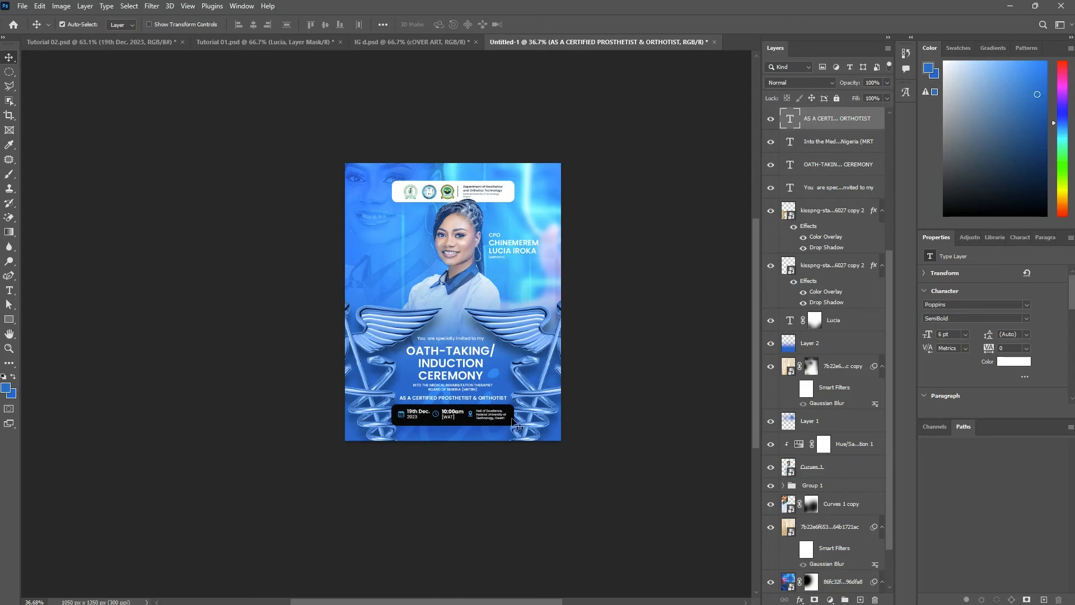
Step: Inspect the flyer's text and details bar up close, and compare the layout with the Tutorial 01 reference design
scroll(487, 401, up, 5)
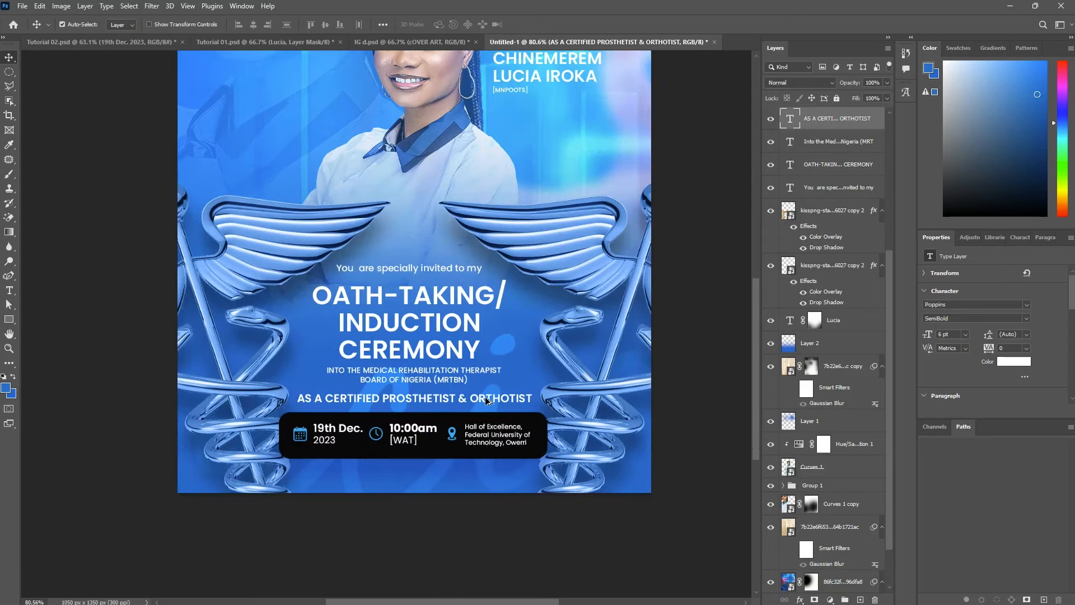
scroll(487, 401, up, 2)
scroll(488, 414, down, 4)
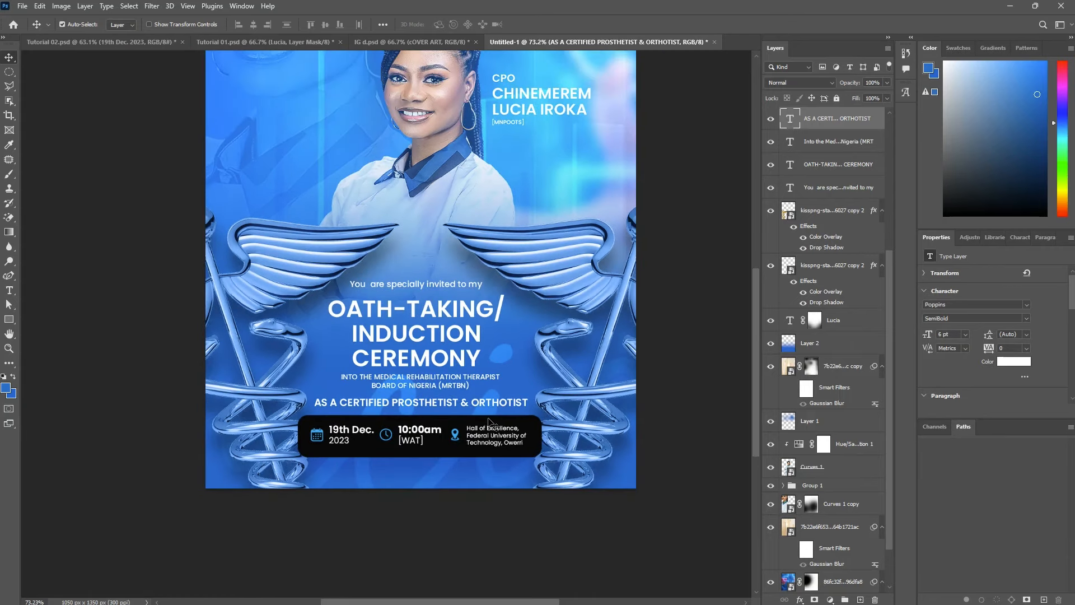
scroll(487, 434, up, 2)
scroll(489, 434, down, 4)
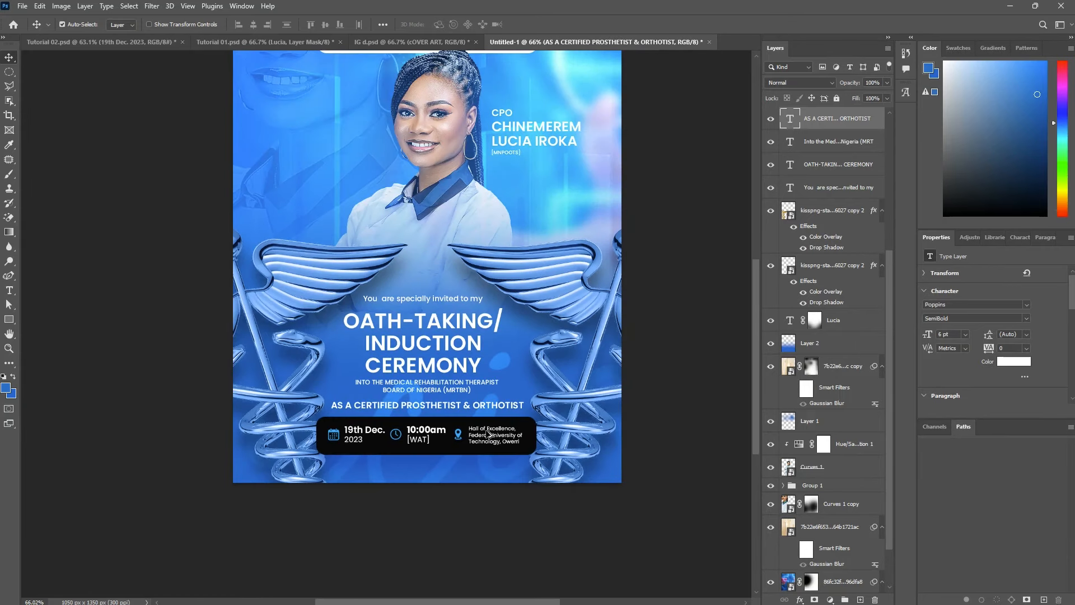
scroll(489, 434, up, 2)
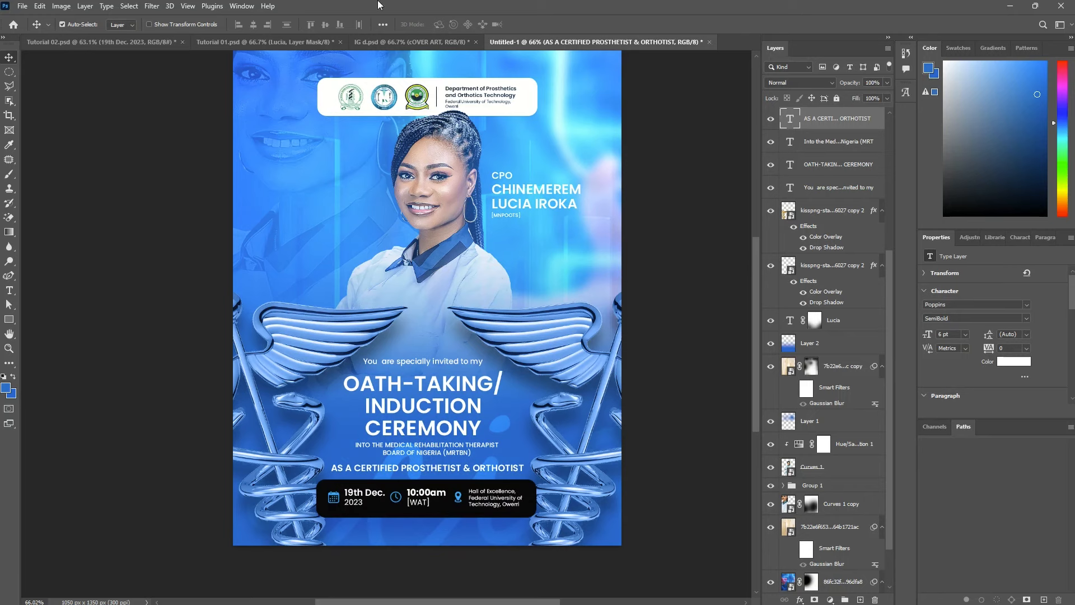
click(269, 42)
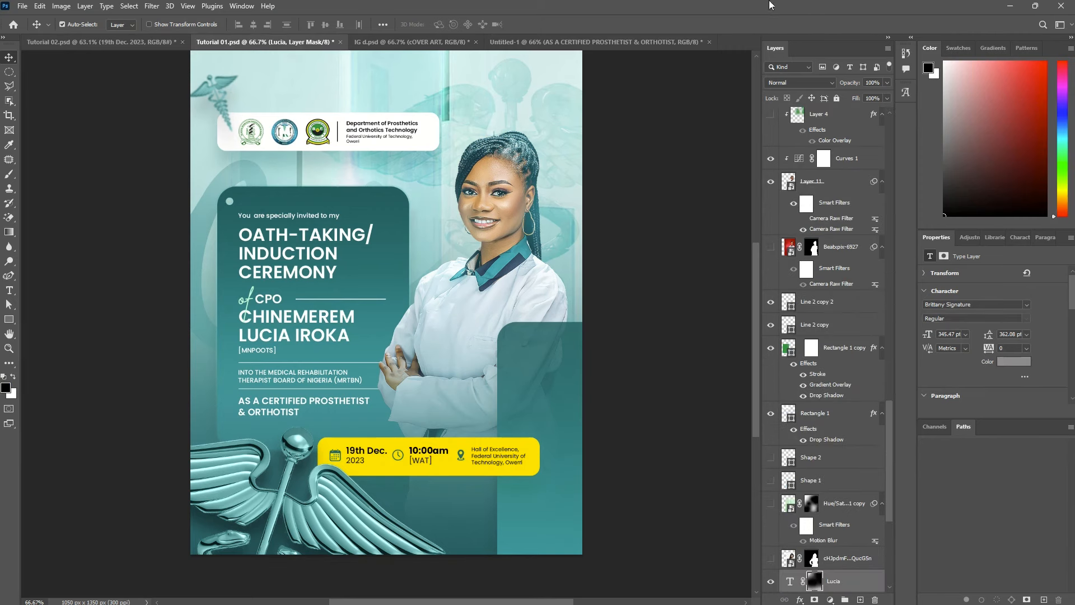
click(586, 42)
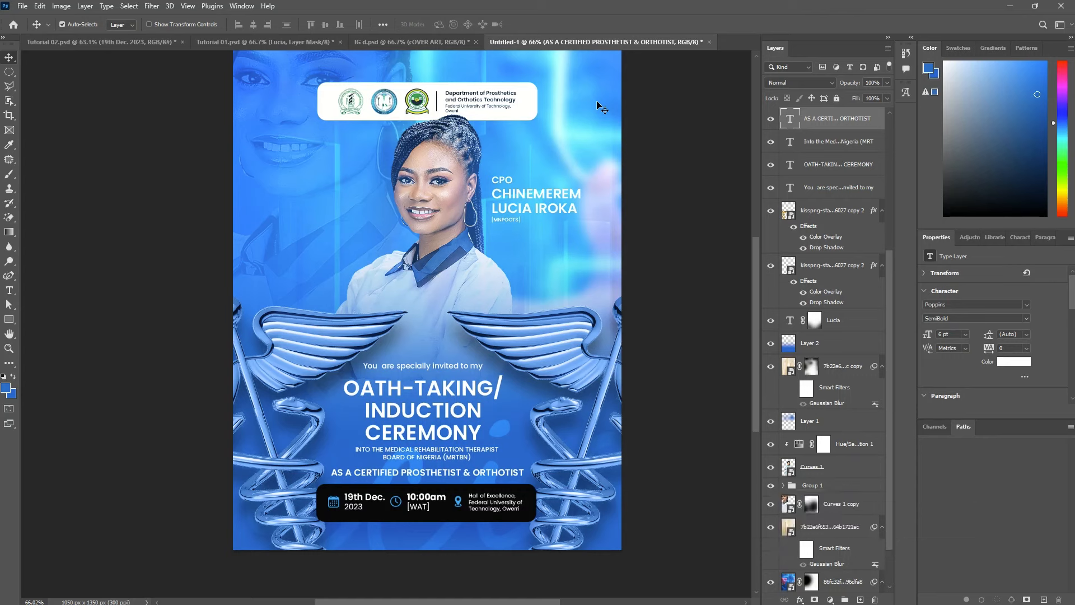
Step: Stamp all visible layers into a new layer above the CPO text and convert it to a smart object
scroll(818, 200, up, 5)
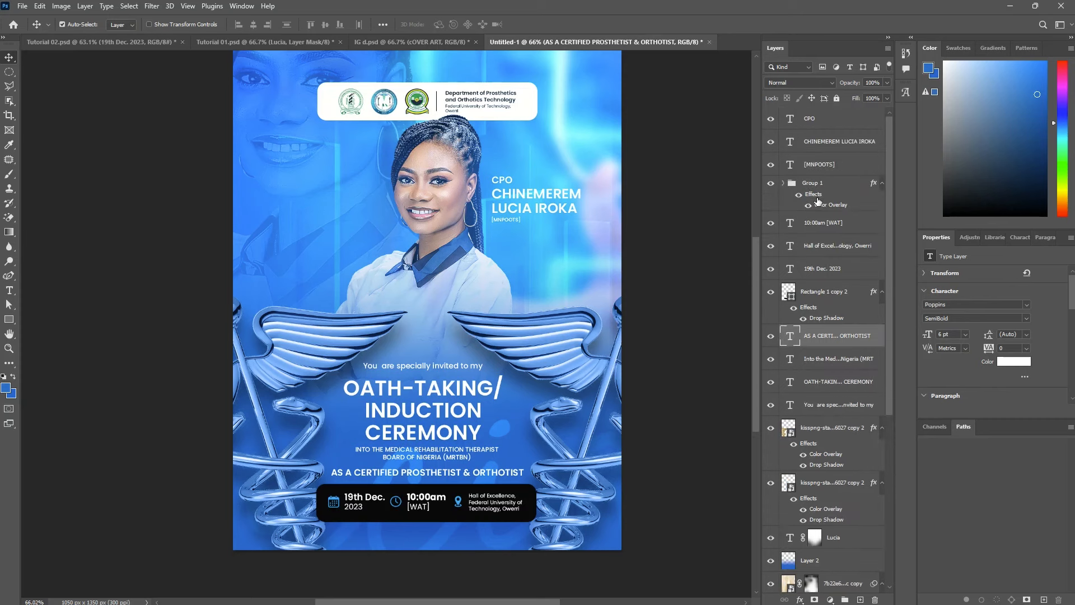
click(833, 123)
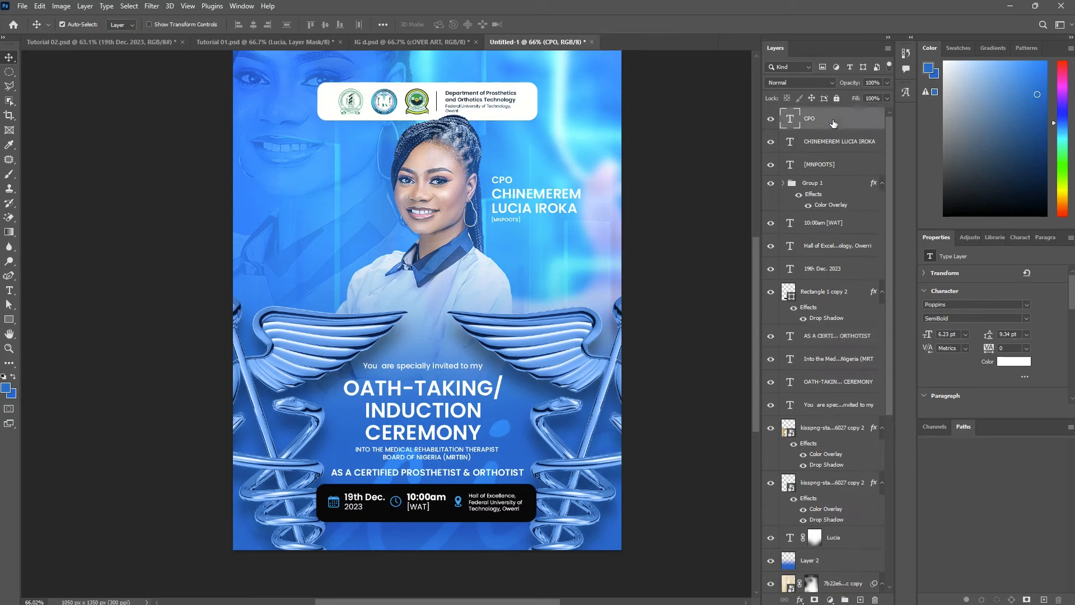
key(ctrl)
key(ctrl+shift+alt+e)
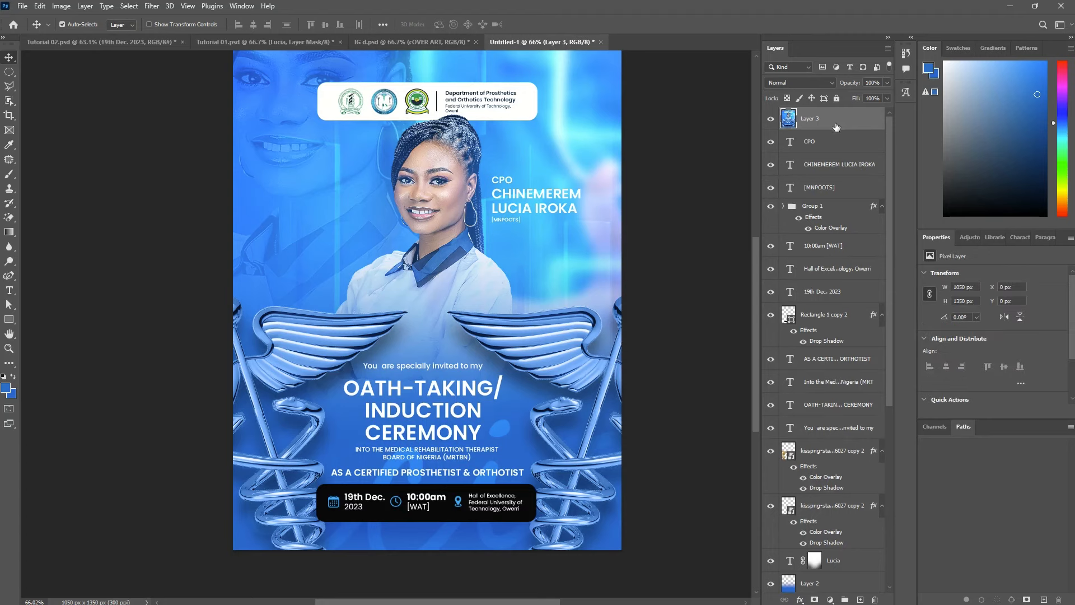
right_click(836, 126)
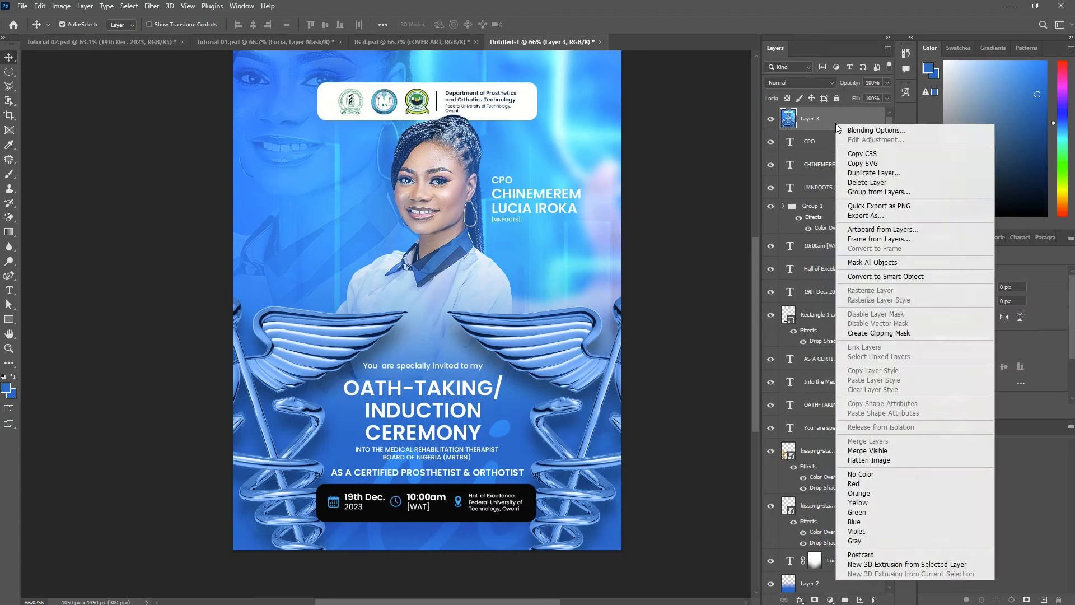
click(895, 278)
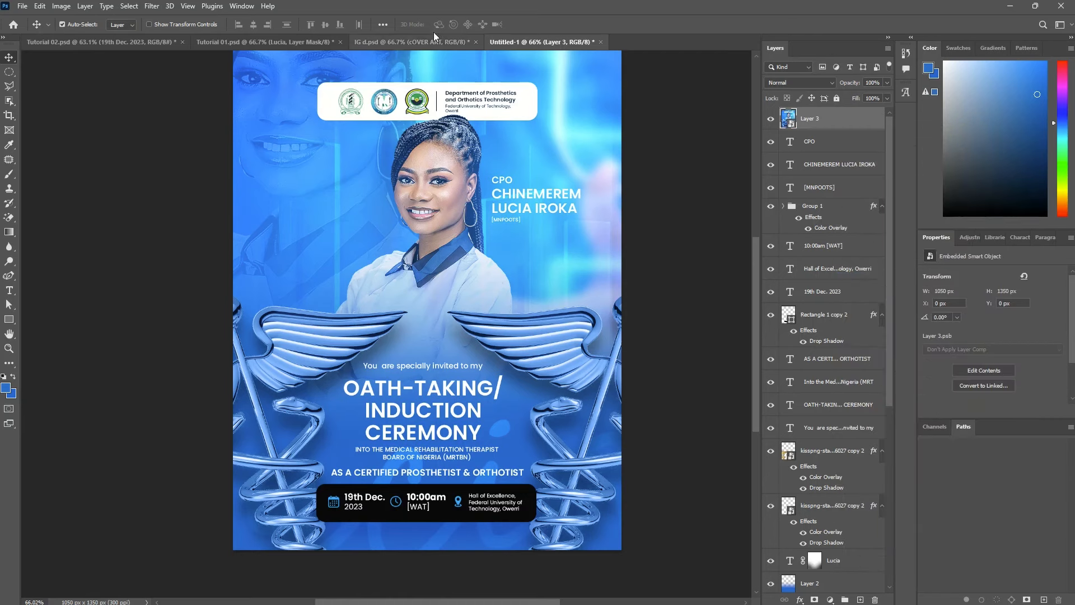
Step: Open the Camera Raw Filter on the merged flyer layer and set the Texture effect to +29
click(153, 6)
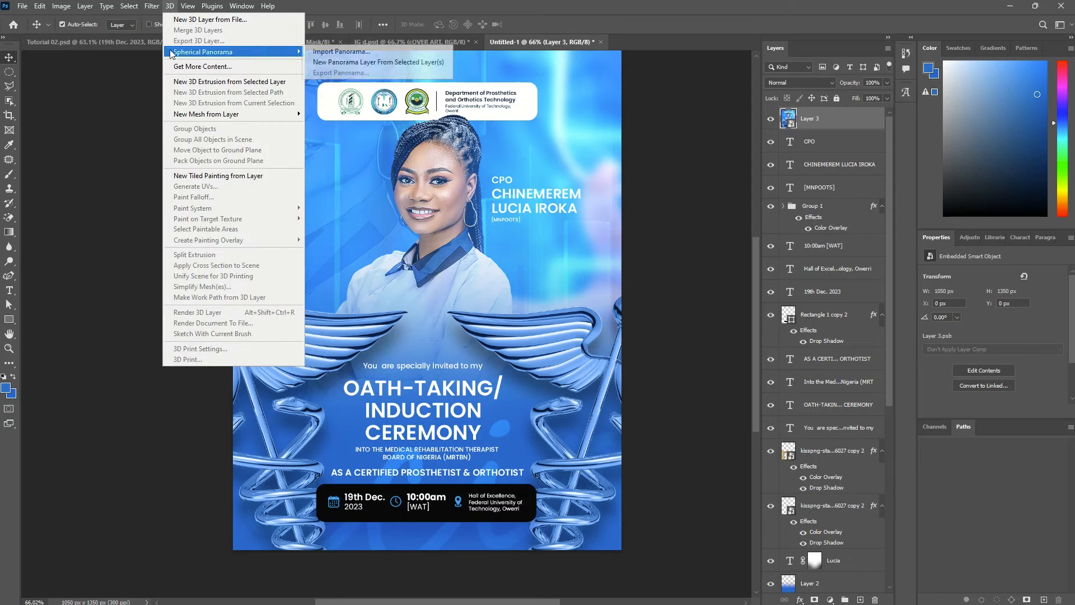
click(169, 85)
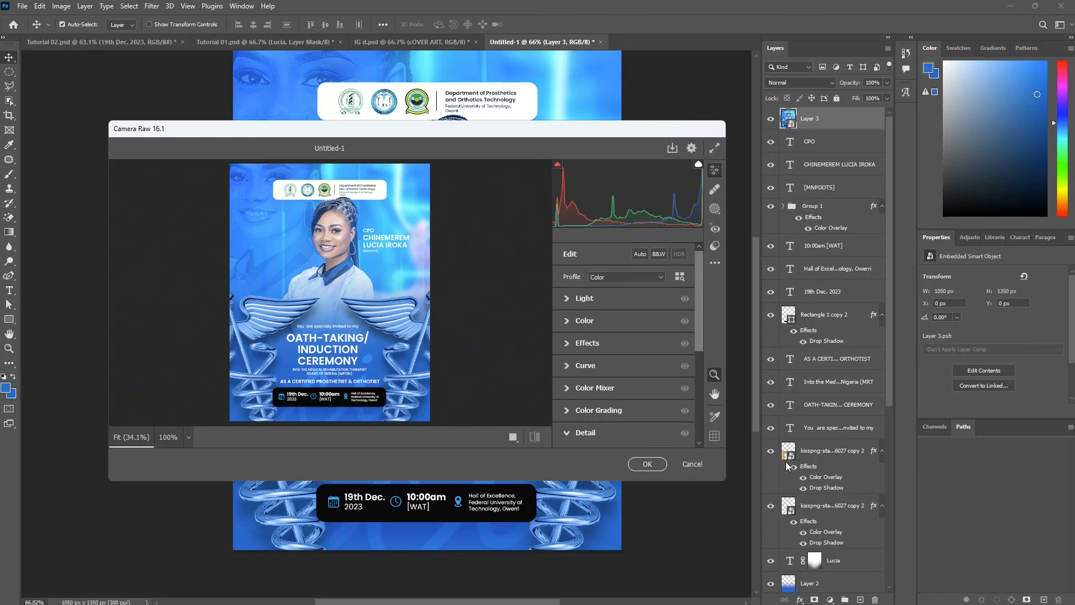
click(619, 346)
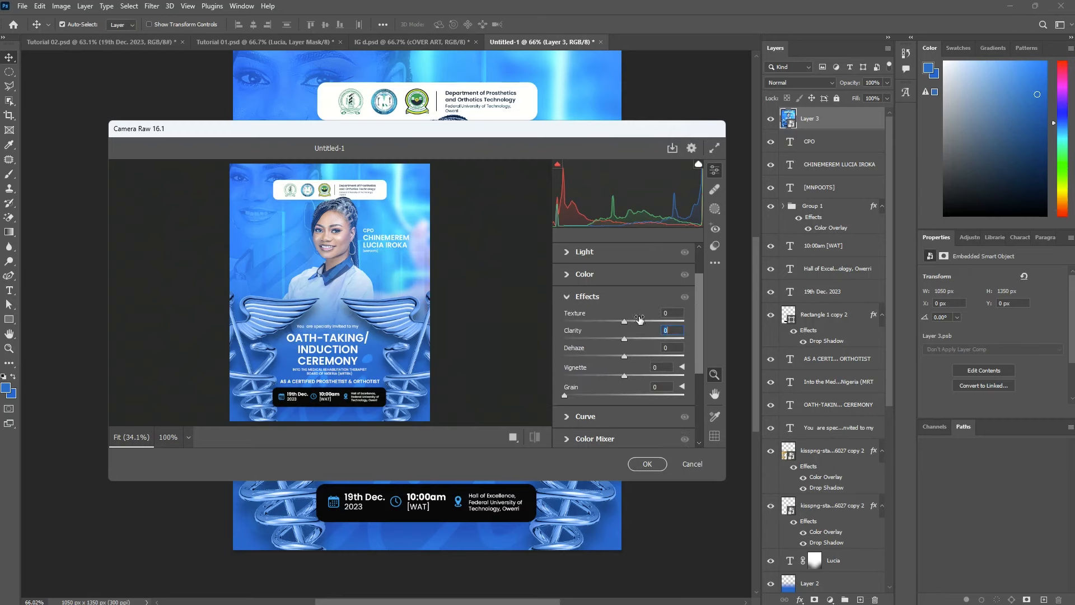
Step: Set the Camera Raw Sharpening to 33 and slightly raise Noise Reduction for the merged flyer layer
scroll(593, 347, down, 5)
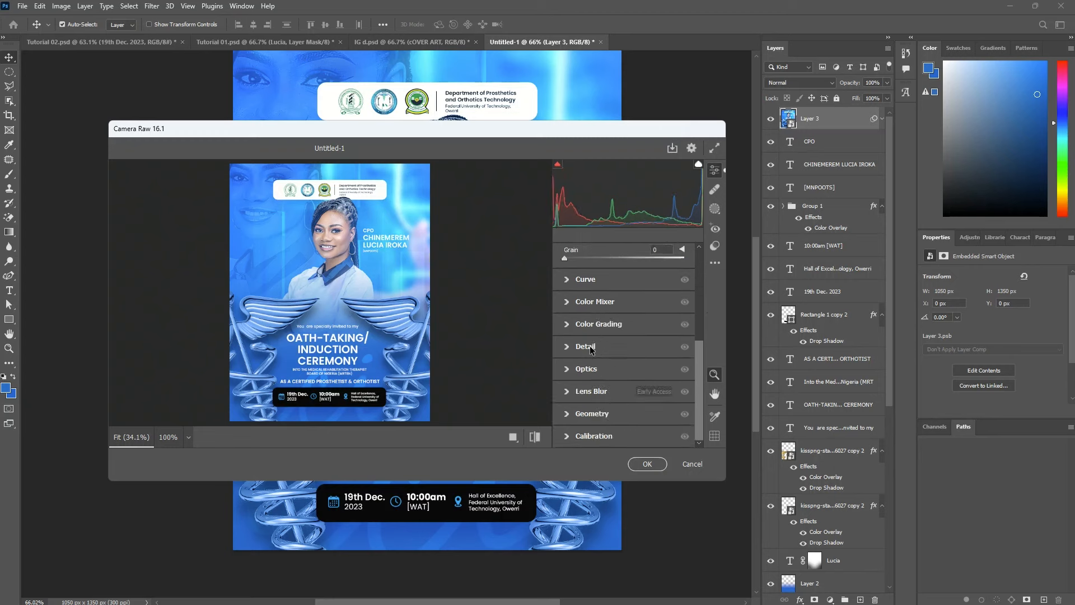
click(589, 345)
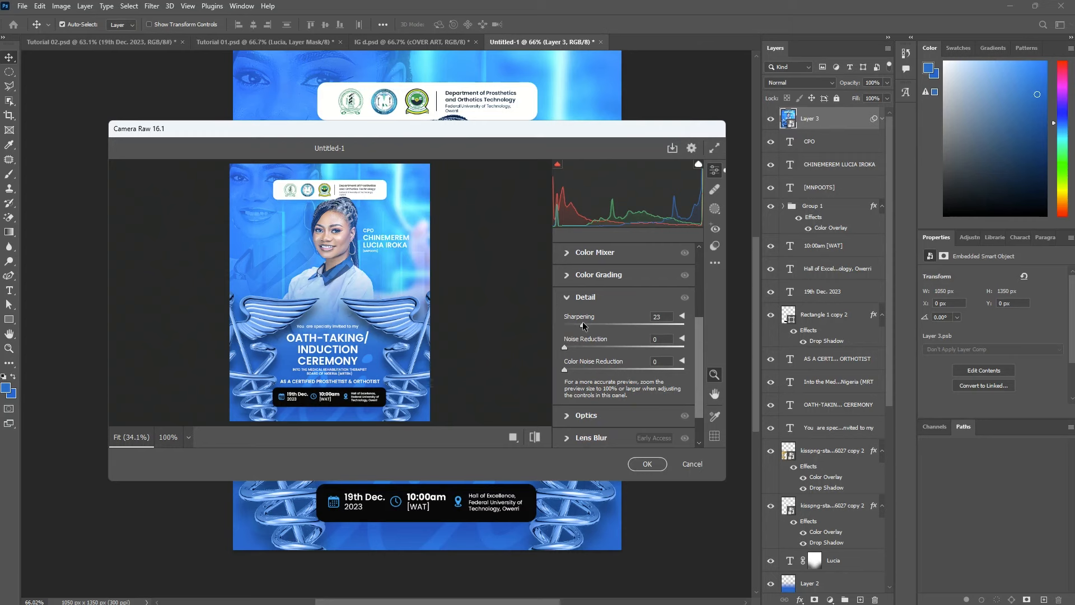
drag(588, 324, 591, 325)
drag(575, 350, 579, 351)
Step: Set the Camera Raw Vignette to -32, readjust the Texture effect, and apply the filter to the merged layer
scroll(609, 294, up, 3)
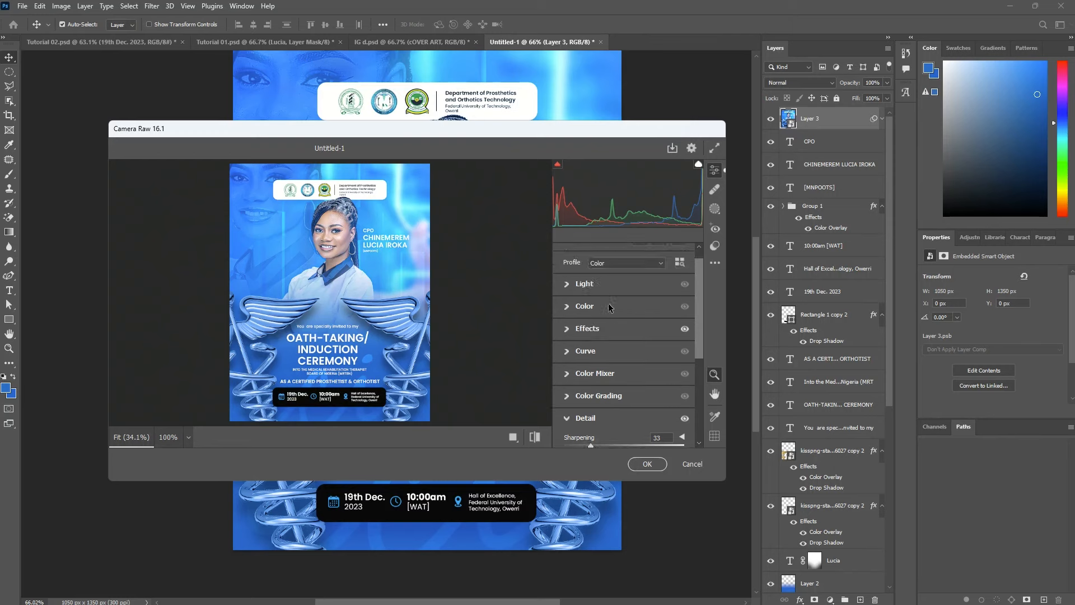
click(601, 333)
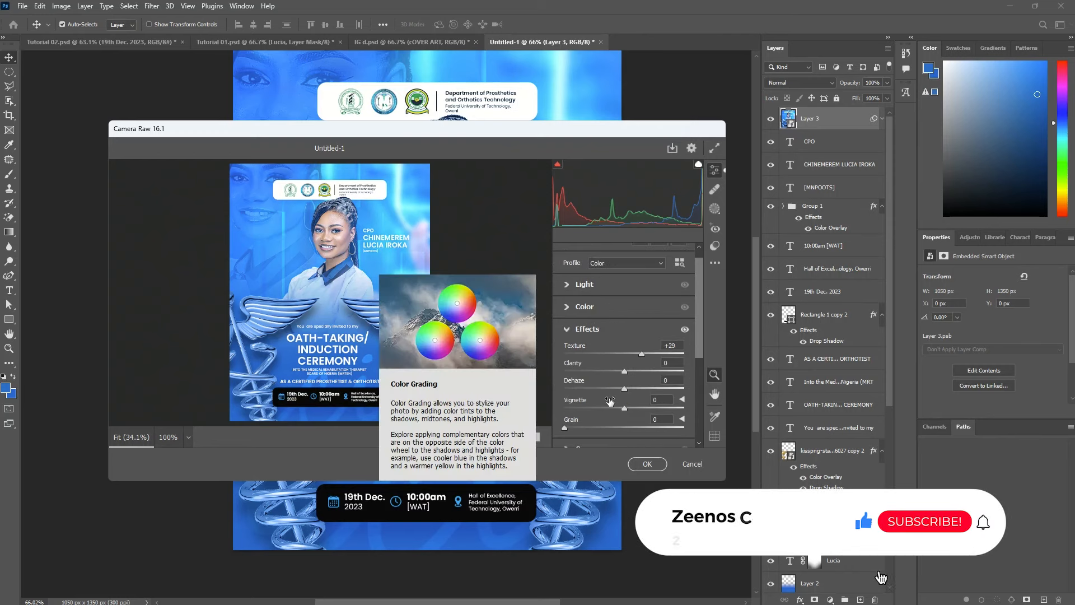
click(612, 411)
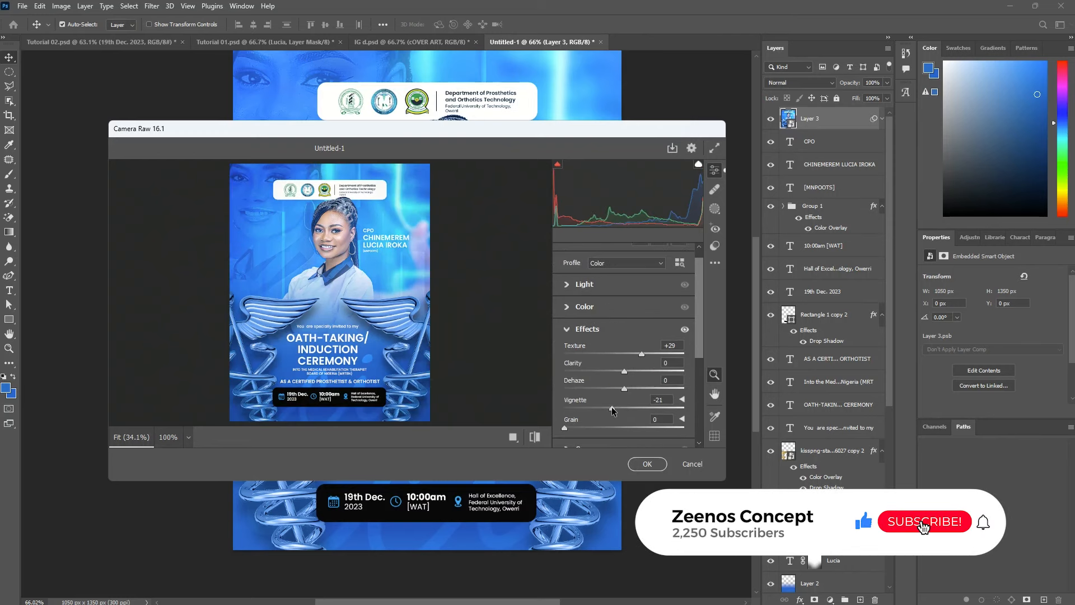
drag(613, 411, 605, 411)
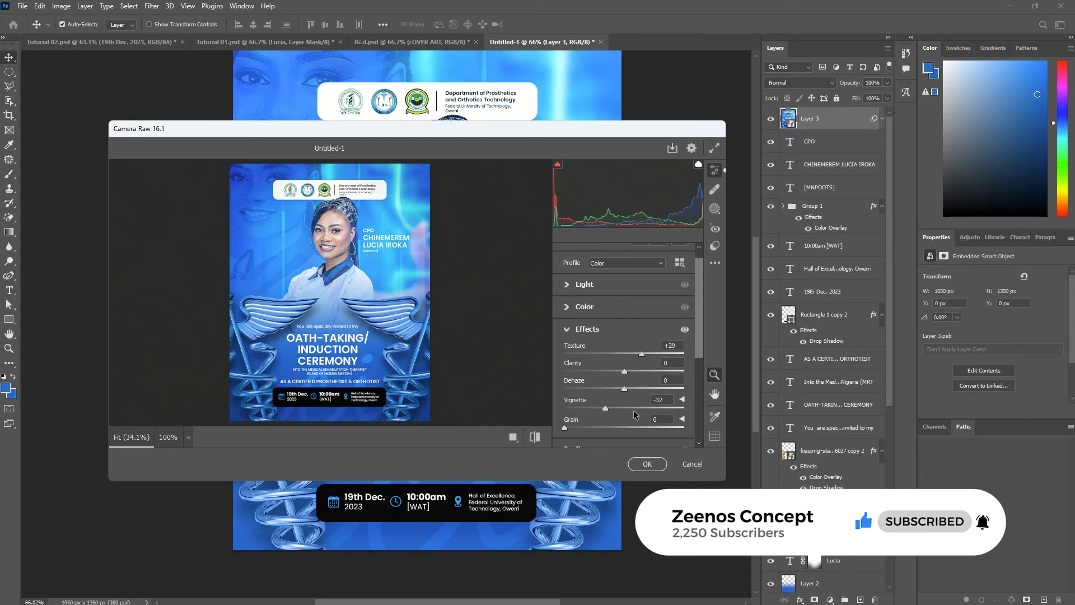
drag(644, 355, 626, 376)
click(645, 463)
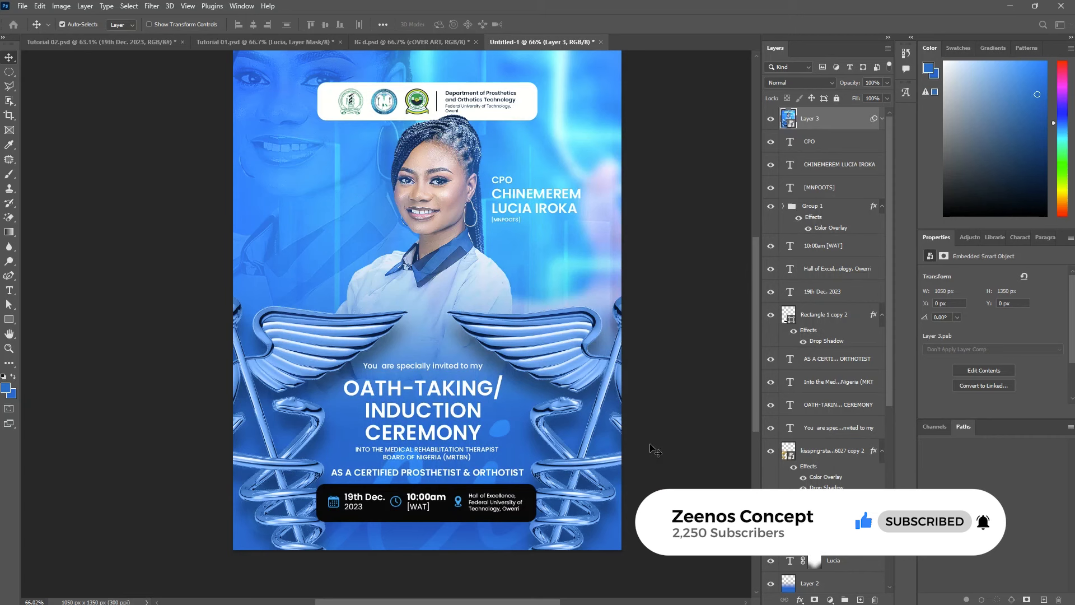